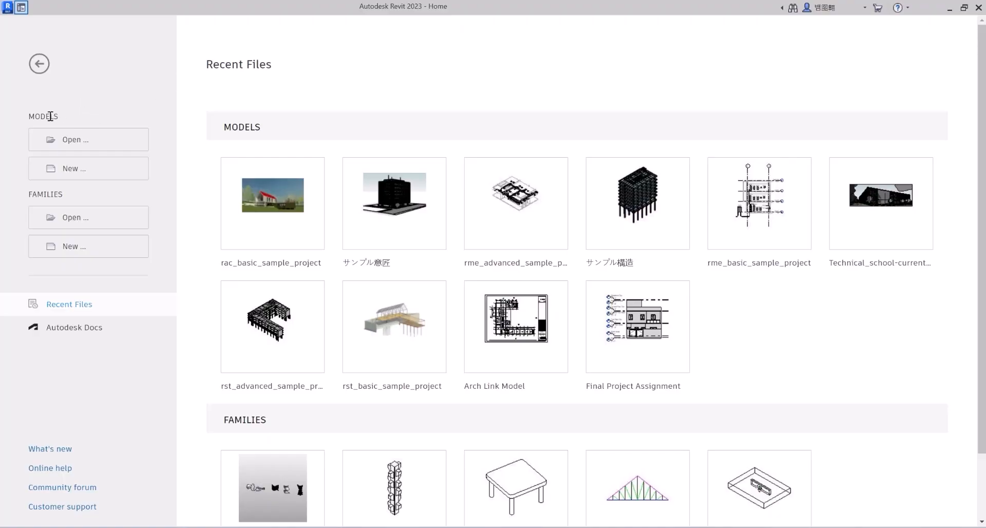
Create a new project from the Architectural Template
click(72, 173)
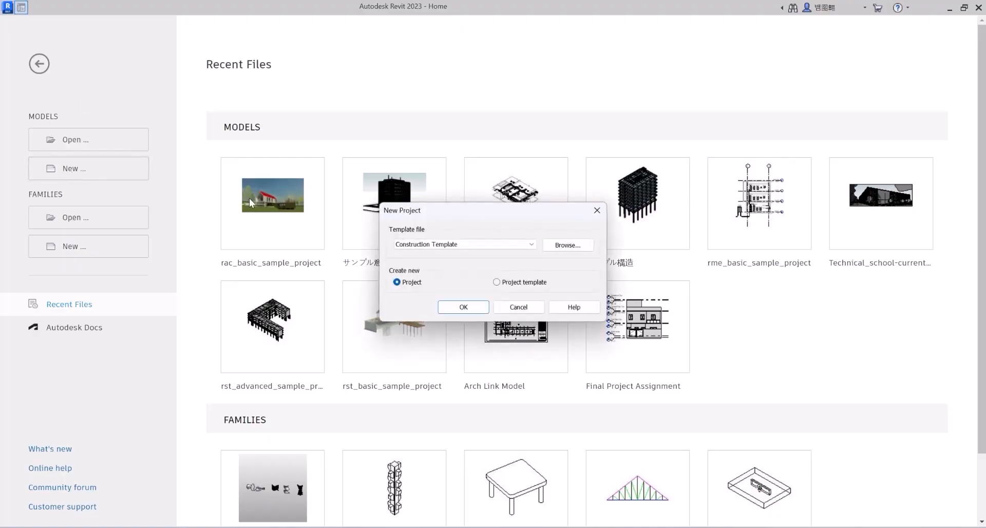
click(452, 244)
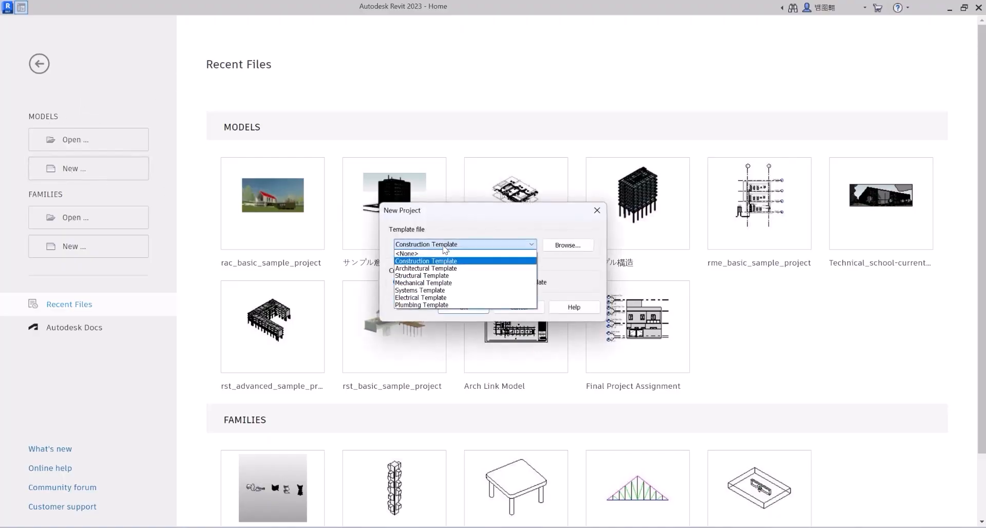
click(425, 269)
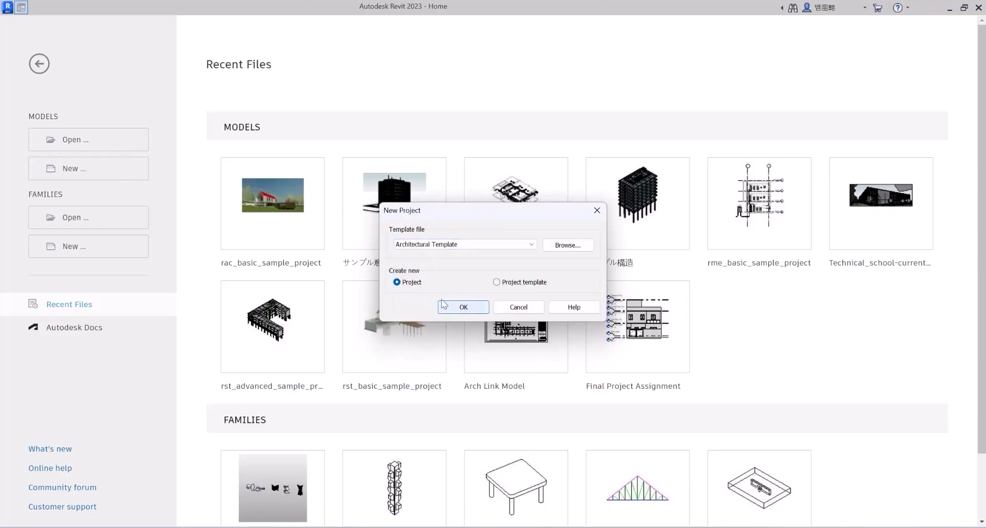
click(460, 308)
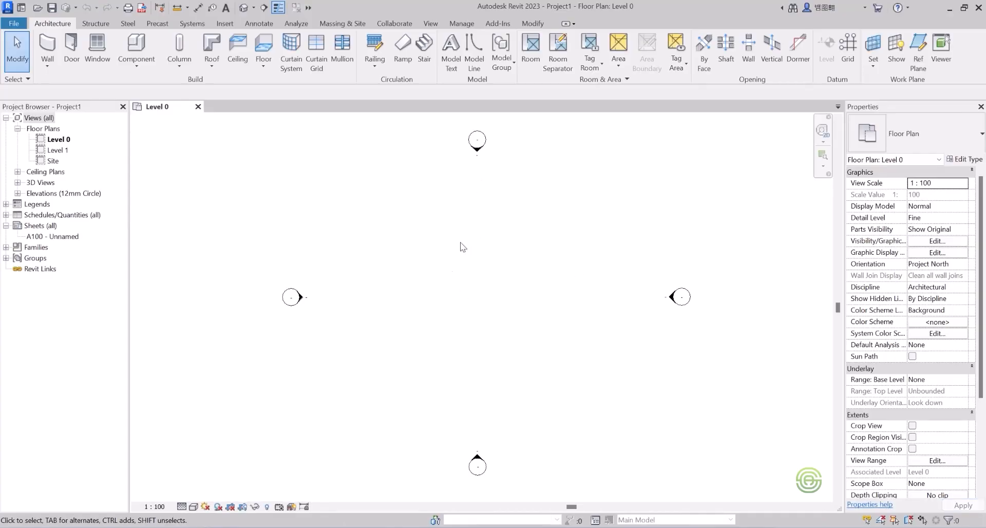
Start a new conceptual mass family from the Metric Mass template
click(15, 25)
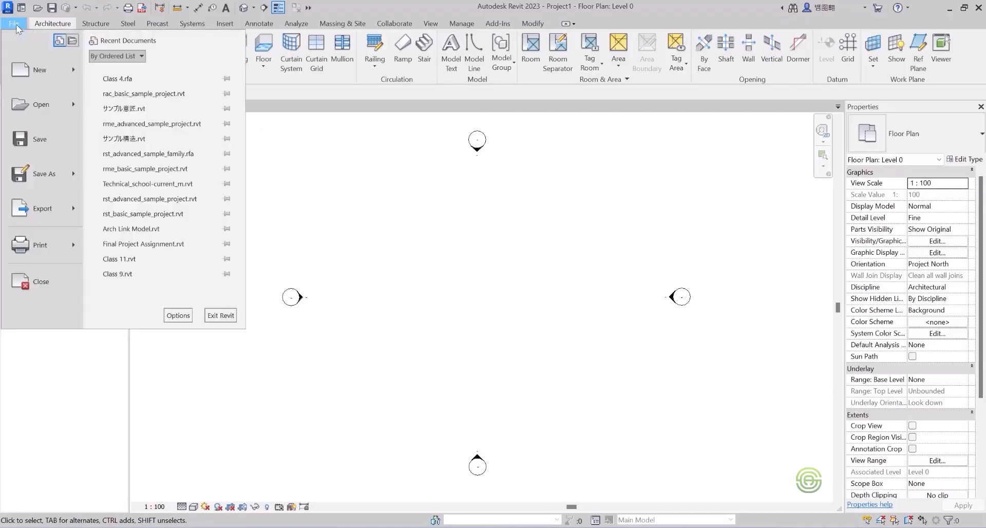
mouse_move(78, 74)
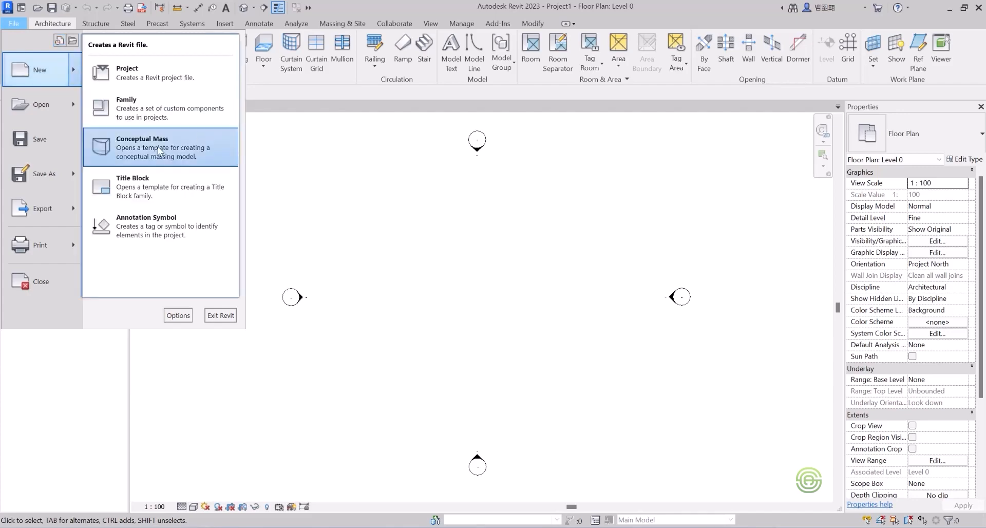
click(161, 149)
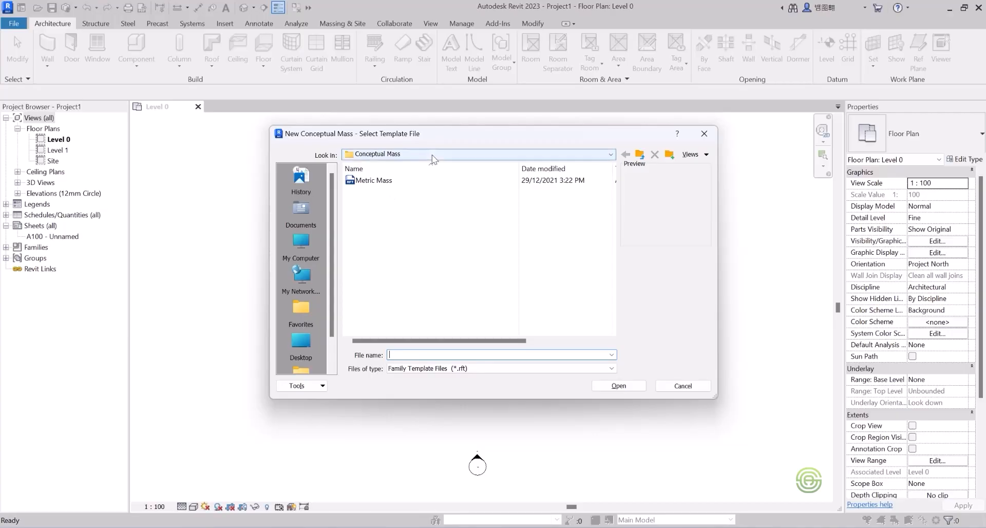
click(604, 154)
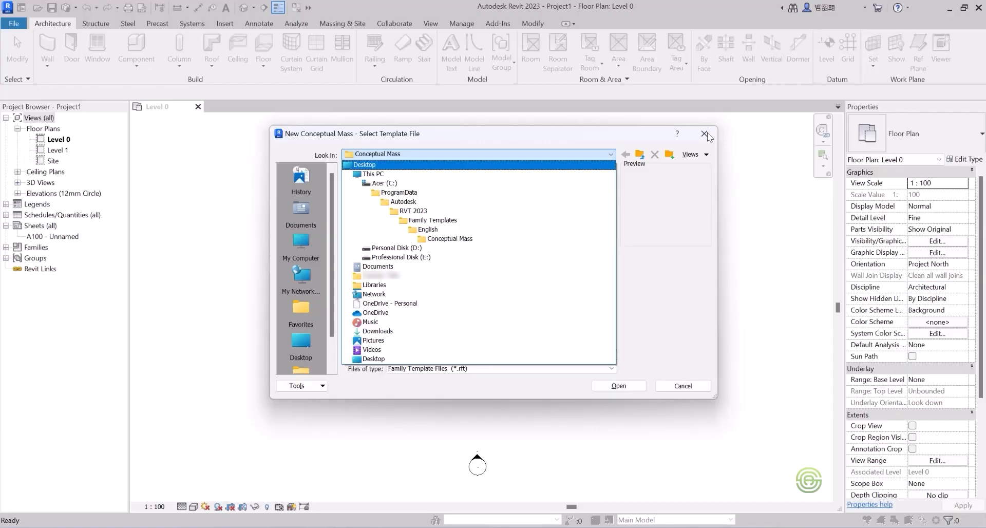
click(456, 240)
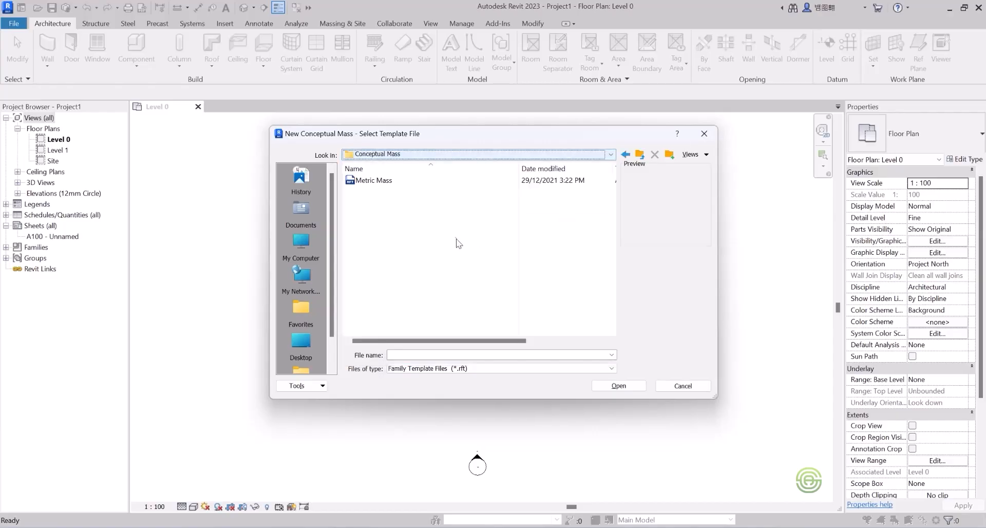
click(378, 182)
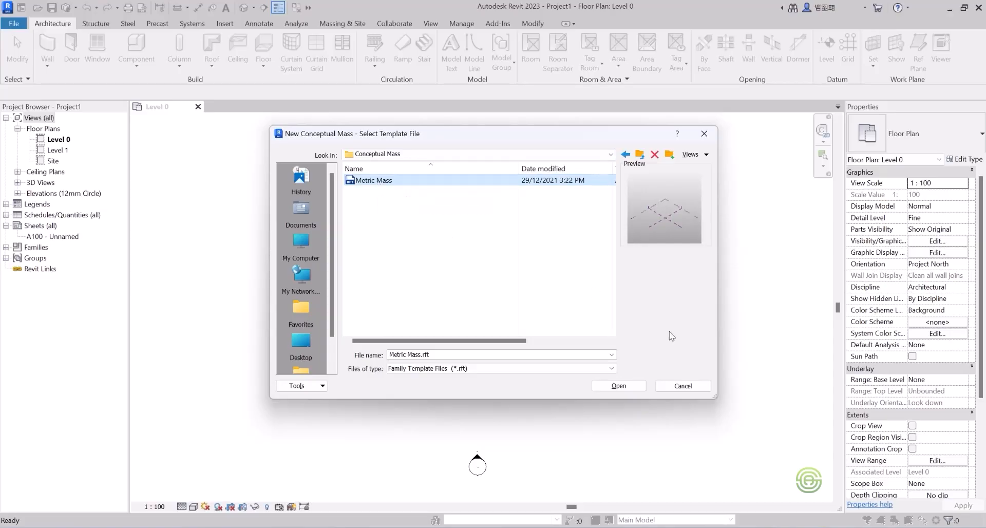
click(621, 386)
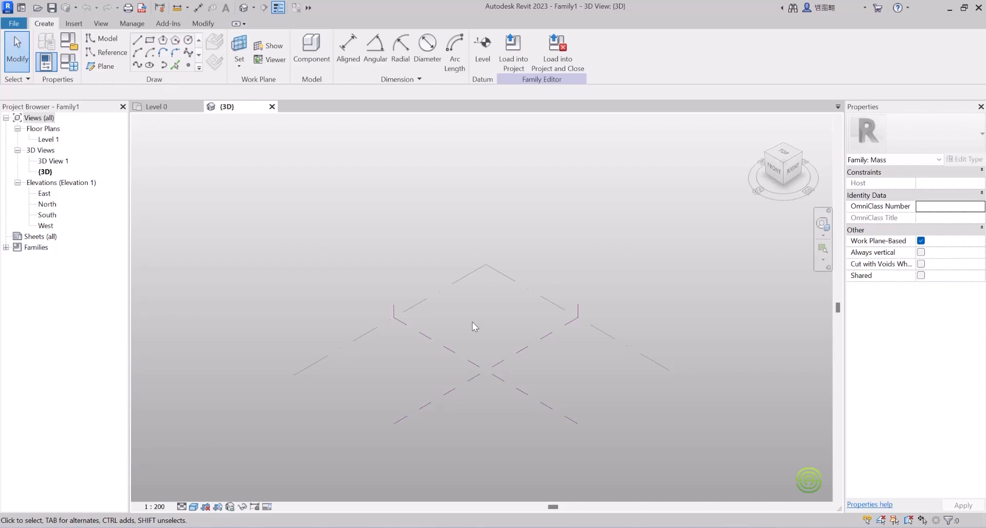
In the East elevation, draw a vertical reference plane upward from Level 1, about 114000 mm from the center plane
scroll(361, 272, down, 5)
scroll(406, 309, up, 1)
double_click(44, 194)
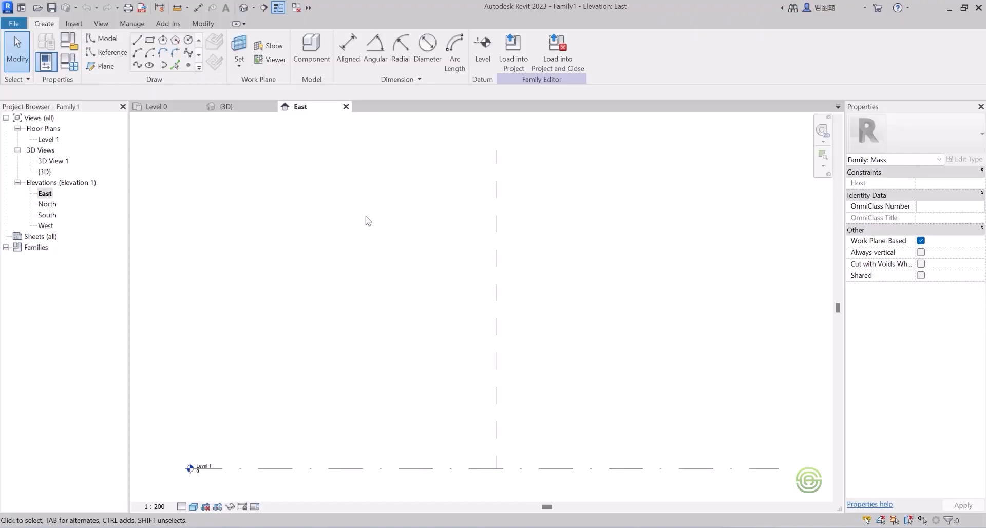
scroll(364, 235, down, 3)
scroll(483, 285, up, 2)
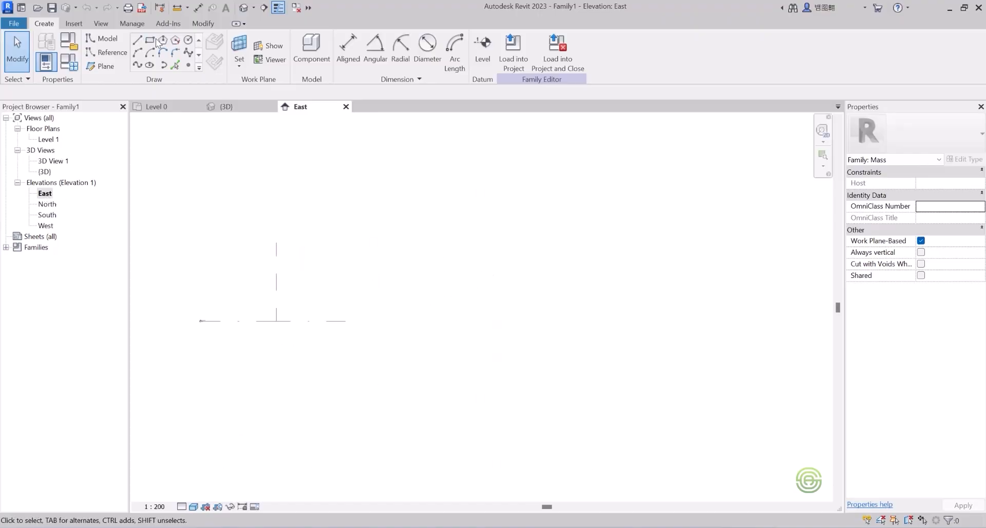
click(100, 68)
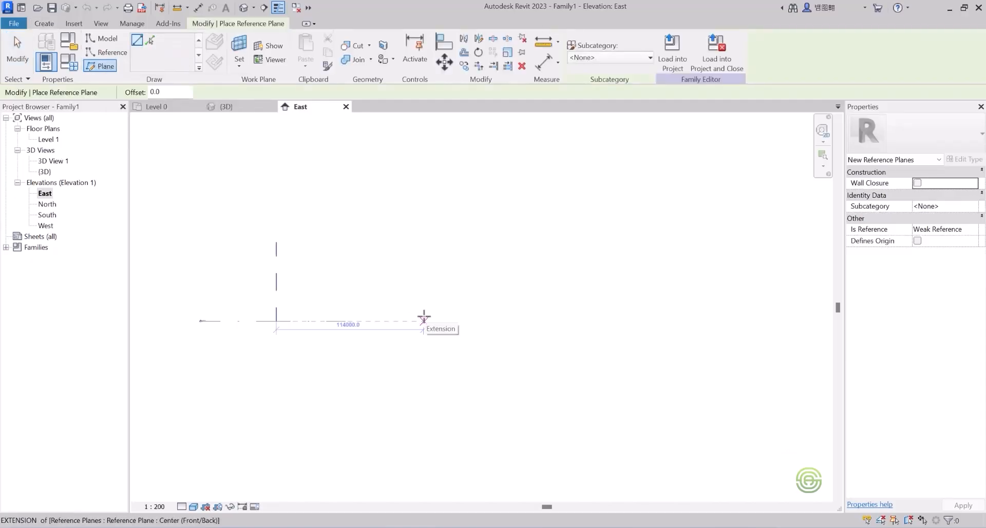
click(424, 321)
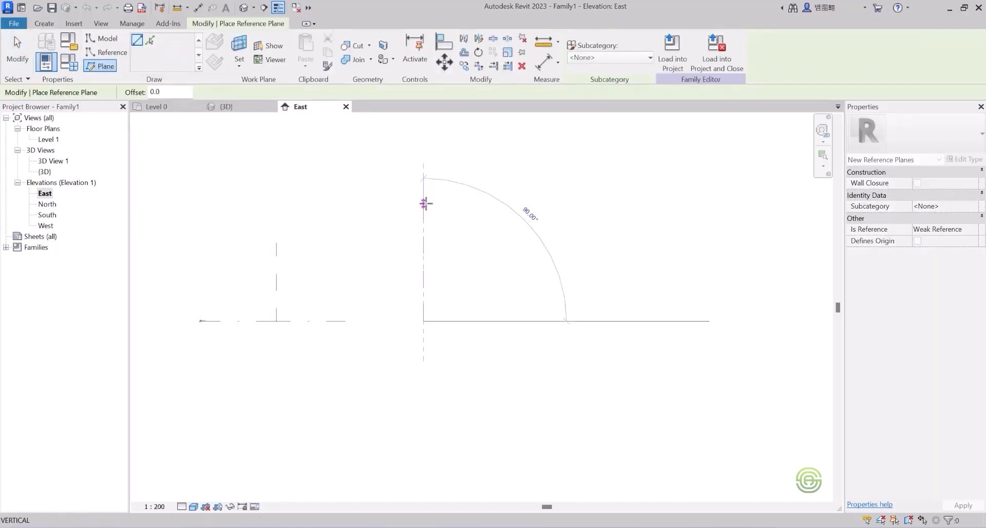
click(425, 204)
click(424, 204)
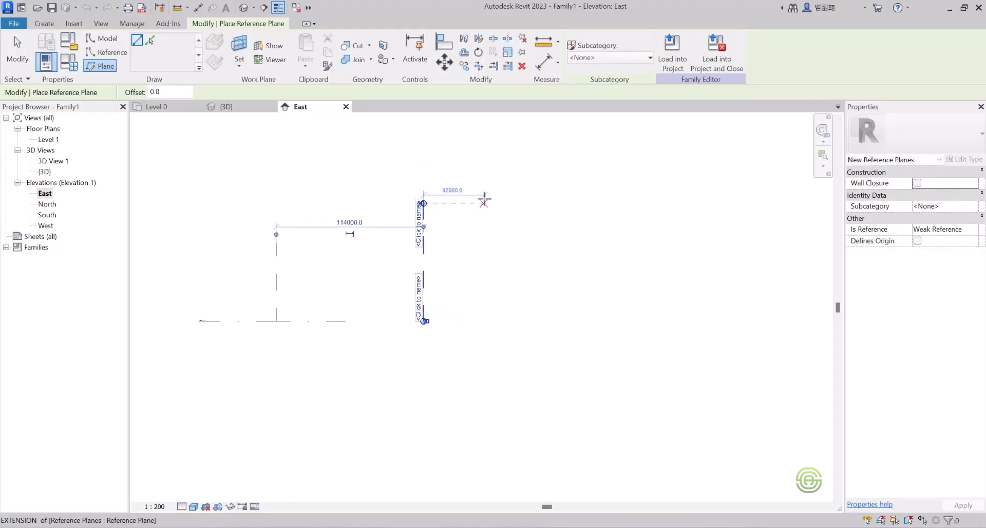
Draw three more parallel vertical reference planes of the same height, each about 40000 mm farther from the center plane
click(475, 203)
click(475, 203)
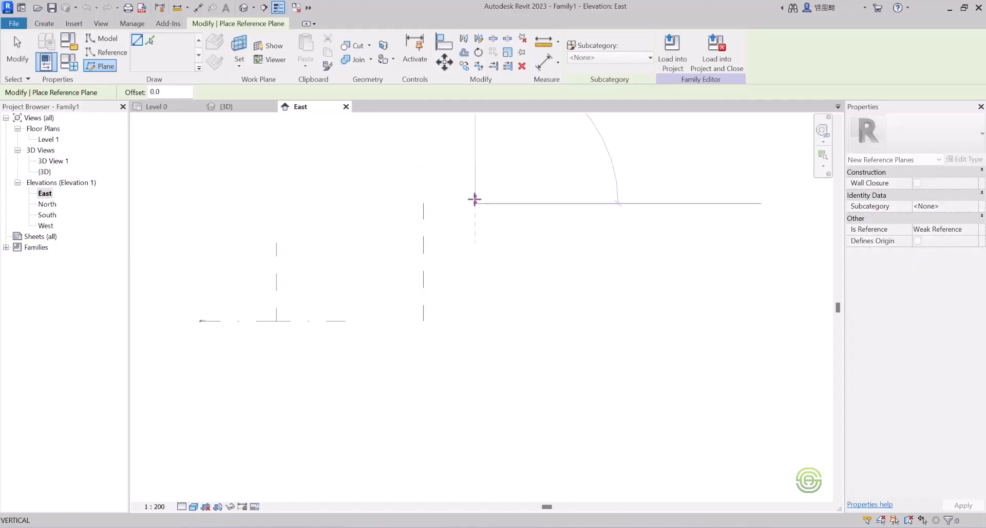
click(476, 321)
click(476, 321)
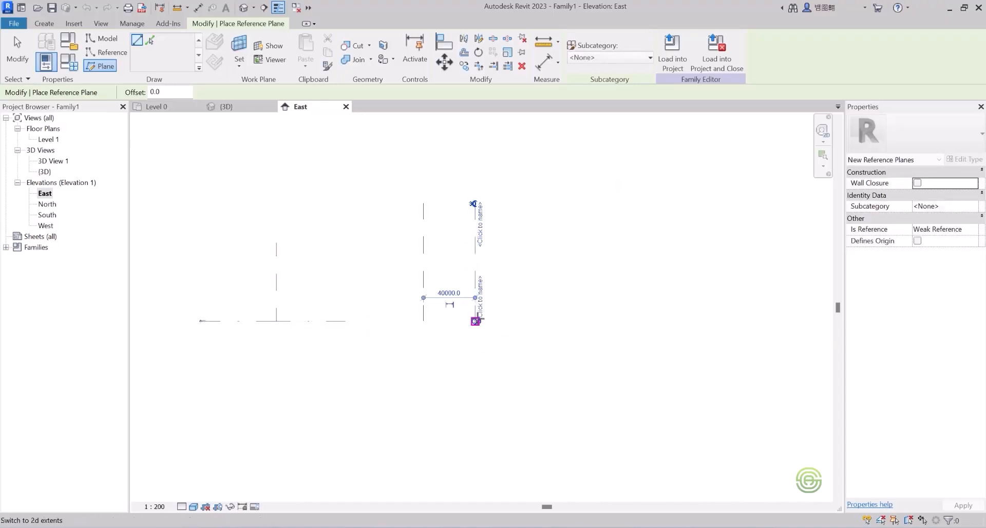
click(527, 320)
click(527, 321)
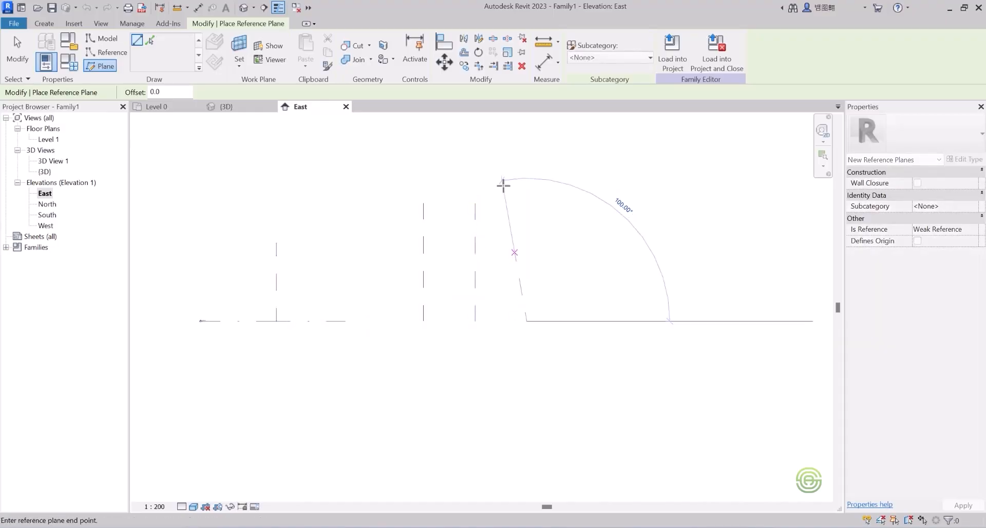
click(527, 204)
click(527, 203)
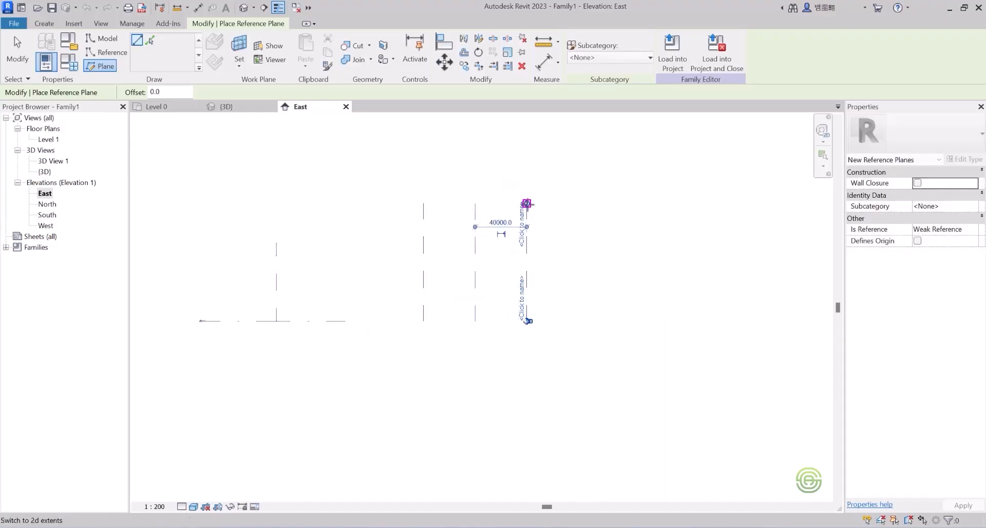
click(579, 203)
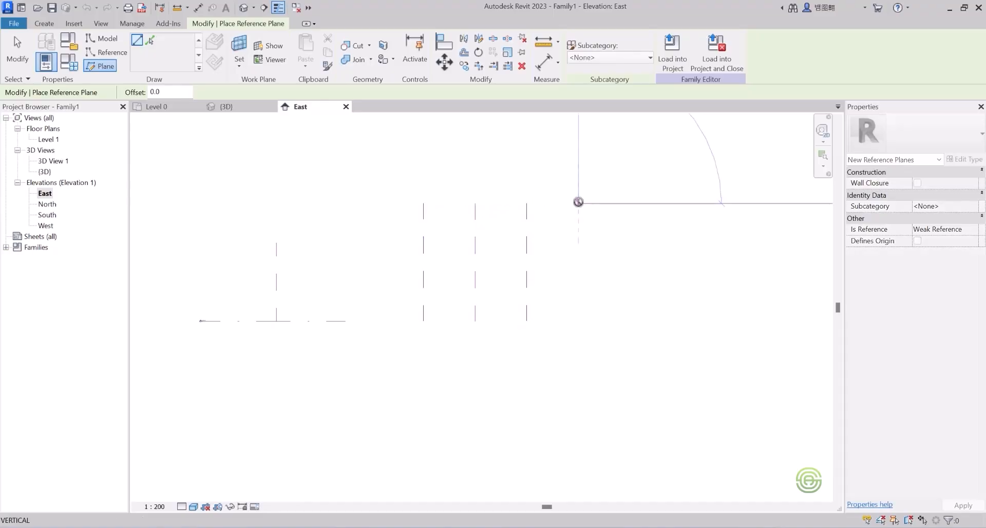
click(579, 320)
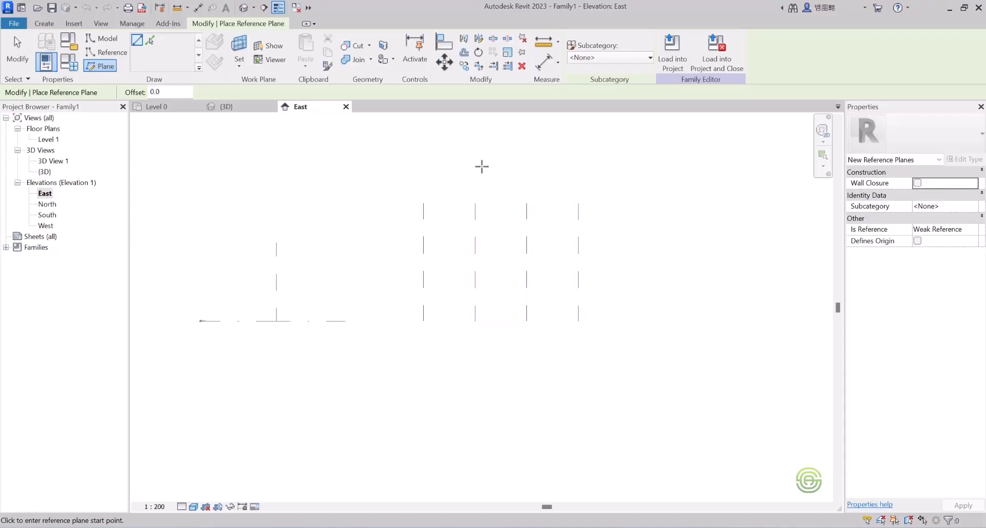
key(Escape)
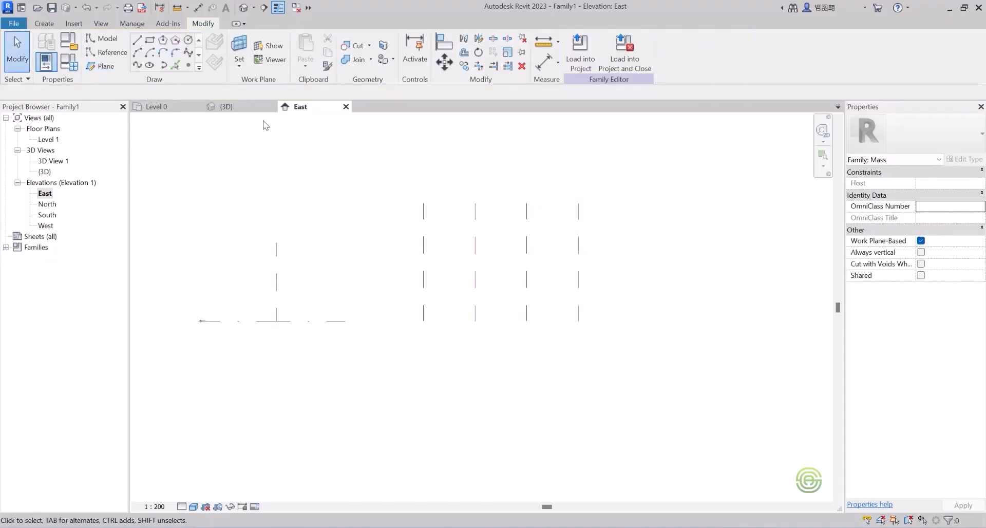
Switch to the 3D view and select the new vertical reference plane nearest the center planes
click(237, 109)
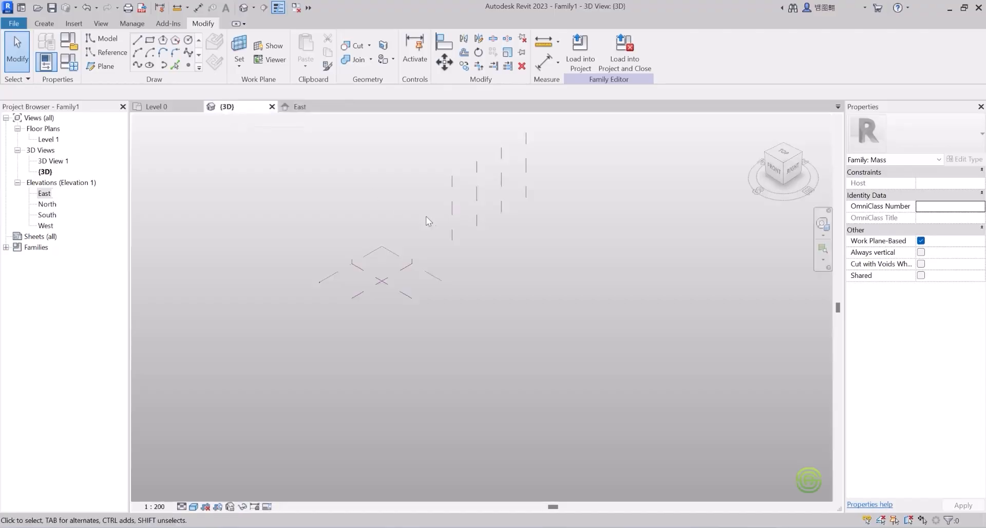
shift+middle_drag(445, 293, 581, 257)
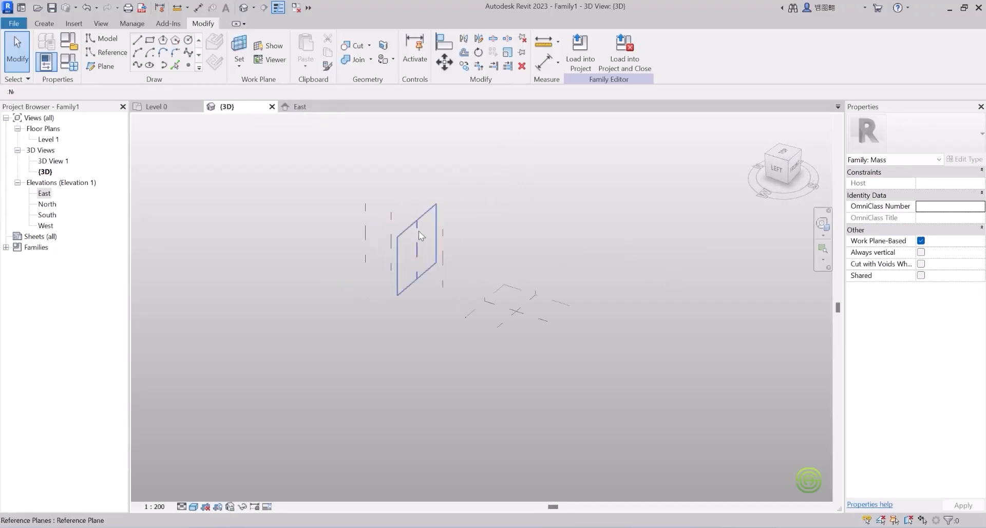
click(420, 259)
scroll(420, 260, up, 1)
shift+middle_drag(421, 260, 392, 258)
scroll(392, 257, up, 2)
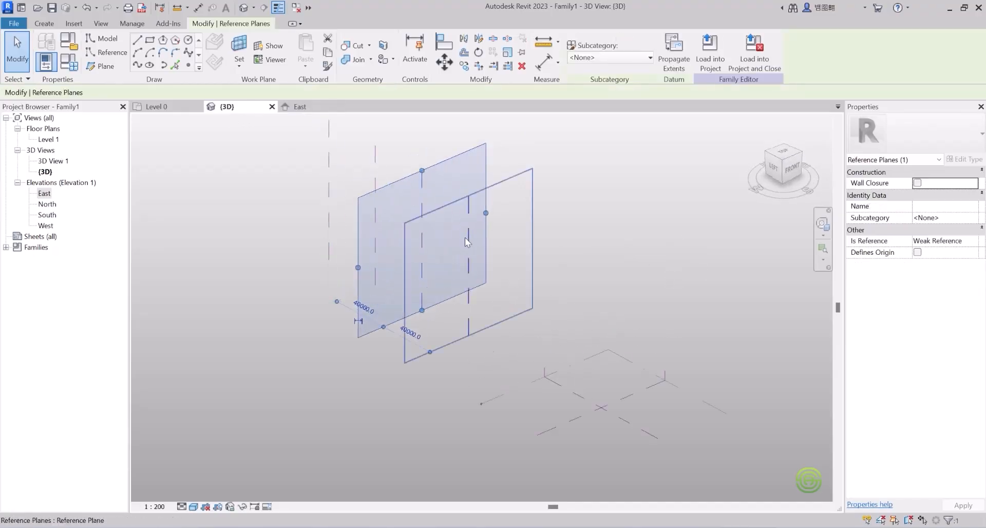
click(469, 236)
scroll(470, 297, up, 2)
mouse_move(417, 276)
shift+middle_down()
mouse_move(399, 267)
mouse_move(424, 291)
shift+middle_up()
scroll(360, 365, down, 3)
scroll(425, 291, up, 1)
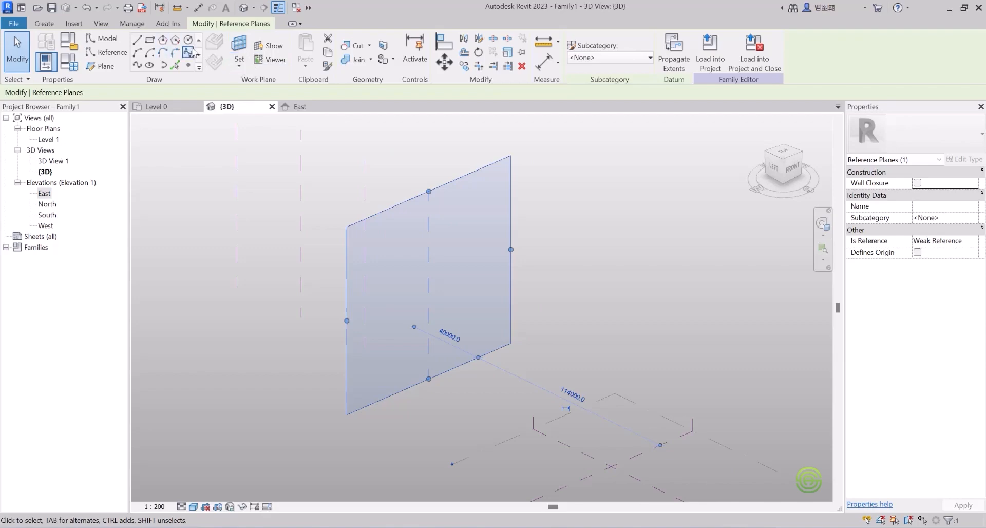
Draw an S-shaped spline model line on the selected reference plane, from its centerline near the lower edge to just past its upper edge
click(190, 53)
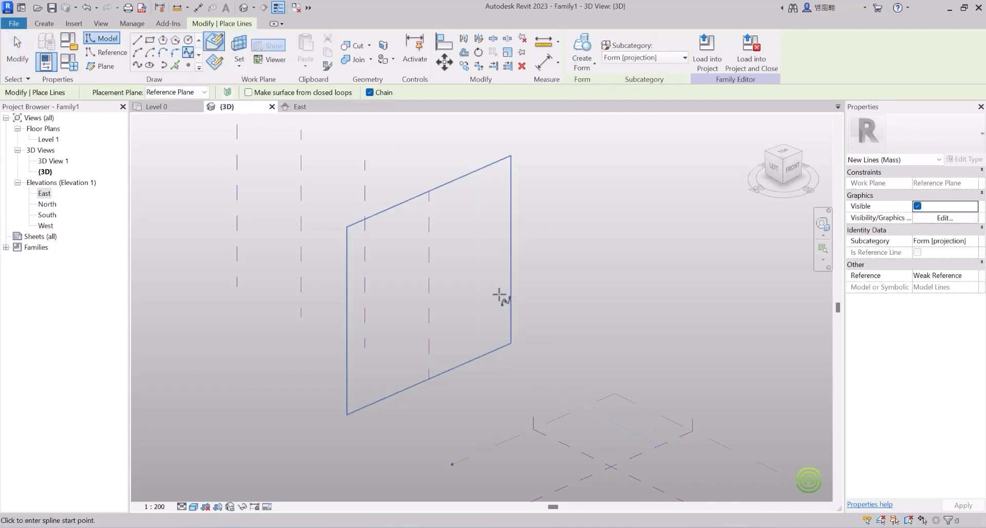
scroll(457, 331, up, 1)
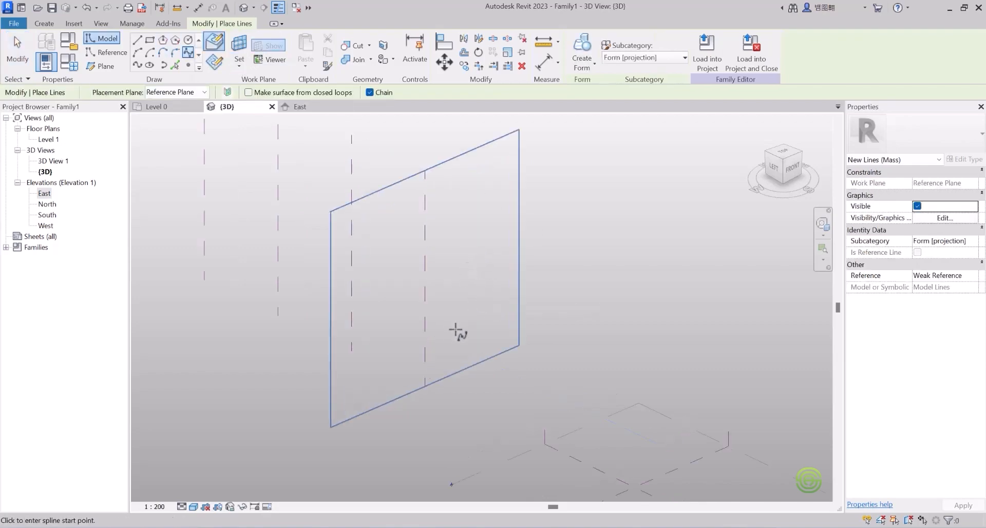
click(425, 361)
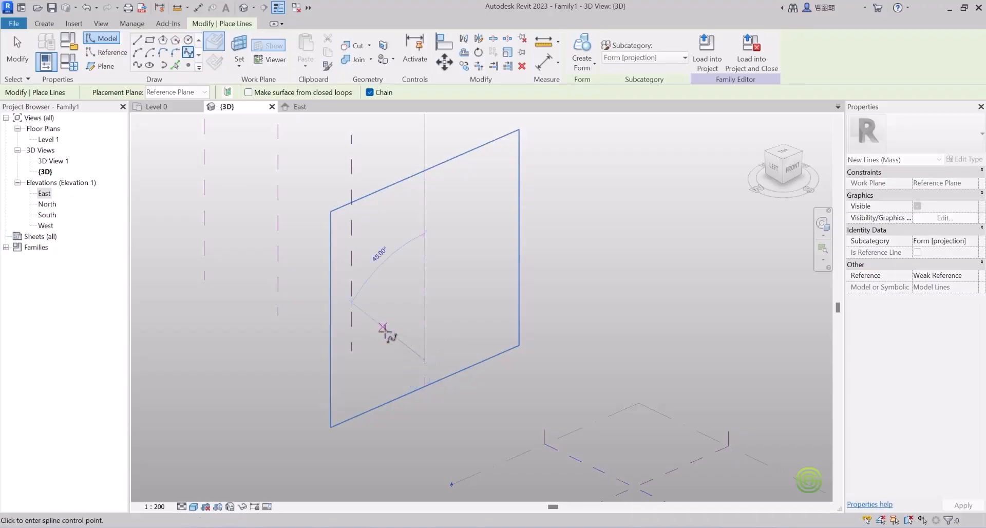
click(376, 320)
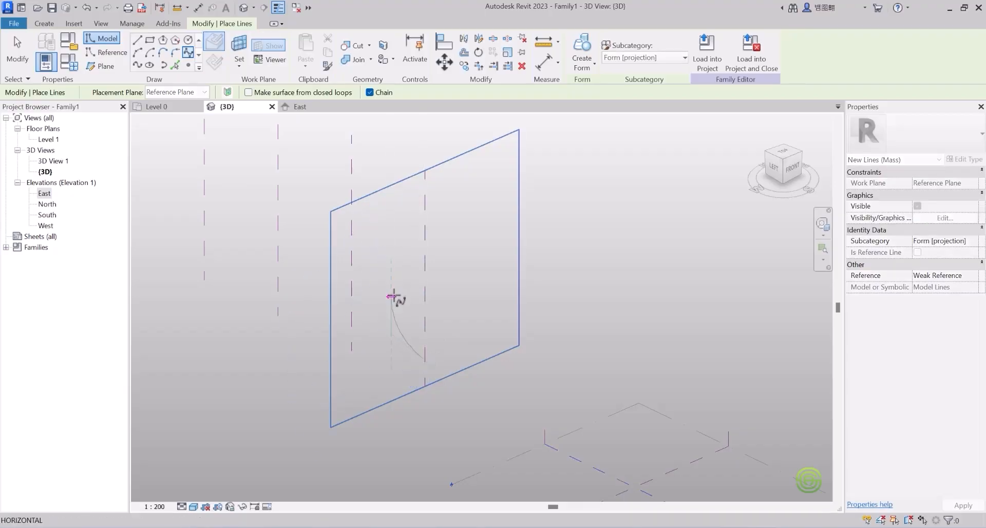
click(414, 258)
click(430, 218)
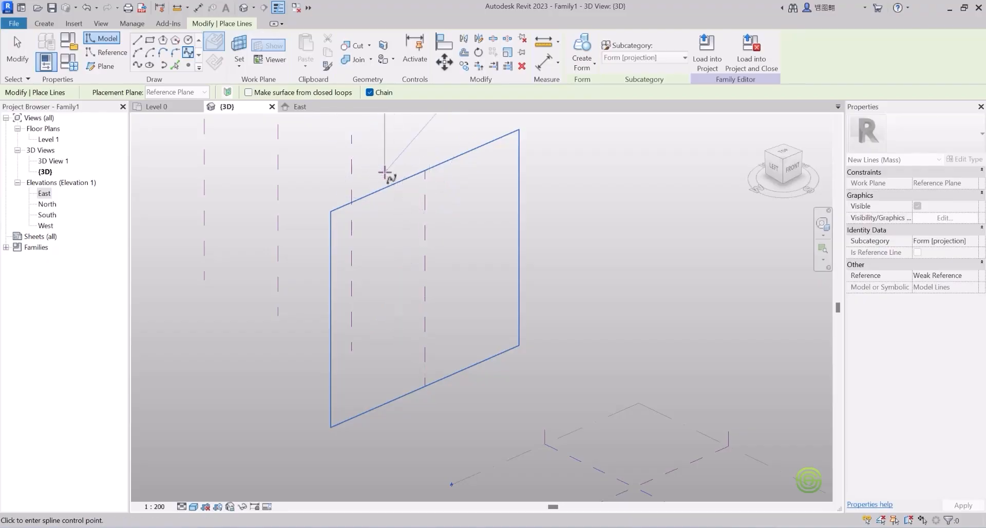
key(Escape)
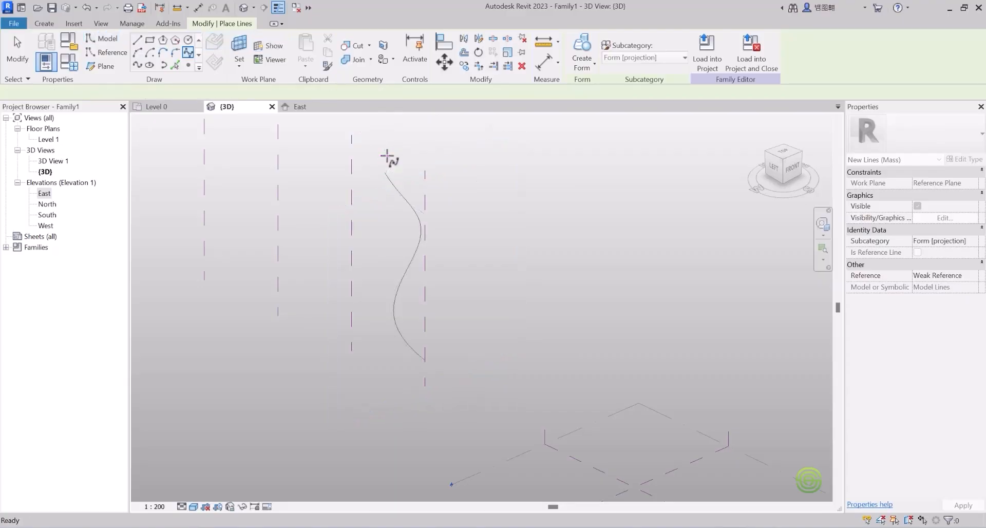
scroll(483, 339, down, 3)
key(Escape)
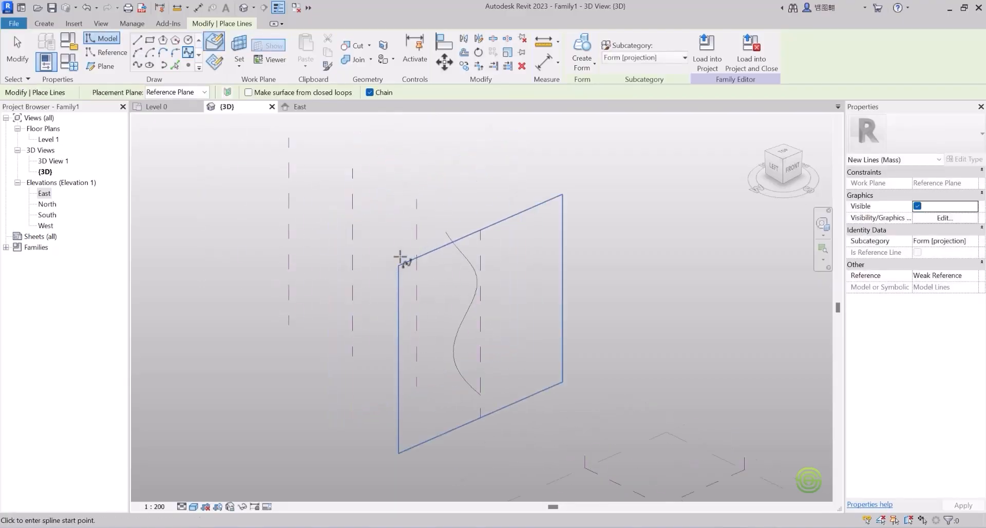
key(Escape)
Draw an arc model line with a radius of about 30700 mm on the second vertical reference plane, with both ends on its centerline
scroll(403, 263, up, 2)
click(416, 211)
scroll(408, 236, up, 1)
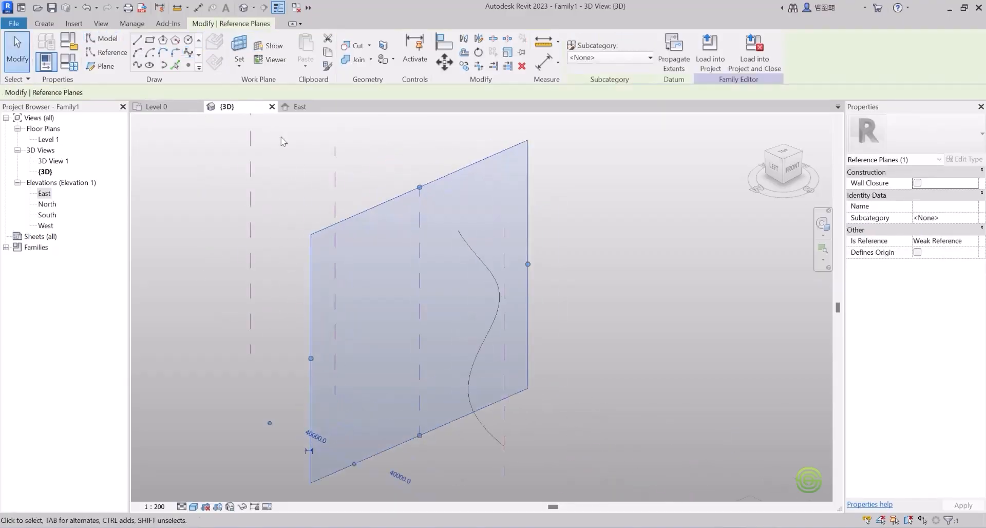
click(138, 52)
click(421, 266)
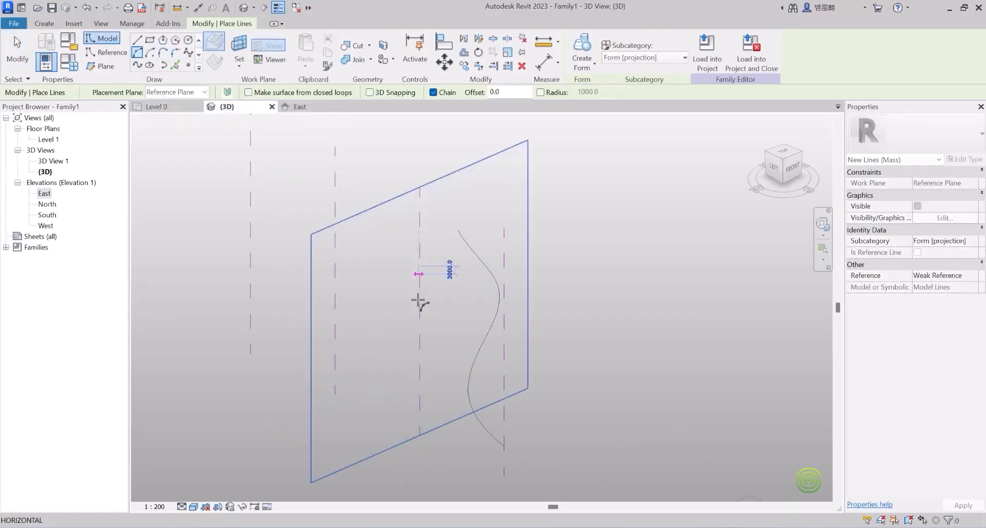
click(418, 385)
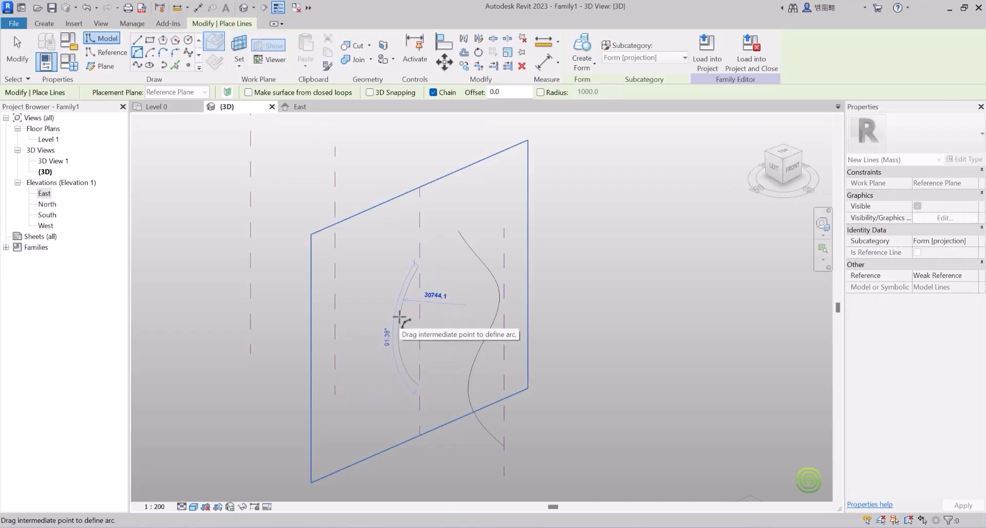
click(398, 317)
scroll(515, 324, down, 2)
key(Escape)
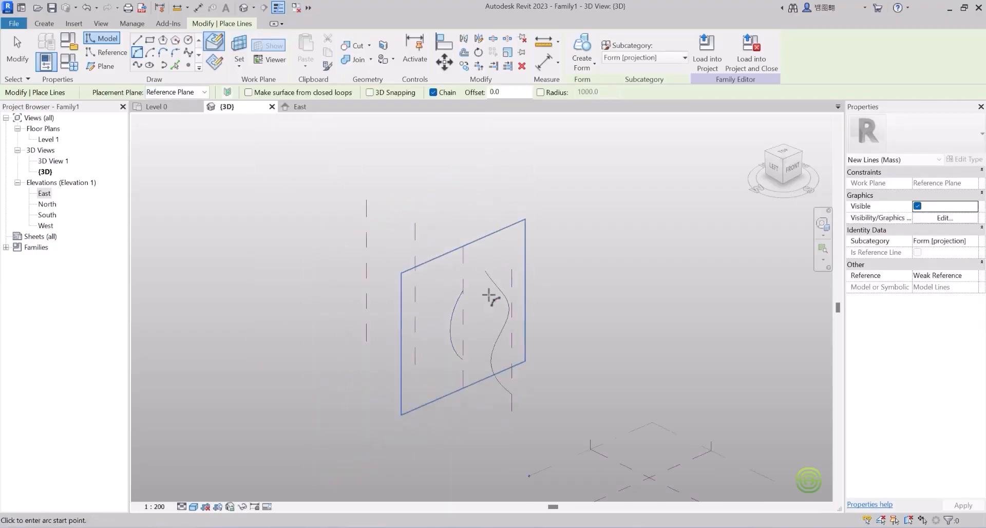
scroll(432, 244, up, 1)
key(Escape)
key(Escape)
Draw a wavy spline model line on the third vertical reference plane, from its centerline near the upper edge down to near the lower edge
click(415, 233)
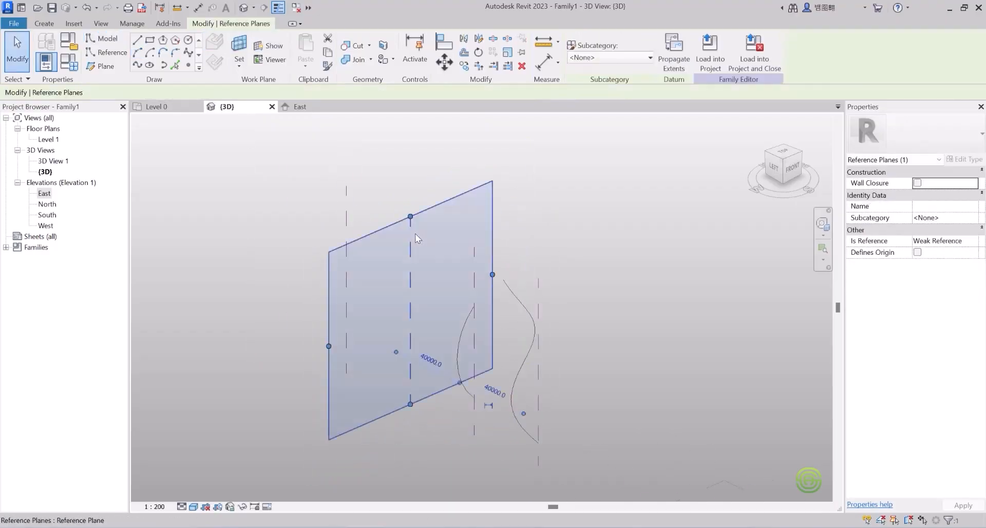
scroll(390, 254, up, 2)
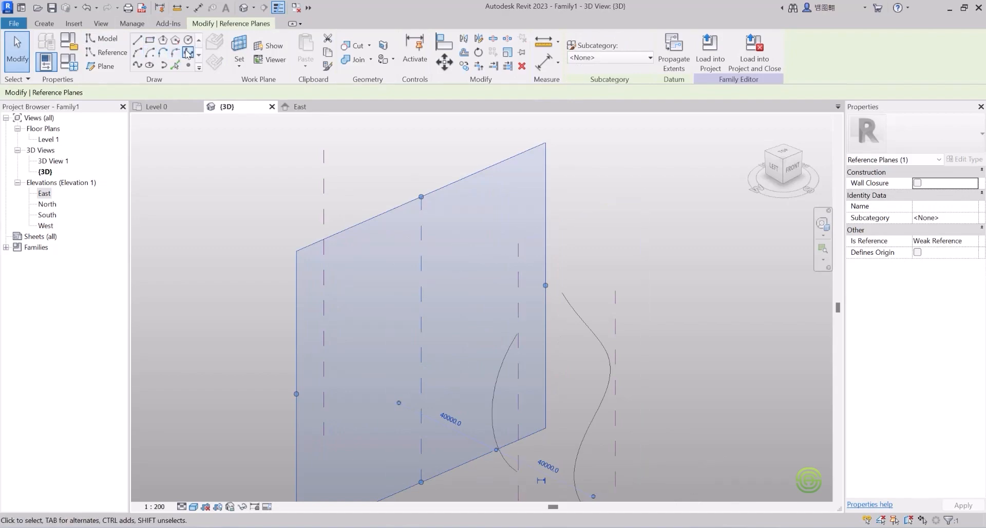
click(150, 54)
scroll(411, 205, down, 2)
scroll(421, 214, up, 1)
scroll(423, 278, up, 1)
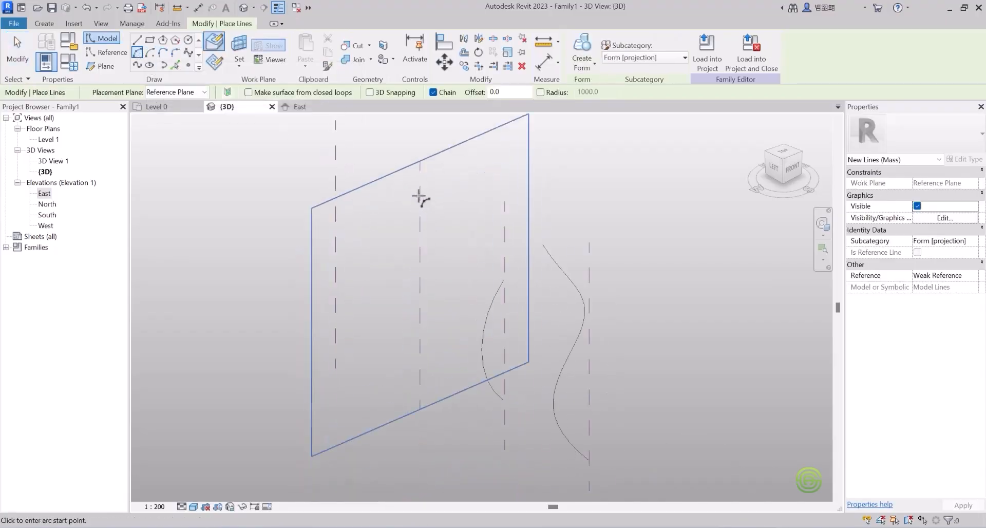
click(188, 53)
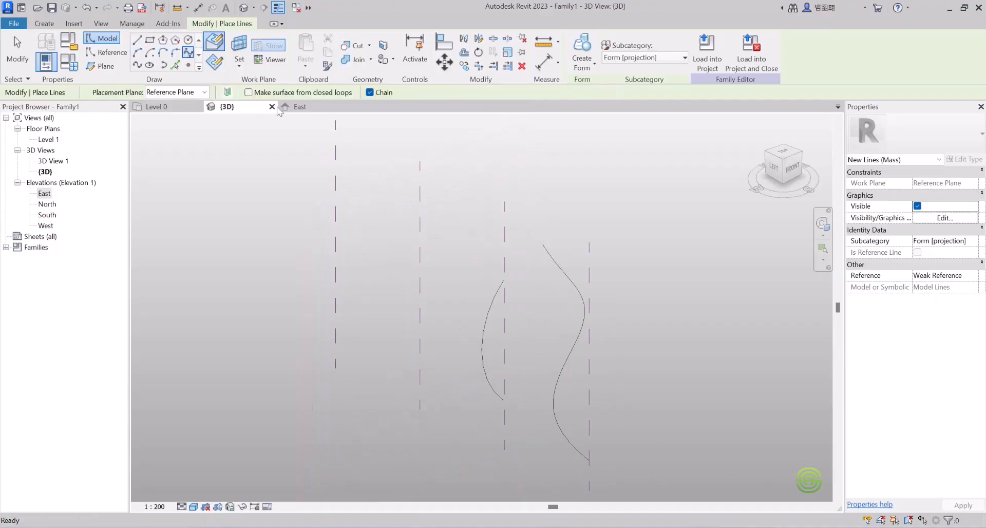
click(420, 194)
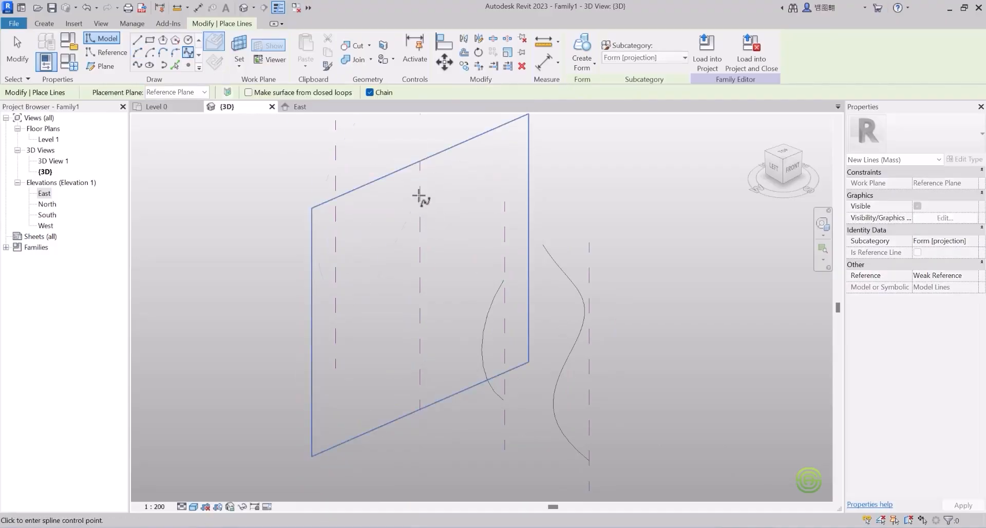
click(397, 273)
click(423, 307)
click(415, 362)
click(396, 389)
key(Escape)
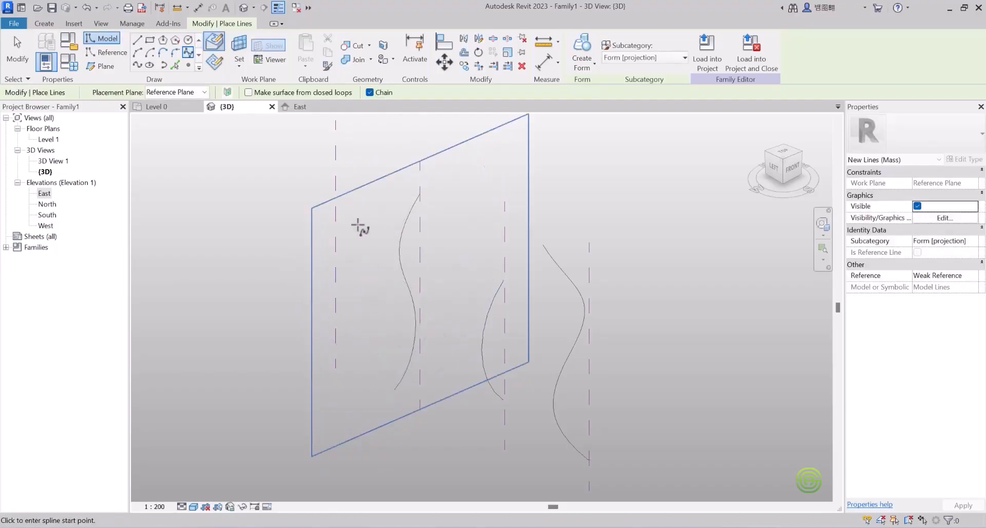
key(Escape)
Draw an arc model line with a radius of about 53300 mm on the farthest vertical reference plane, with both ends on its centerline
click(335, 153)
scroll(435, 387, down, 2)
scroll(358, 270, up, 2)
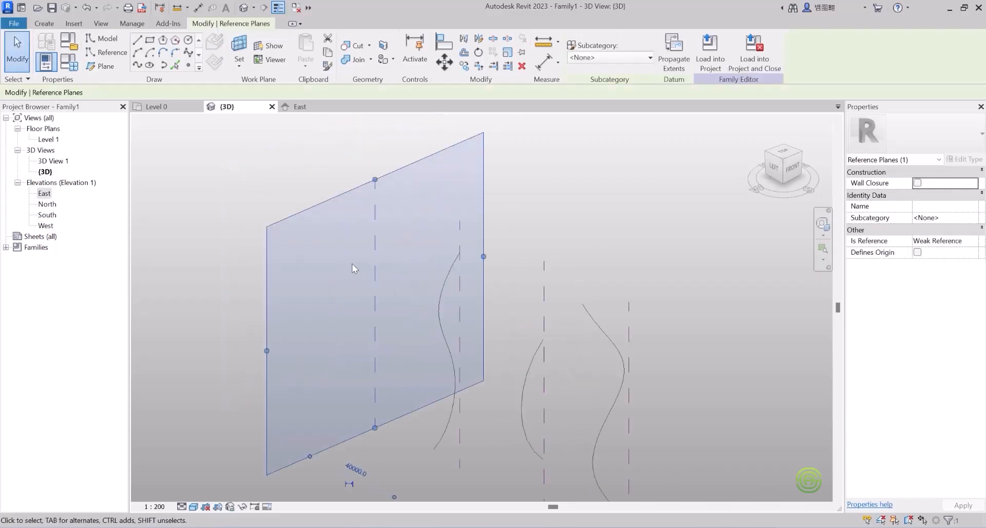
scroll(355, 270, up, 1)
click(137, 51)
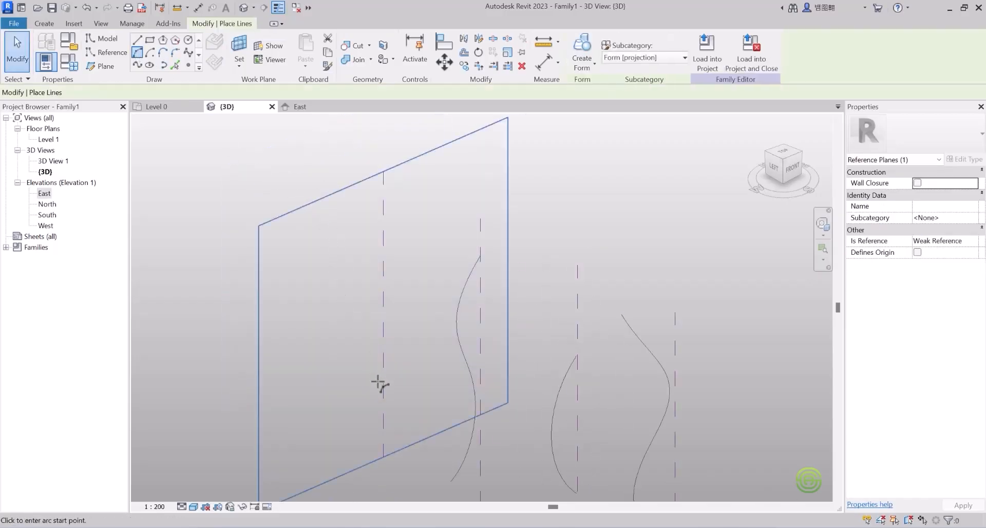
click(383, 400)
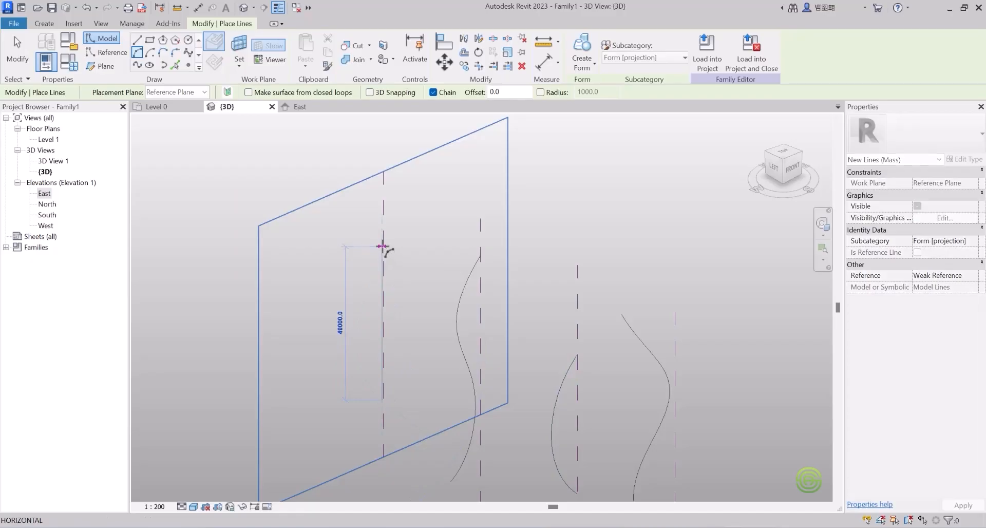
click(383, 208)
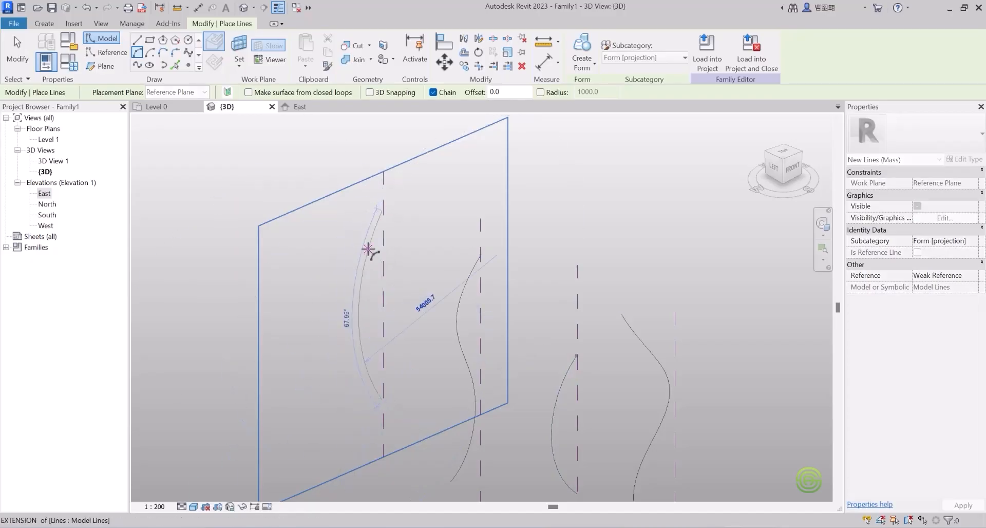
click(366, 255)
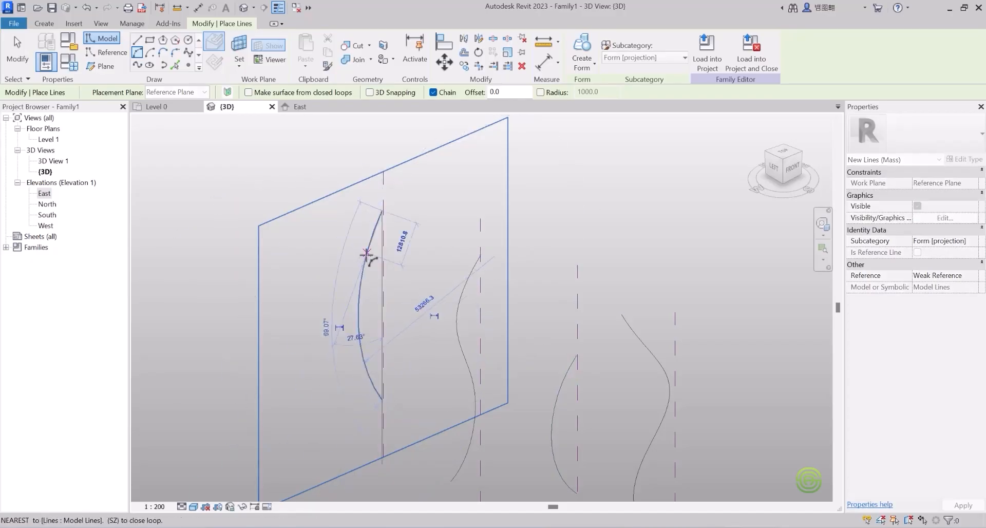
key(Escape)
Create a solid form from all four profile curves, the two splines and the two arcs
scroll(350, 233, down, 3)
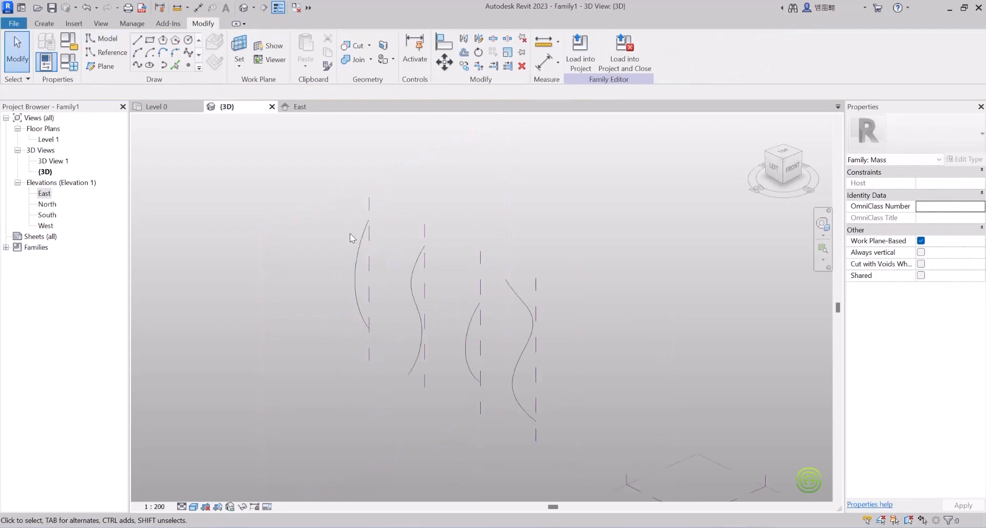
click(463, 315)
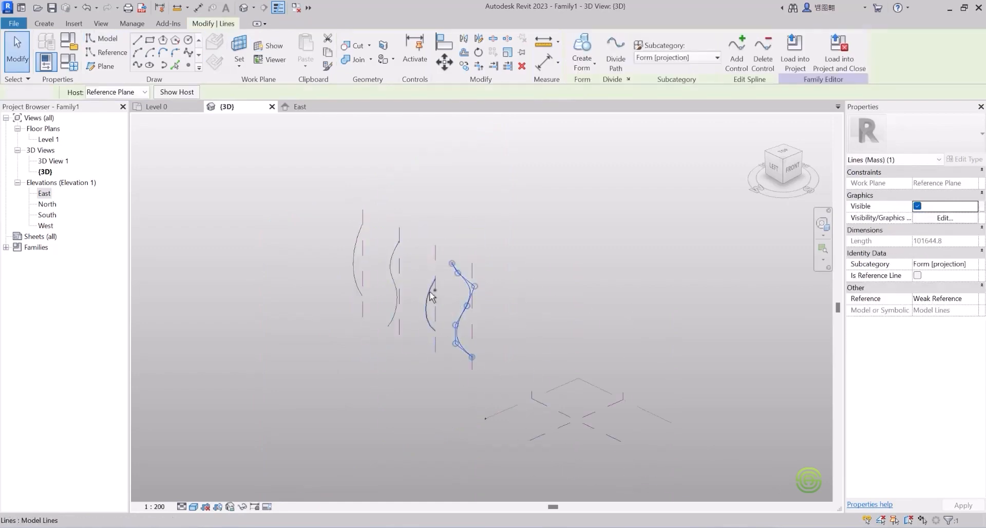
ctrl+click(399, 275)
ctrl+click(397, 274)
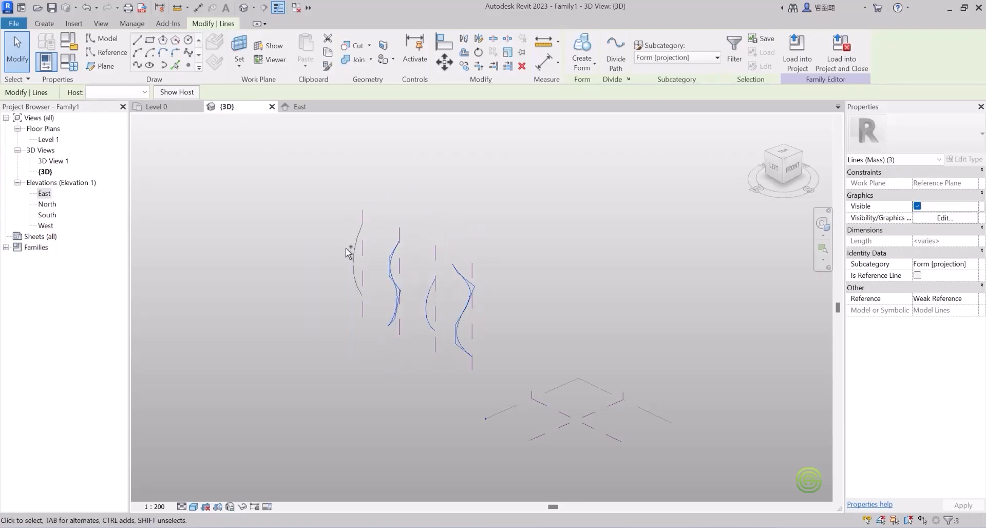
scroll(410, 269, up, 3)
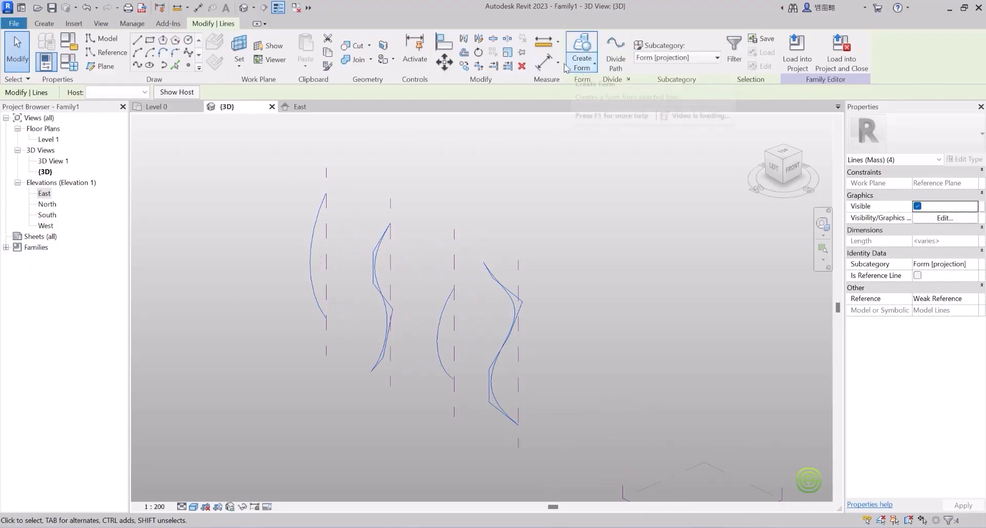
click(583, 64)
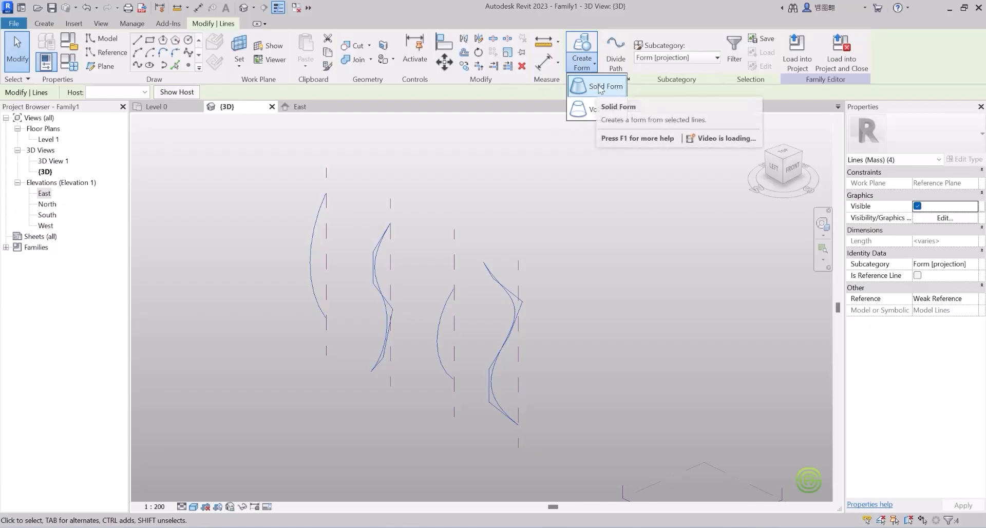
click(600, 87)
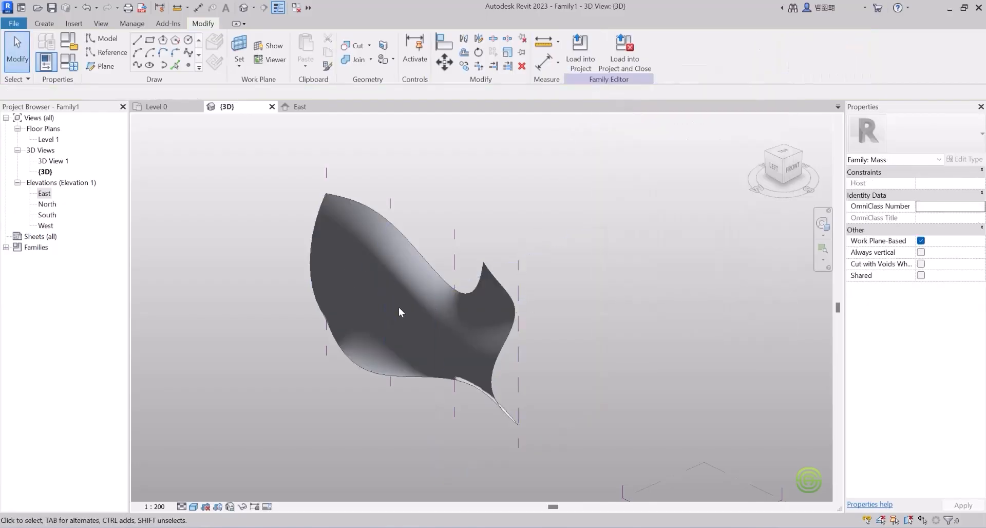
Examine the curved form from its left side, including a close look at its pointed upper corner
shift+middle_drag(399, 309, 397, 344)
scroll(400, 329, up, 4)
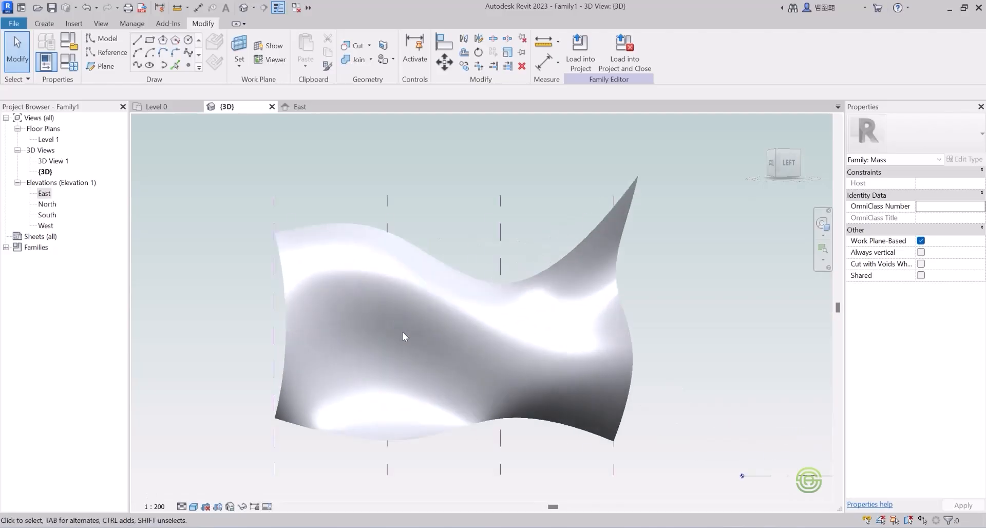
shift+middle_drag(479, 333, 521, 339)
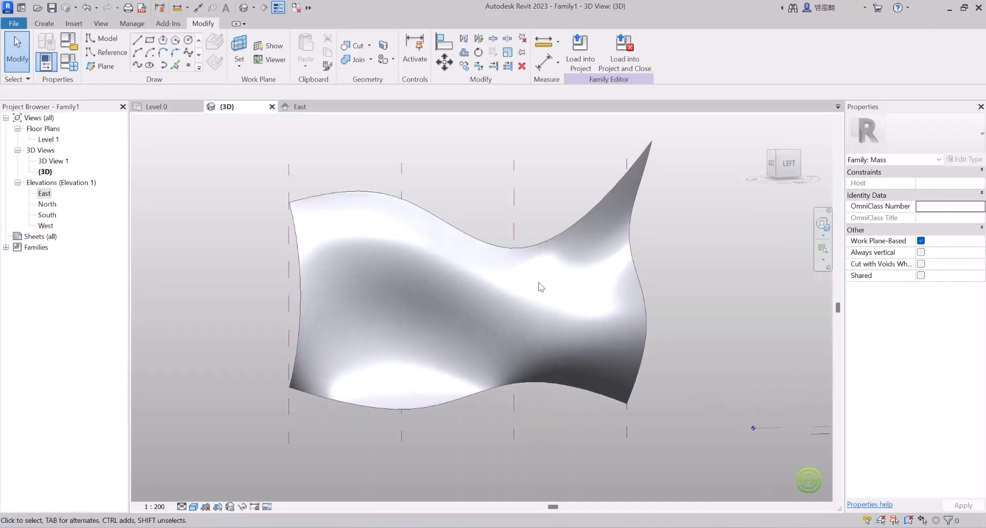
scroll(668, 242, up, 2)
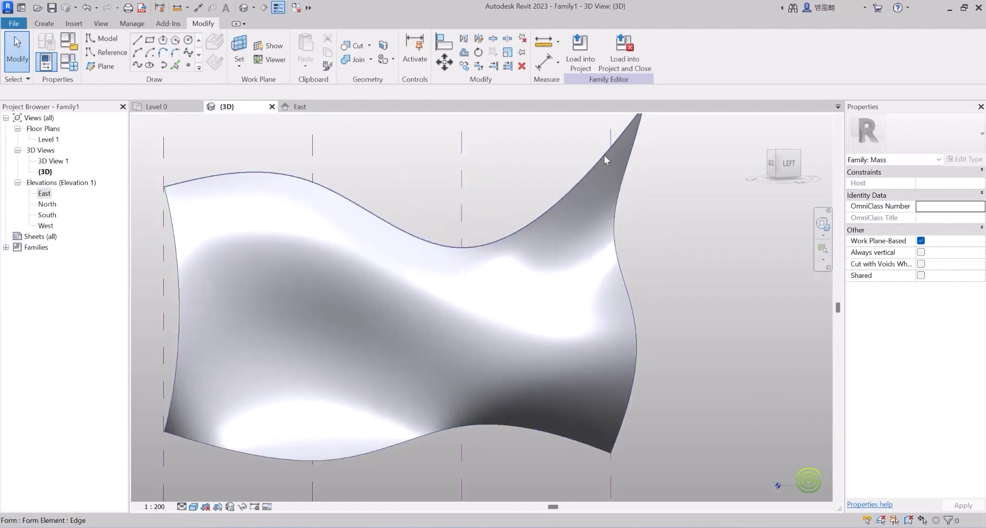
scroll(622, 172, up, 2)
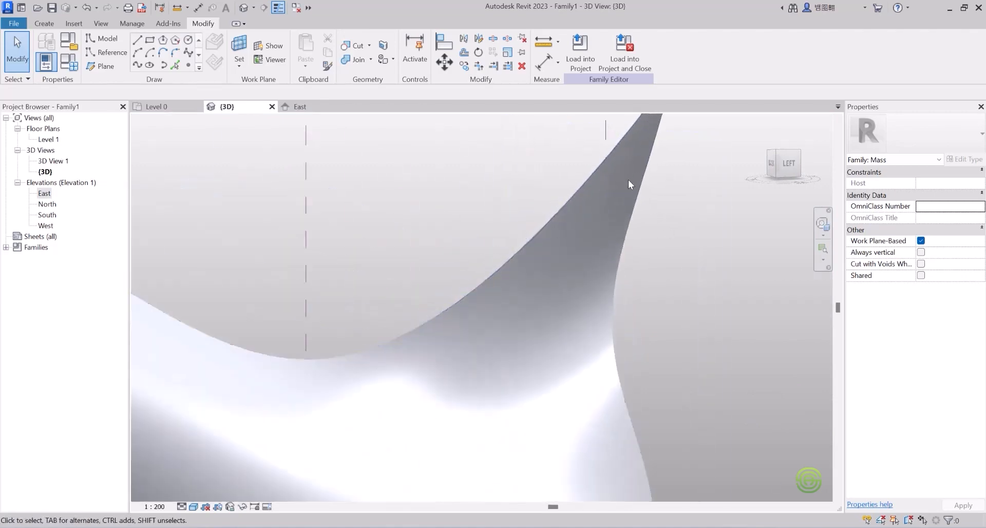
scroll(633, 272, down, 2)
scroll(648, 206, up, 2)
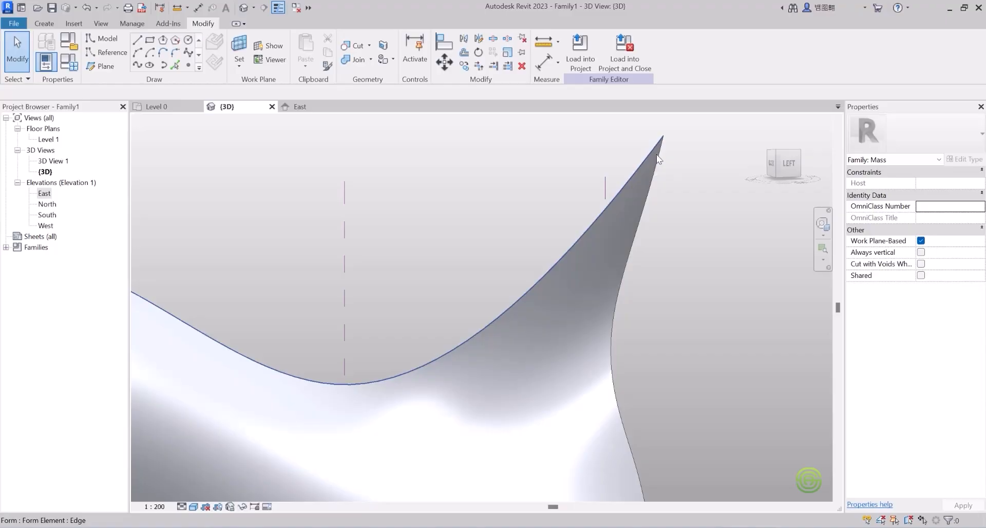
scroll(609, 223, down, 2)
scroll(619, 236, up, 1)
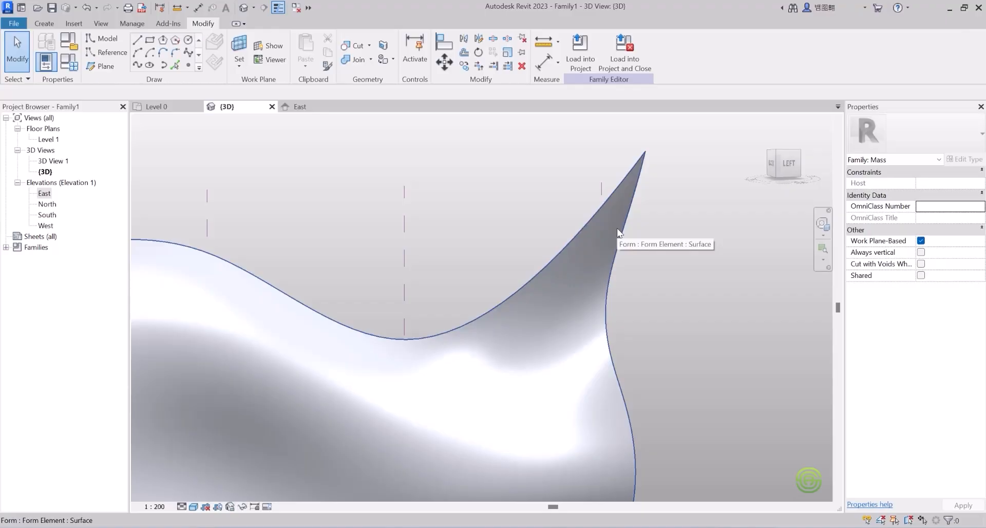
Select the curved form and divide its surface into a UV grid
click(617, 229)
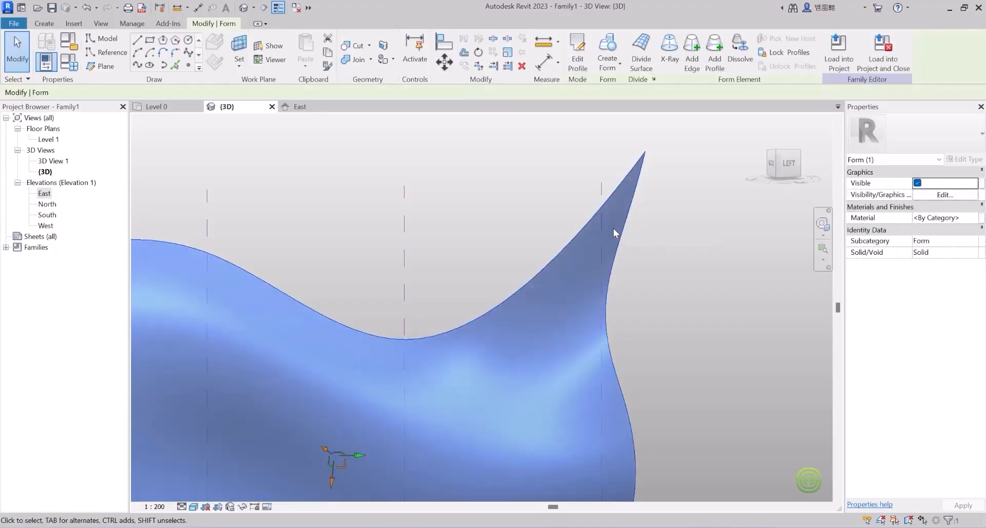
scroll(614, 228, down, 4)
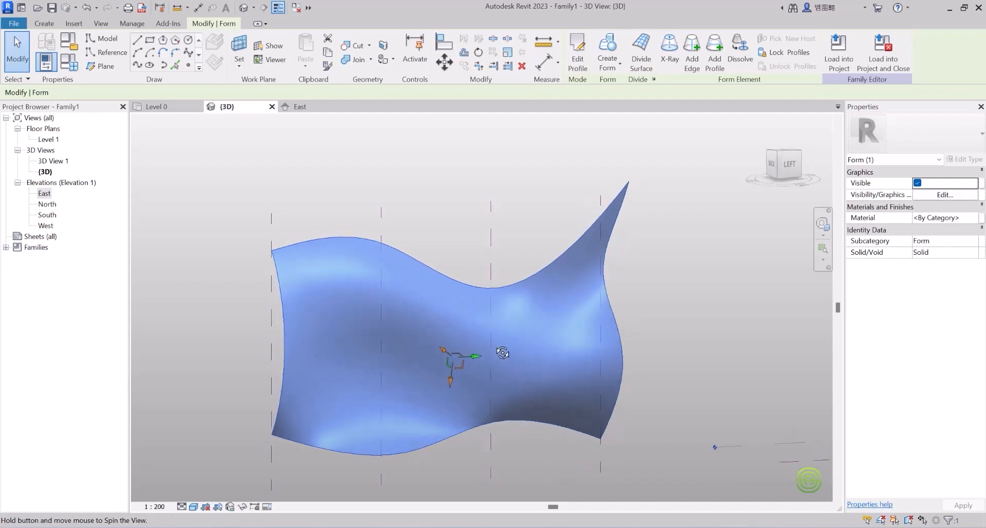
scroll(483, 337, down, 2)
scroll(476, 331, up, 2)
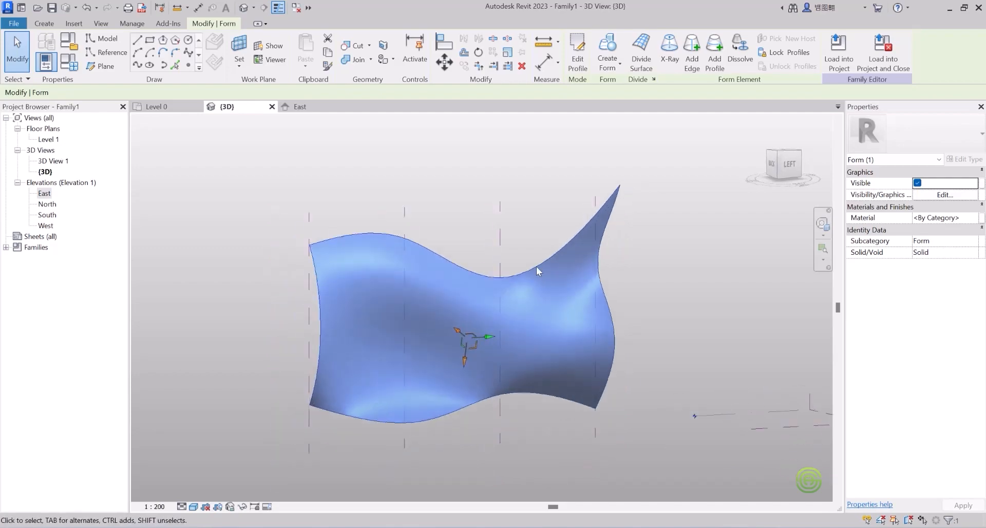
click(646, 58)
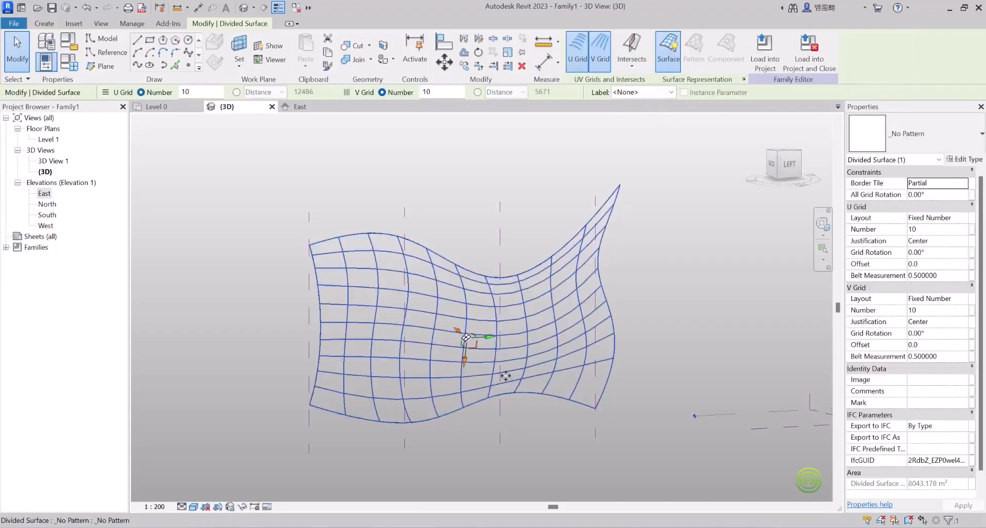
Set both the U grid and V grid numbers of the divided surface to 15, and reselect the surface
scroll(520, 349, up, 1)
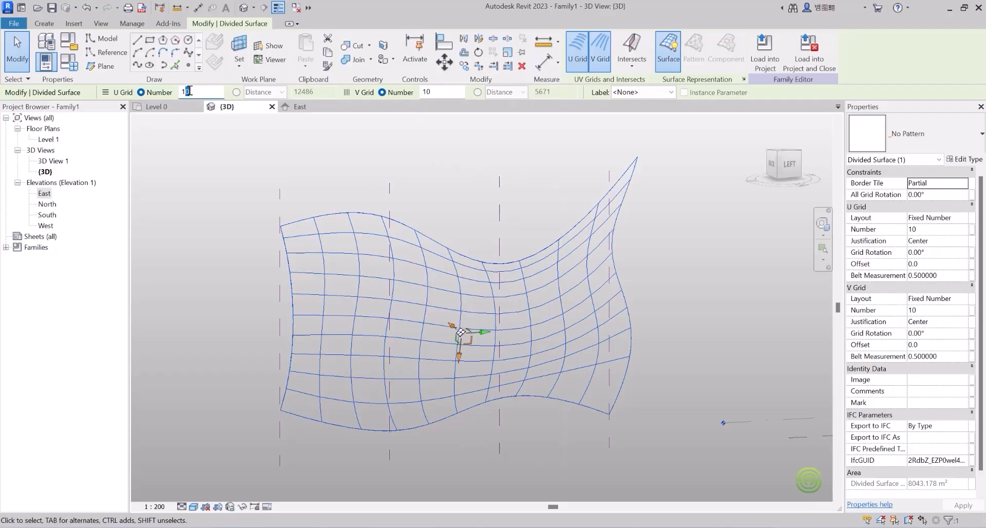
click(434, 92)
text(5)
key(Return)
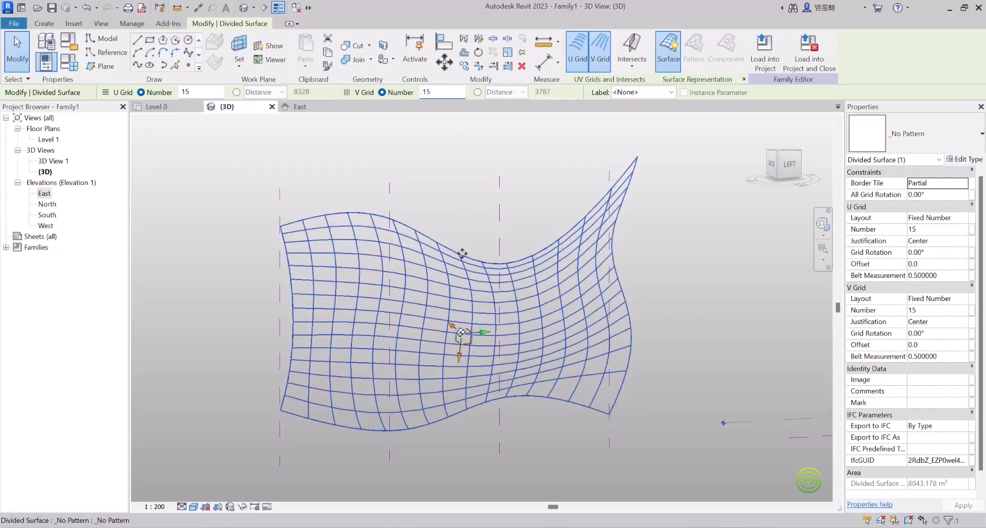
click(468, 219)
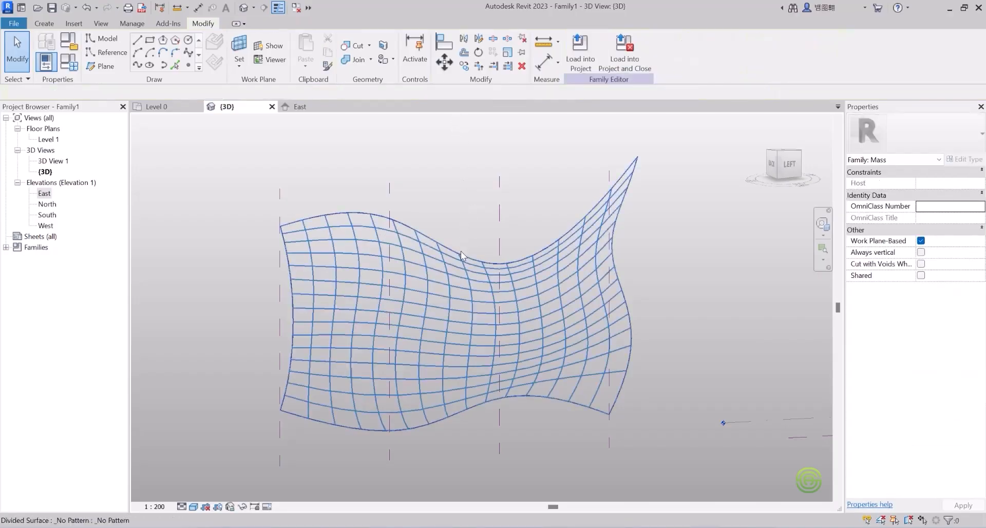
click(531, 261)
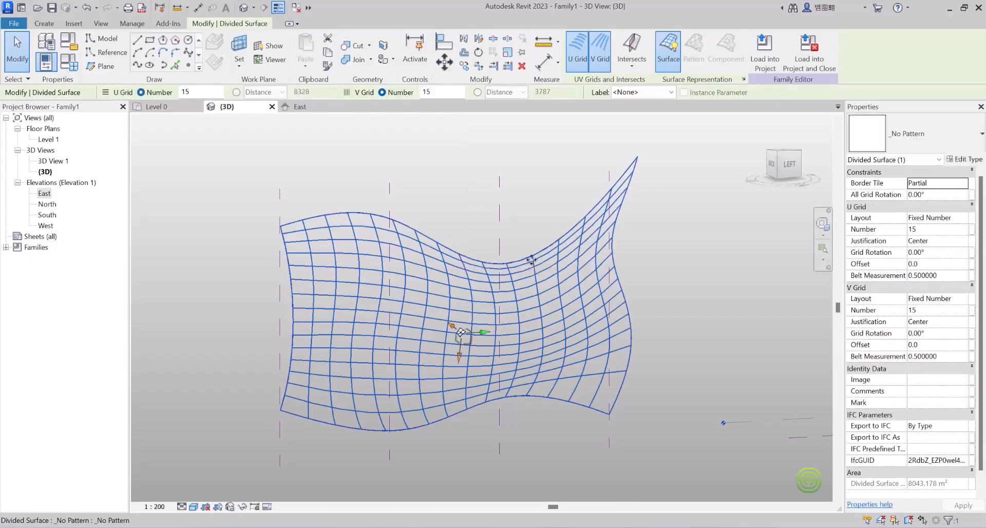
Apply the Octagon pattern to the selected divided surface
click(932, 130)
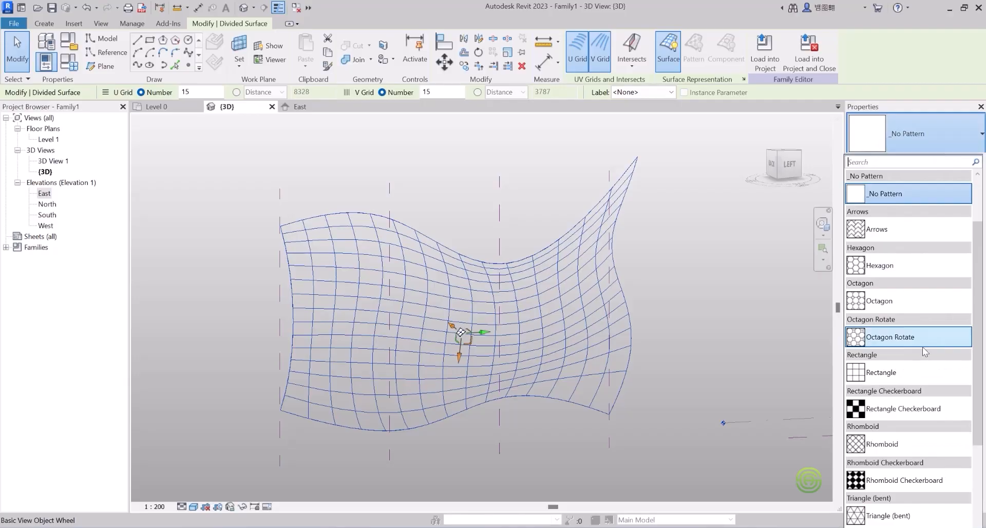
mouse_move(907, 343)
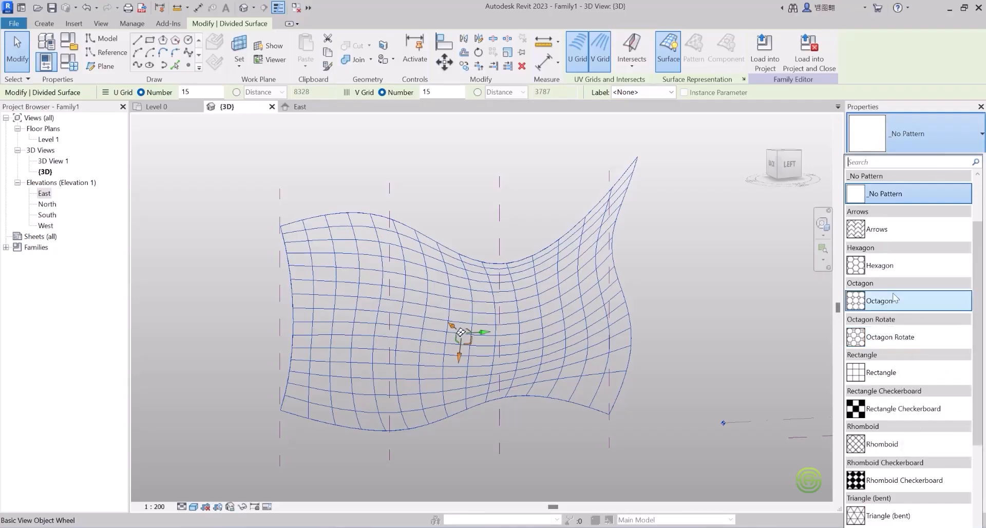
mouse_move(885, 303)
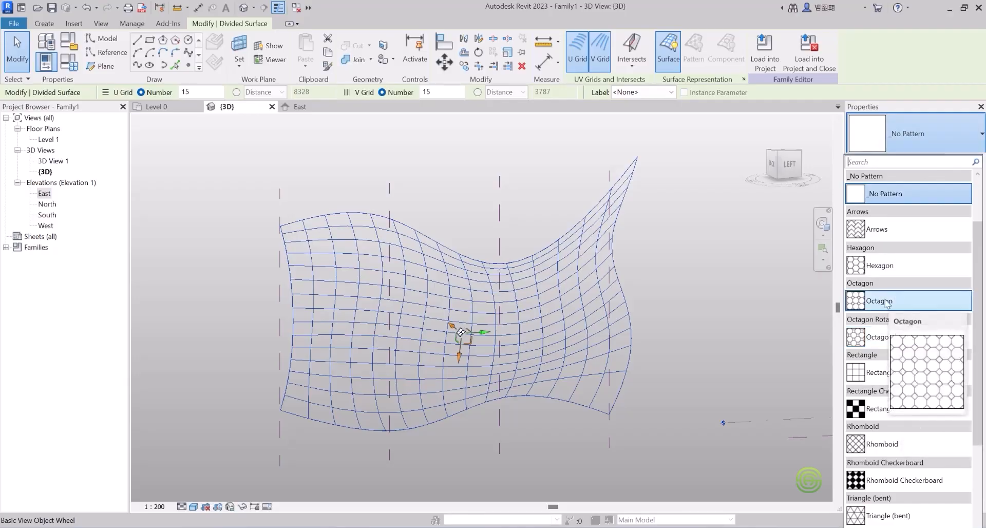
click(885, 302)
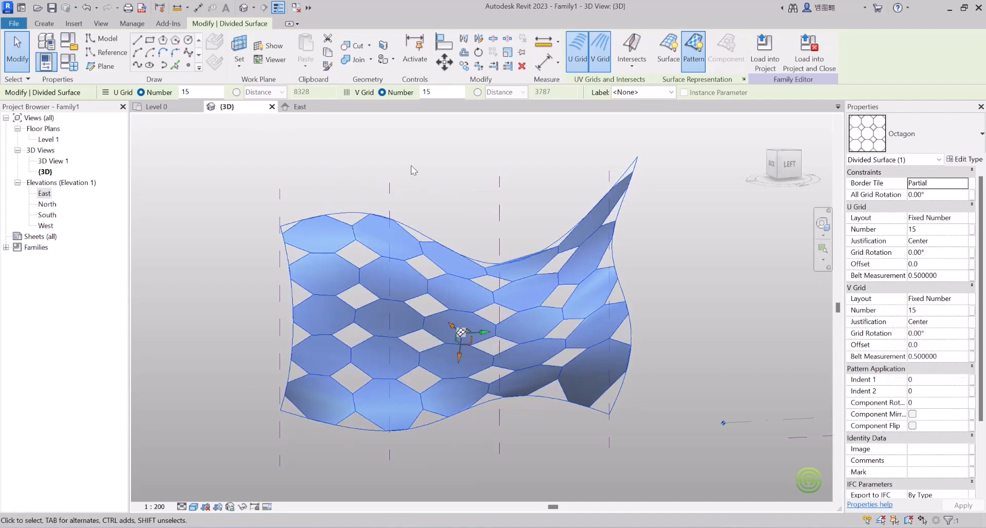
Set both the U grid and V grid numbers of the octagon-patterned surface to 30
double_click(194, 91)
text(30)
key(Return)
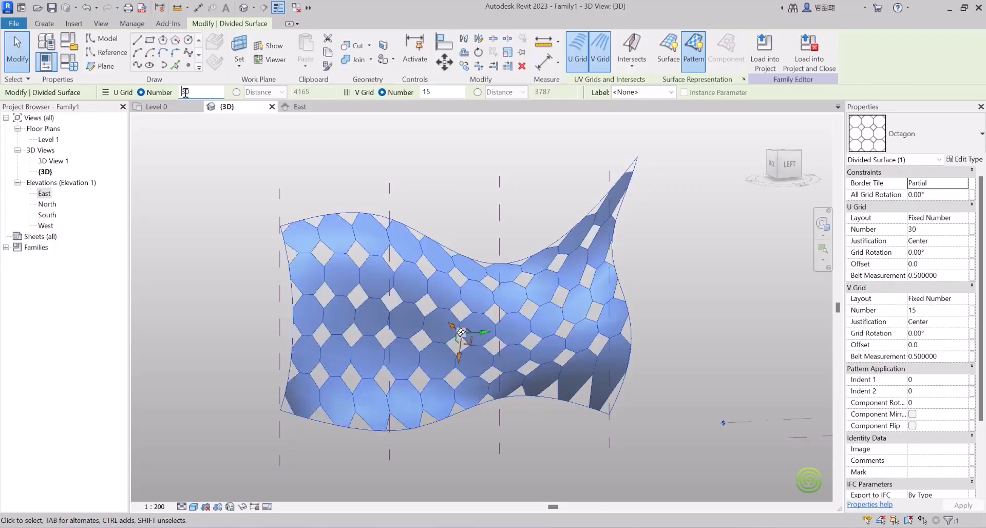
double_click(415, 91)
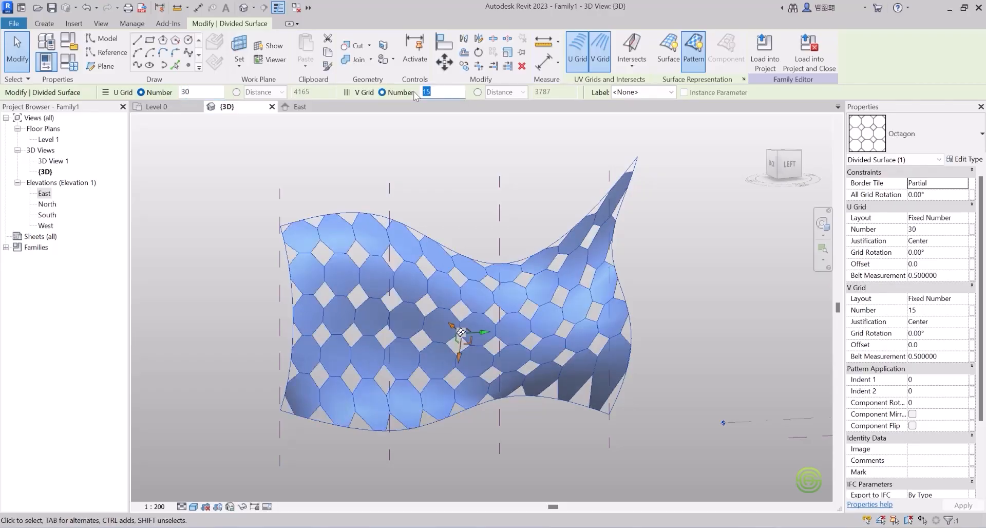
text(30)
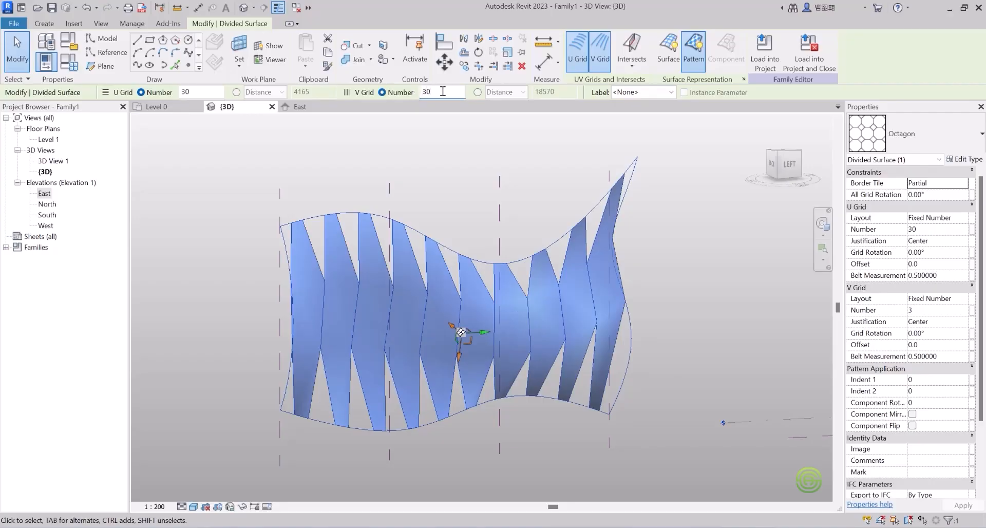
key(Return)
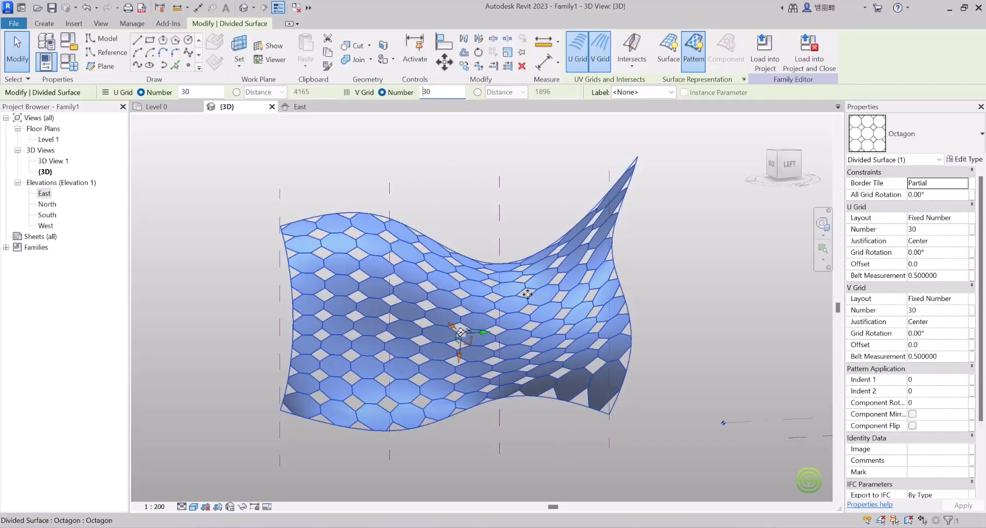
shift+middle_drag(474, 315, 507, 305)
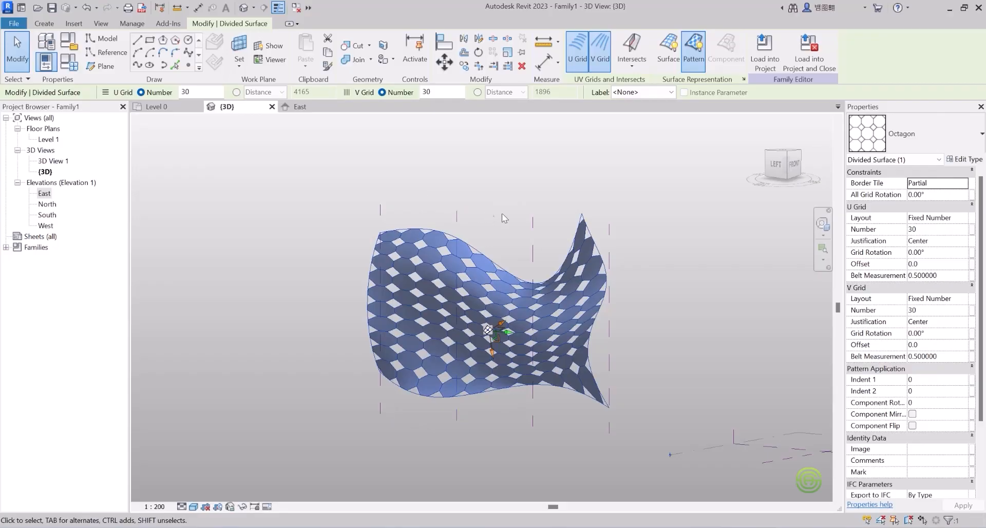
Create a new family from the Metric Curtain Panel Pattern Based template in the English family templates folder
click(15, 24)
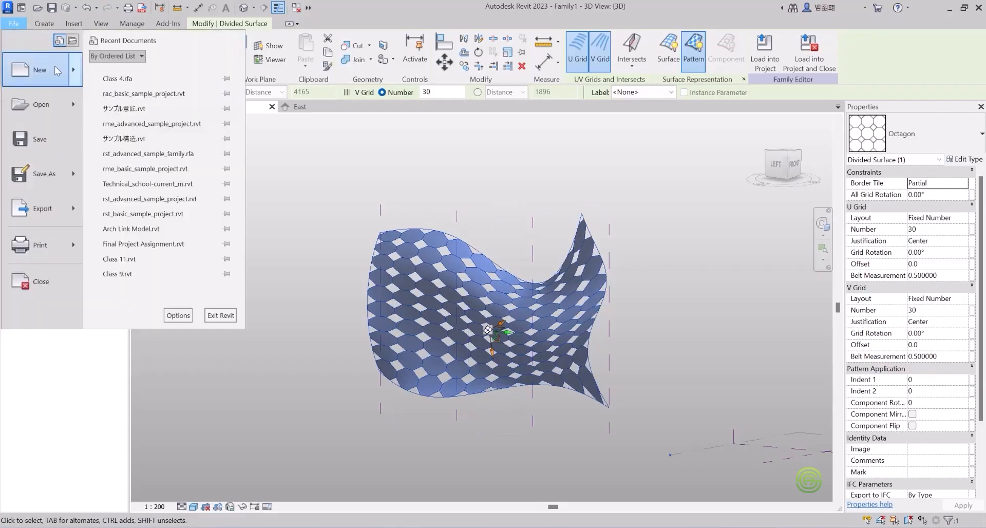
mouse_move(78, 76)
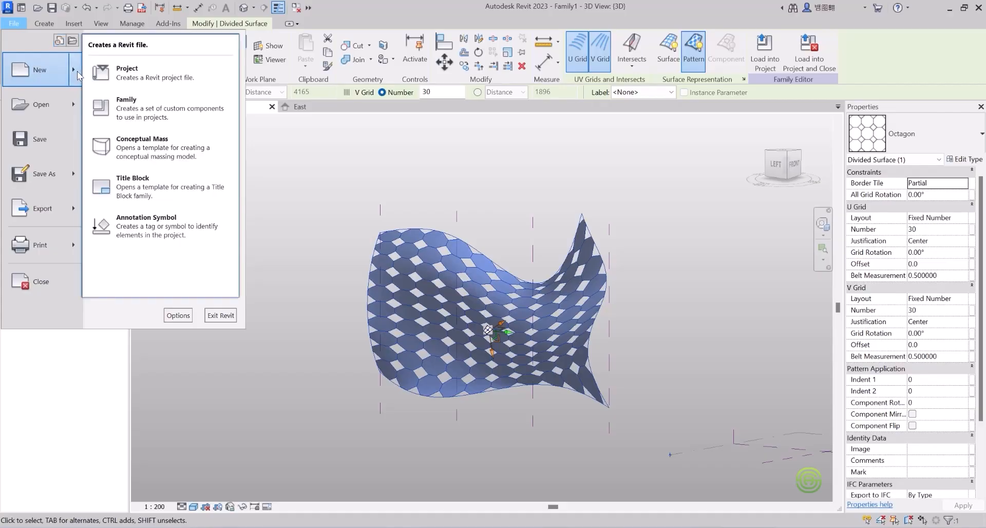
click(142, 113)
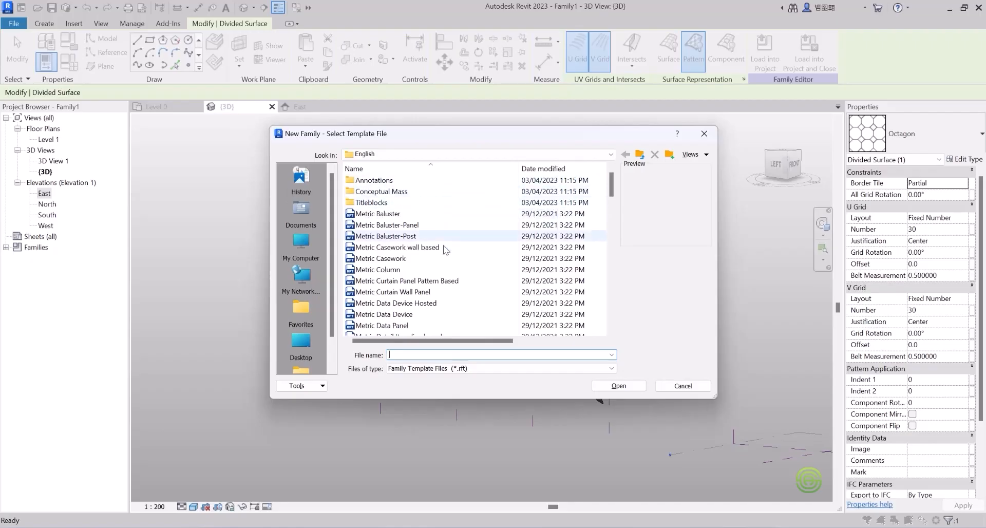
mouse_move(611, 190)
mouse_down()
mouse_move(607, 268)
mouse_move(608, 191)
mouse_up()
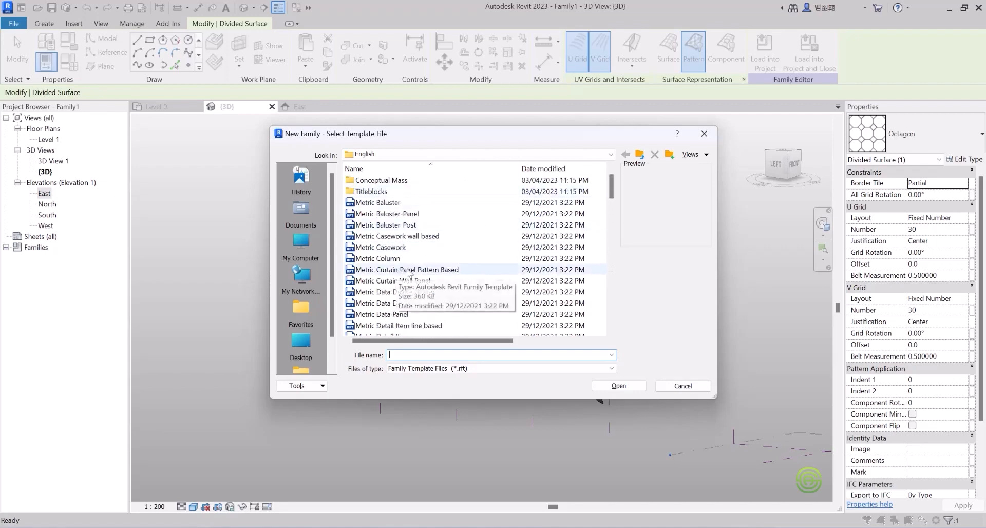
click(410, 272)
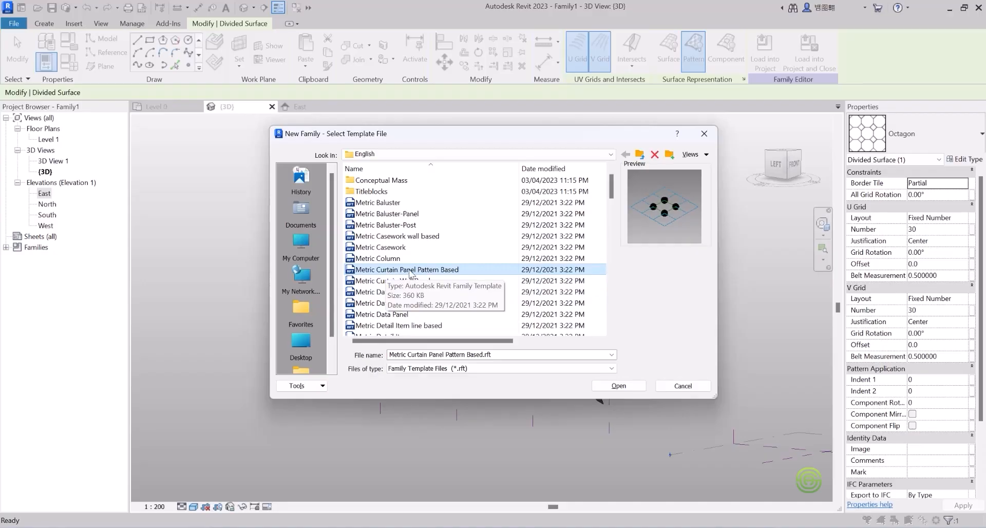
click(607, 156)
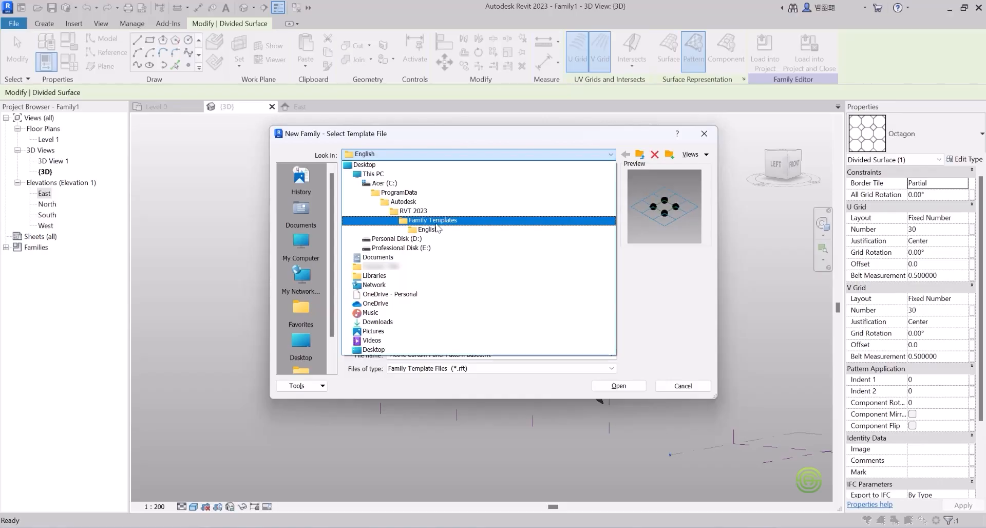
click(431, 230)
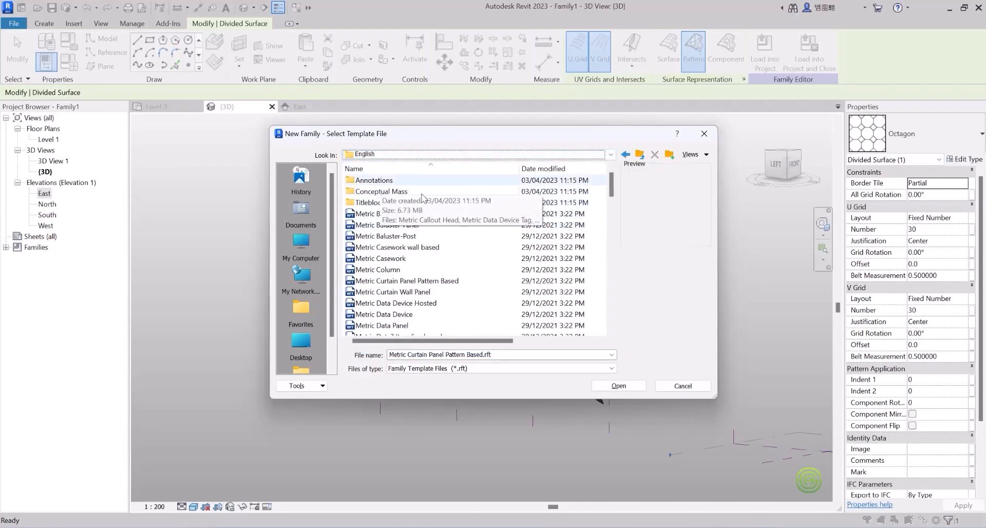
click(397, 195)
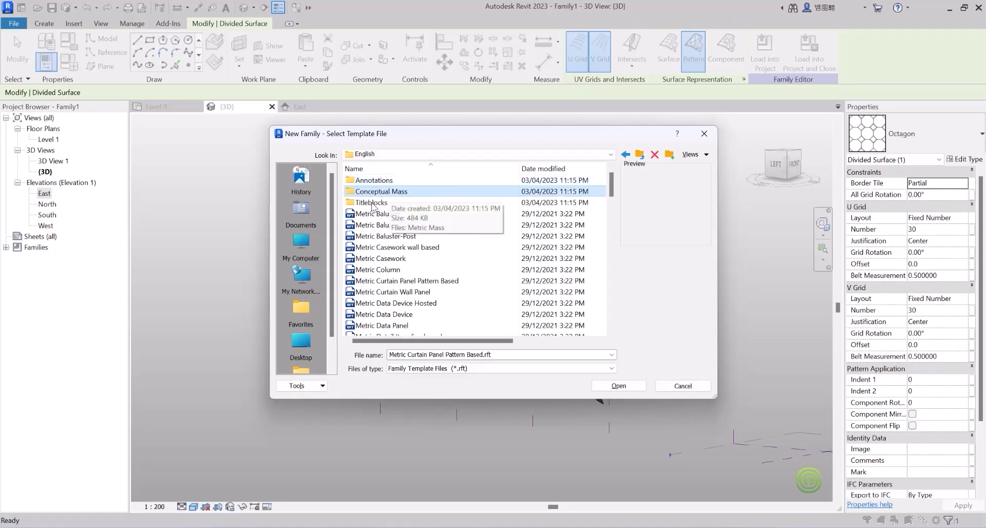
mouse_move(611, 185)
mouse_down()
mouse_move(597, 320)
mouse_move(589, 198)
mouse_move(609, 194)
mouse_up()
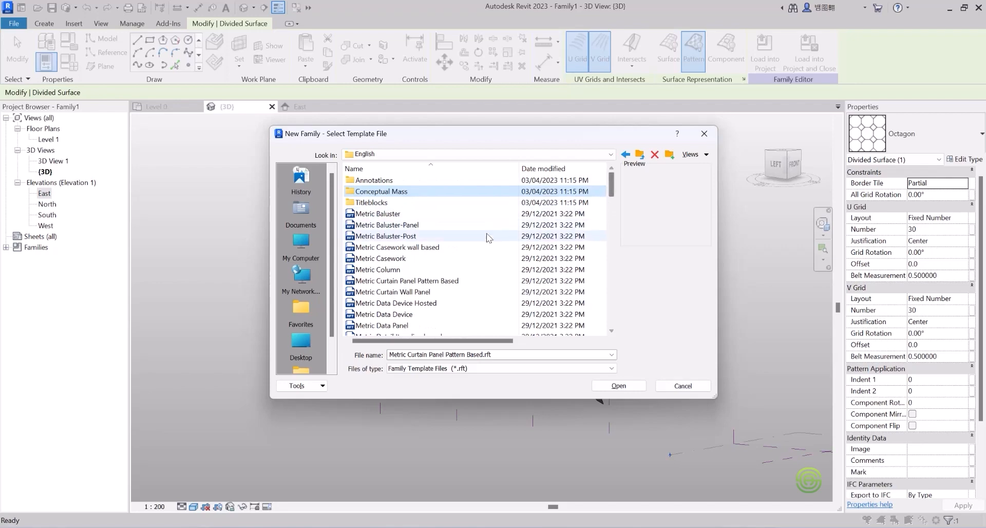
click(402, 282)
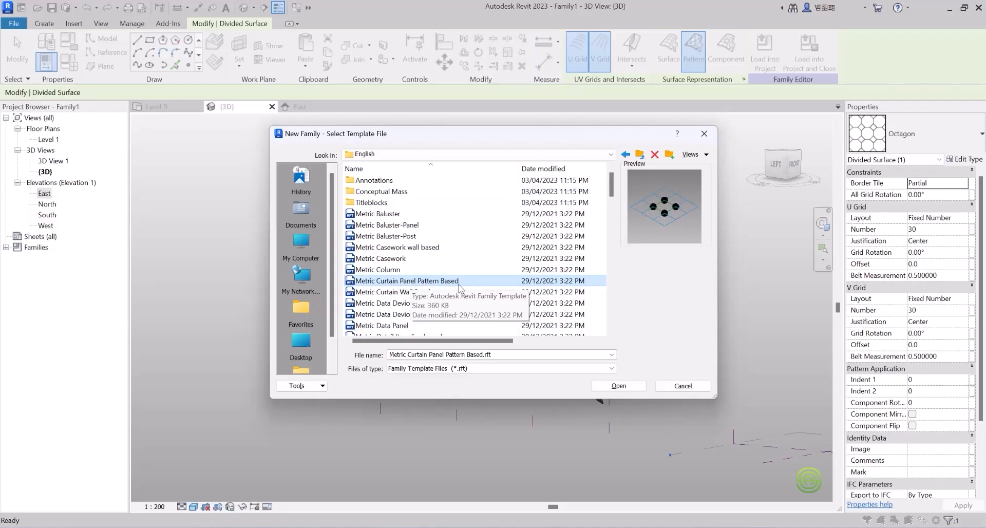
click(615, 386)
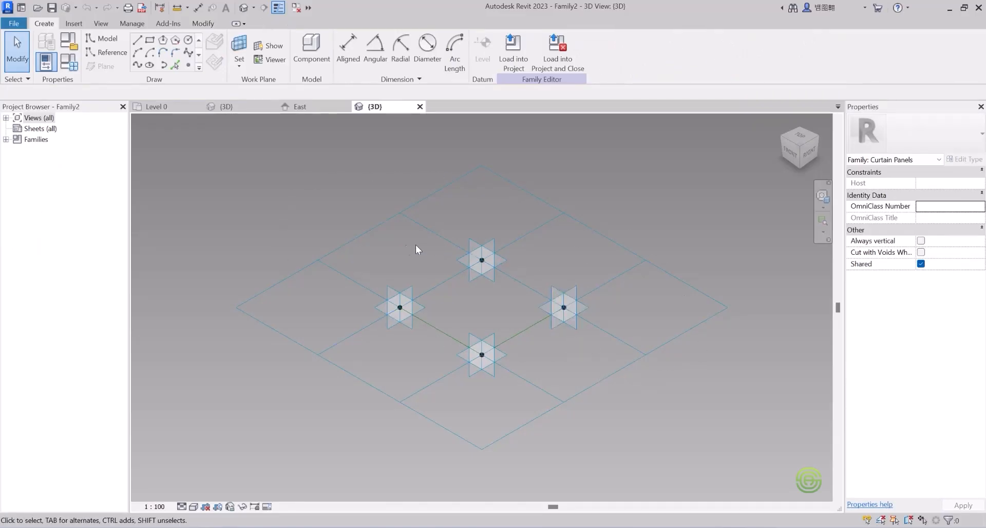
Check which pattern the divided surface uses in the mass family, and return to the curtain panel family's 3D view
scroll(390, 277, down, 3)
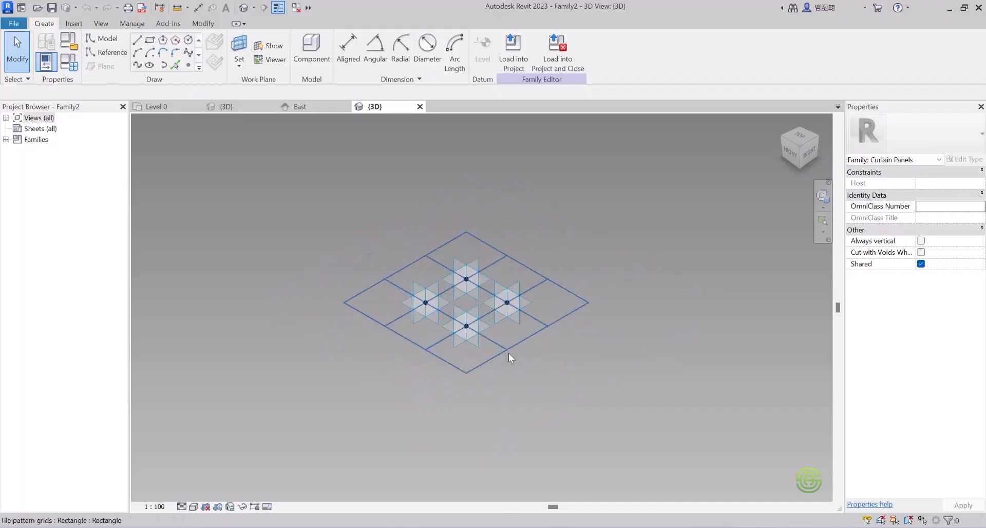
scroll(511, 354, up, 1)
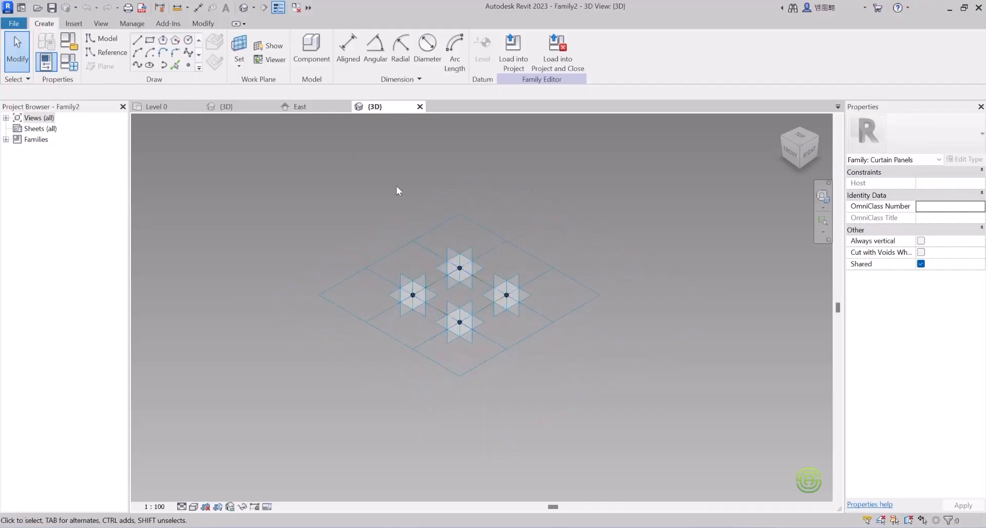
click(229, 108)
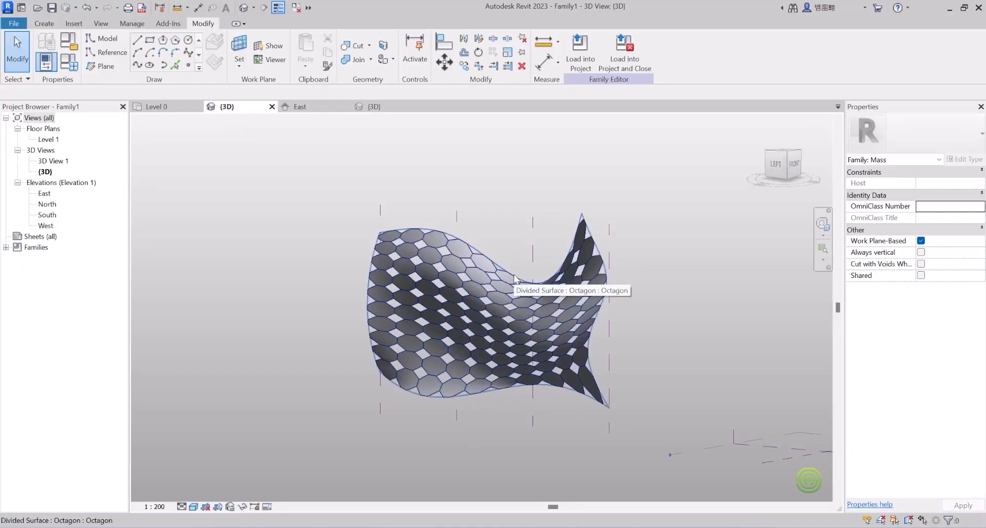
click(515, 279)
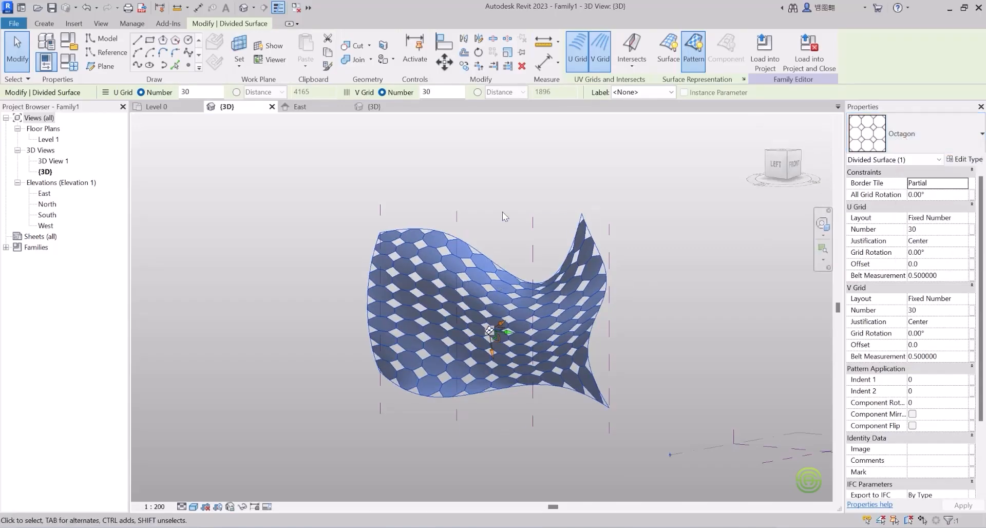
click(373, 107)
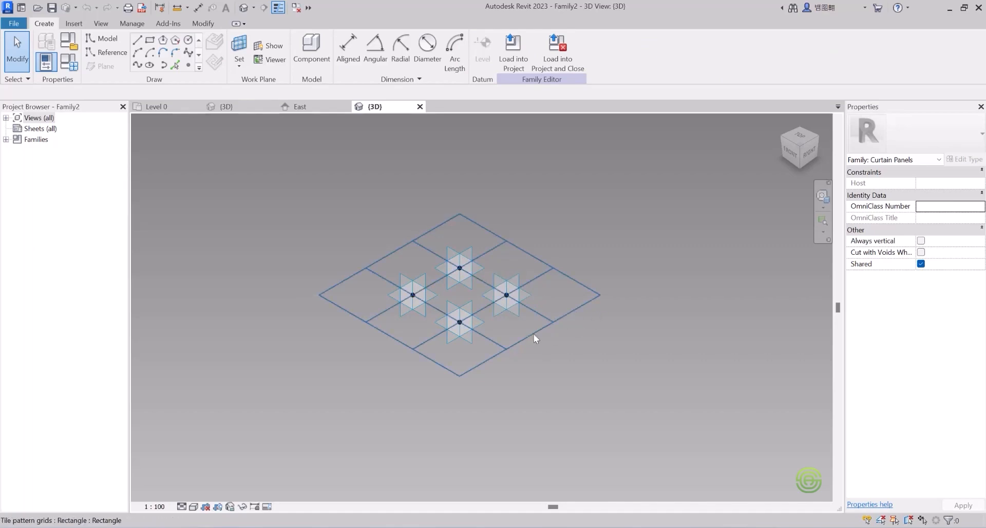
Change the tile pattern grid of the curtain panel family to Octagon
scroll(530, 335, up, 1)
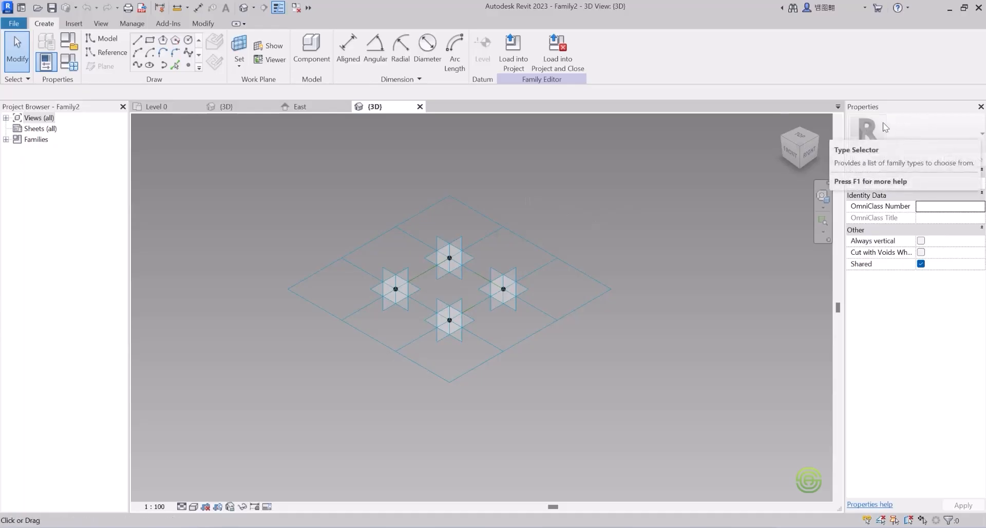
click(513, 231)
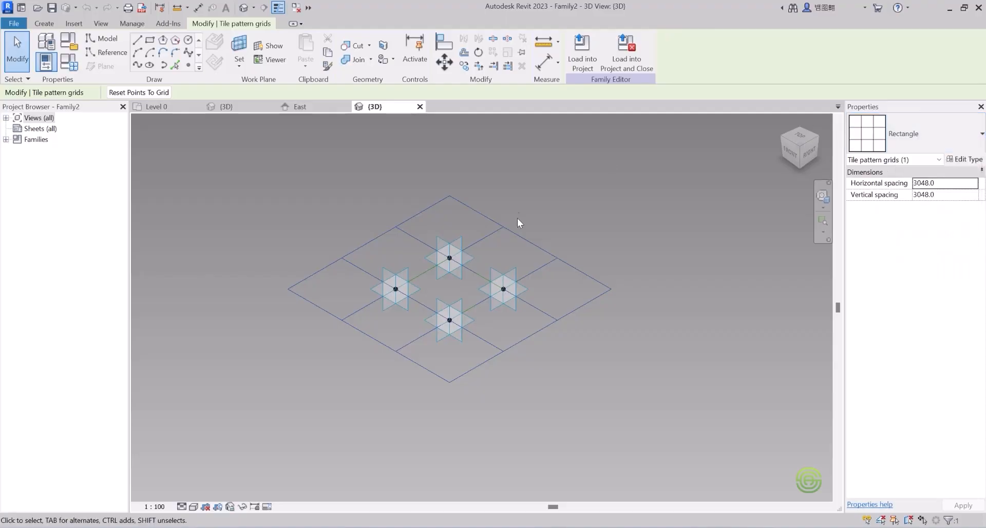
click(924, 135)
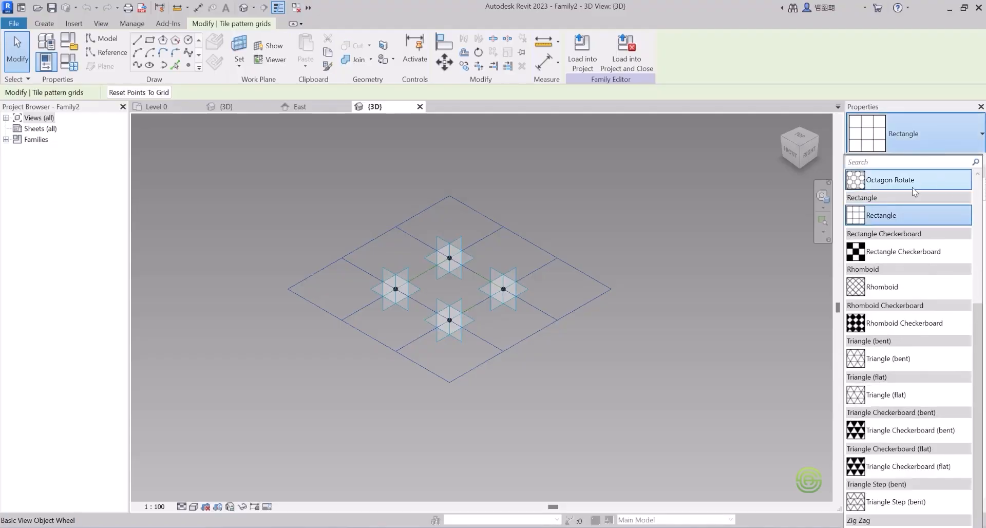
scroll(917, 307, up, 3)
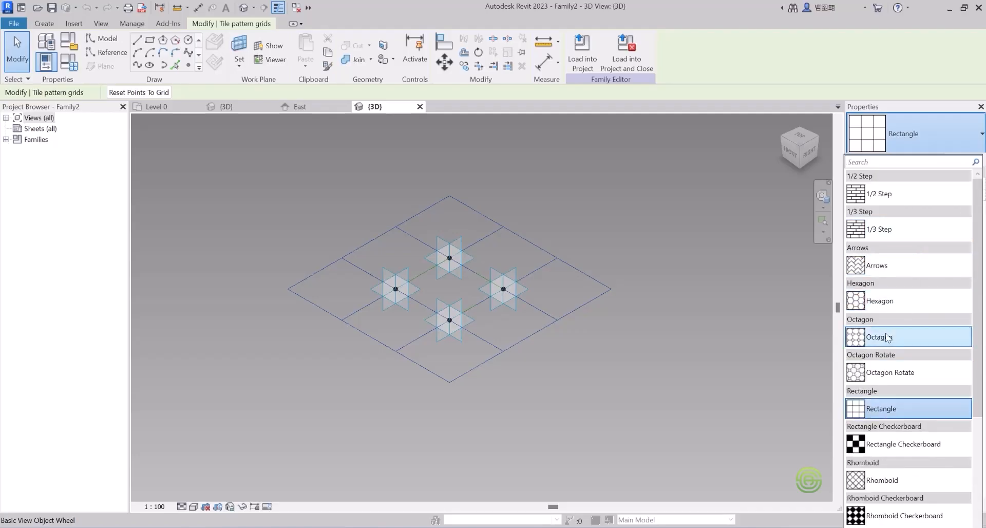
mouse_move(893, 339)
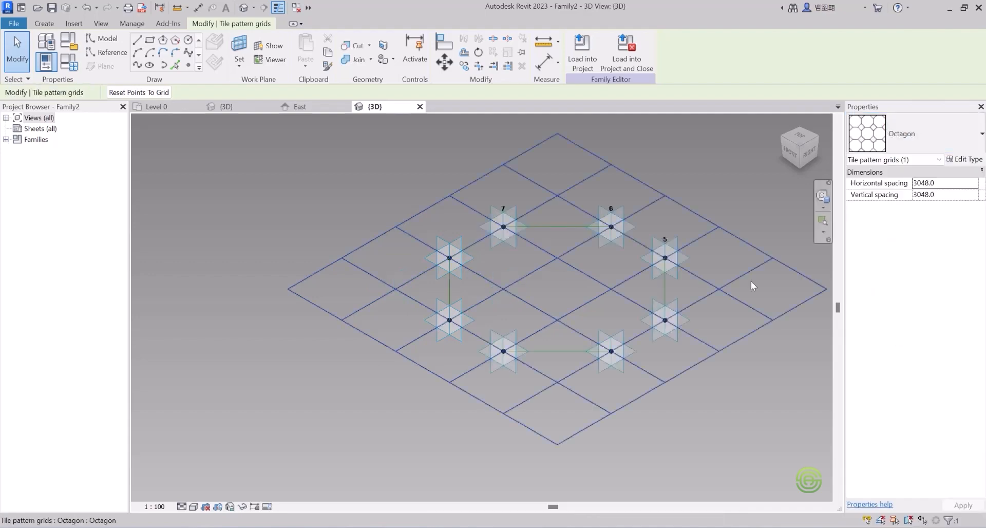
Examine the octagon's numbered adaptive points and the chain of reference lines joining them
scroll(303, 316, down, 3)
scroll(399, 304, up, 2)
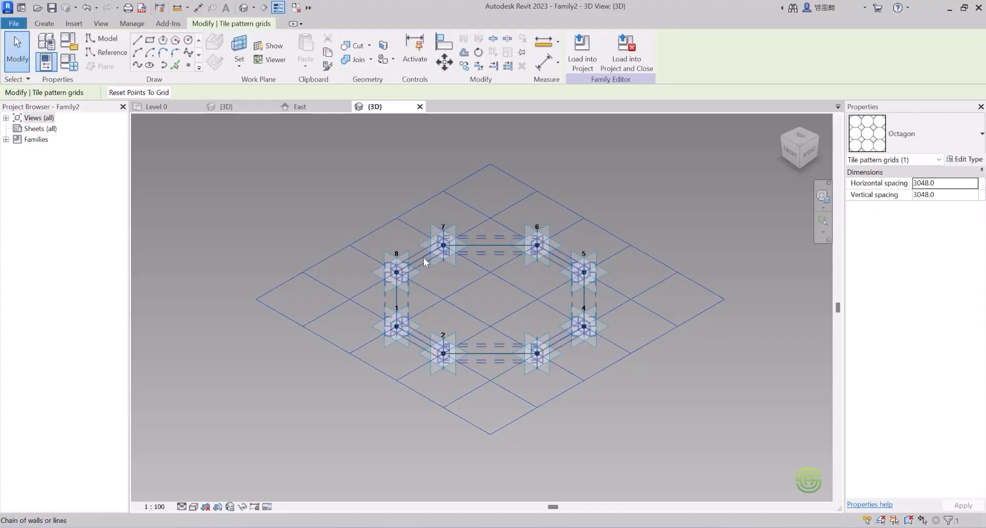
key(Tab)
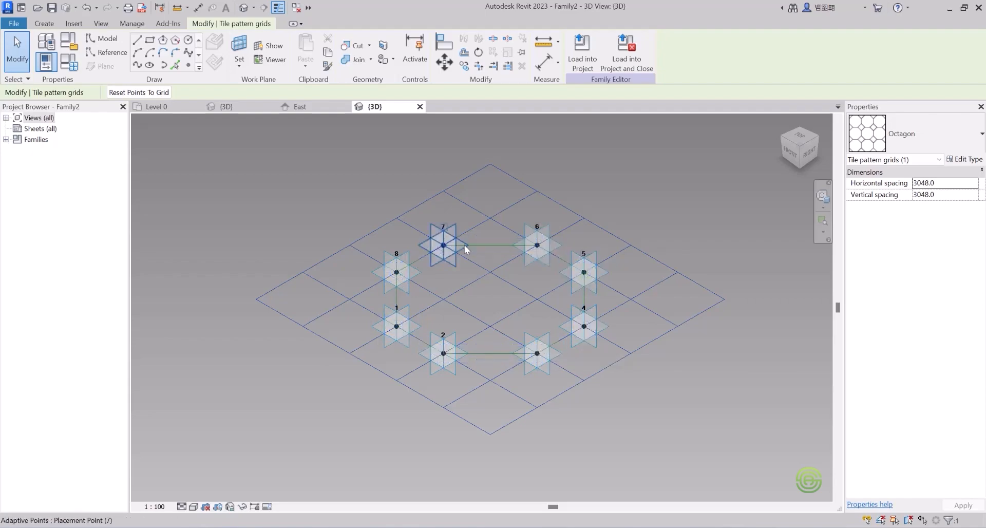
key(Tab)
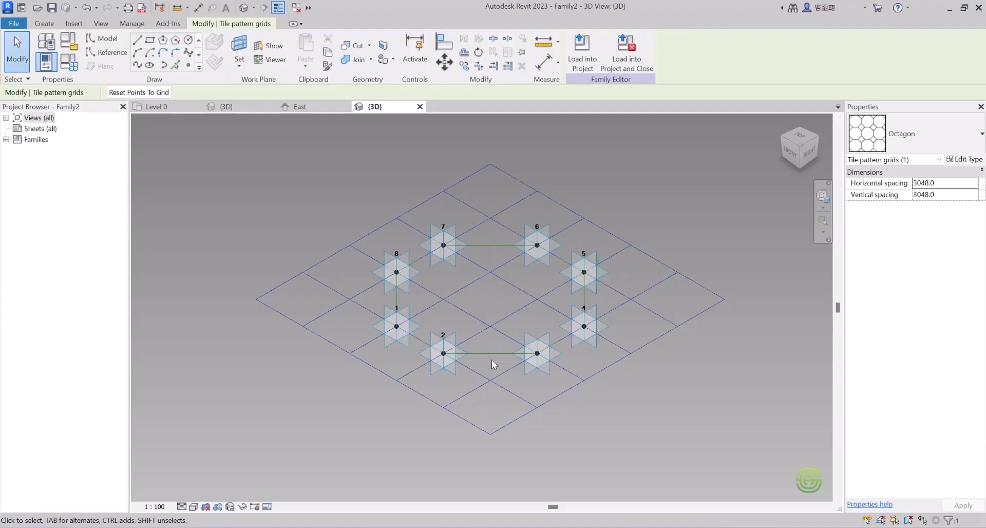
key(Tab)
scroll(509, 372, up, 2)
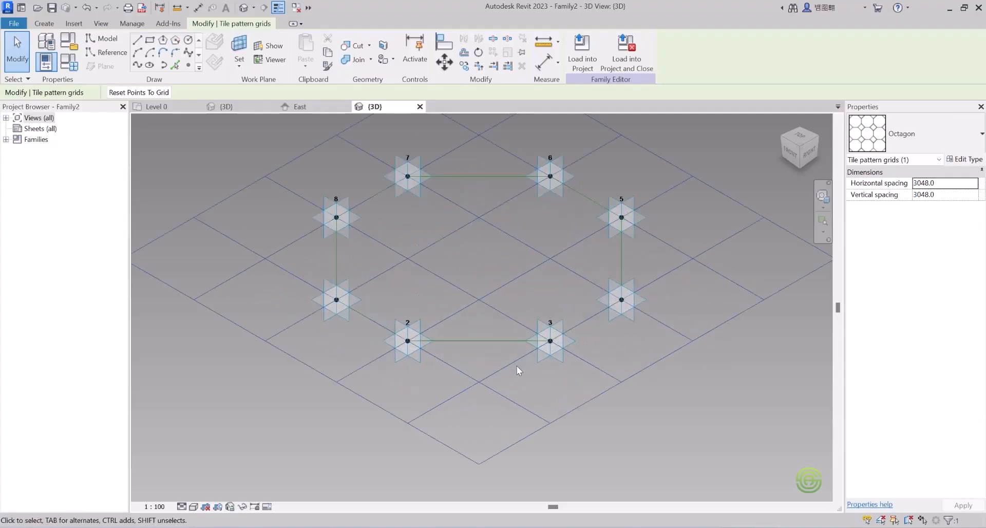
Place a reference point at the middle of the octagon's reference line between adaptive points 2 and 3
click(188, 66)
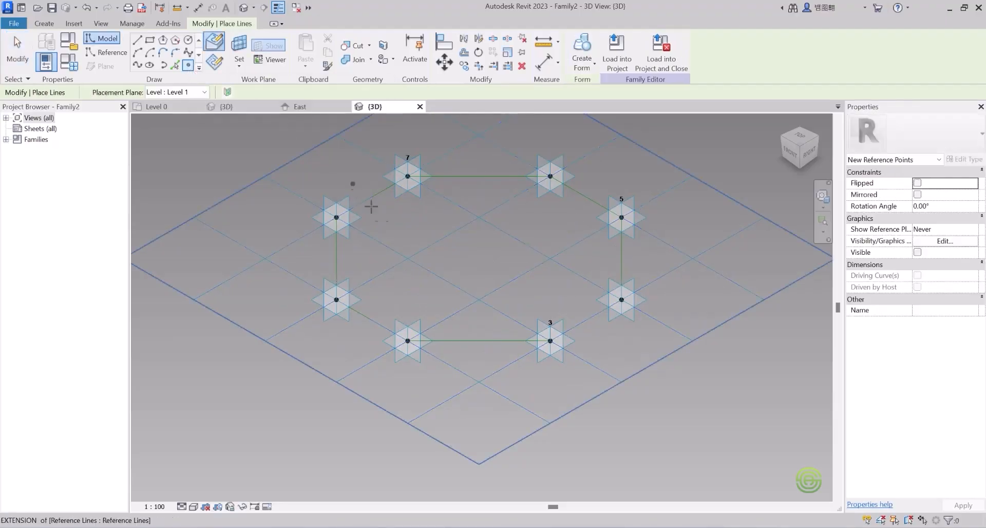
click(479, 340)
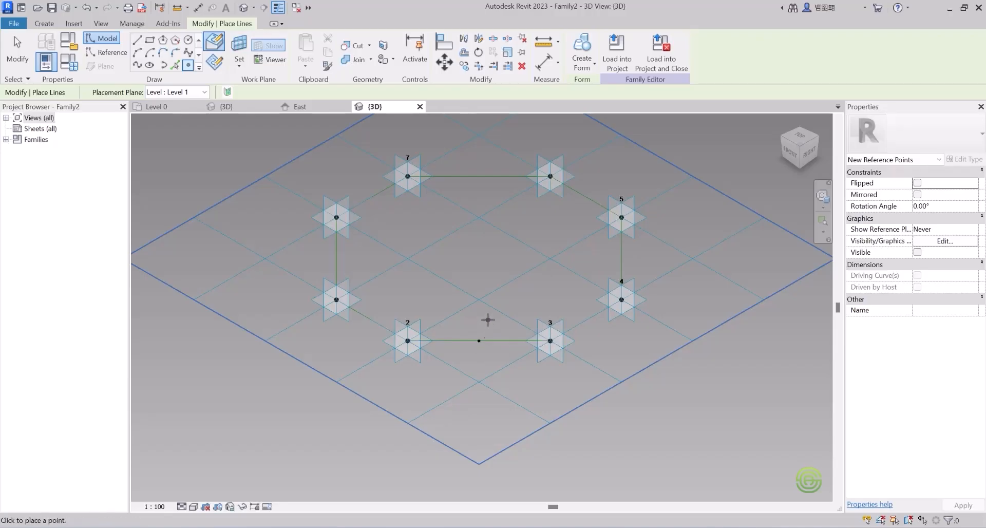
key(Escape)
key(Escape)
shift+middle_drag(492, 316, 433, 302)
key(Tab)
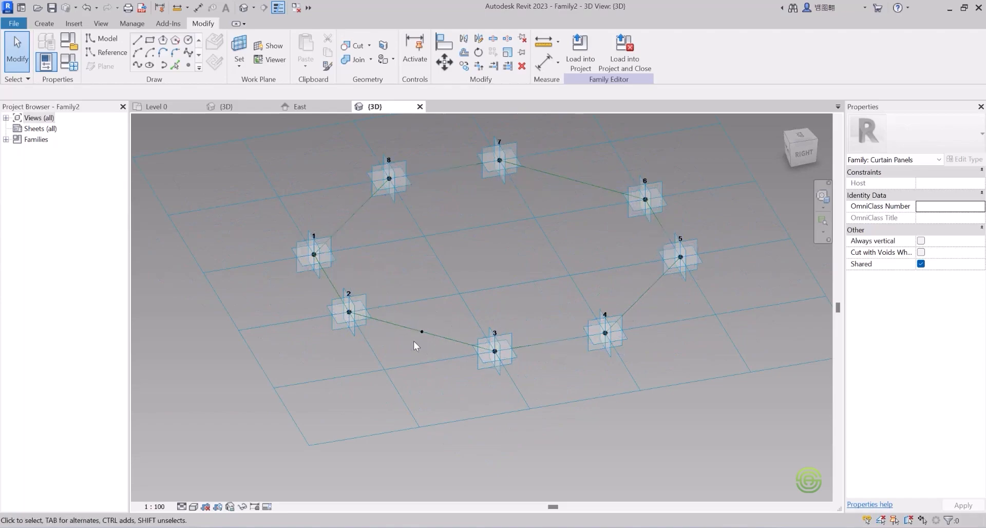
Set the work plane to the new midpoint reference point's plane perpendicular to the line and show that work plane
click(240, 43)
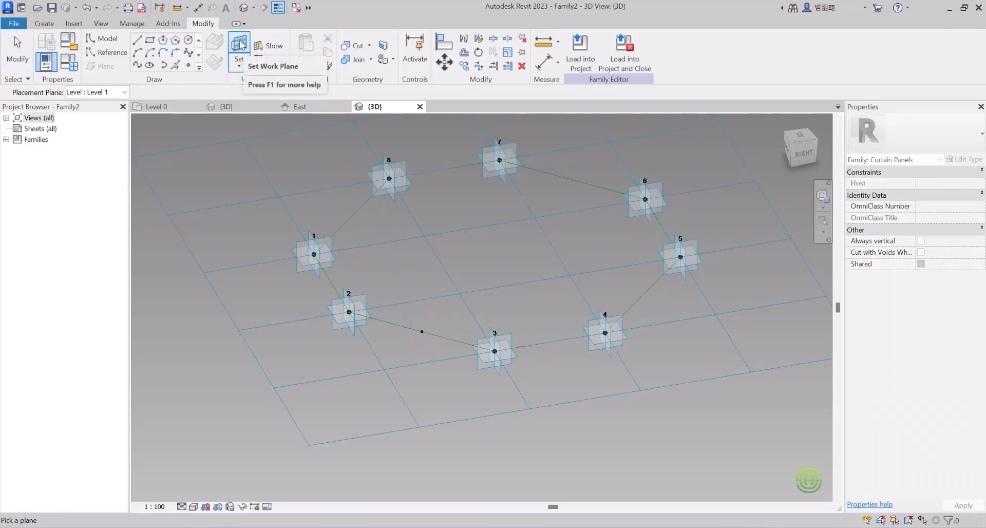
click(422, 331)
key(Escape)
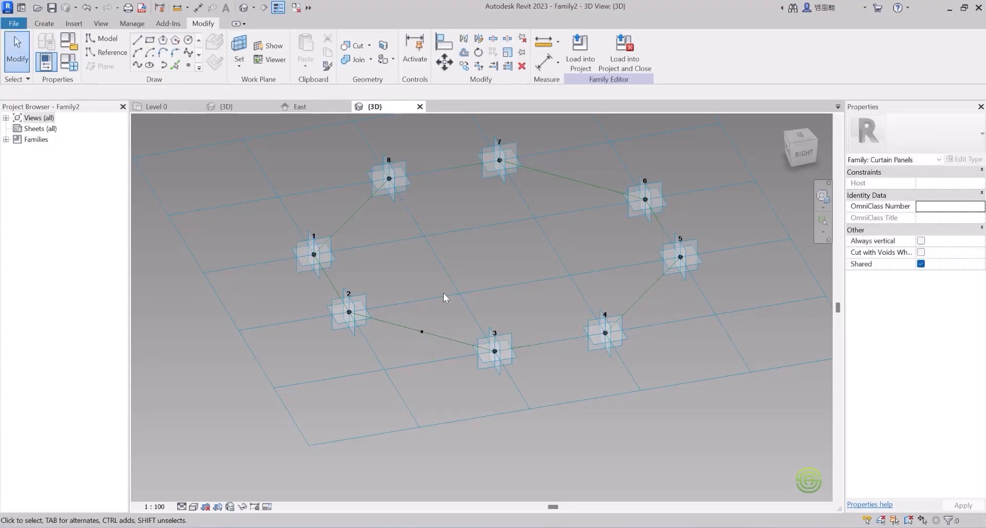
click(273, 46)
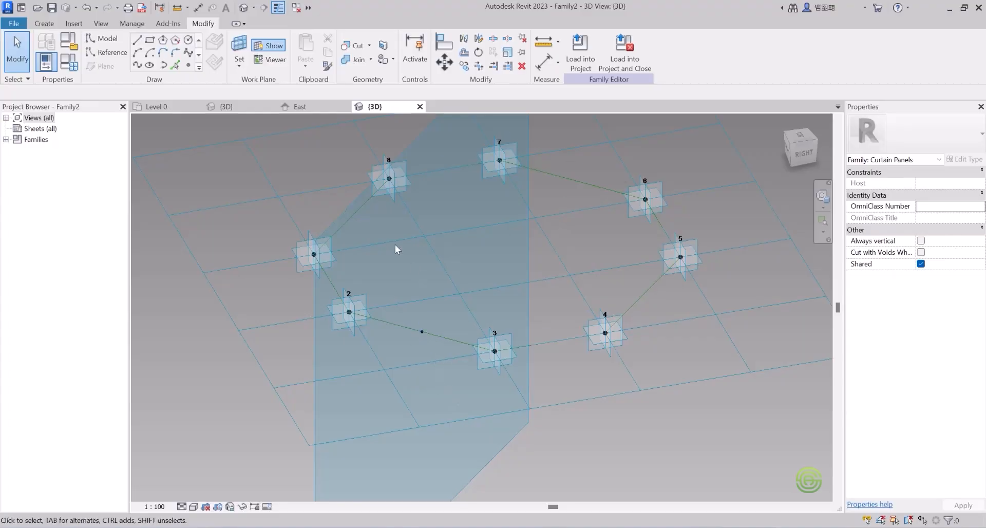
Draw a model line circle of radius 800 centred on the midpoint reference point, on its vertical work plane
click(189, 40)
scroll(477, 335, up, 3)
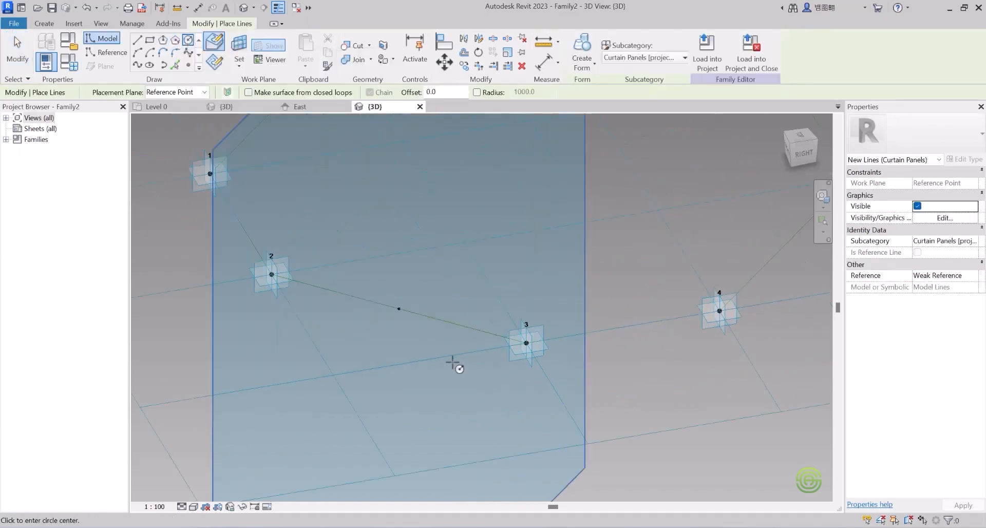
click(399, 309)
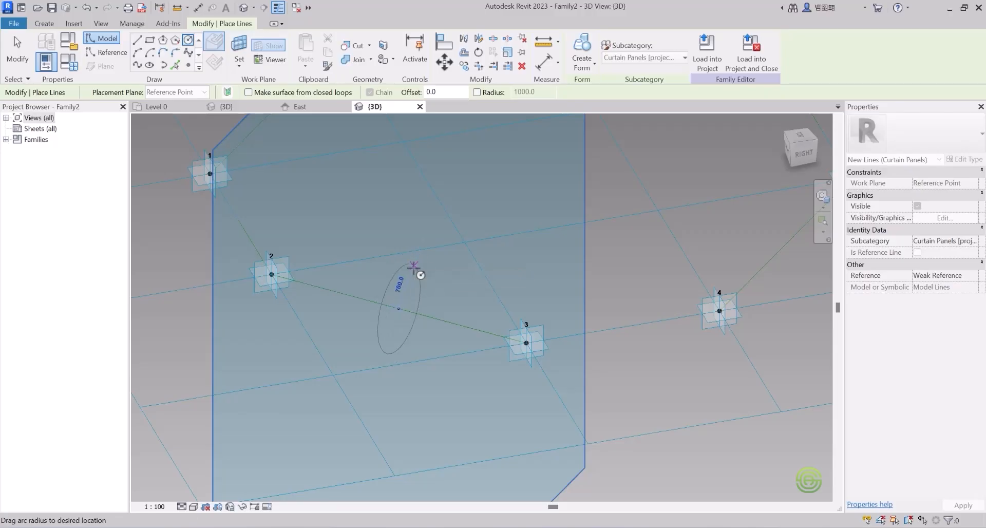
shift+middle_drag(422, 269, 394, 330)
click(395, 330)
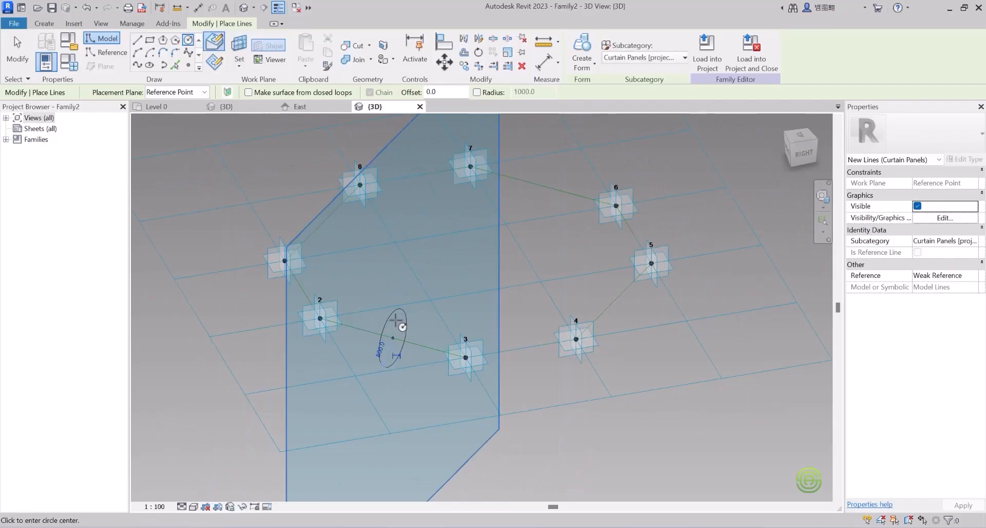
key(Escape)
key(Escape)
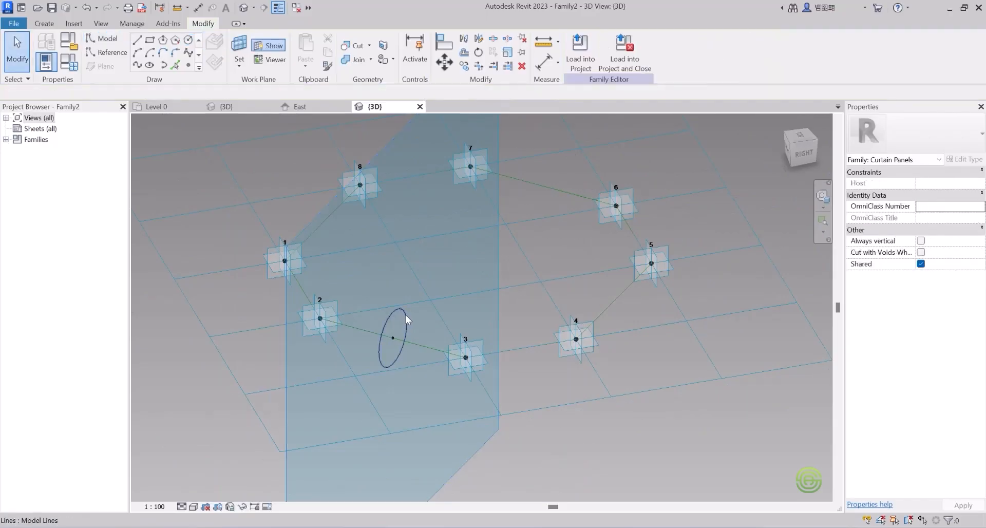
Create a solid form from the circle profile and the whole chain of octagon reference lines as its path
key(Tab)
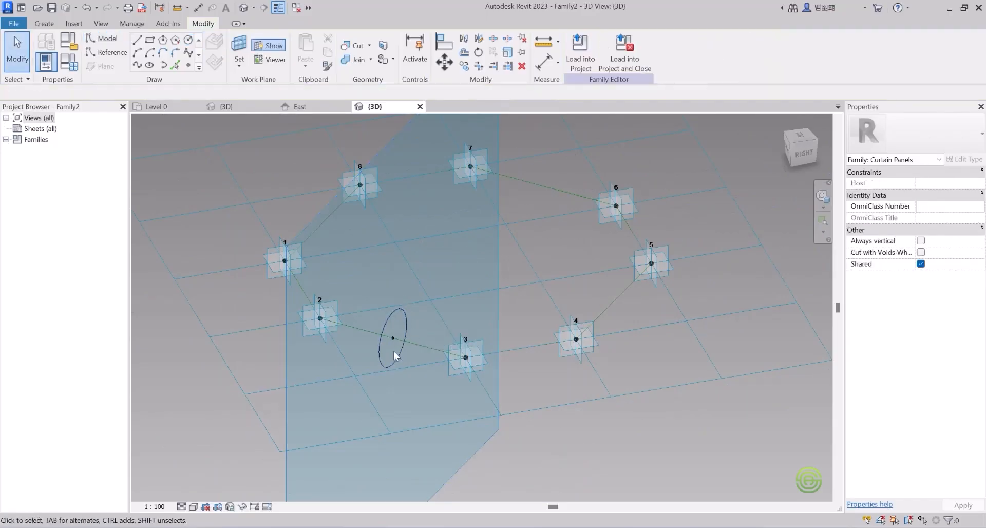
scroll(408, 340, up, 2)
scroll(408, 340, up, 1)
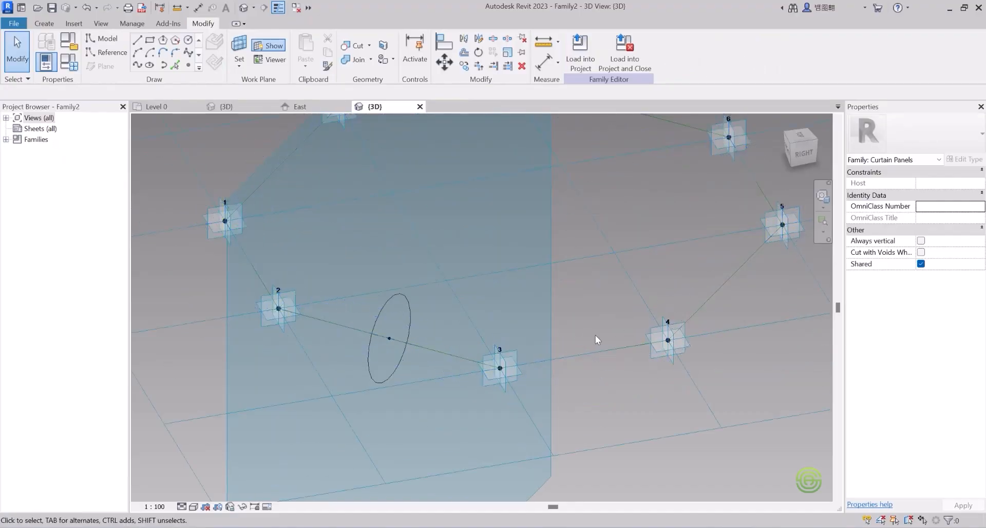
scroll(619, 316, down, 2)
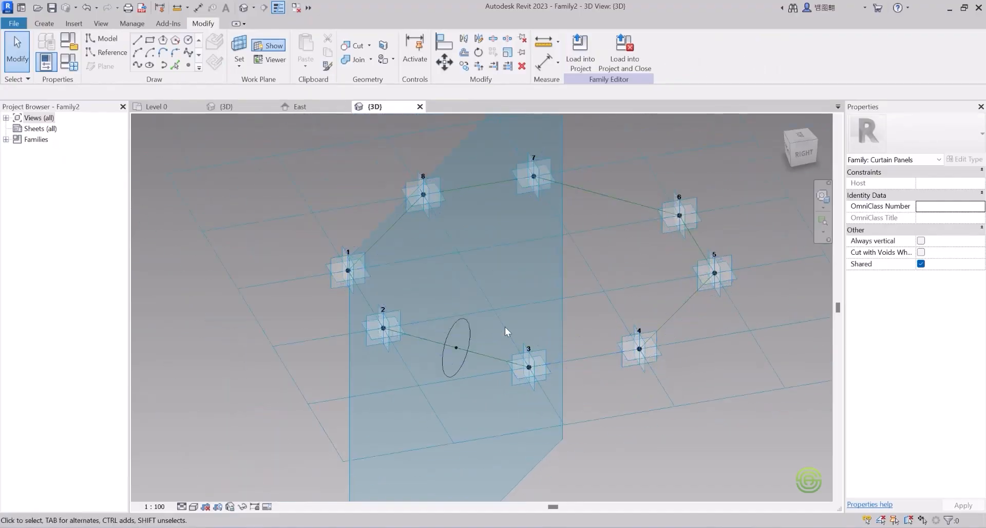
click(469, 324)
key(Tab)
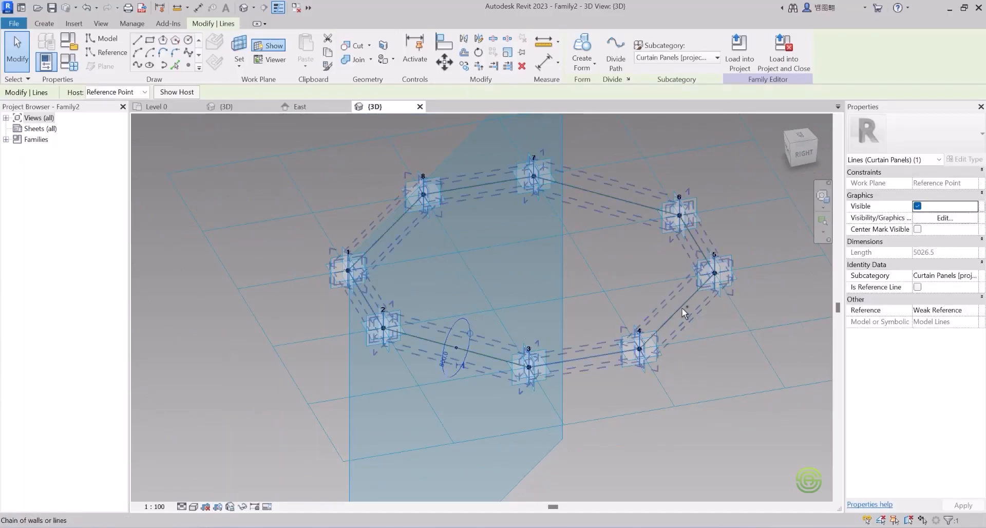
click(682, 307)
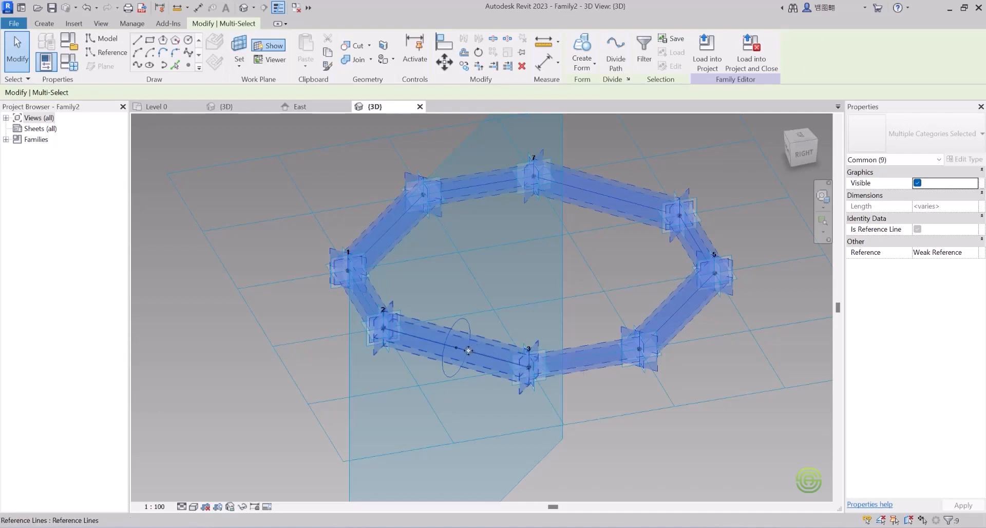
click(585, 63)
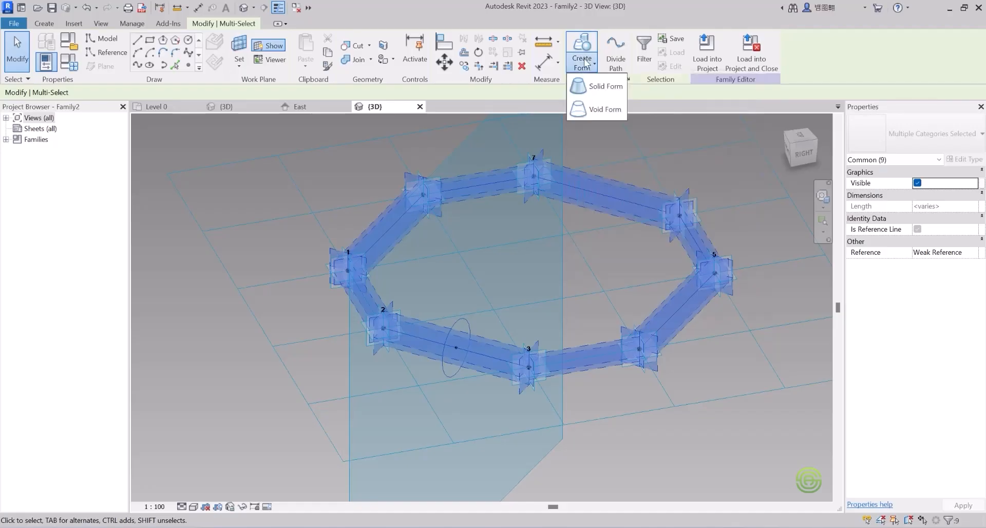
click(606, 87)
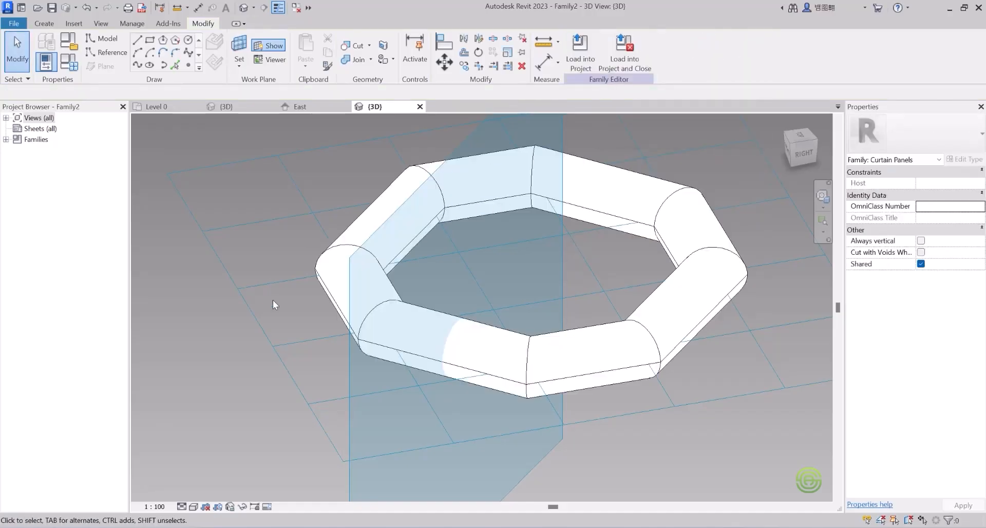
Load the curtain panel family into Family1 only and show the mass in its 3D view
scroll(388, 351, down, 3)
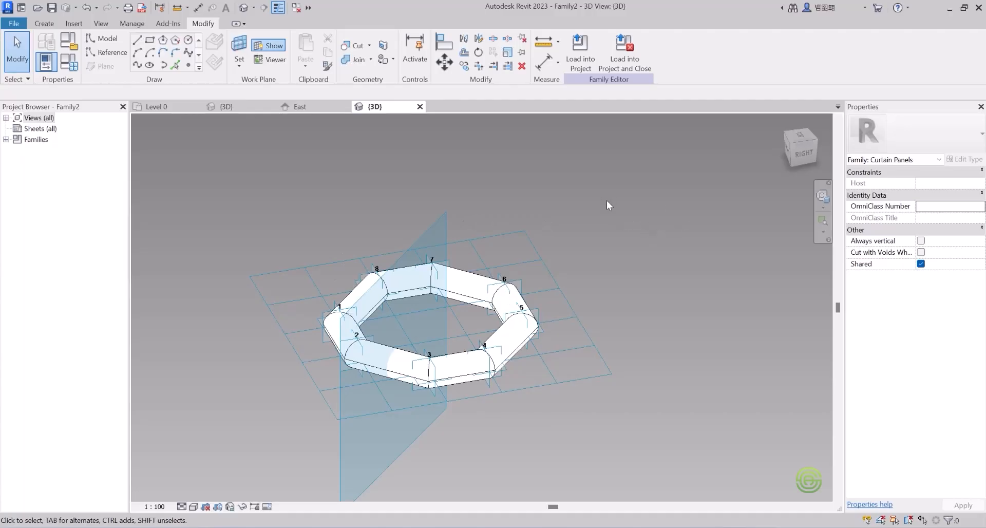
scroll(662, 245, down, 2)
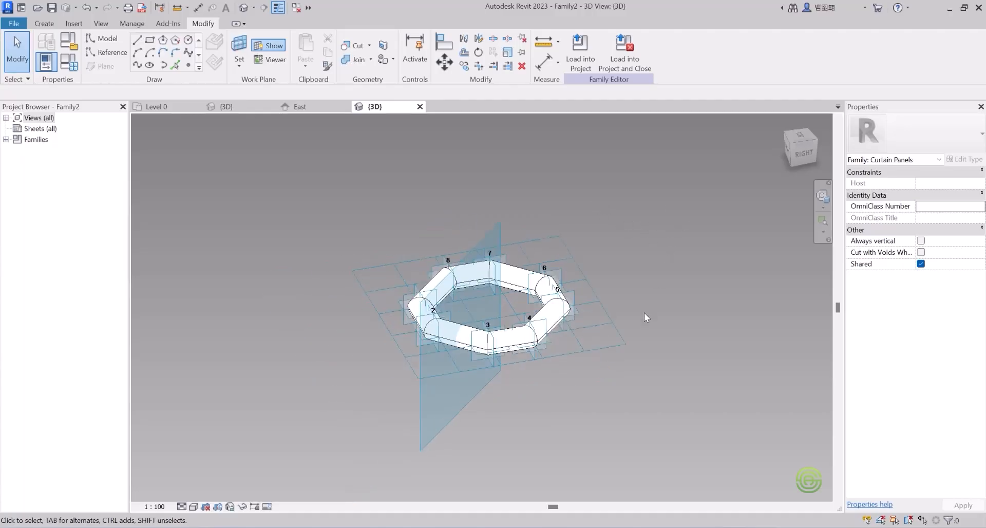
scroll(644, 312, up, 1)
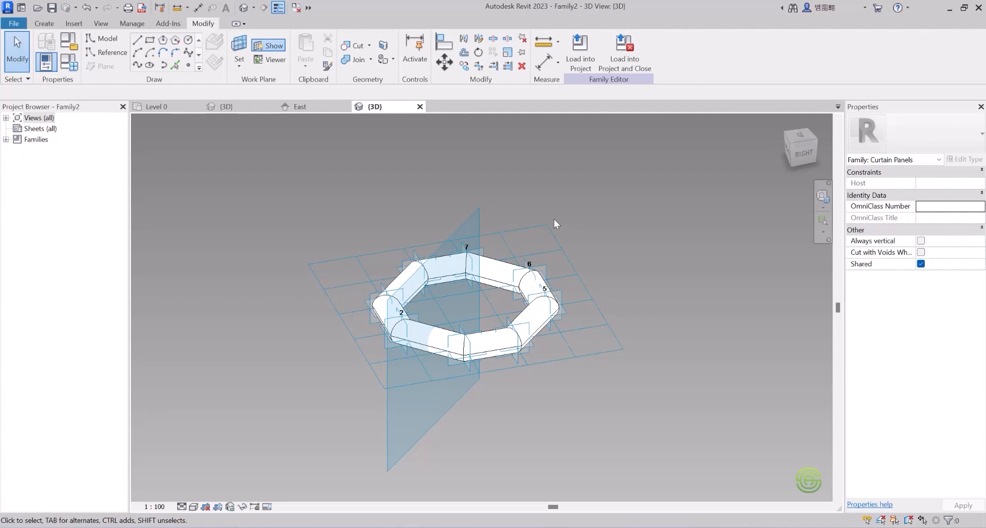
click(575, 53)
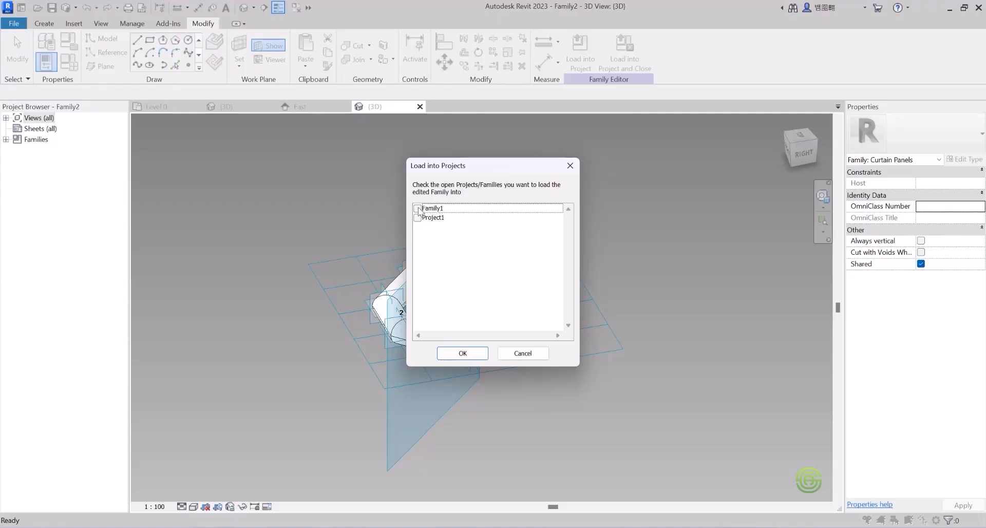
click(418, 209)
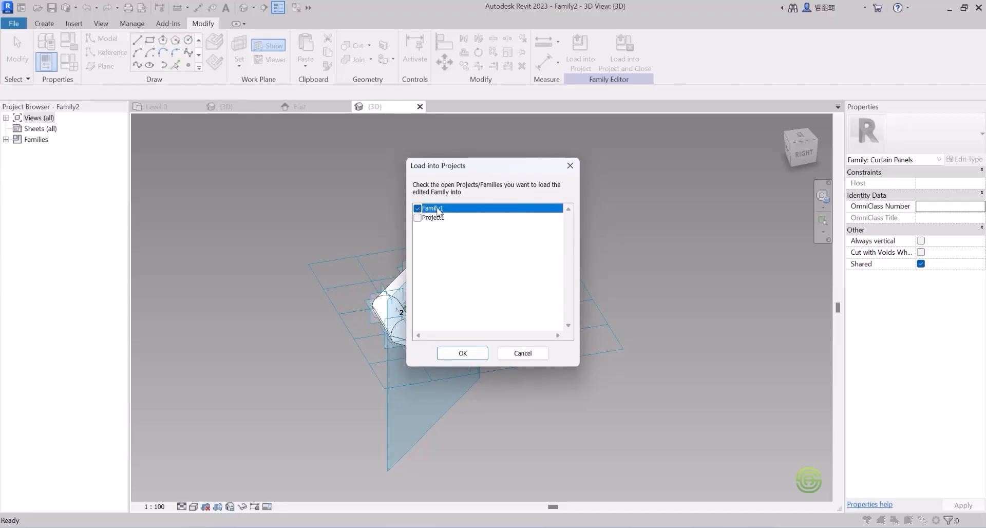
click(464, 354)
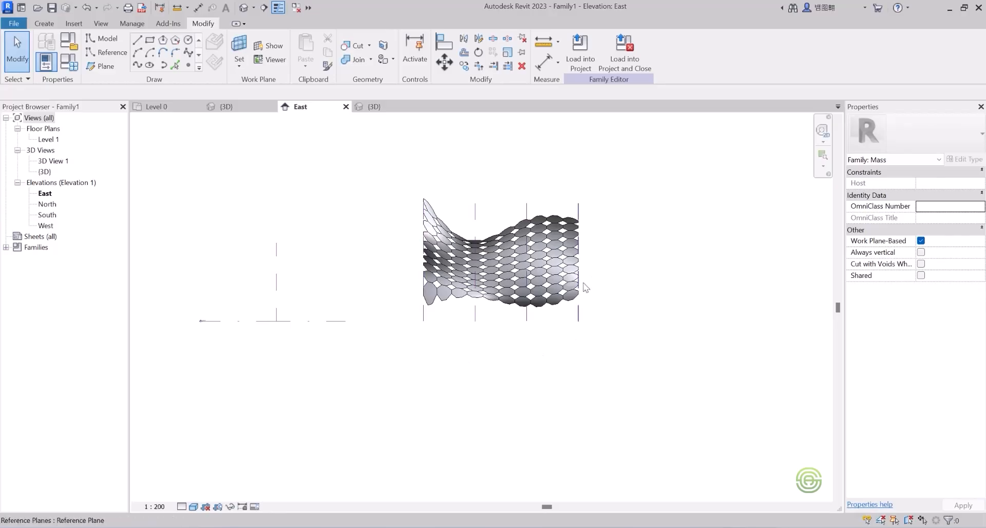
click(237, 108)
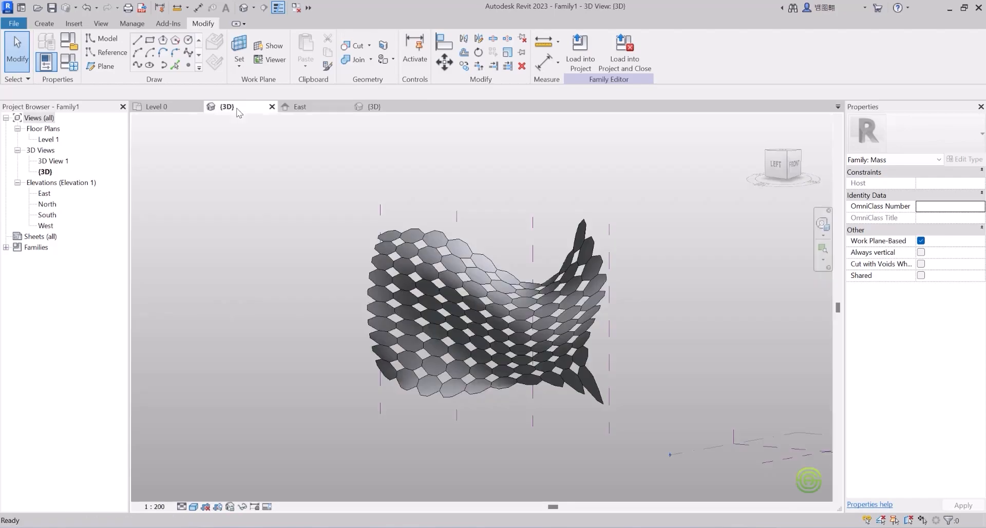
Try to apply the loaded Family2 octagon panel type to the mass's divided surface
scroll(496, 307, up, 3)
shift+middle_drag(495, 307, 488, 318)
scroll(576, 339, down, 2)
scroll(538, 323, up, 1)
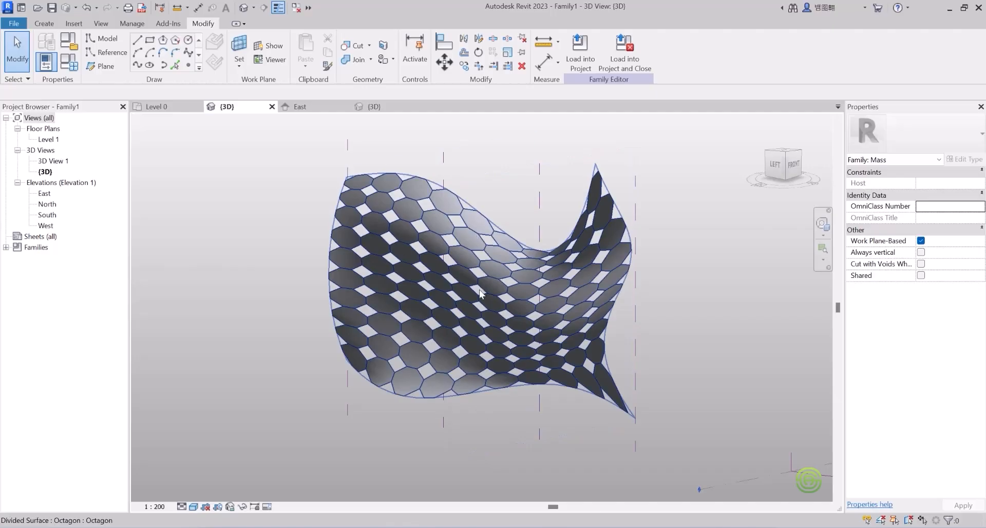
click(546, 276)
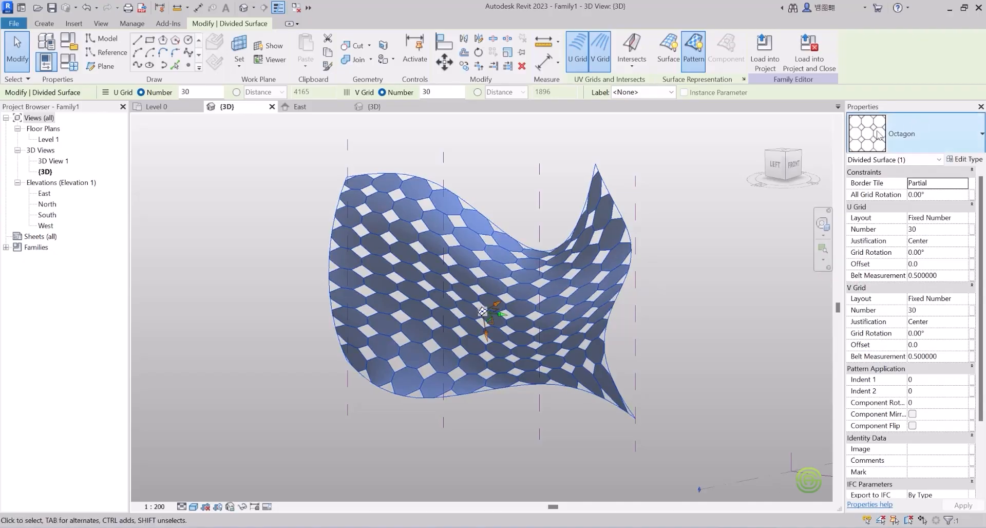
click(913, 134)
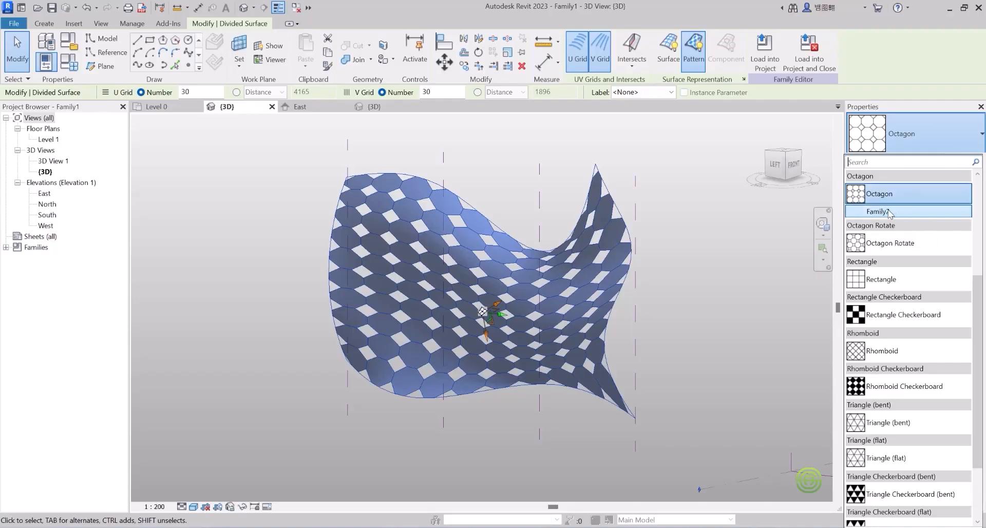
click(890, 212)
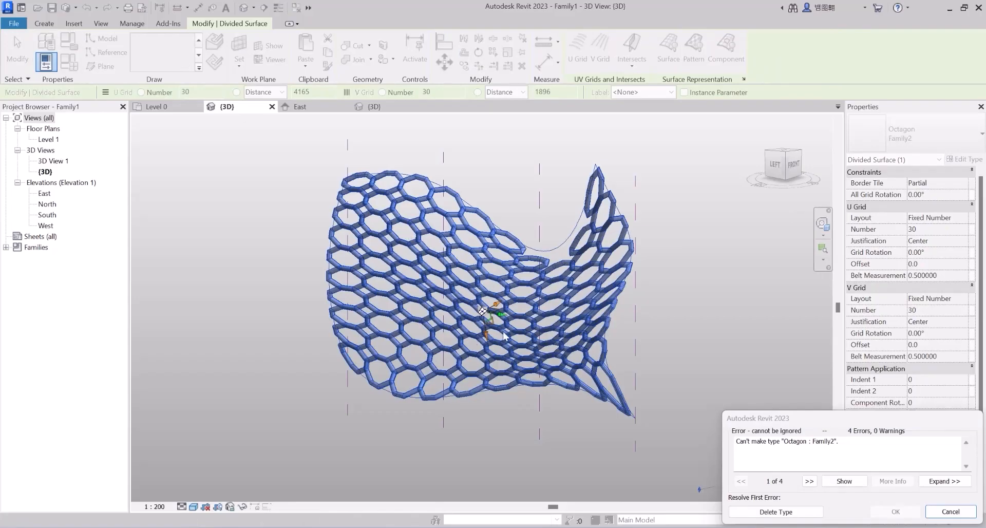
shift+middle_drag(520, 272, 463, 266)
scroll(486, 294, up, 5)
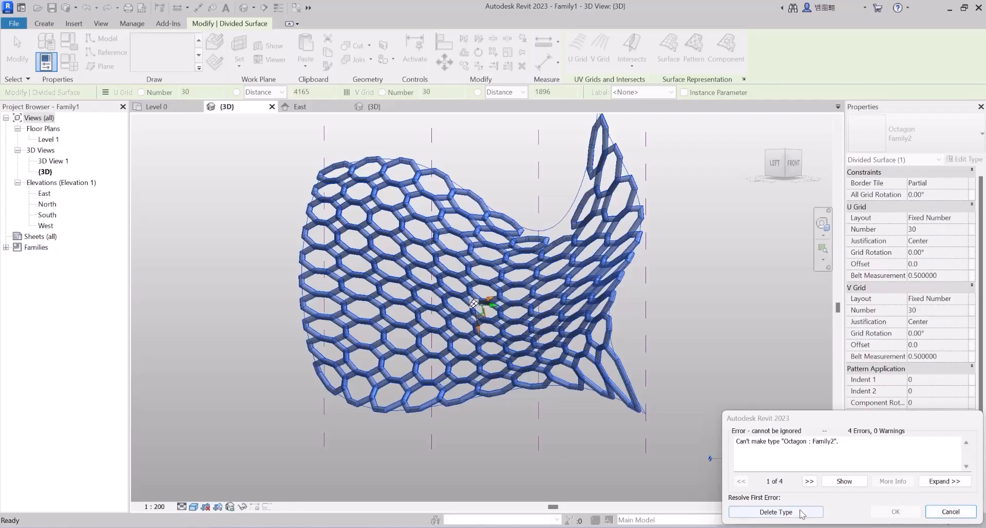
click(934, 513)
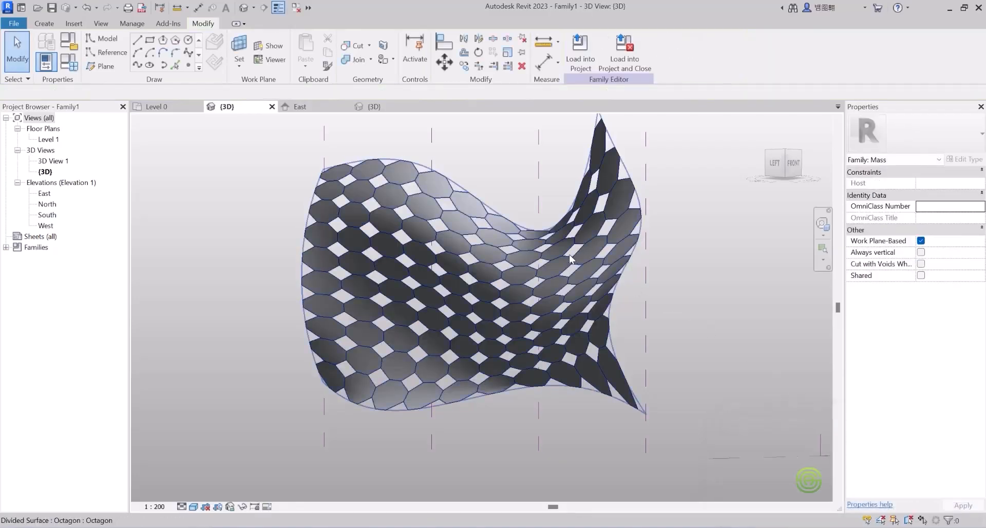
Select the octagon divided surface and set its V grid number to 25
scroll(513, 298, down, 2)
mouse_move(516, 289)
shift+middle_down()
mouse_move(517, 312)
mouse_move(518, 276)
shift+middle_up()
click(519, 252)
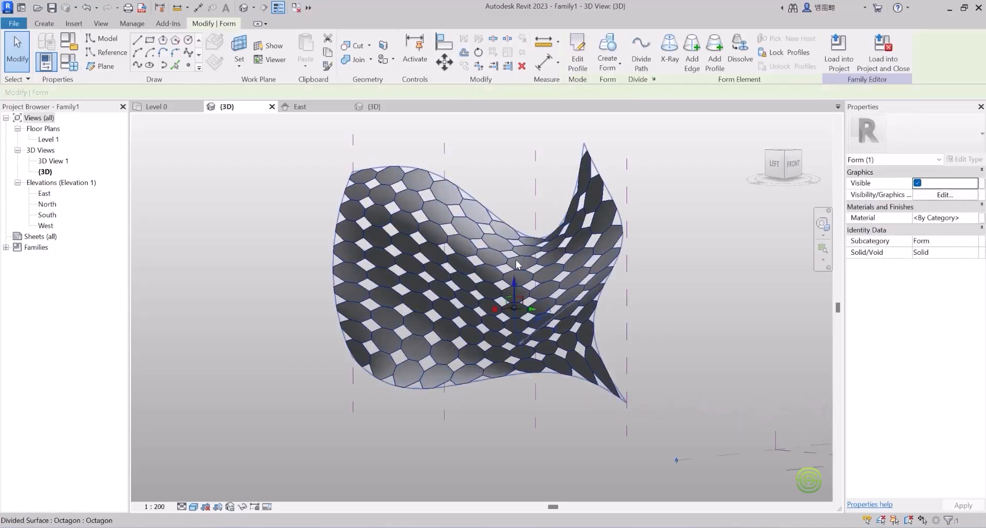
click(519, 249)
drag(442, 90, 416, 91)
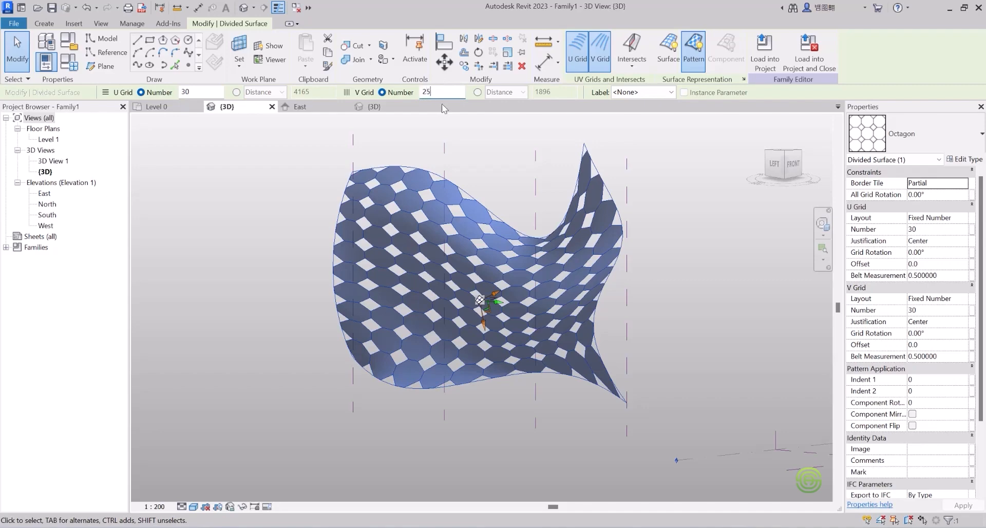
key(Return)
Set the octagon divided surface's U grid number to 50
drag(202, 93, 183, 90)
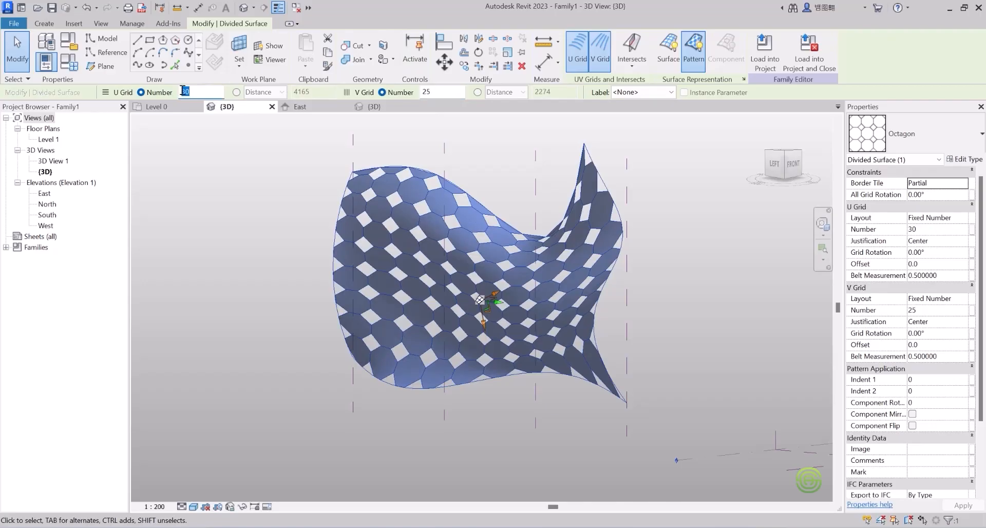
text(2)
key(Return)
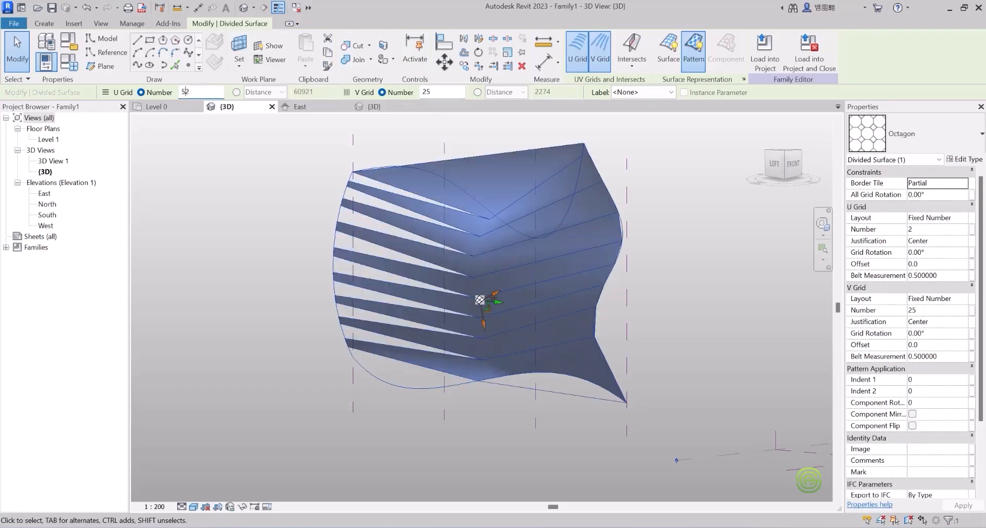
key(Return)
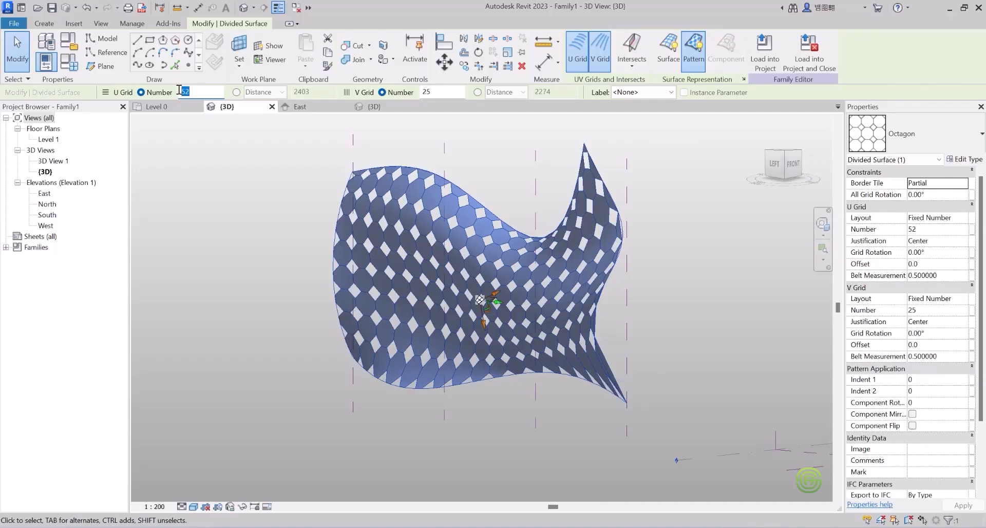
key(Return)
key(Escape)
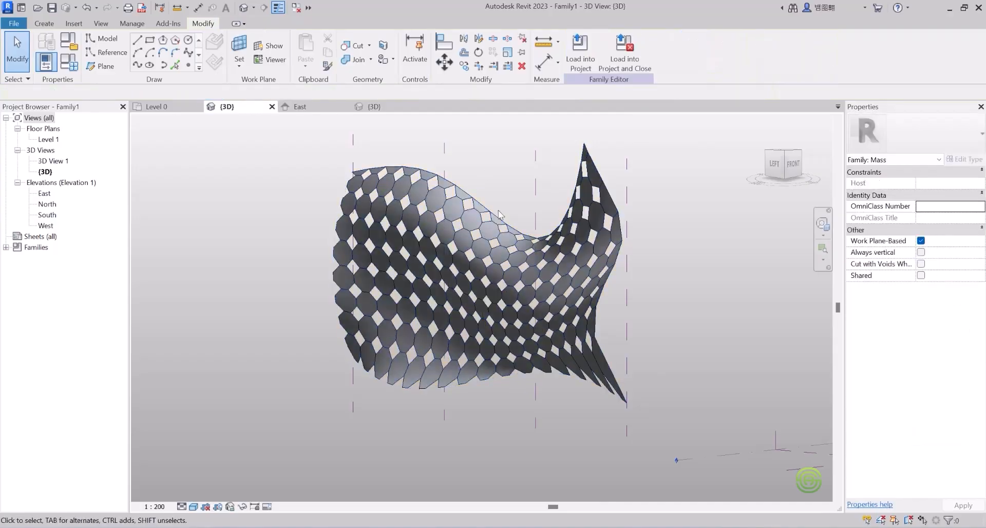
Select the divided surface and apply the Family2 octagon panel type to it
click(527, 264)
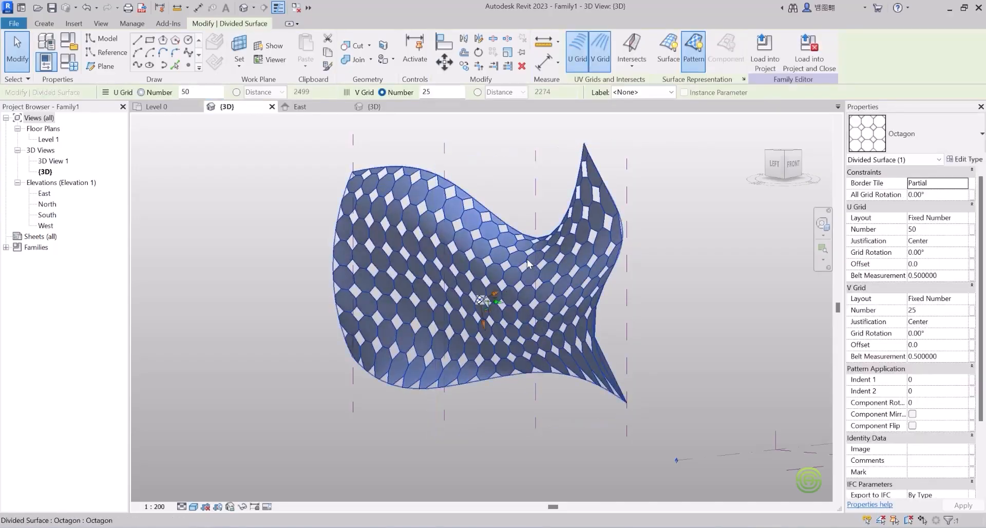
click(917, 138)
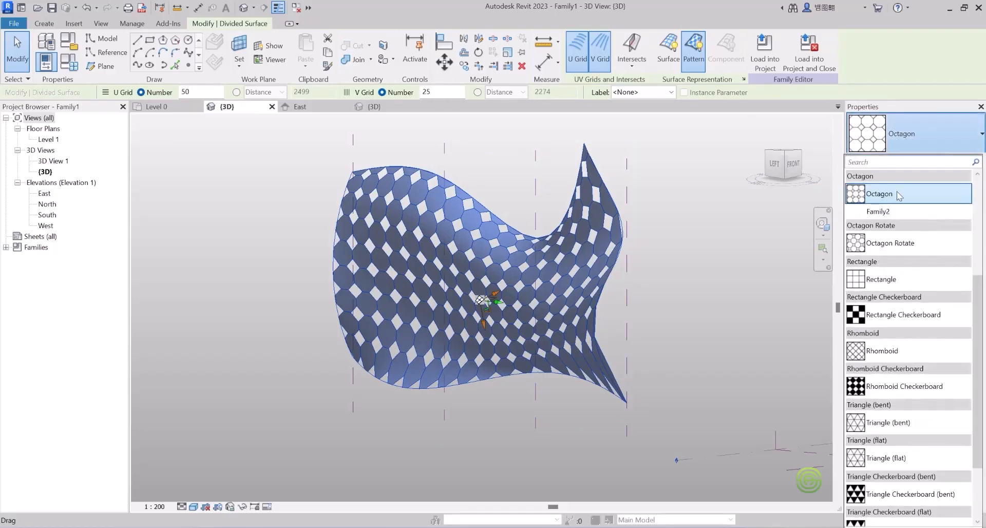
click(880, 212)
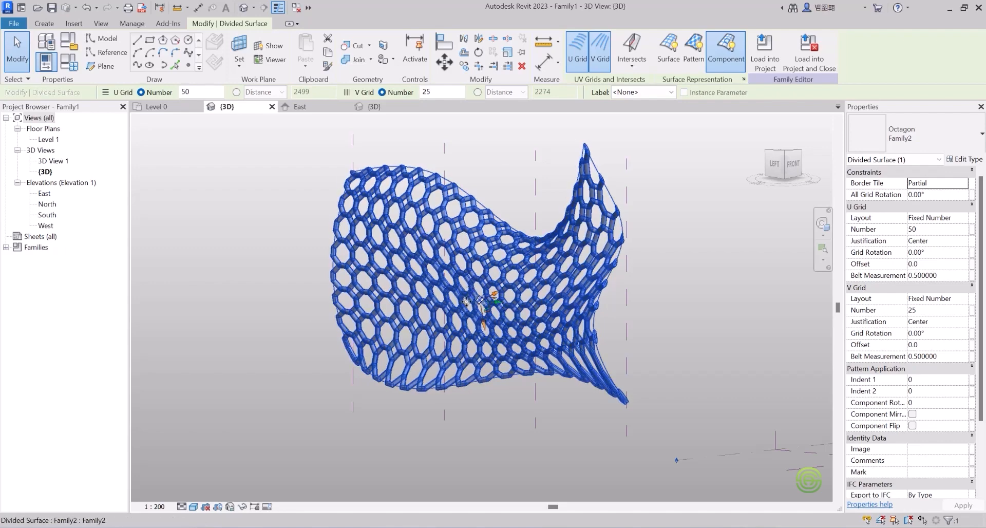
Examine the tubular octagon panels on the curved surface, both close up and as a whole from several sides
shift+middle_drag(480, 291, 537, 292)
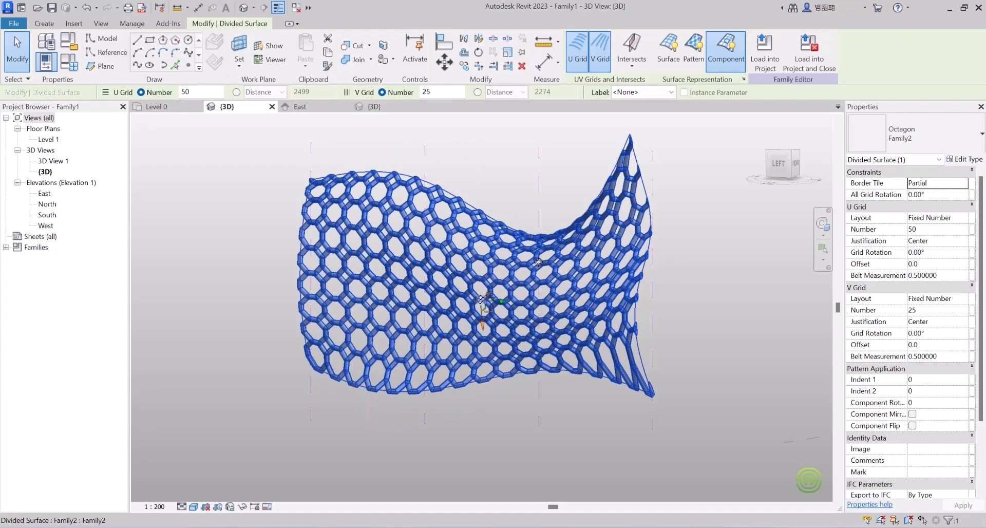
shift+middle_drag(537, 263, 570, 247)
scroll(581, 235, up, 6)
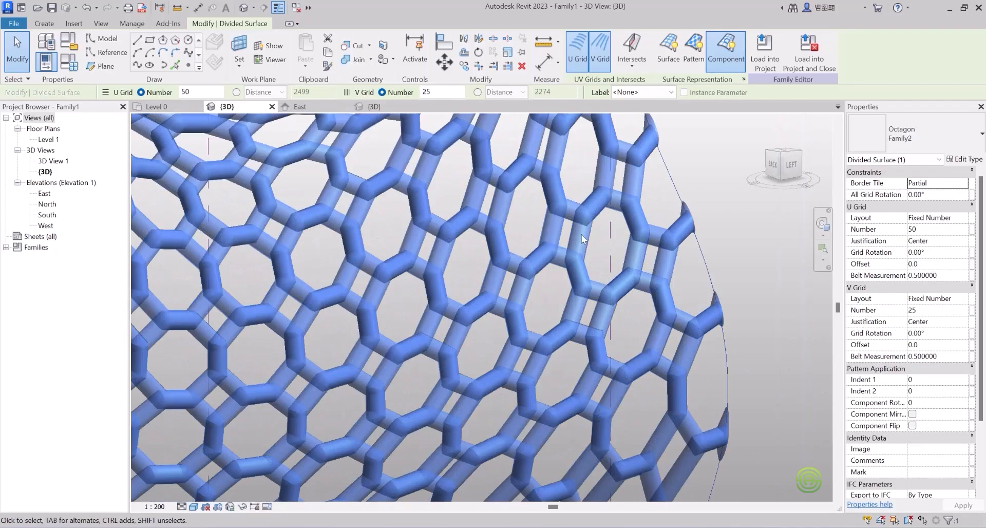
scroll(581, 239, up, 4)
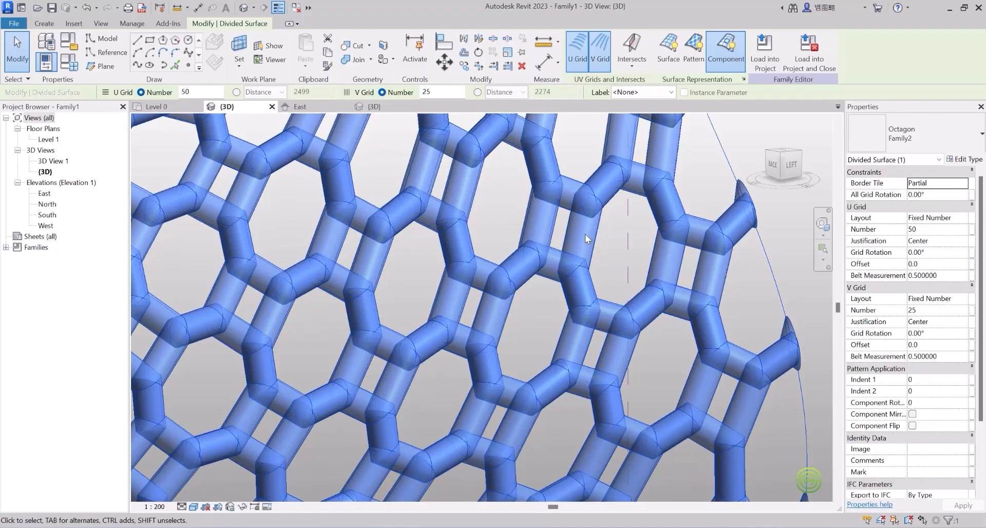
scroll(584, 235, down, 6)
scroll(586, 233, up, 3)
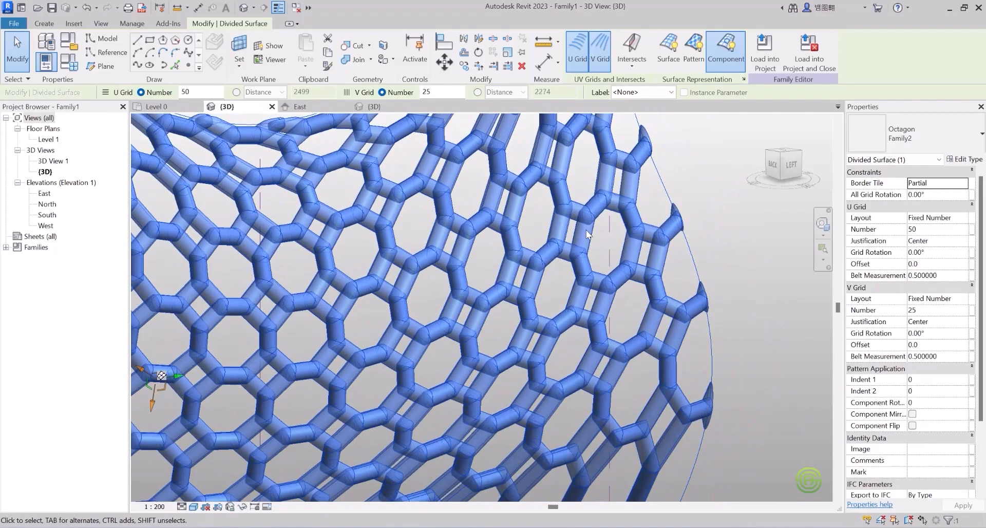
scroll(590, 238, down, 6)
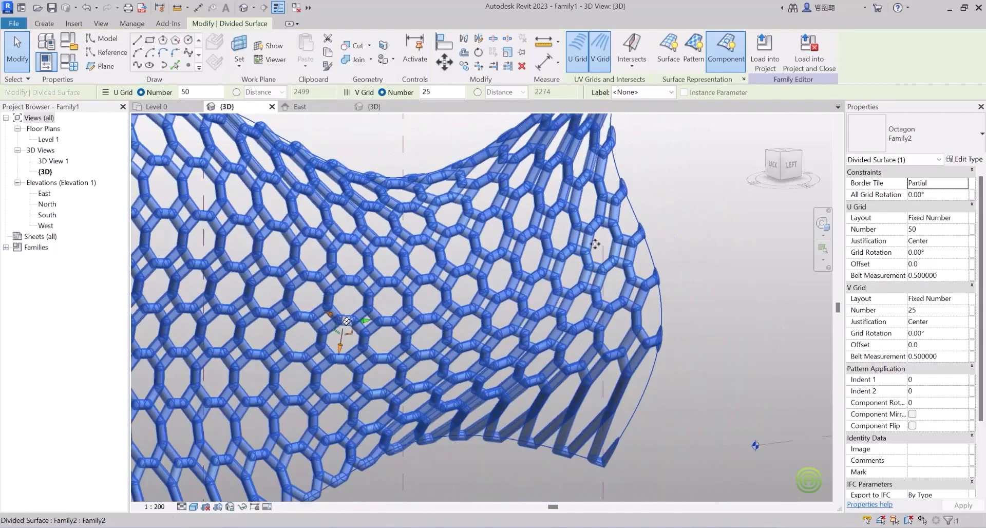
scroll(387, 268, down, 4)
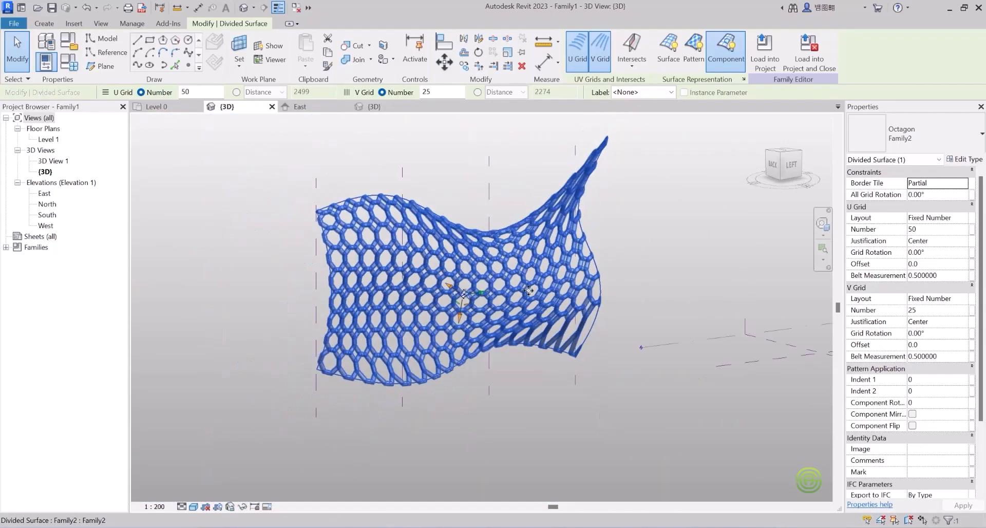
shift+middle_drag(447, 281, 500, 205)
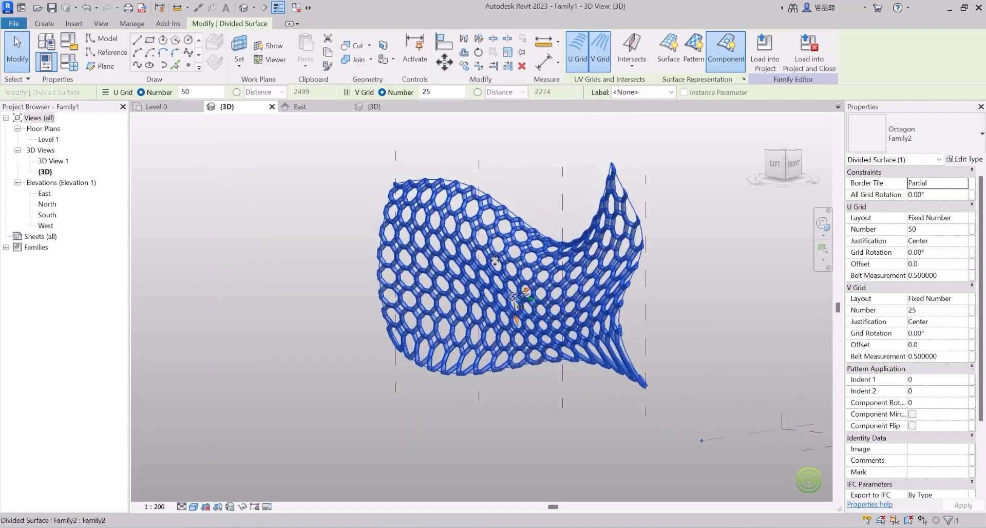
click(683, 251)
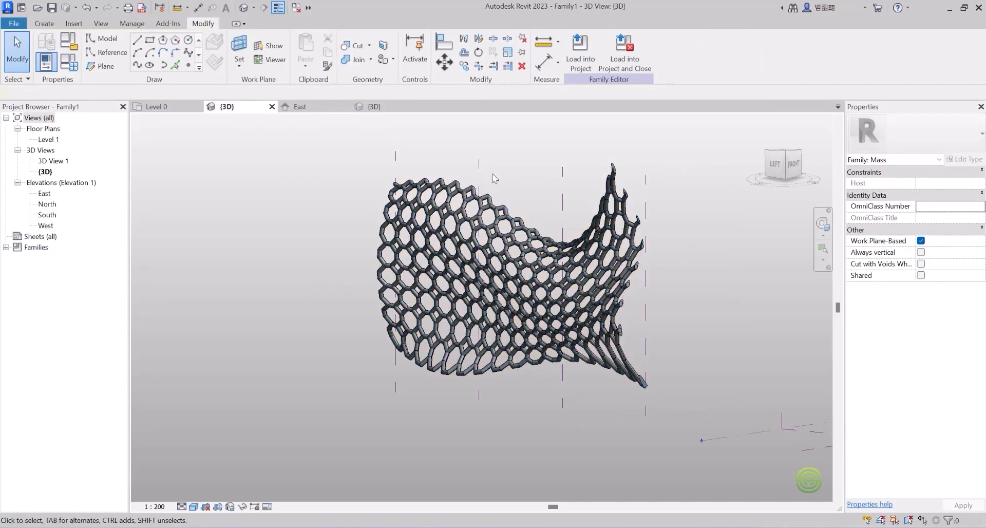
scroll(410, 289, down, 2)
shift+middle_drag(462, 288, 565, 326)
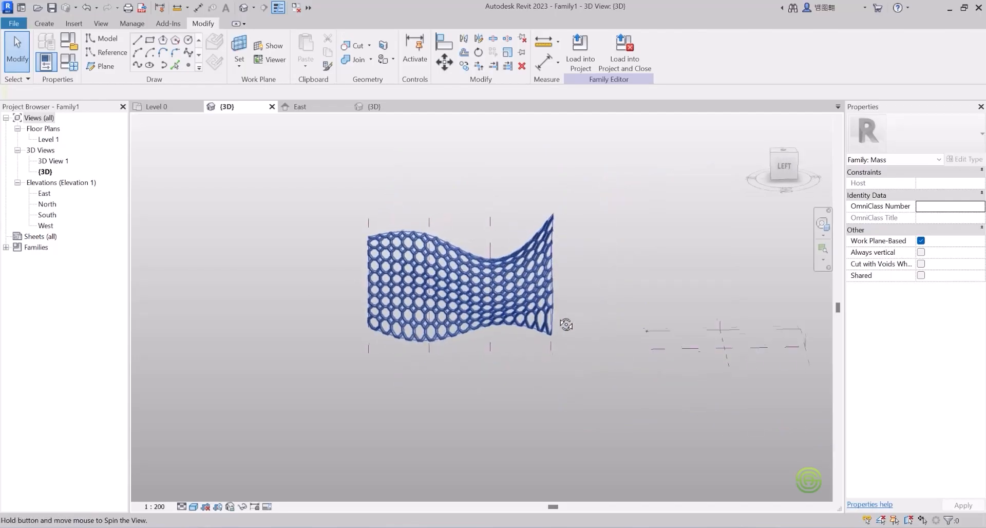
scroll(438, 280, down, 2)
shift+middle_drag(438, 280, 447, 341)
scroll(410, 267, down, 2)
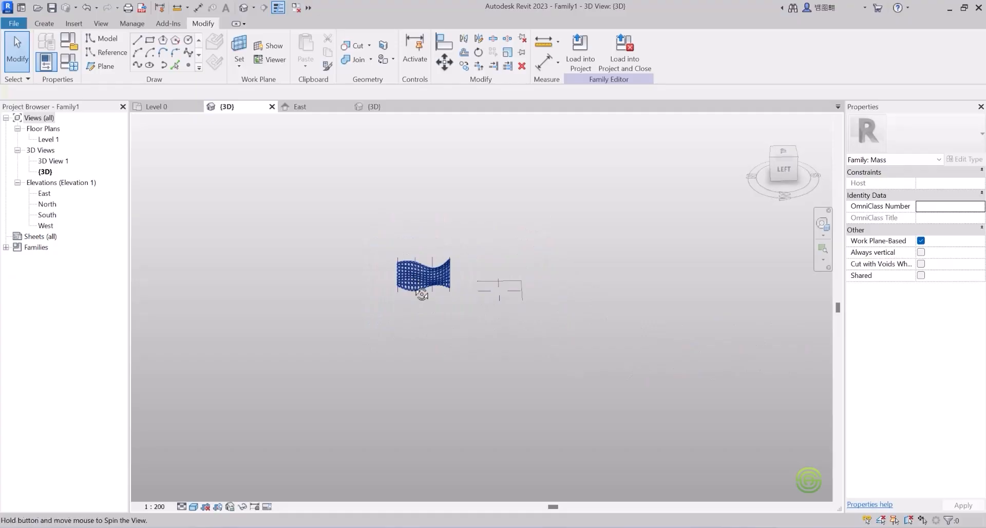
scroll(646, 294, up, 1)
scroll(600, 291, up, 1)
mouse_move(457, 294)
shift+middle_down()
mouse_move(451, 305)
mouse_move(473, 300)
shift+middle_up()
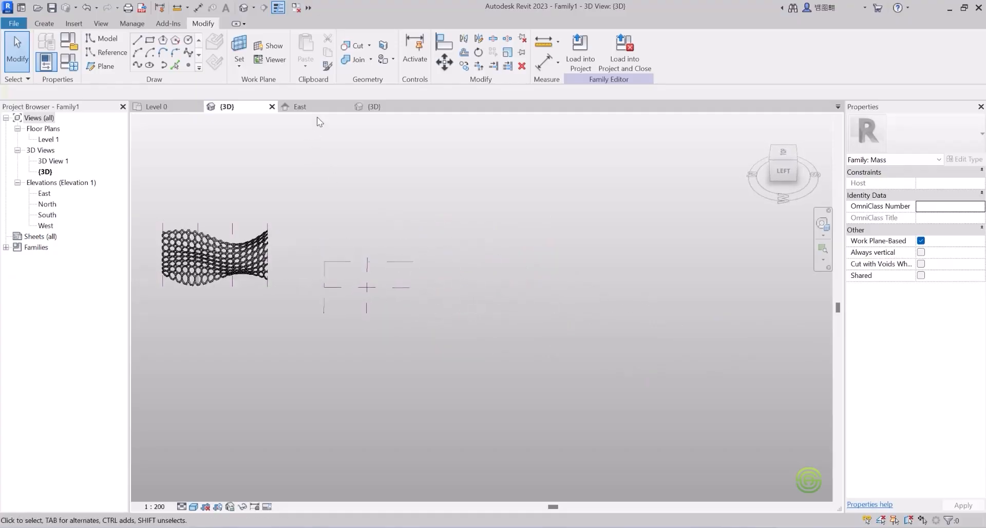
In the East elevation, draw two horizontal reference planes beside the panelled surface, about 25000 mm apart
click(305, 108)
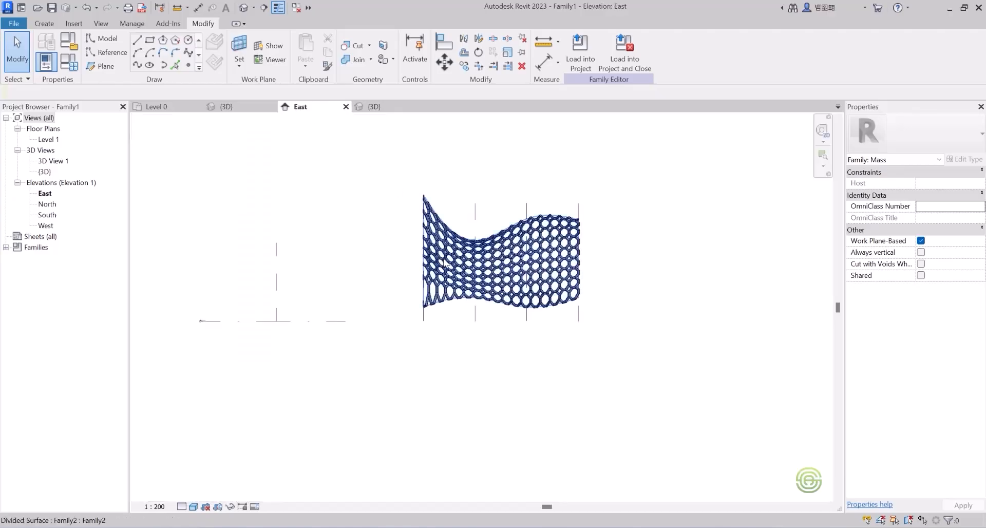
scroll(603, 264, down, 2)
scroll(603, 264, up, 3)
scroll(636, 253, up, 2)
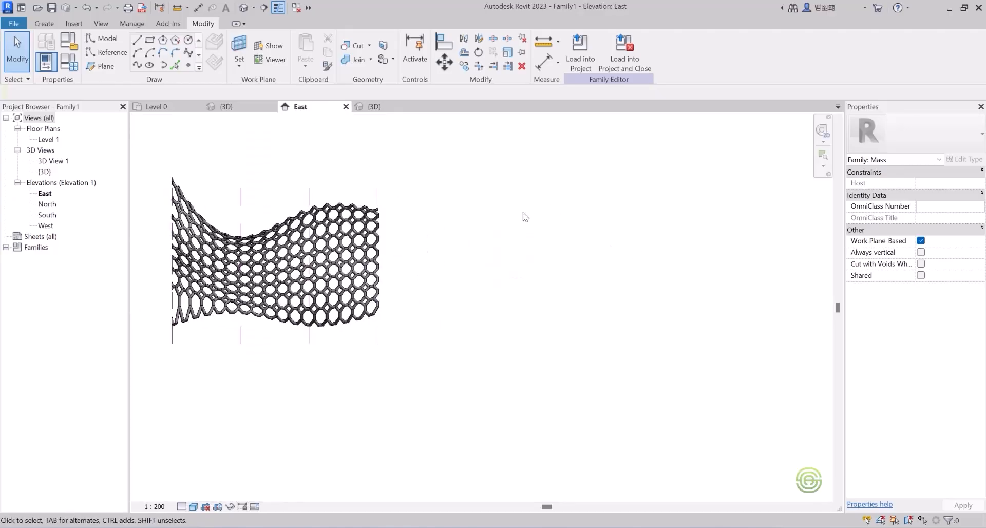
click(100, 65)
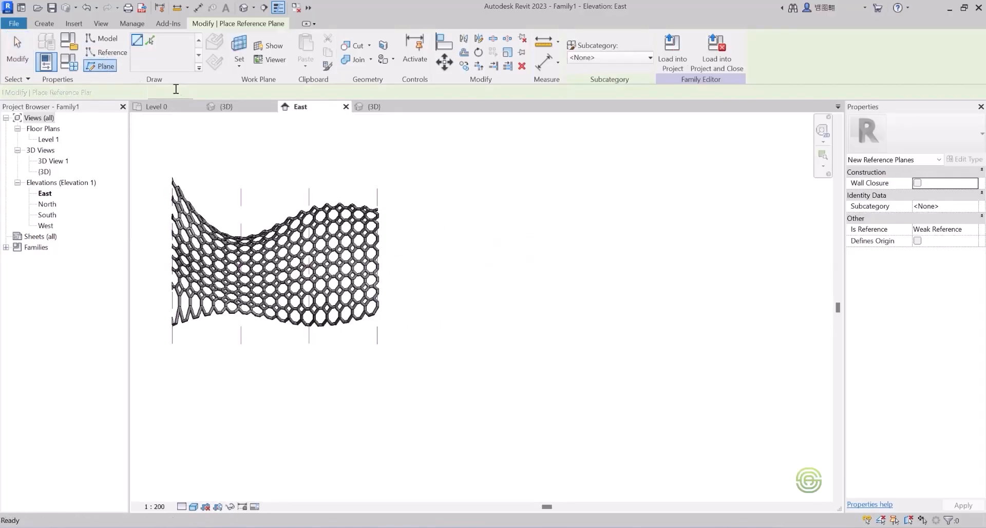
click(482, 343)
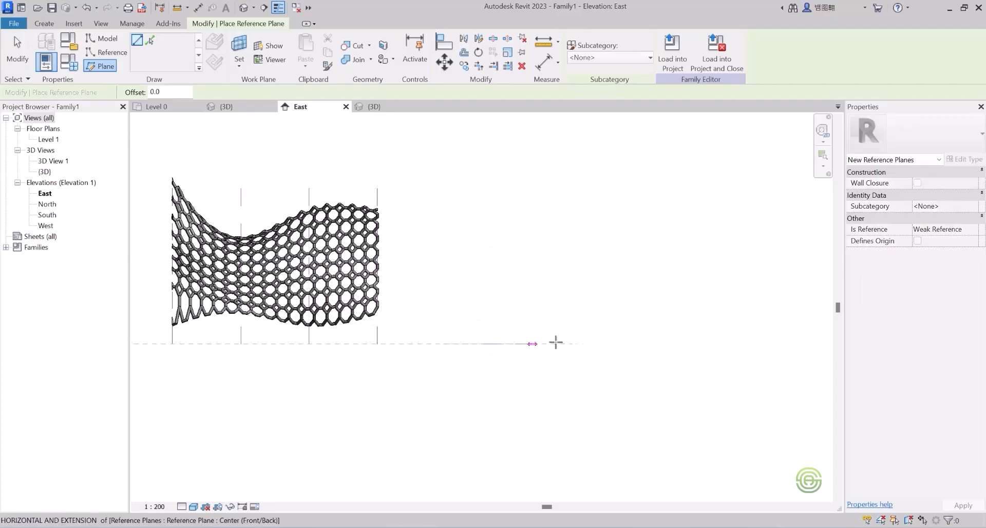
click(650, 339)
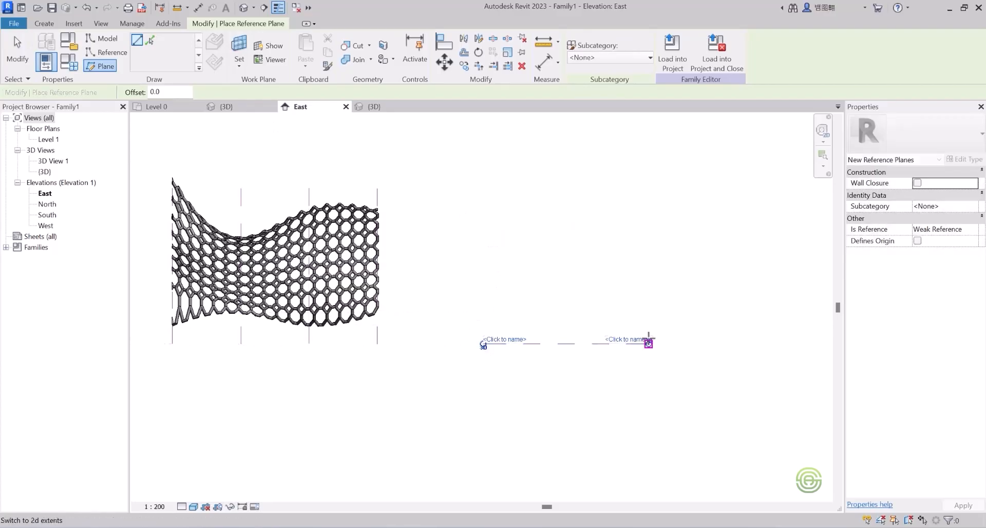
click(650, 301)
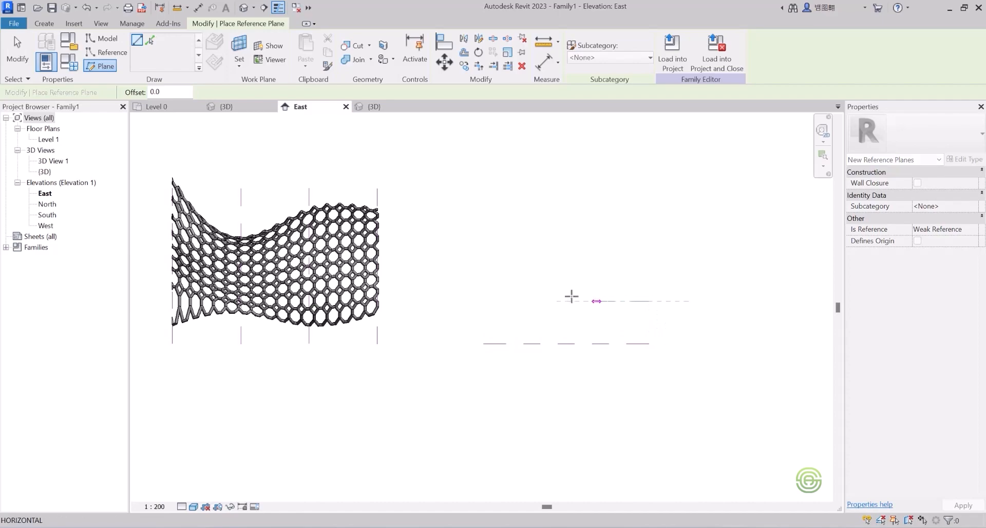
click(482, 300)
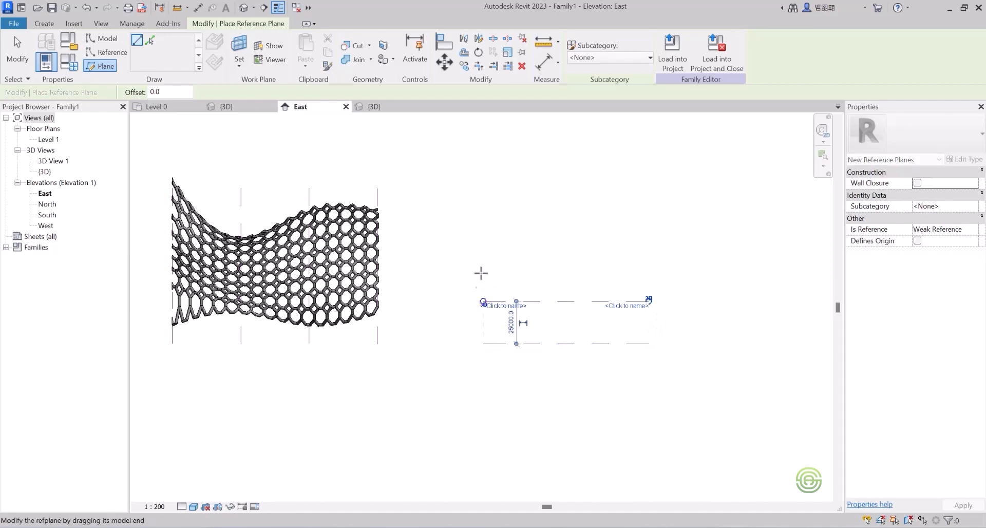
Add two more horizontal reference planes of the same length above, about 27000 mm and 27323 mm apart
click(482, 255)
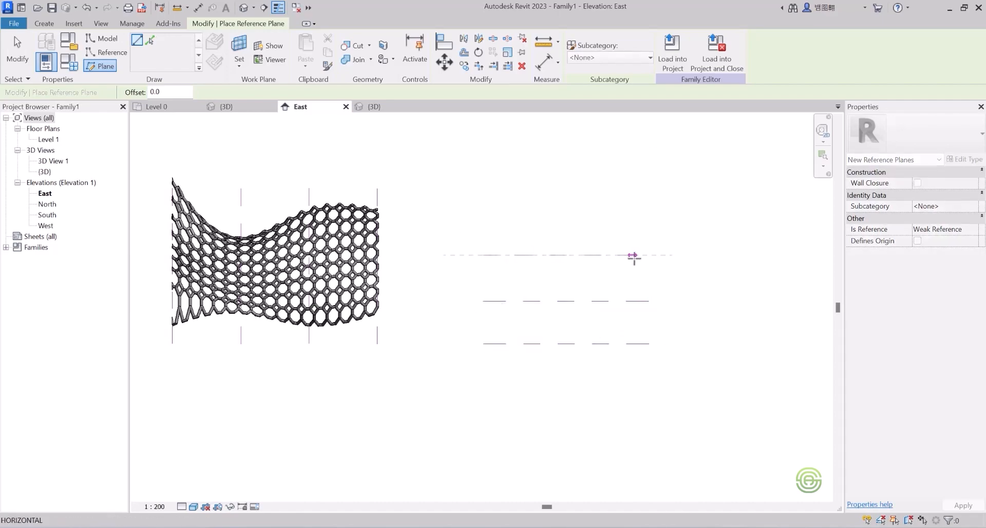
click(648, 255)
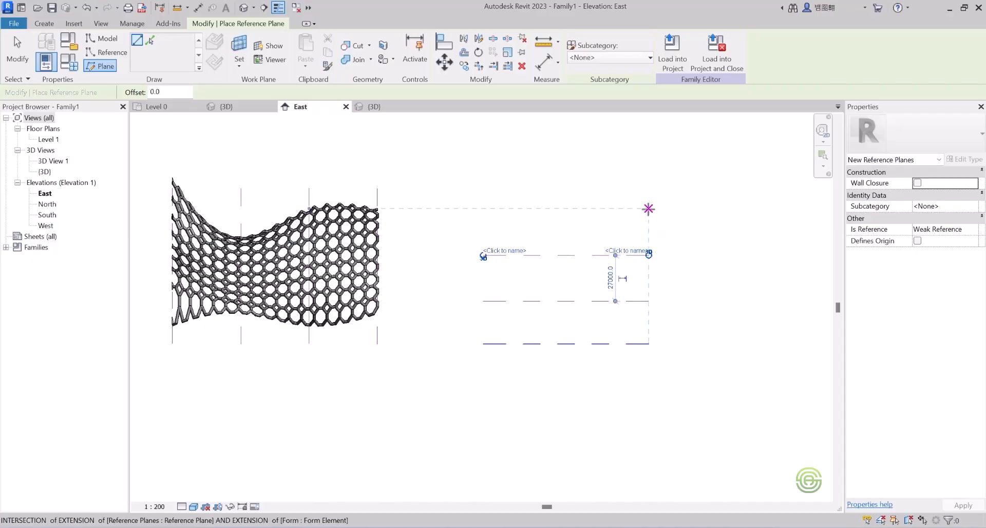
click(648, 209)
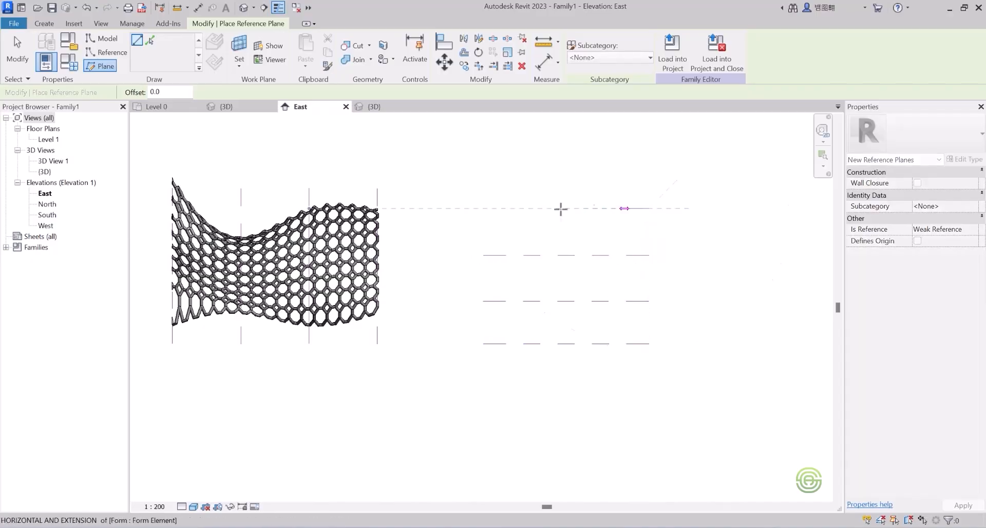
click(483, 208)
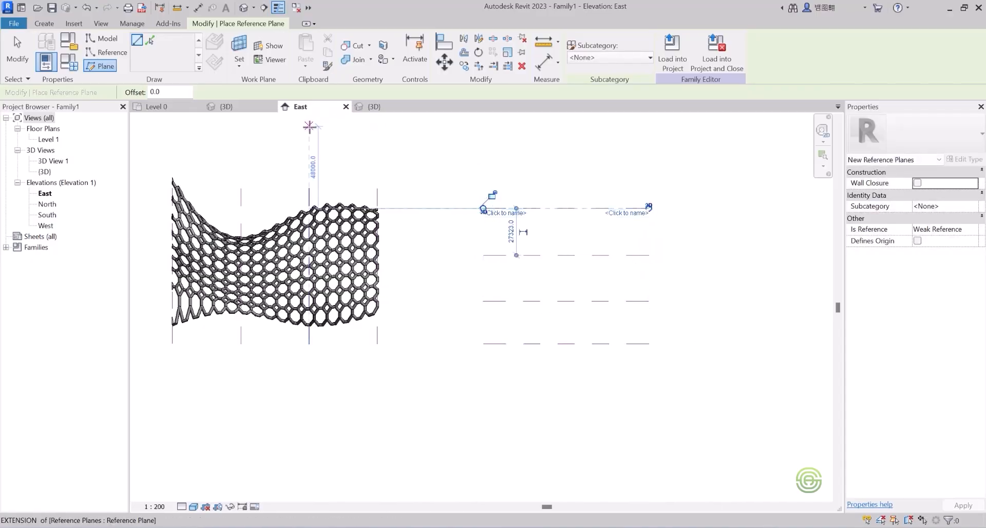
key(Escape)
key(Escape)
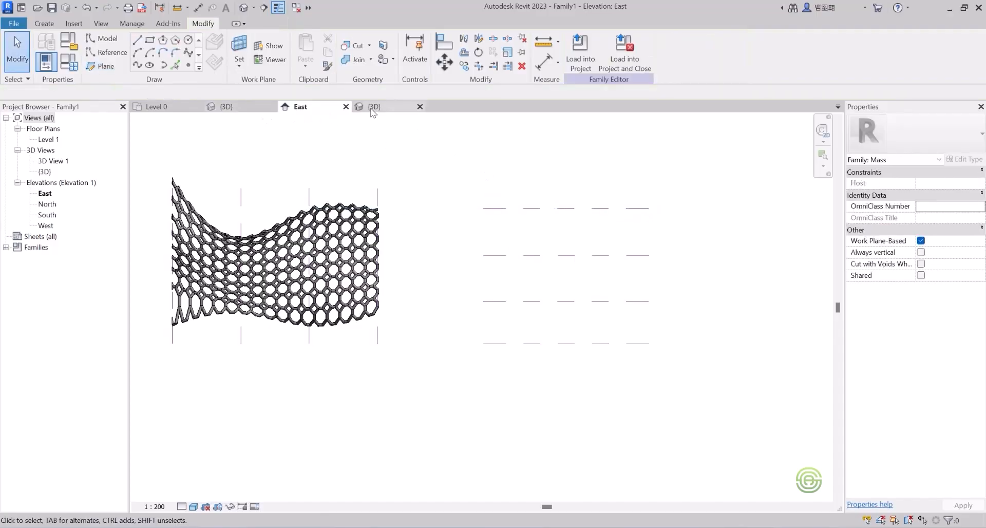
In the 3D view, draw an S-shaped model spline on the lowest of the four stacked horizontal reference planes
click(260, 110)
scroll(491, 288, down, 3)
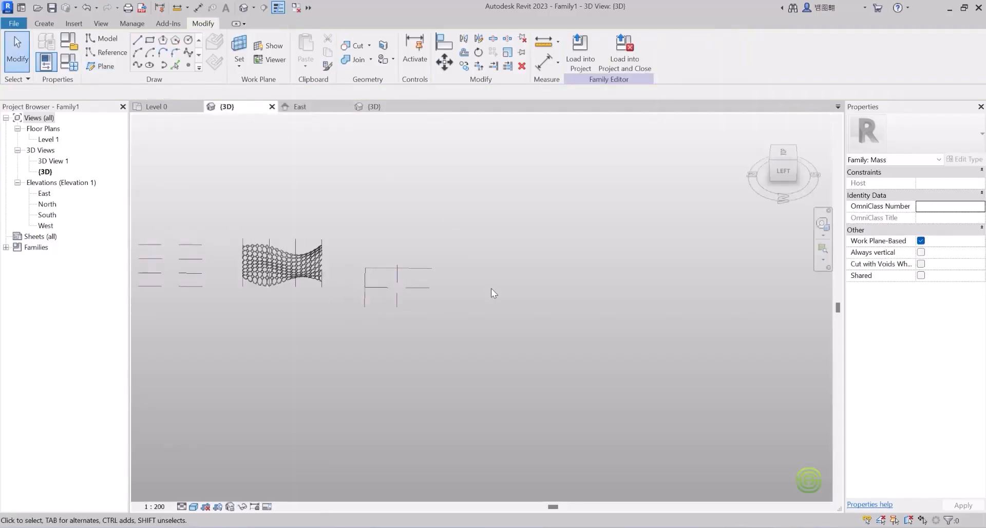
shift+middle_drag(452, 282, 415, 284)
scroll(417, 288, up, 2)
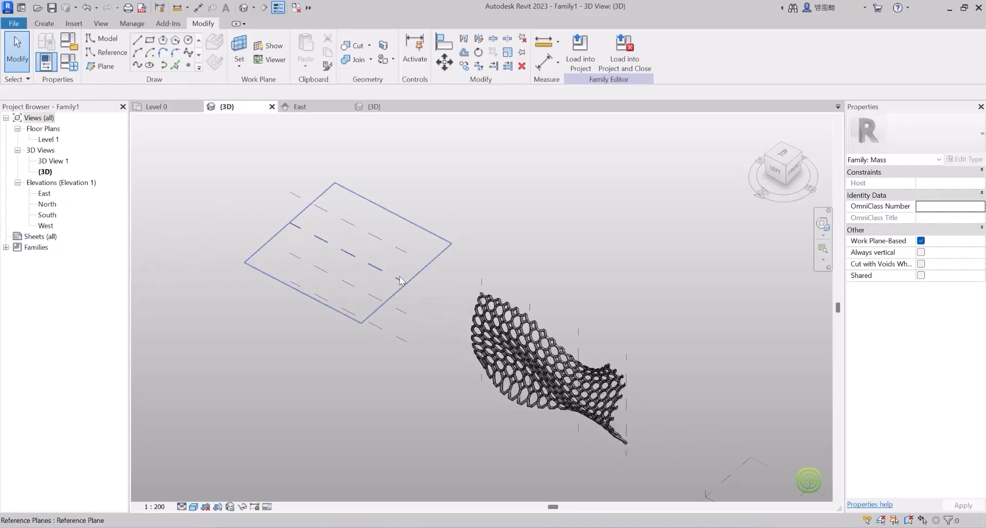
click(373, 321)
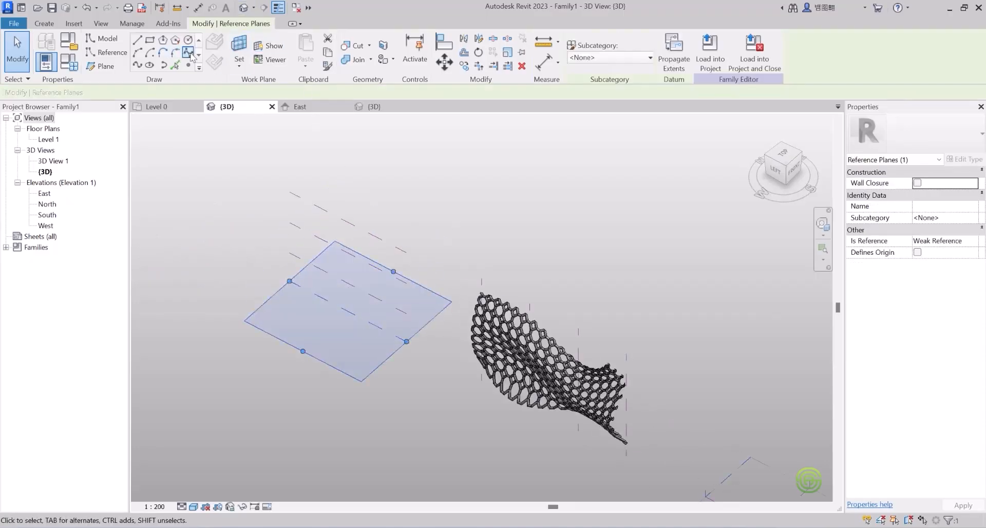
click(188, 52)
click(300, 284)
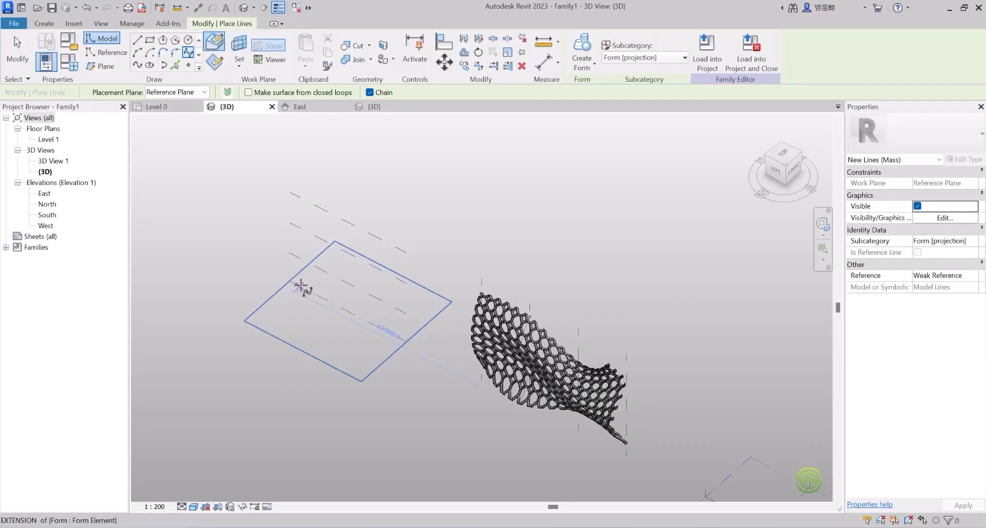
click(305, 312)
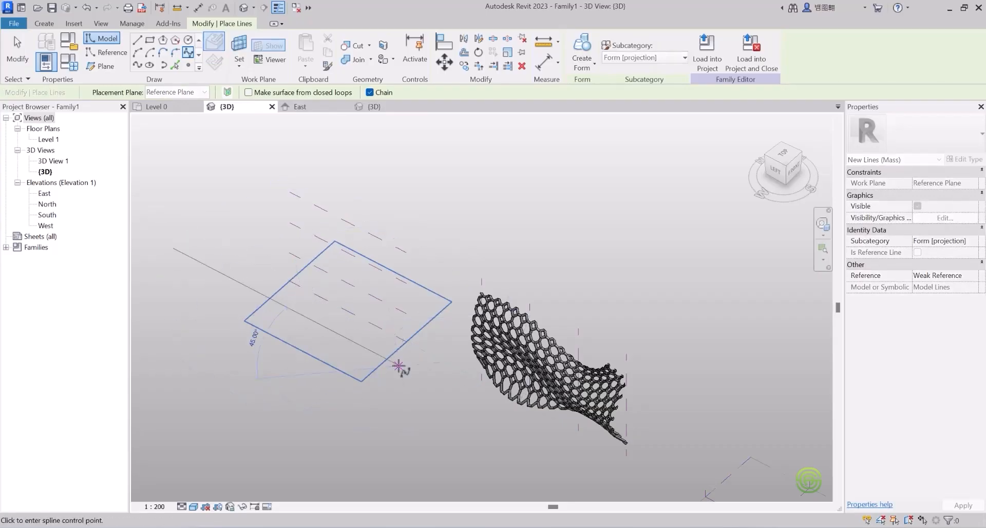
click(400, 365)
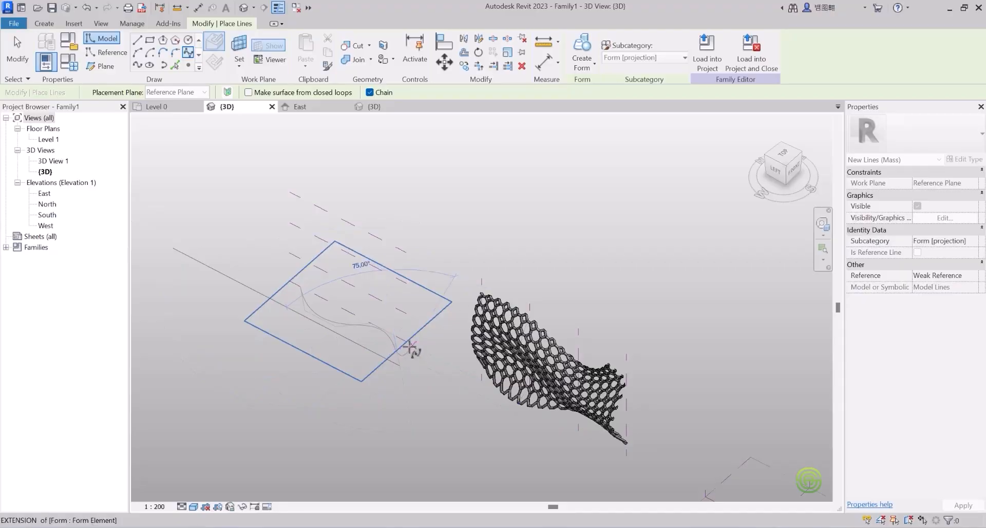
key(Escape)
key(Escape)
Draw a wavy model spline on the second reference plane from below, curving differently from the lowest one
click(381, 296)
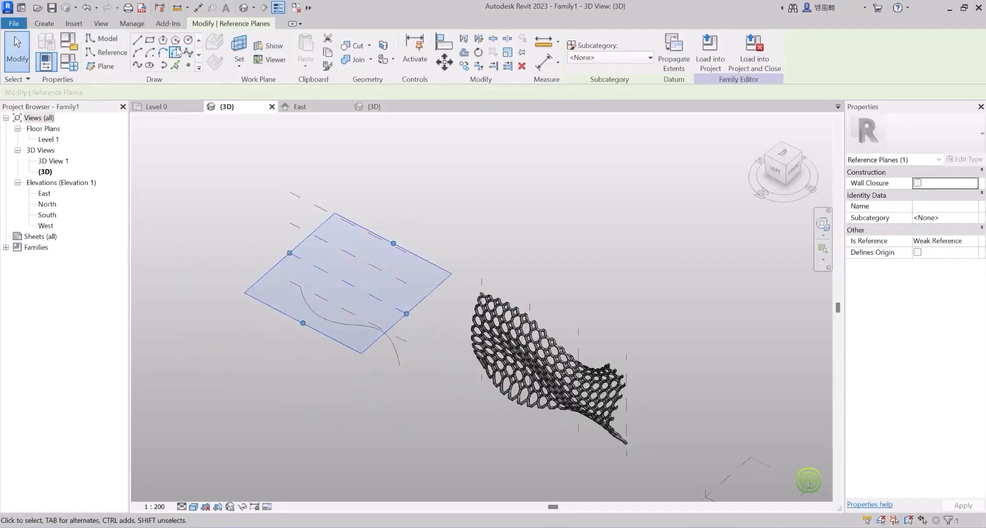
click(188, 53)
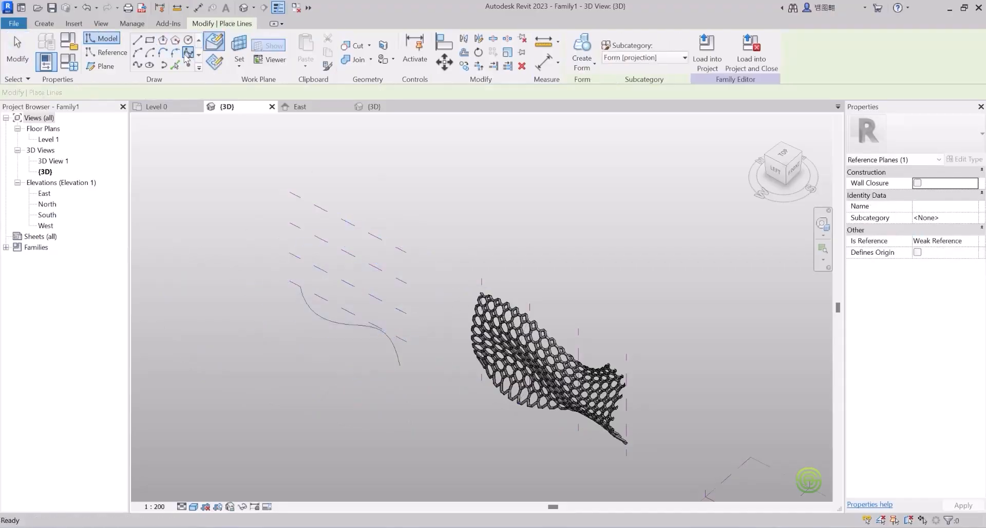
click(286, 252)
click(279, 276)
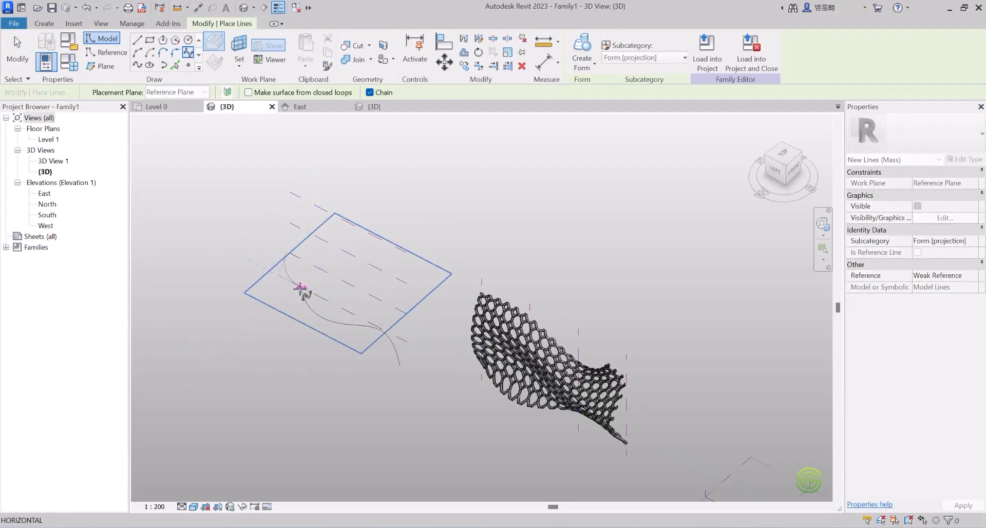
click(332, 284)
click(352, 286)
click(351, 309)
click(380, 314)
click(392, 305)
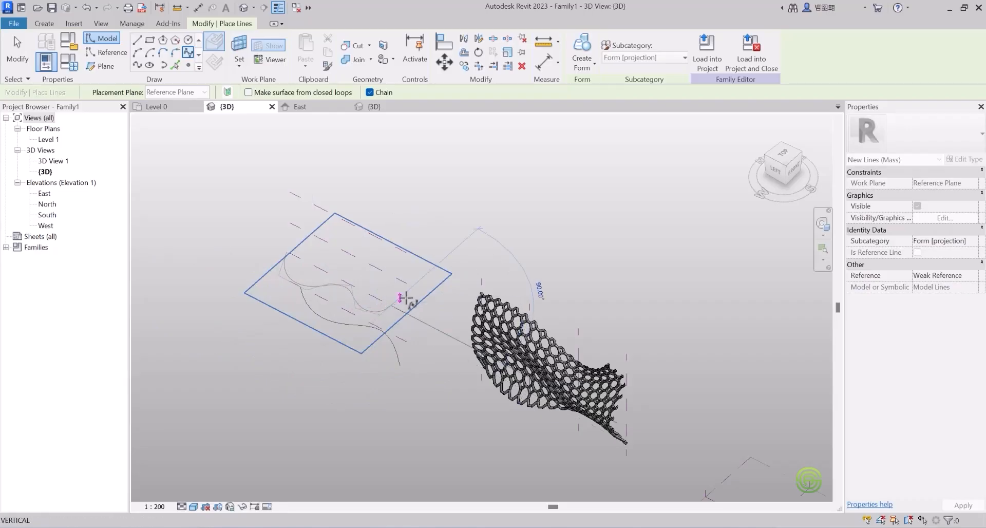
click(417, 304)
key(Escape)
key(Escape)
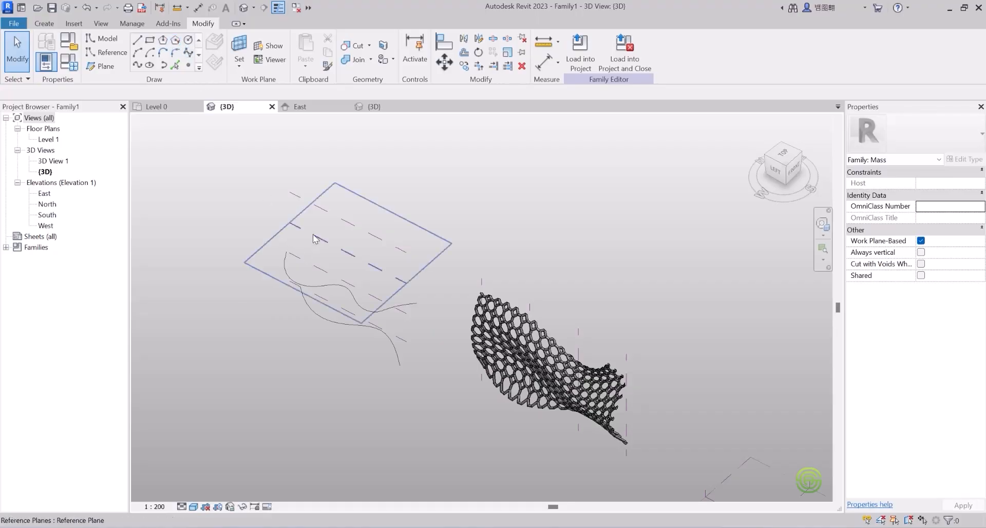
Draw a third wavy model spline across the third reference plane from below
click(313, 245)
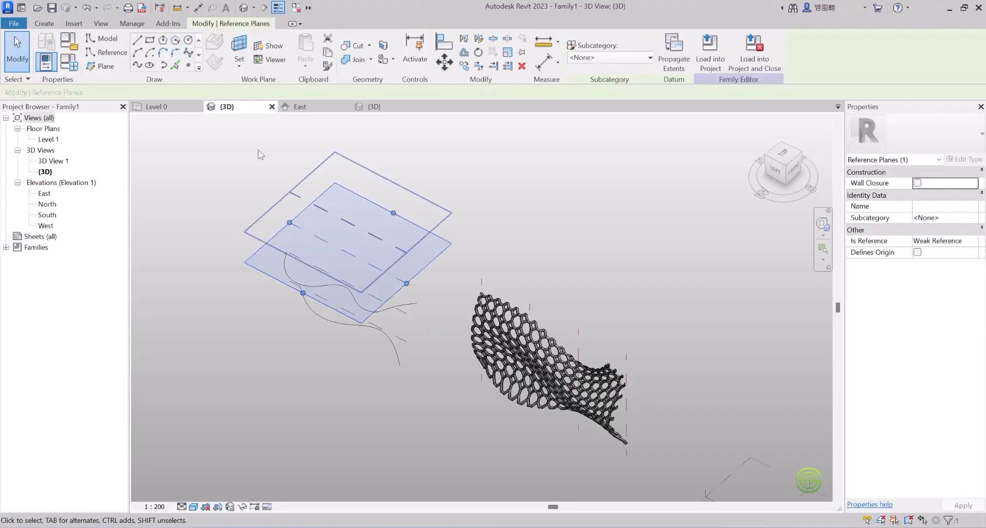
click(137, 52)
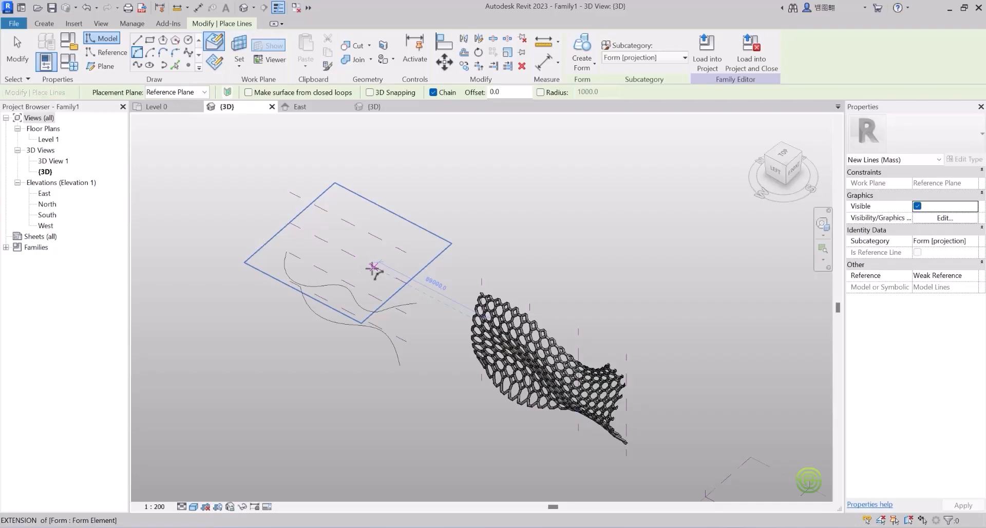
click(188, 53)
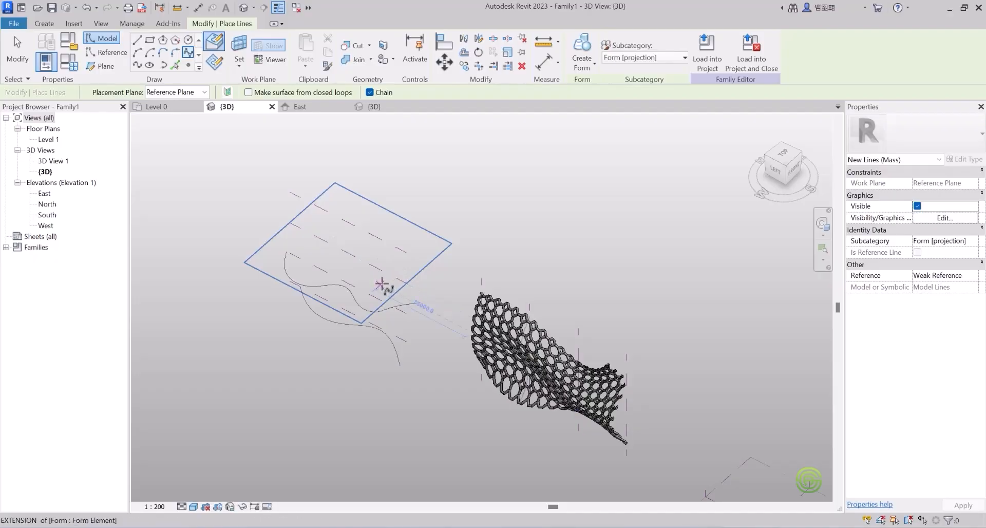
click(282, 243)
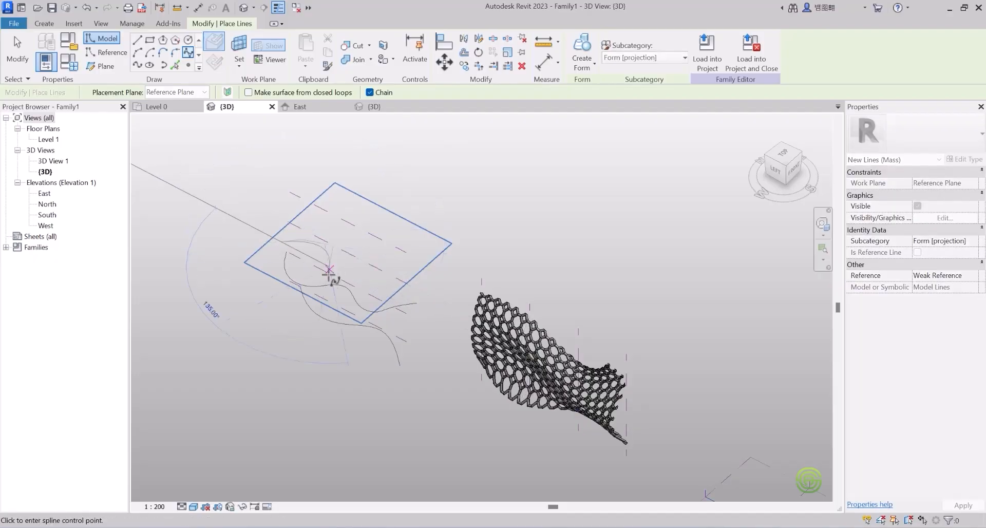
click(397, 293)
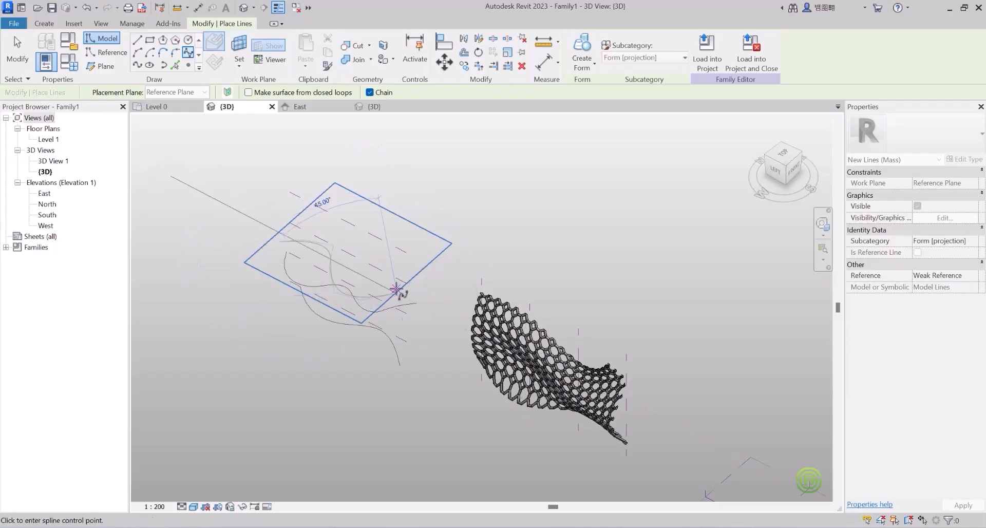
key(Escape)
key(Escape)
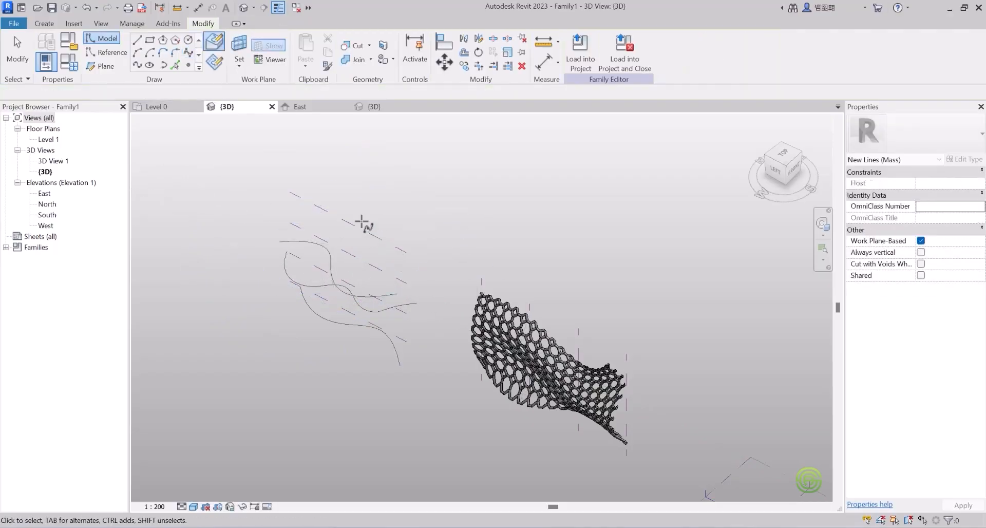
Draw a fourth S-shaped model spline on the highest reference plane
click(357, 225)
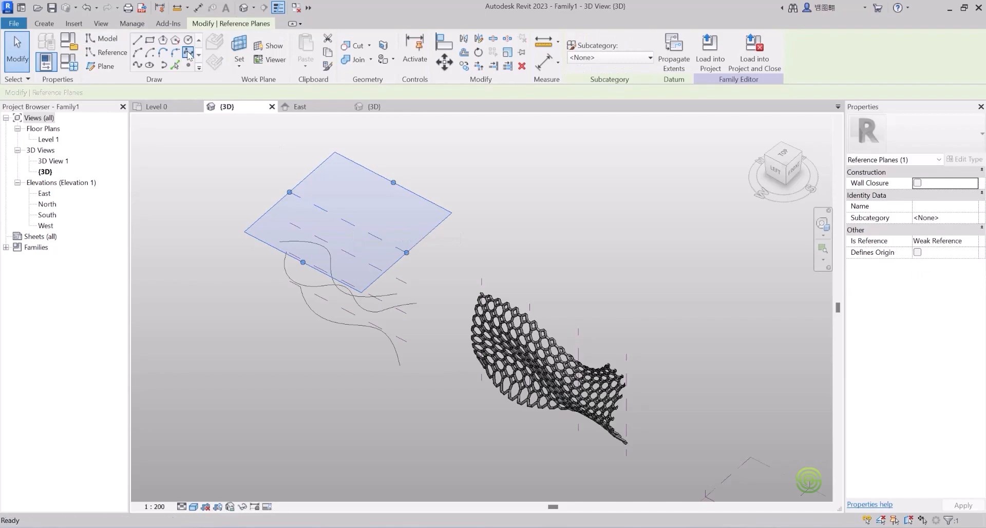
click(188, 52)
click(299, 217)
click(319, 233)
click(352, 231)
click(381, 238)
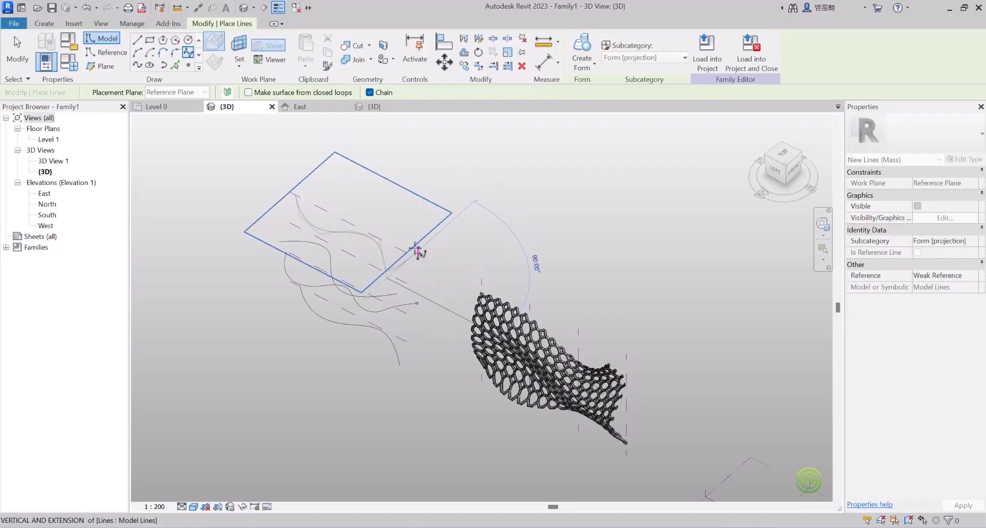
key(Escape)
key(Escape)
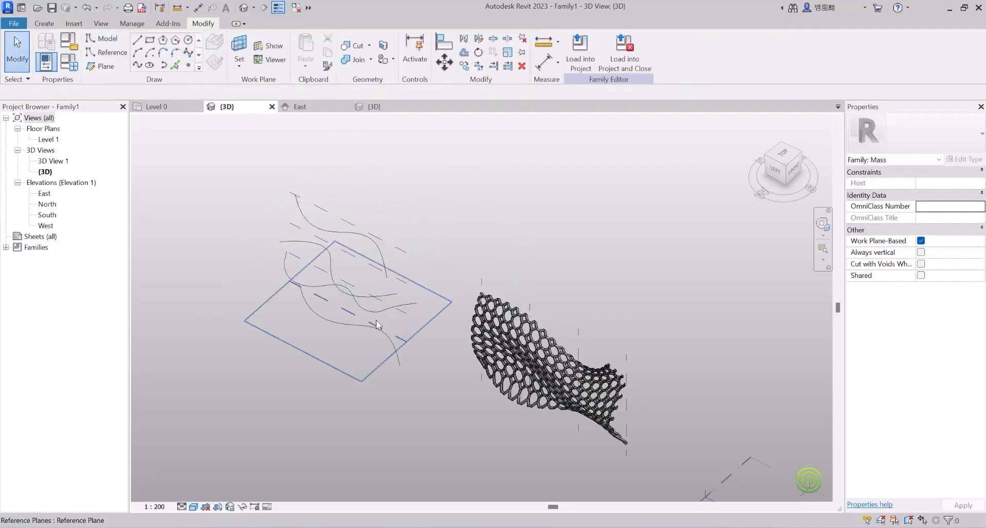
Select all four stacked splines and create a solid form from them
click(397, 353)
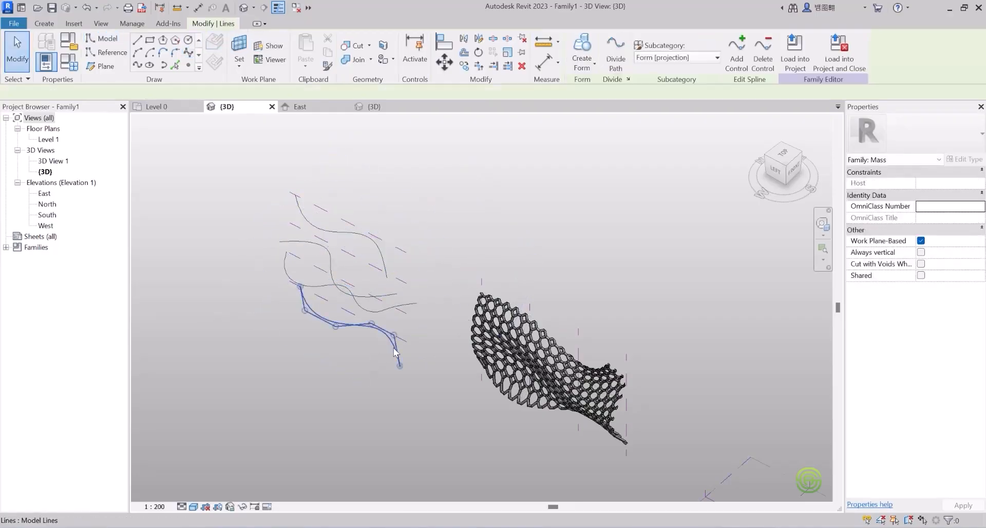
ctrl+click(362, 307)
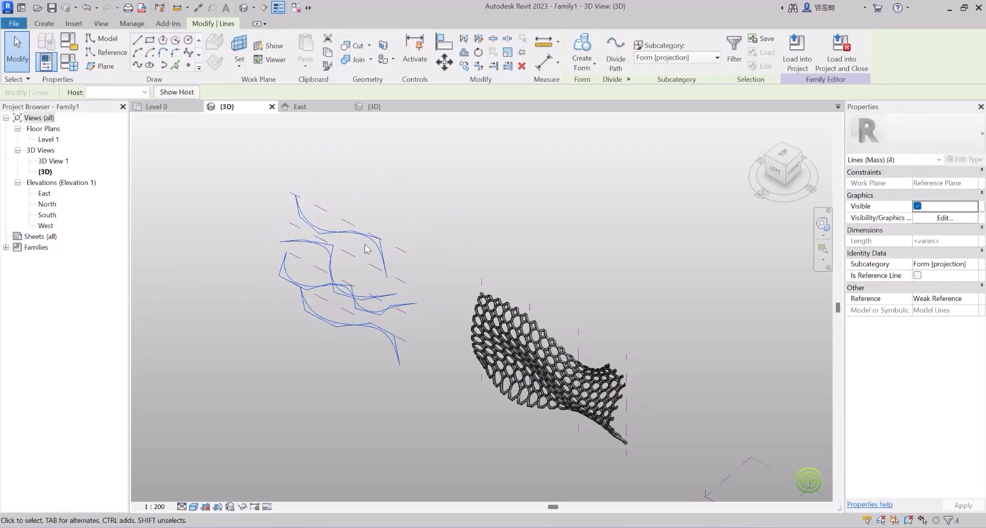
click(582, 63)
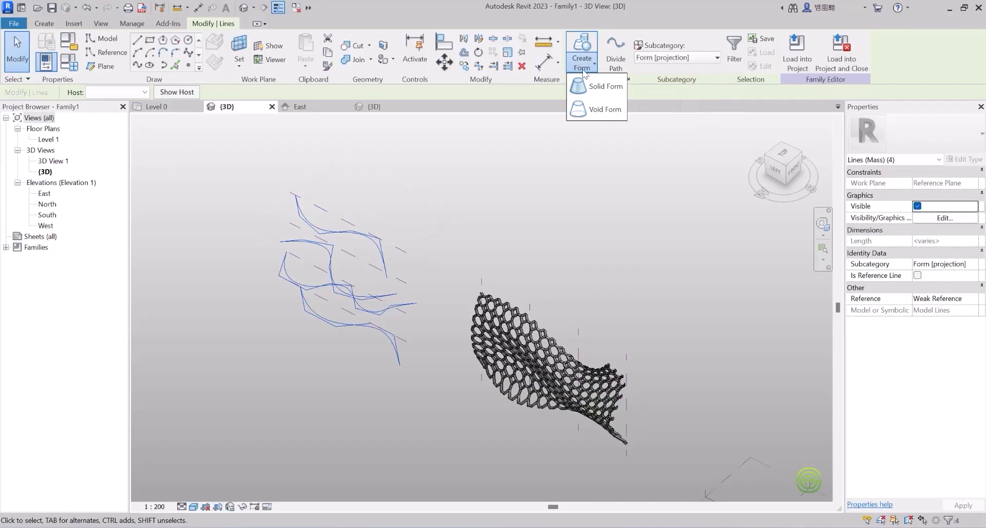
click(595, 87)
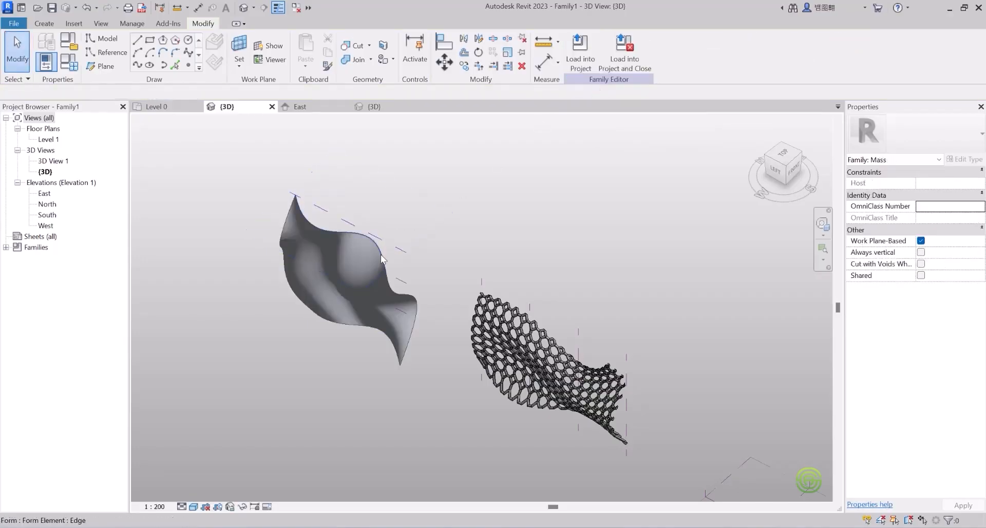
Examine the new curved form from several sides and close up along its edges
shift+middle_drag(340, 279, 396, 160)
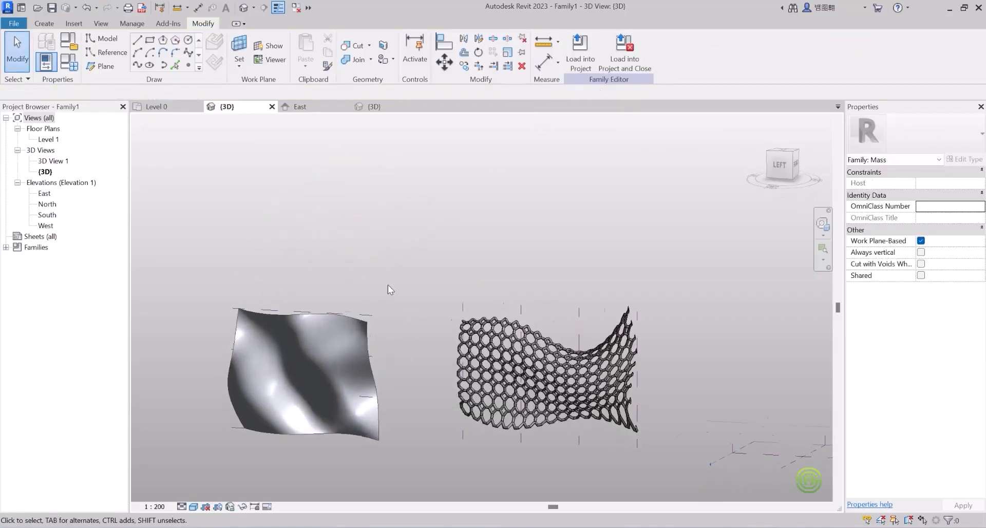
scroll(387, 281, down, 1)
scroll(301, 373, up, 2)
shift+middle_drag(301, 373, 278, 334)
scroll(320, 371, up, 3)
scroll(448, 264, down, 3)
mouse_move(446, 277)
shift+middle_down()
mouse_move(520, 279)
mouse_move(565, 255)
mouse_move(444, 277)
shift+middle_up()
scroll(444, 278, up, 5)
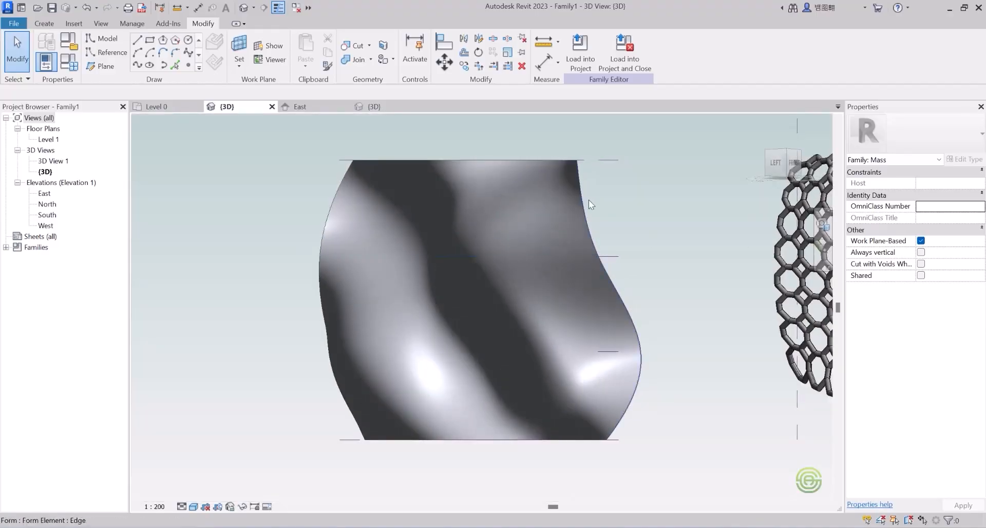
scroll(586, 200, up, 2)
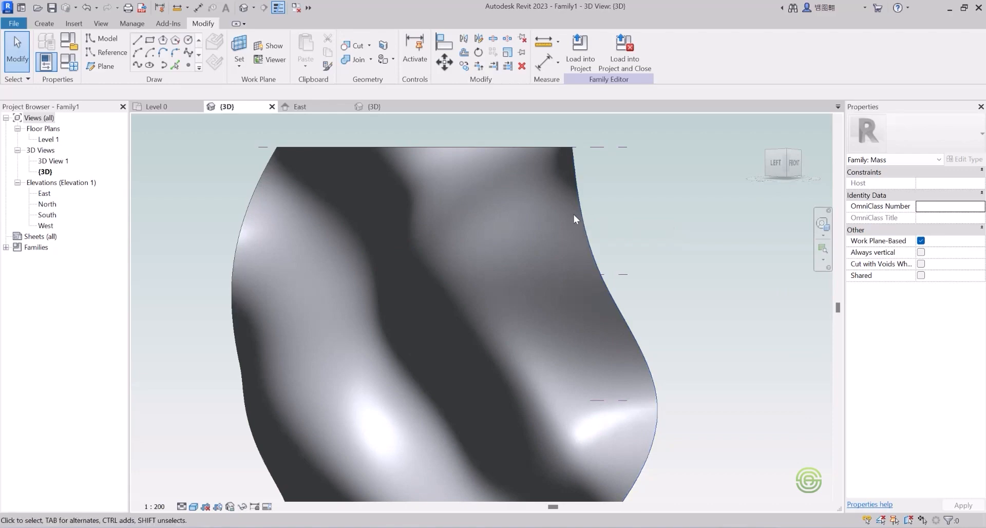
scroll(554, 149, up, 3)
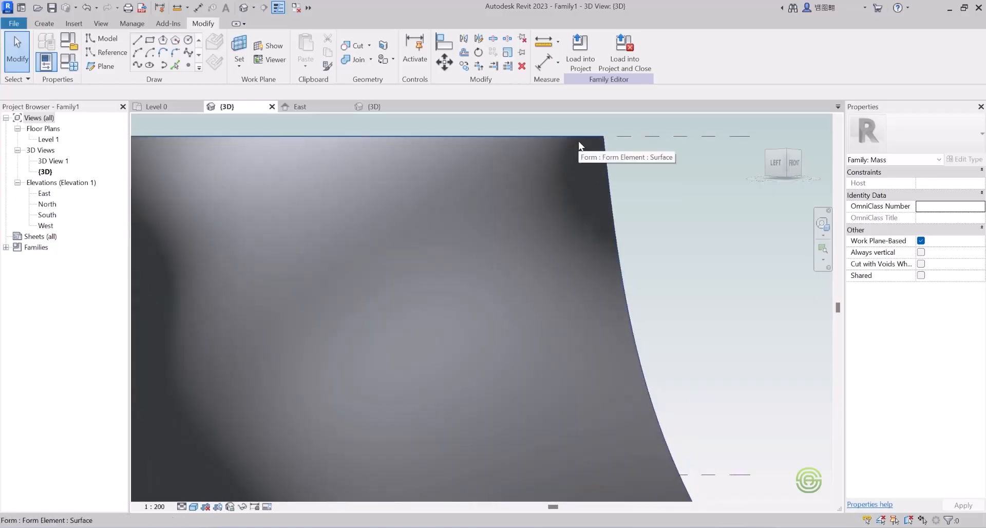
Select the new curved form and divide its surface into a UV grid
click(578, 143)
scroll(575, 154, down, 5)
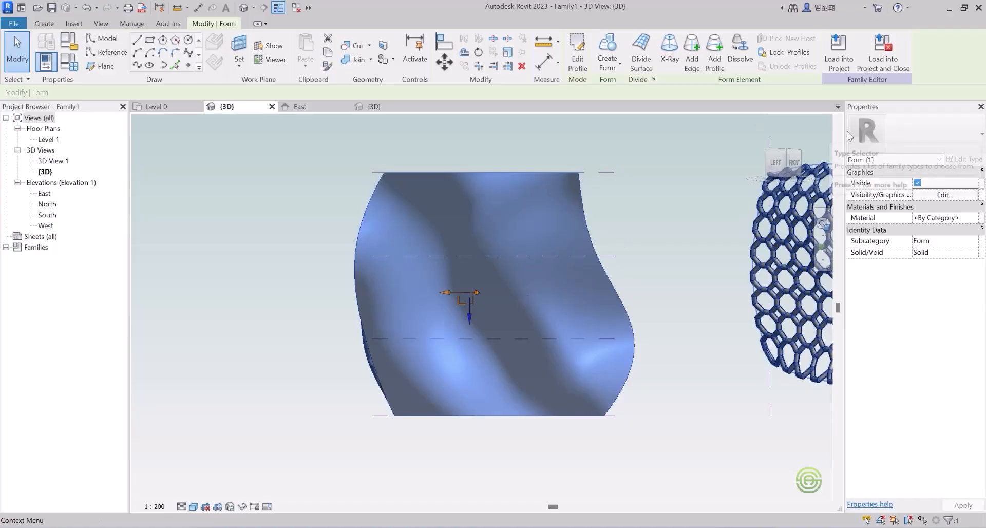
shift+middle_drag(485, 267, 414, 256)
scroll(414, 256, up, 2)
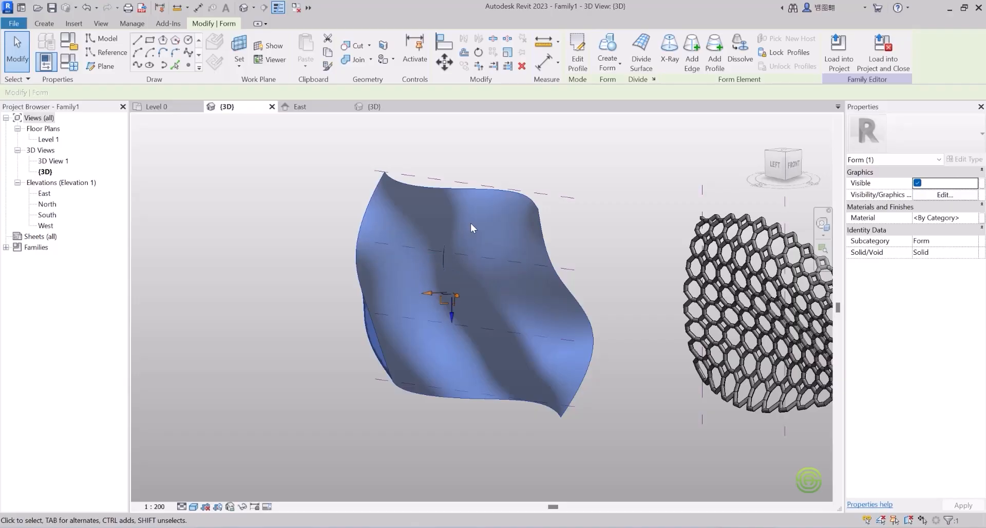
click(639, 54)
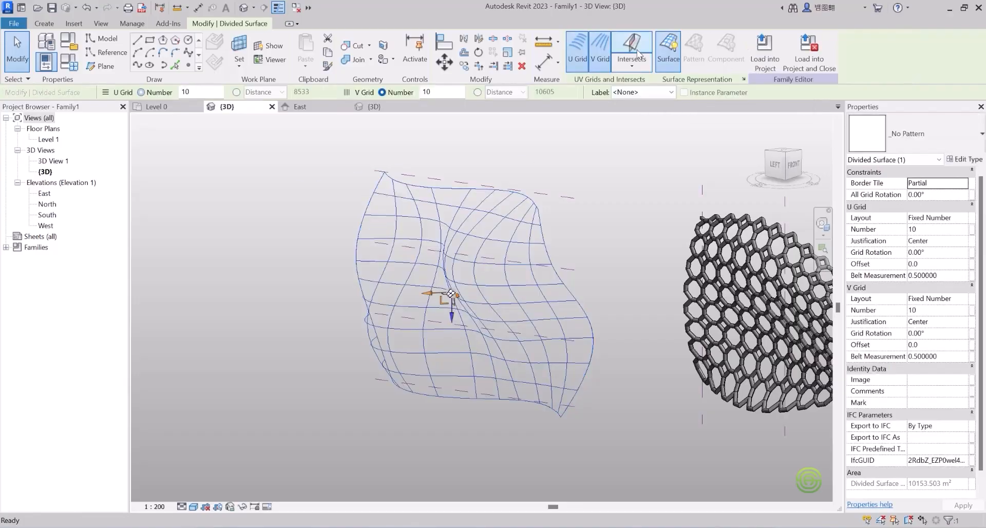
Set both the V grid and the U grid number of the divided surface to 20
drag(440, 90, 422, 90)
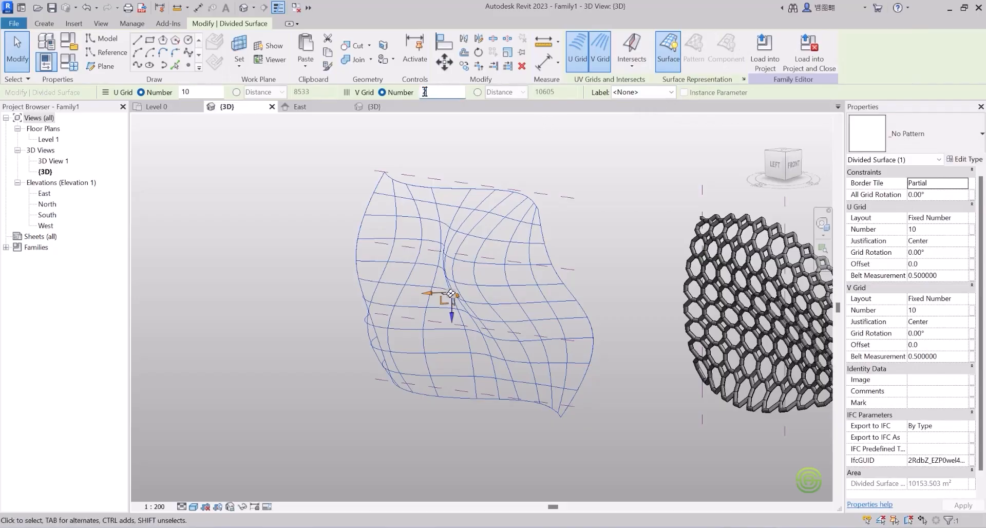
text(20)
key(Return)
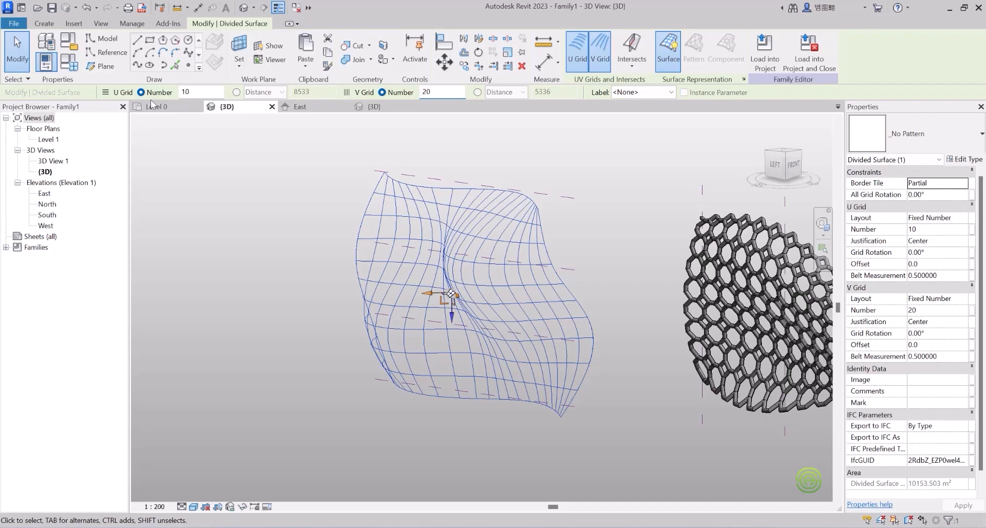
key(Return)
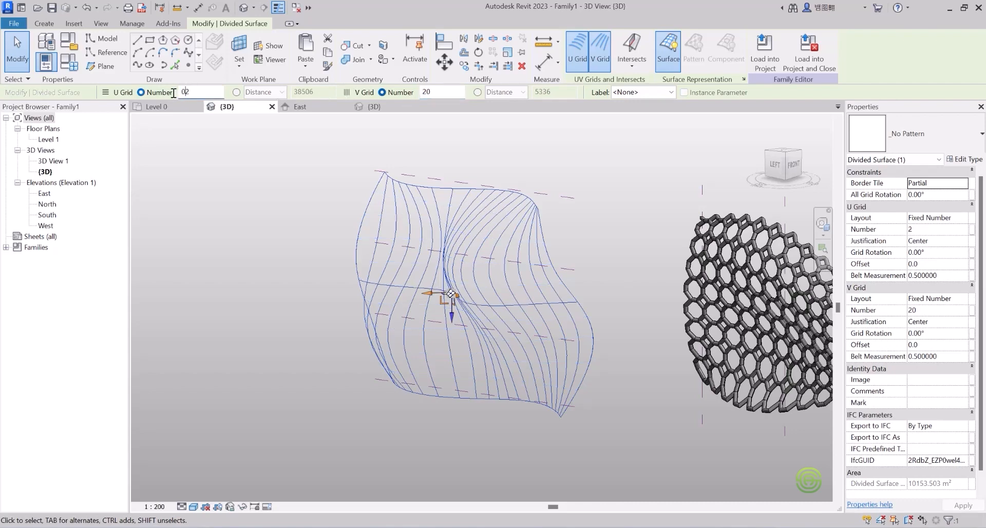
key(Return)
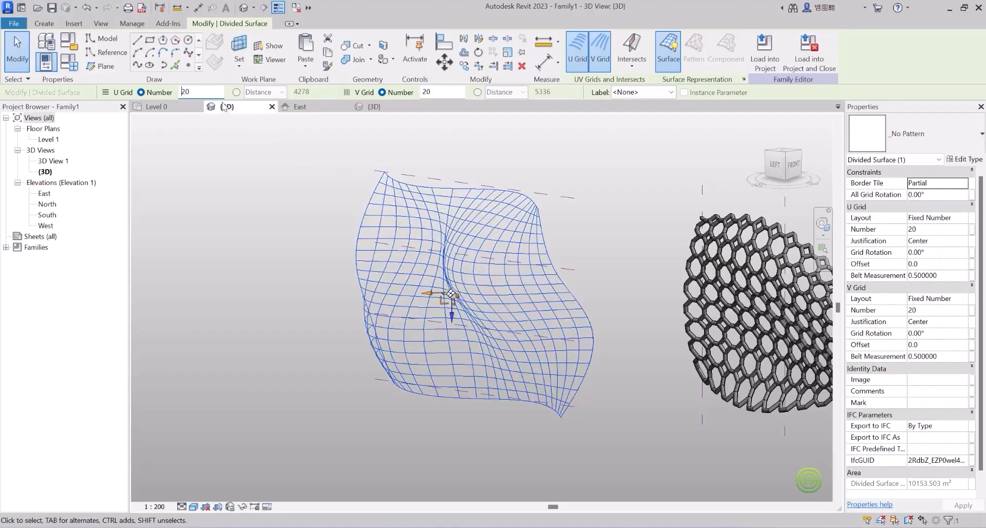
Apply the Rhomboid Checkerboard pattern to the new divided surface
shift+middle_drag(424, 256, 469, 251)
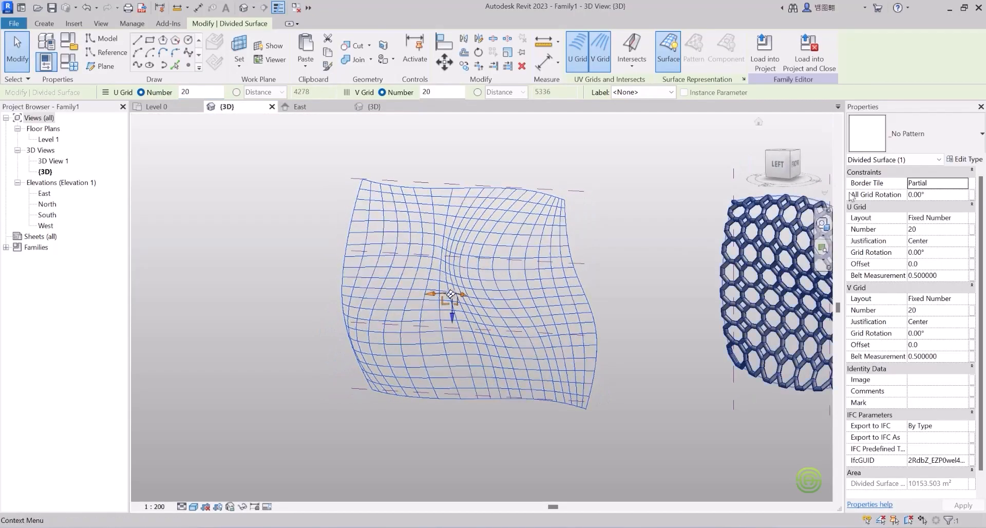
click(917, 137)
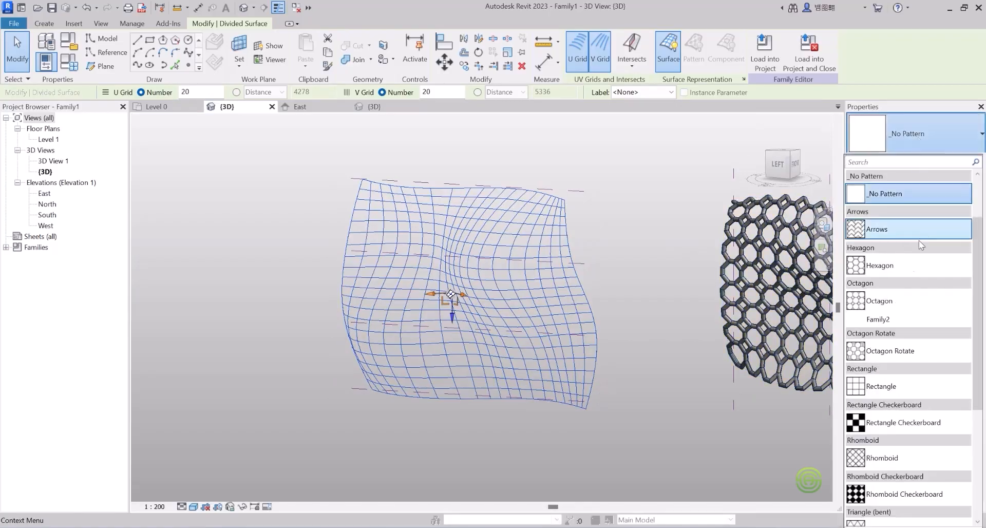
scroll(884, 335, down, 3)
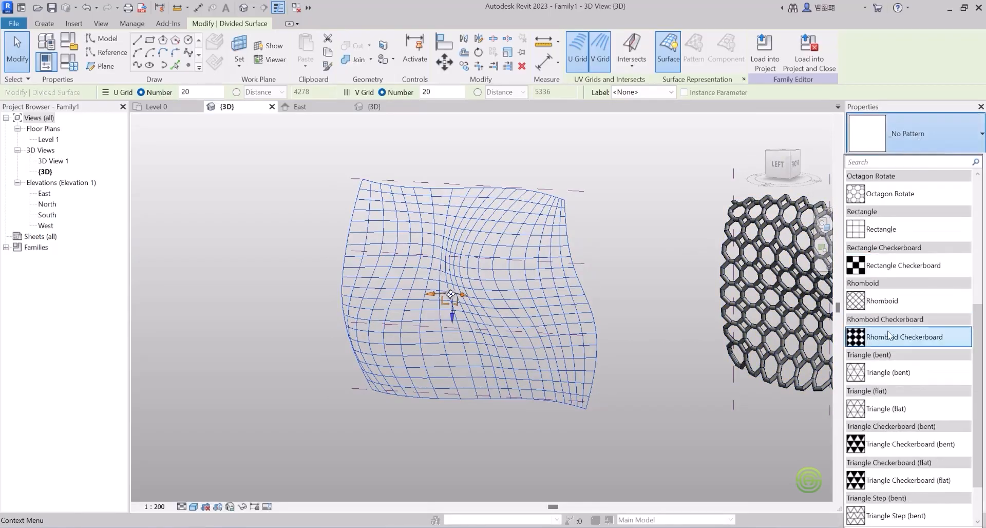
scroll(888, 333, down, 1)
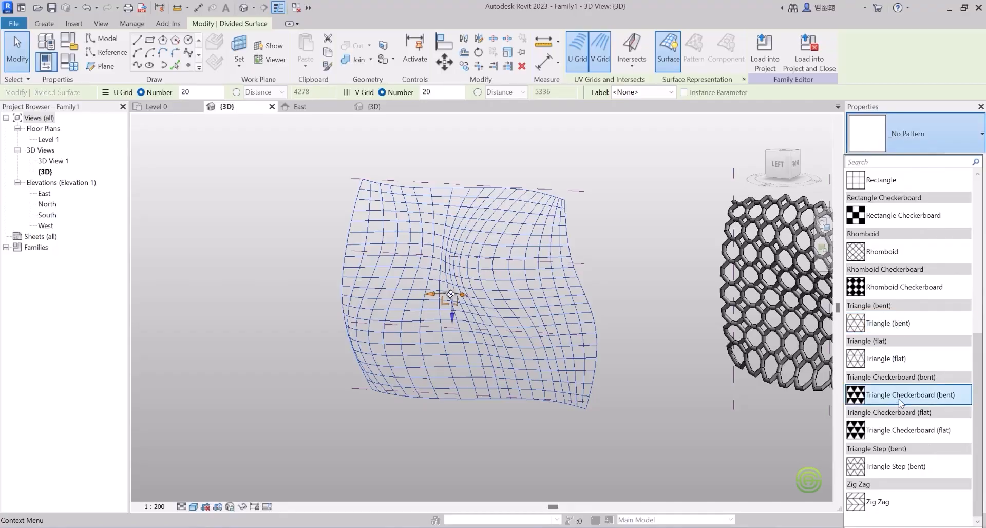
mouse_move(897, 289)
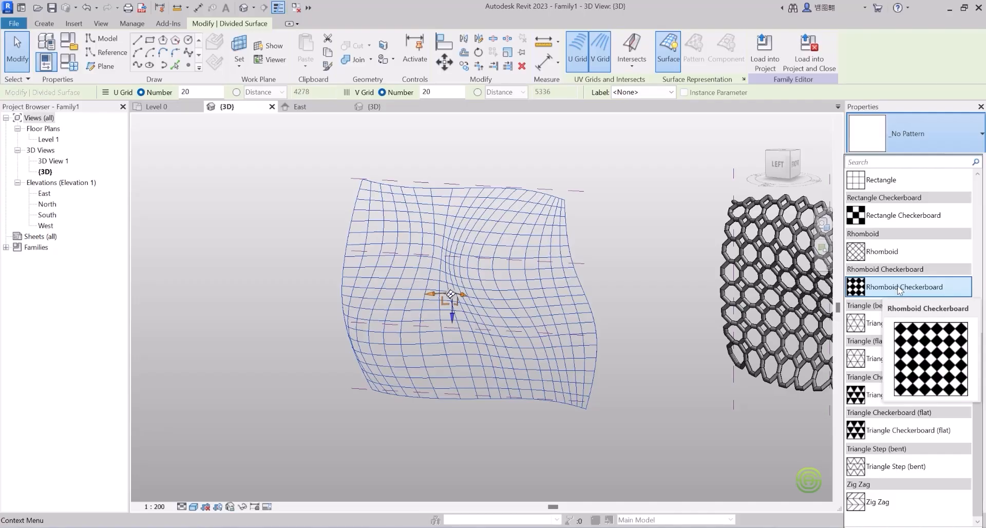
click(899, 290)
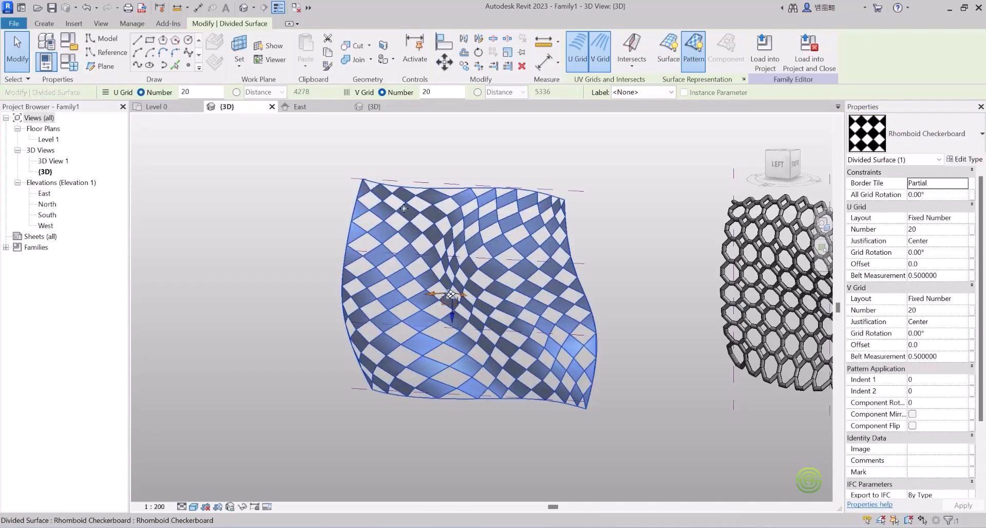
Examine the checkerboard-patterned surface from several sides and review the tubular octagonal panel family for comparison
shift+middle_drag(448, 270, 561, 275)
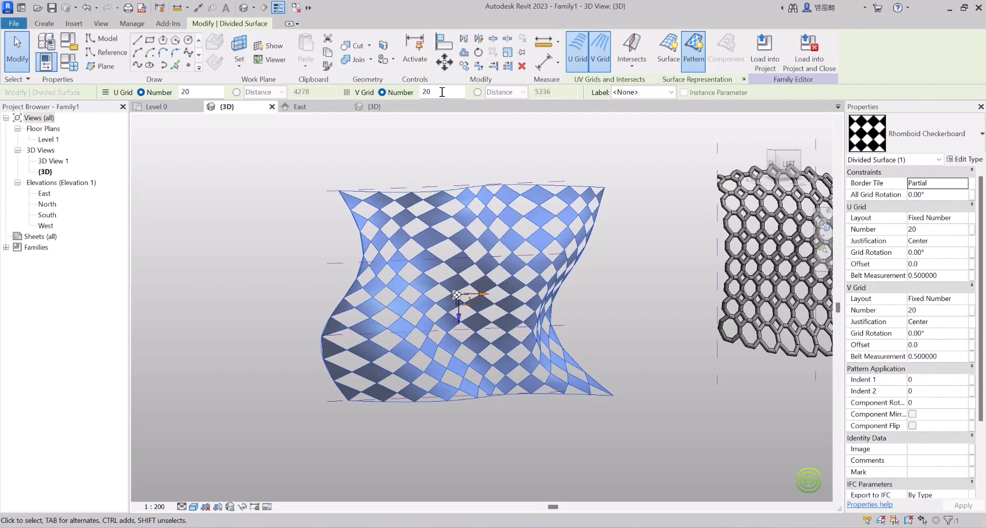
shift+middle_drag(442, 300, 380, 304)
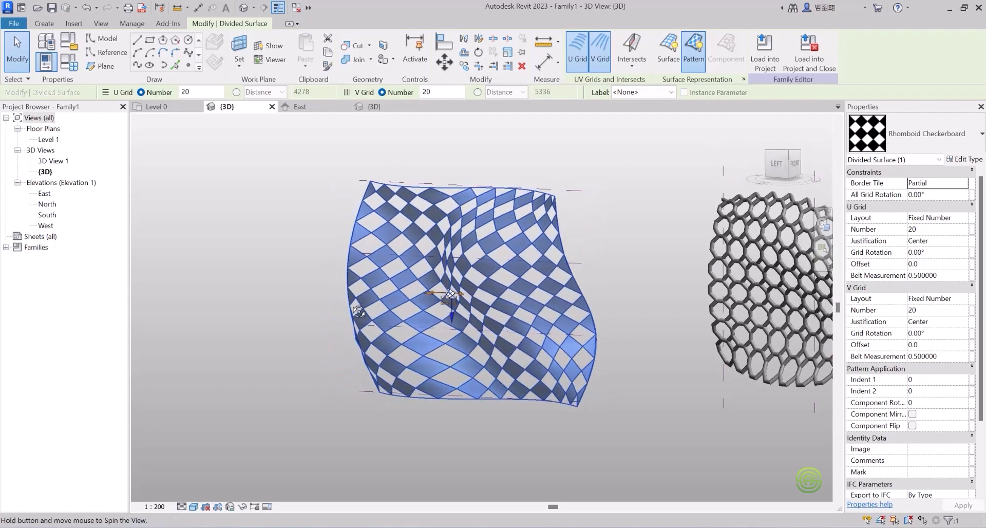
scroll(506, 303, up, 1)
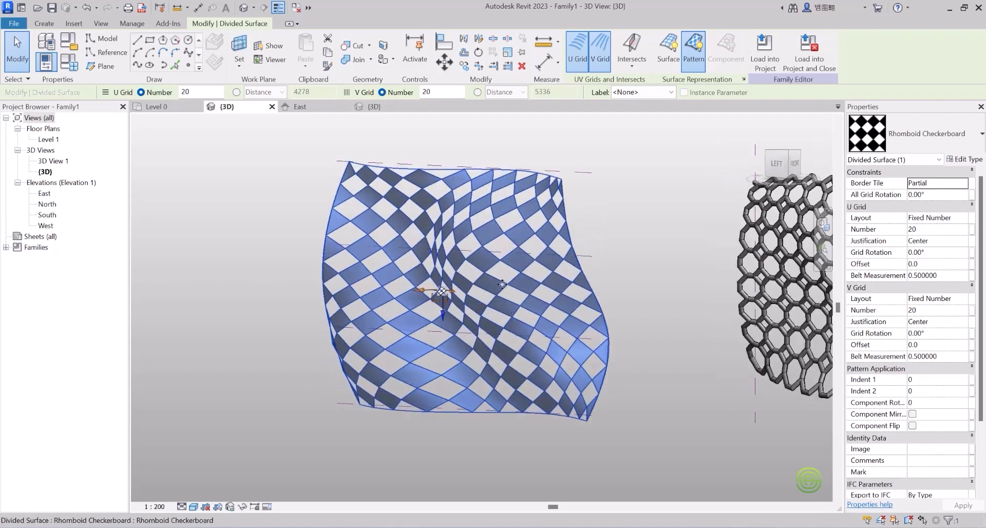
scroll(421, 293, down, 2)
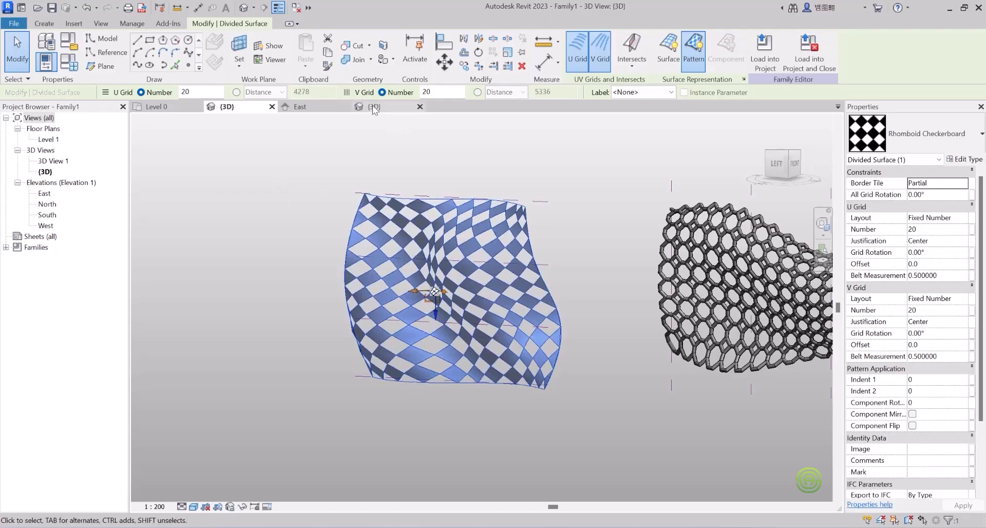
click(389, 106)
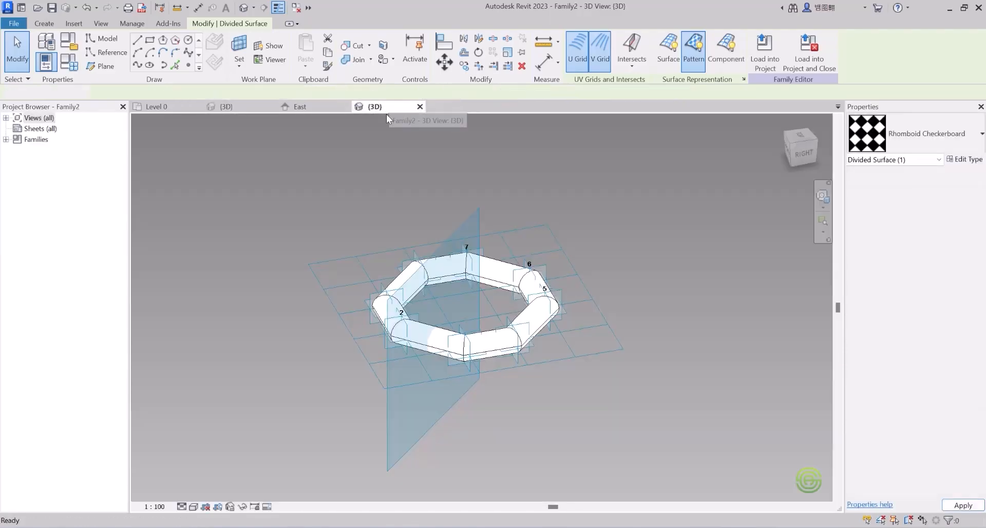
key(Escape)
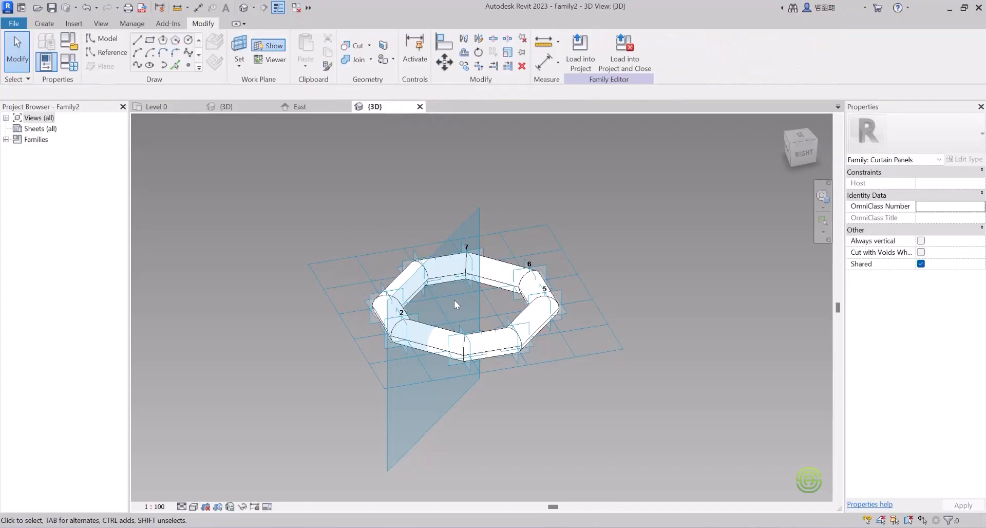
scroll(363, 300, down, 2)
scroll(417, 337, up, 2)
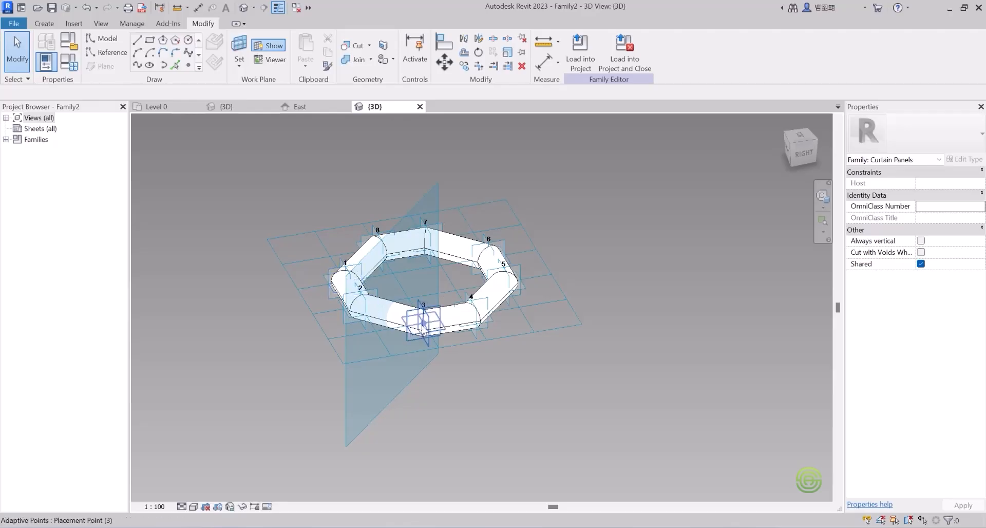
click(226, 106)
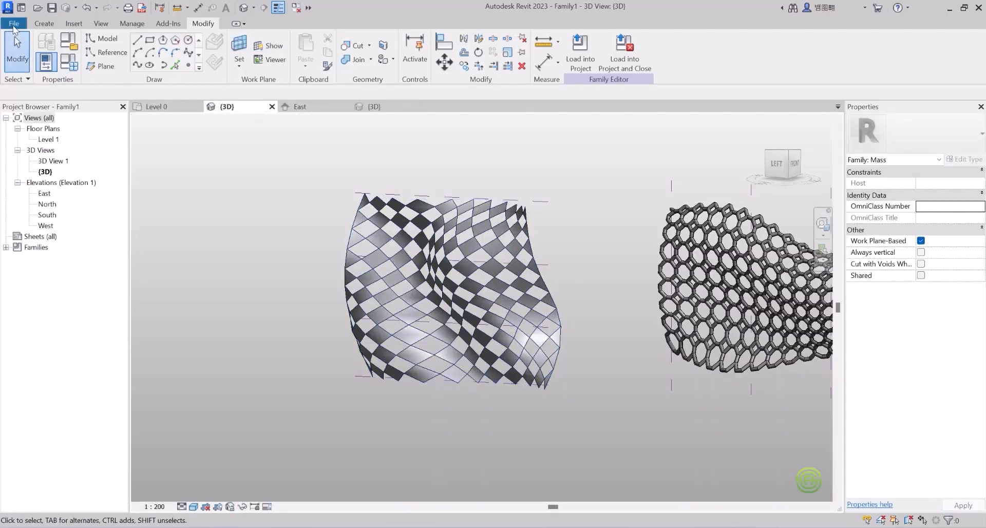
Create a new family from the Metric Curtain Panel Pattern Based template
click(14, 24)
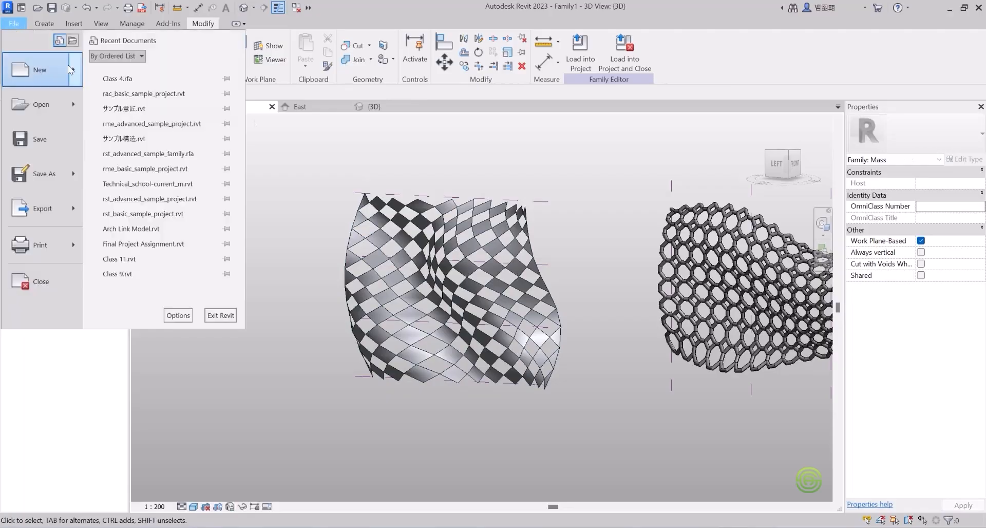
mouse_move(77, 69)
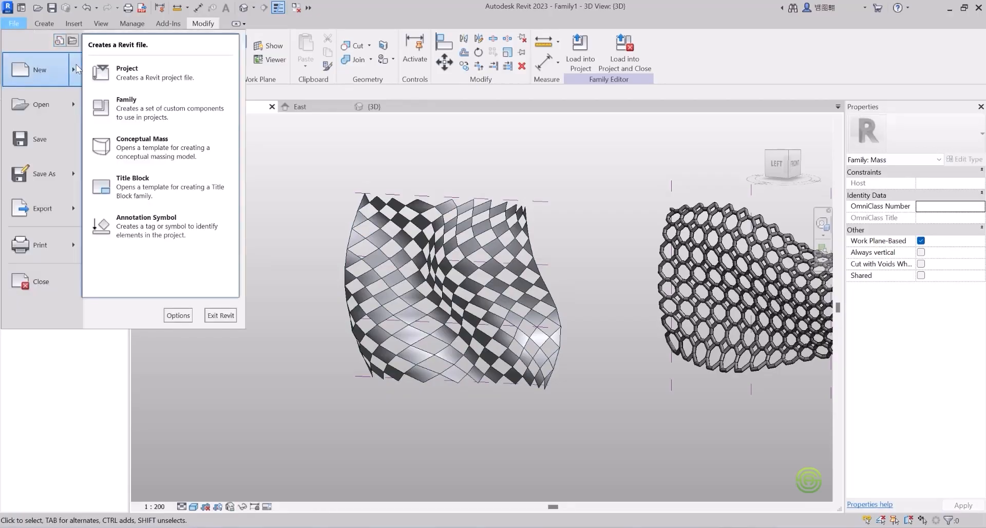
click(146, 109)
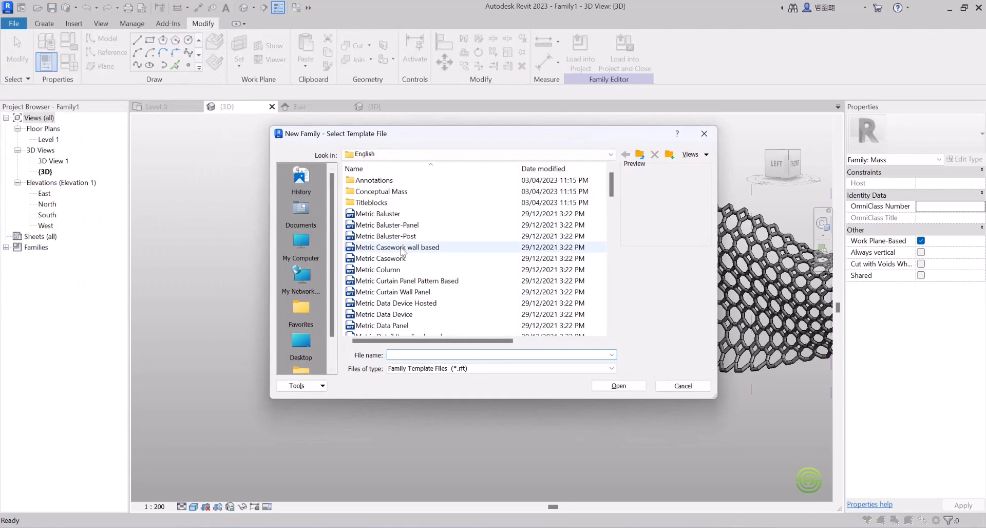
scroll(390, 267, down, 2)
scroll(406, 249, up, 1)
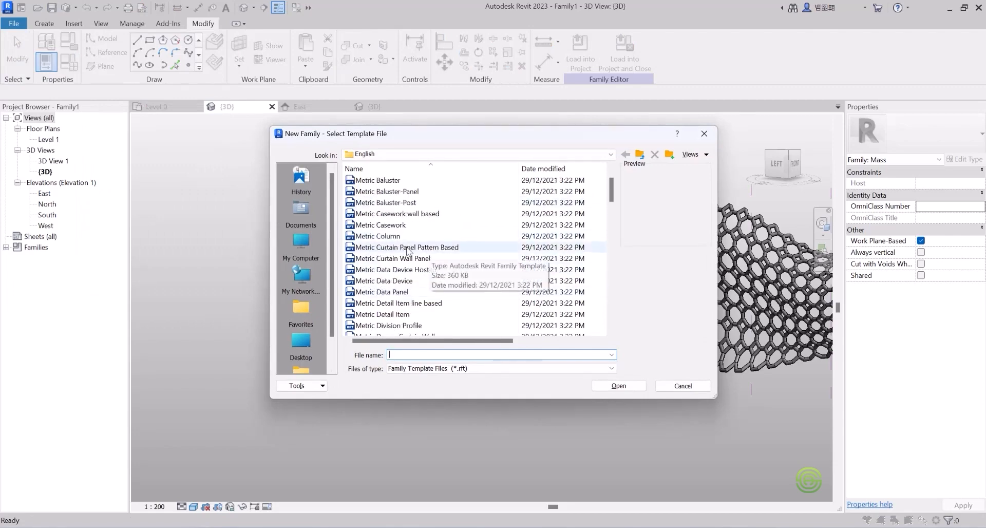
click(419, 248)
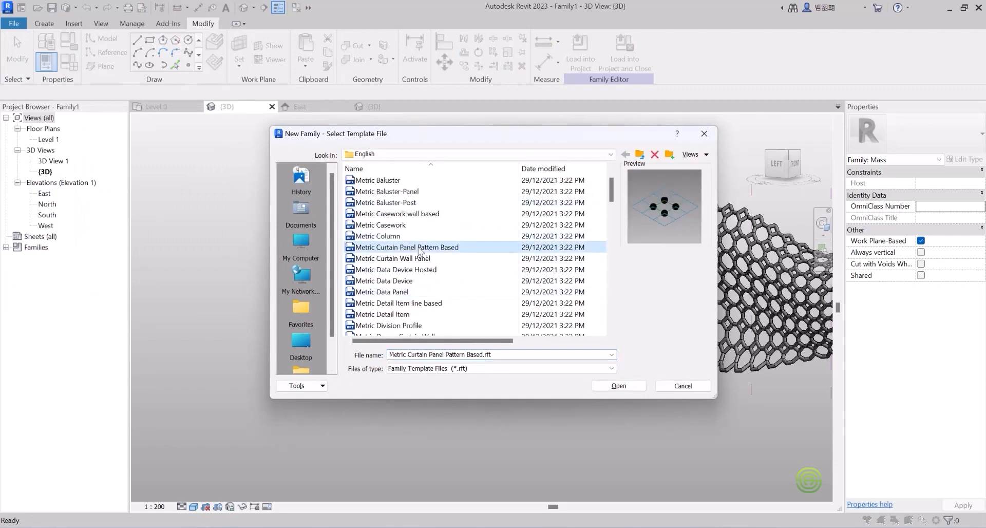
click(619, 386)
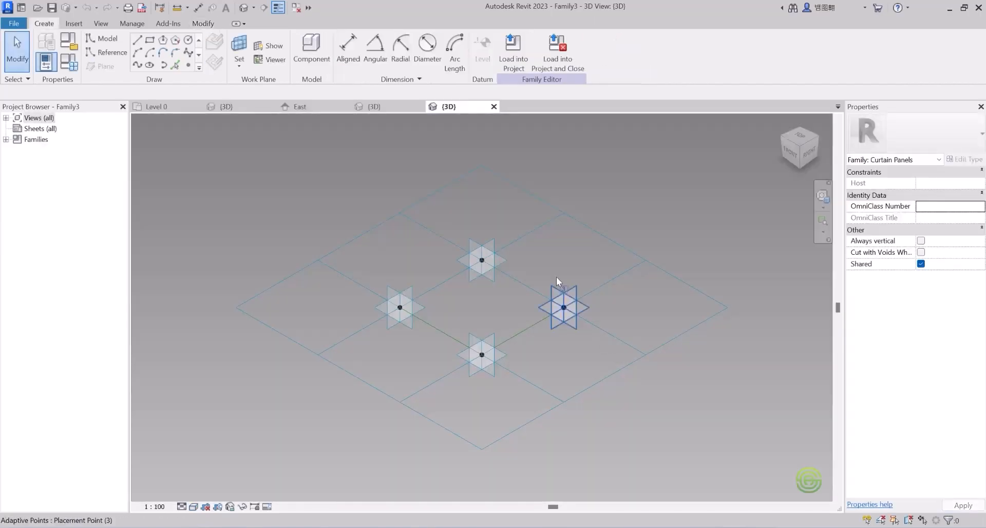
scroll(443, 337, down, 2)
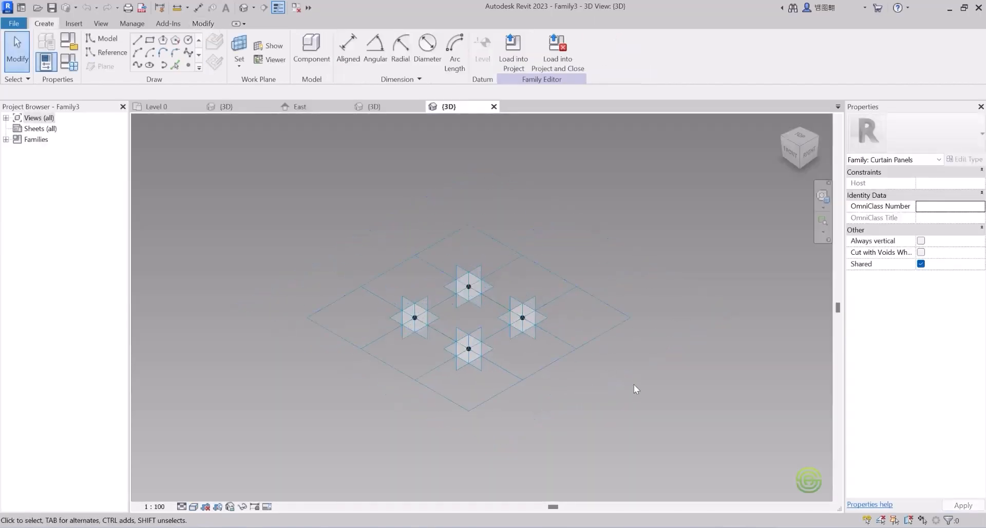
Change the new panel family's tile pattern grid to Rhomboid Checkerboard
click(594, 337)
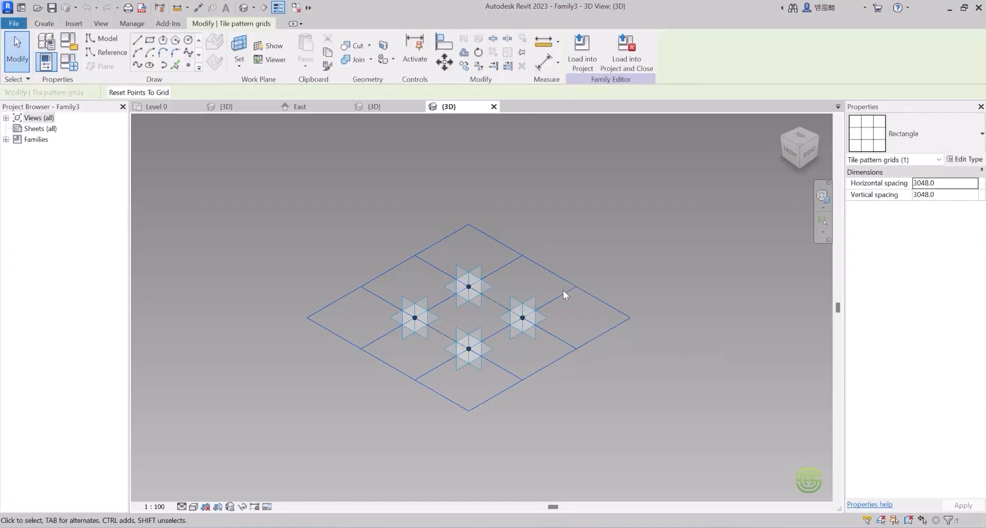
click(913, 133)
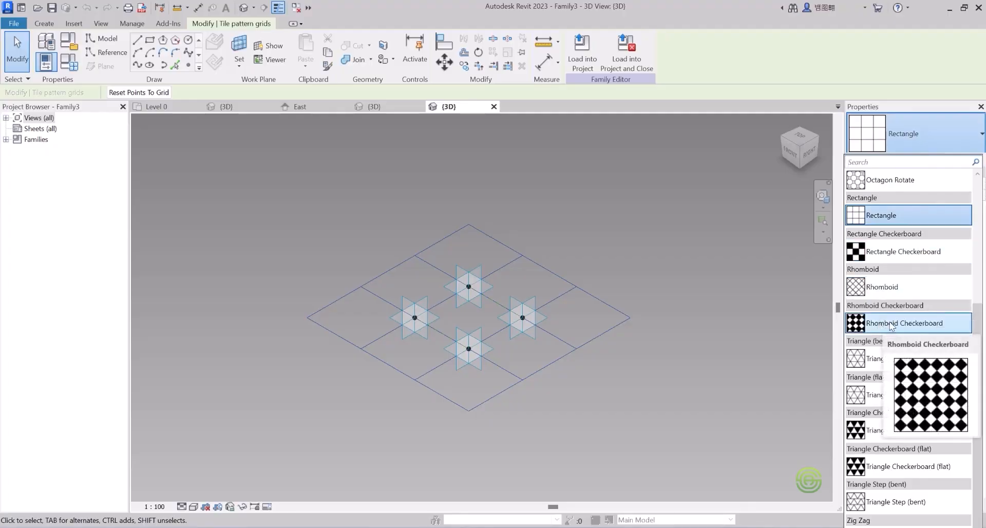
click(890, 324)
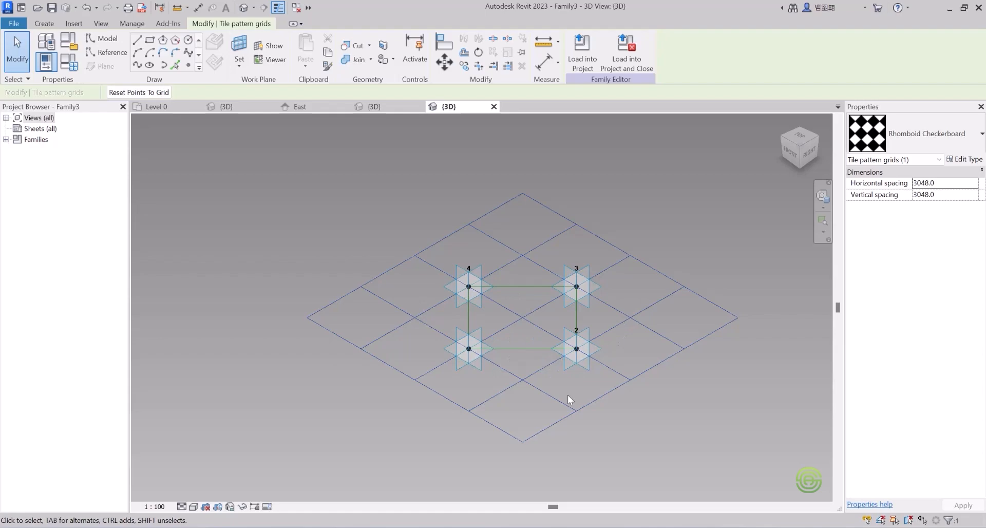
scroll(552, 335, up, 4)
scroll(538, 334, down, 2)
shift+middle_drag(511, 324, 455, 320)
scroll(485, 325, up, 2)
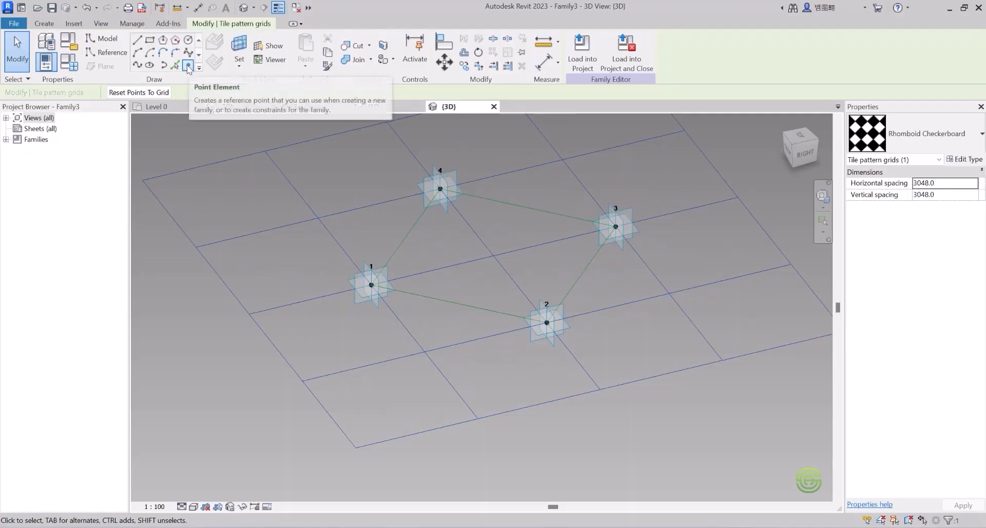
Place a reference point at the middle of the reference line between adaptive points 1 and 2
click(187, 67)
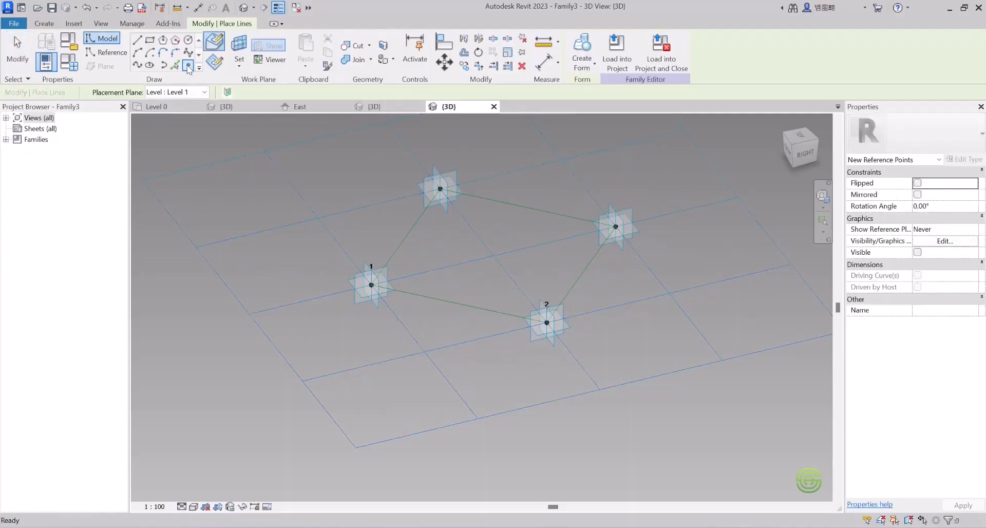
click(459, 303)
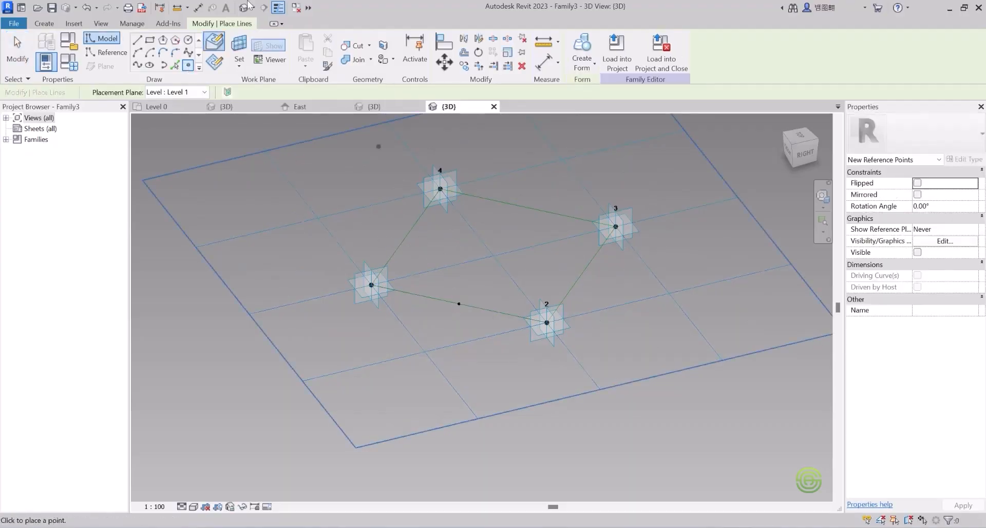
key(Escape)
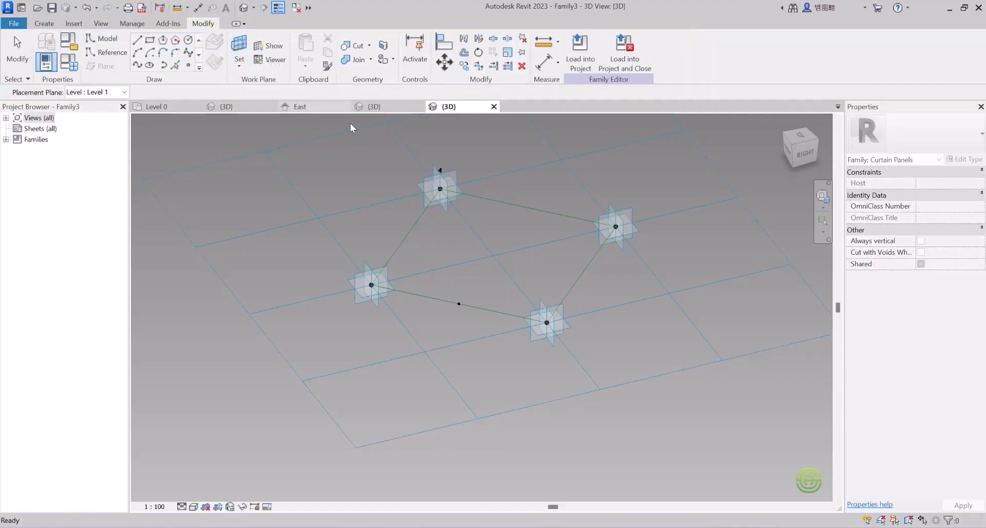
Set the work plane to the new reference point's plane perpendicular to its host line and show that plane
click(457, 304)
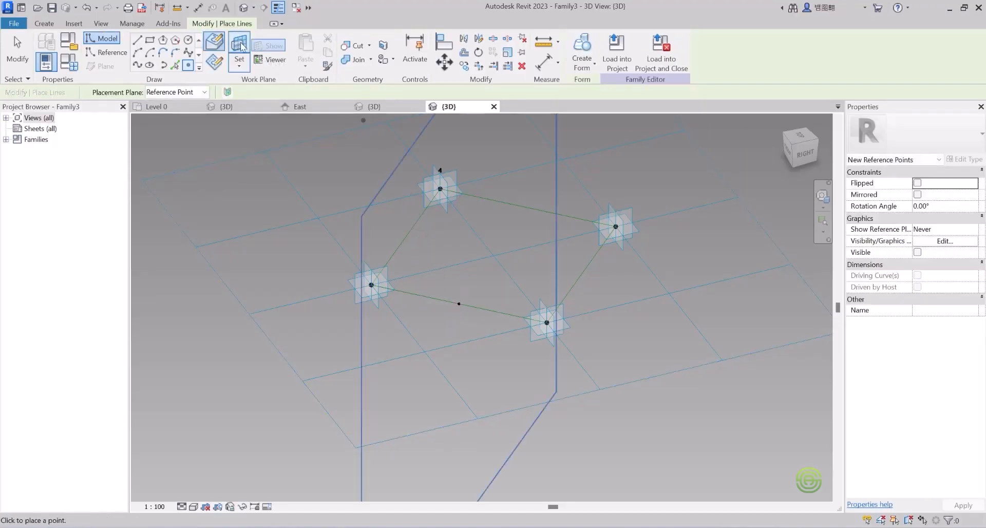
scroll(488, 340, down, 3)
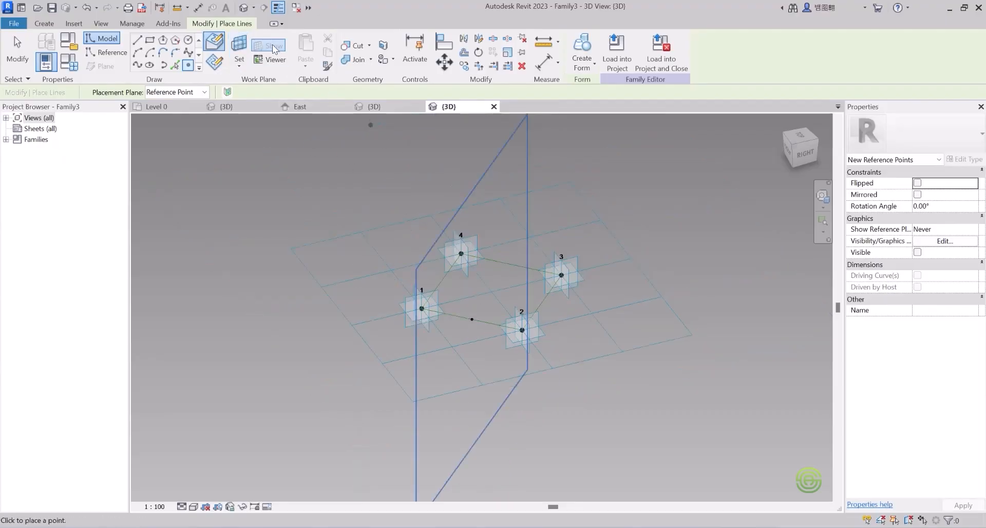
key(Escape)
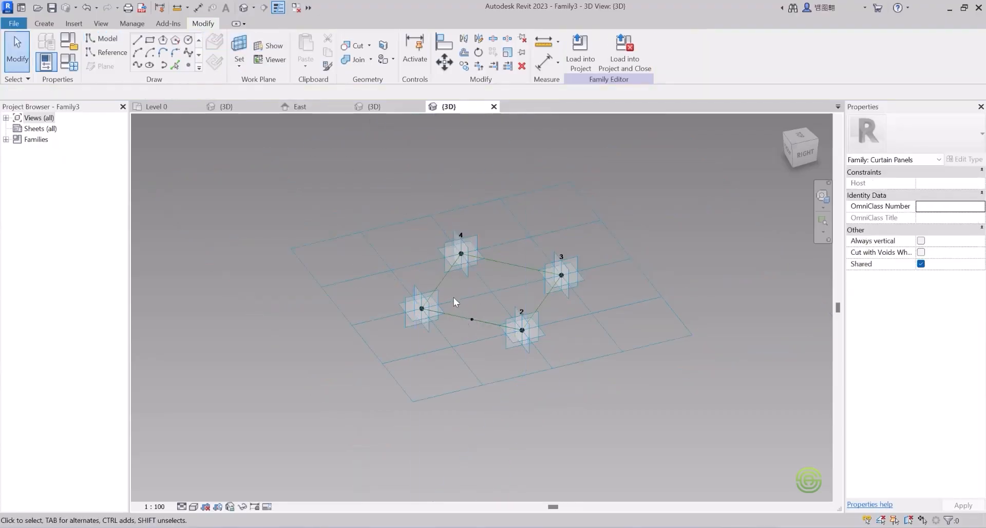
click(268, 46)
shift+middle_drag(467, 306, 436, 295)
scroll(458, 311, up, 5)
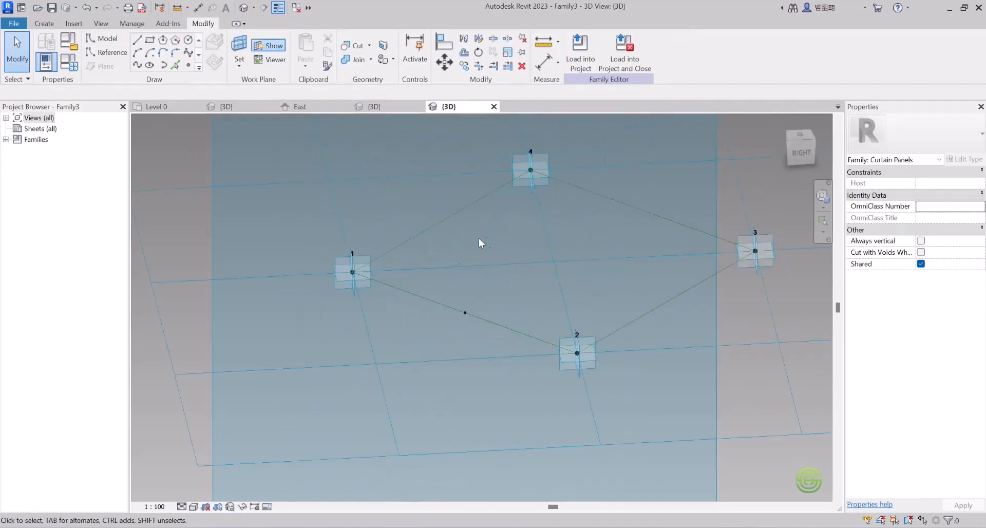
scroll(480, 310, up, 4)
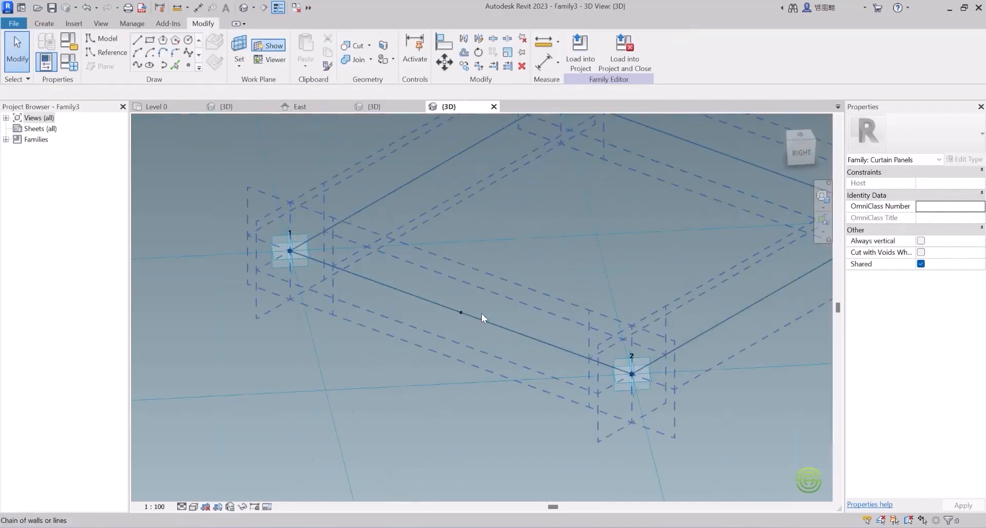
Sketch a six-sided polygon with sides of about 500 mm, centred on the reference point between adaptive points 1 and 2
click(164, 40)
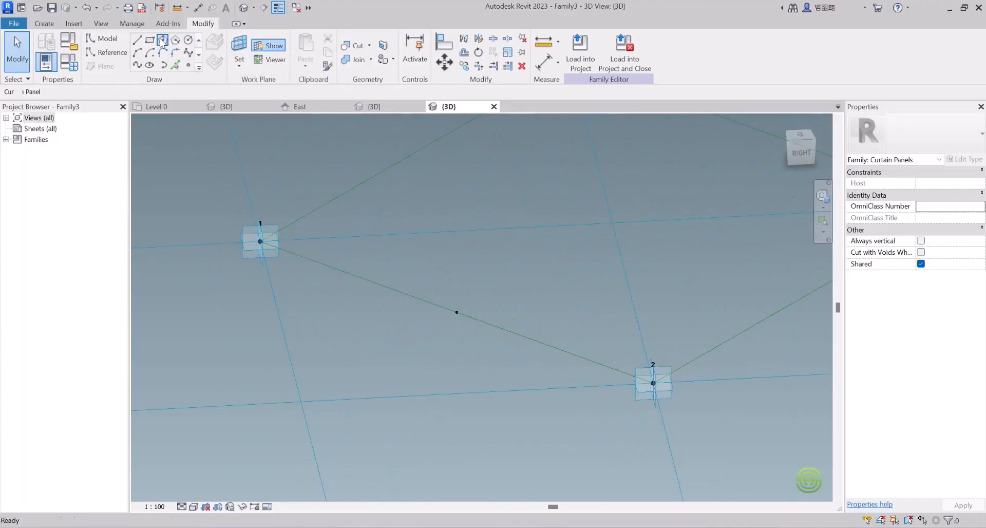
click(456, 312)
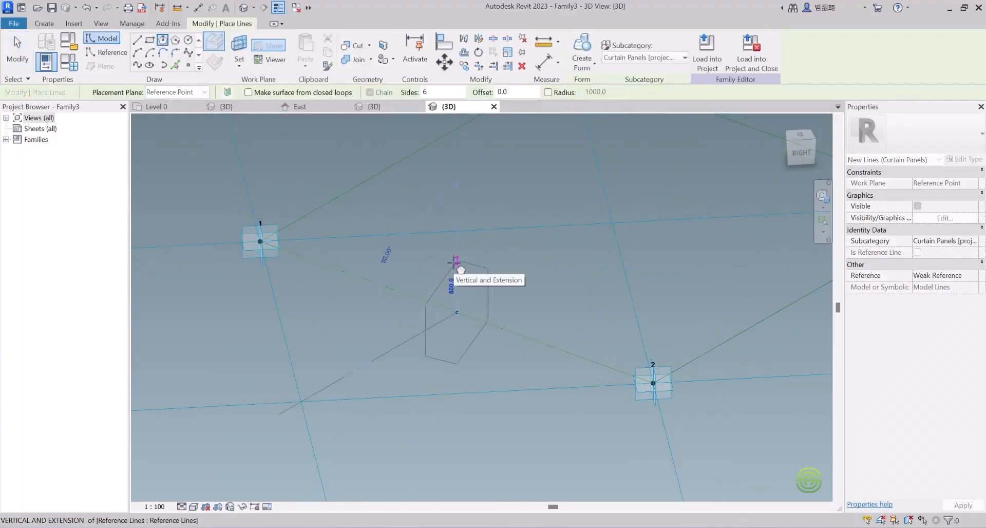
click(457, 262)
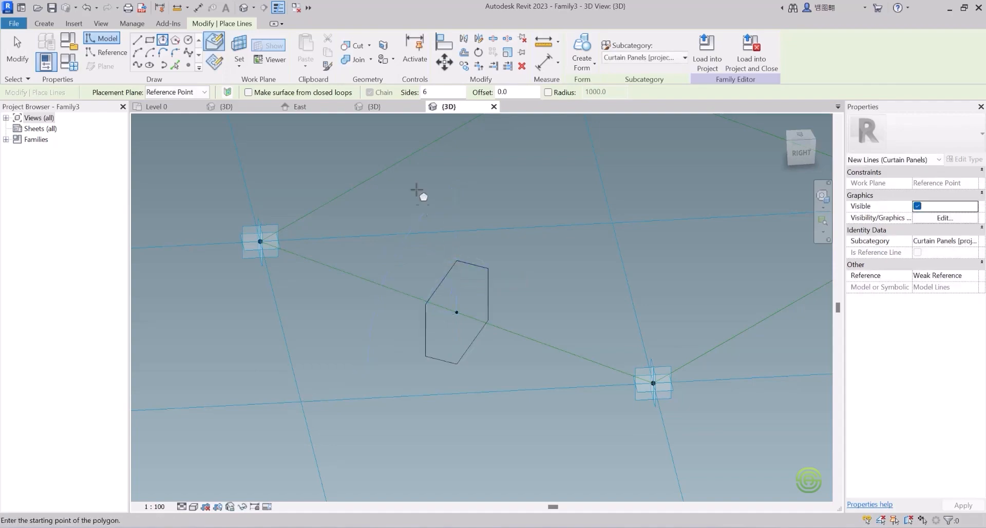
scroll(403, 296, down, 4)
scroll(414, 305, down, 3)
key(Escape)
key(Escape)
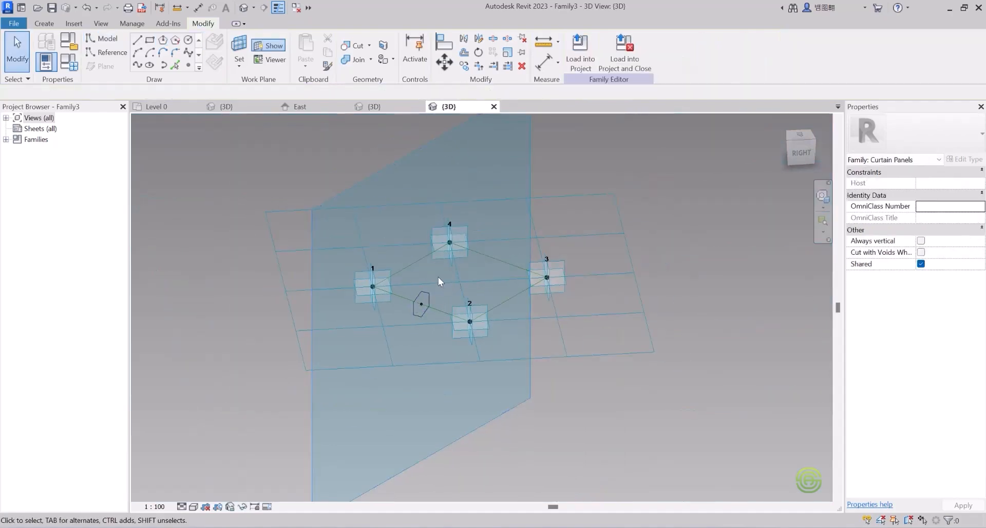
Create a solid form by sweeping the hexagon along the closed chain of reference lines through the four adaptive points
click(429, 298)
scroll(504, 301, up, 3)
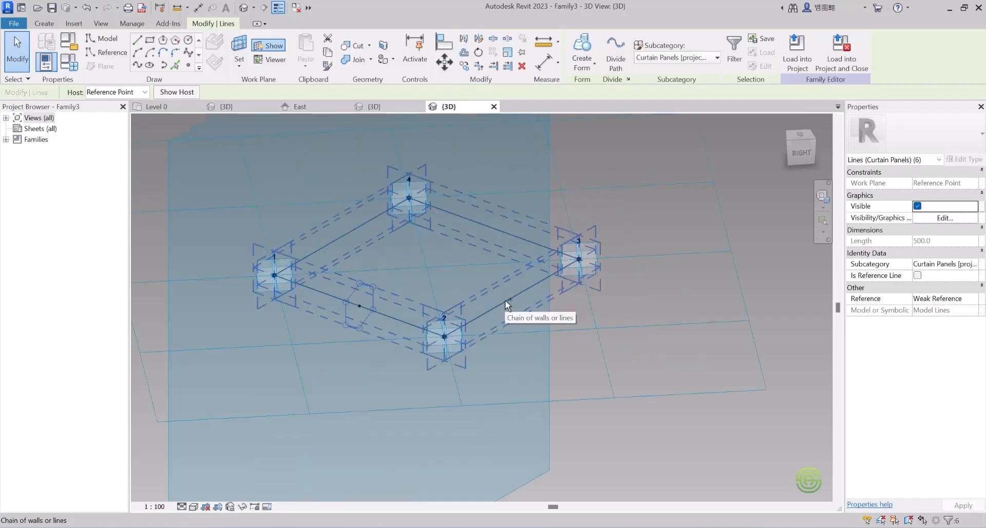
click(504, 300)
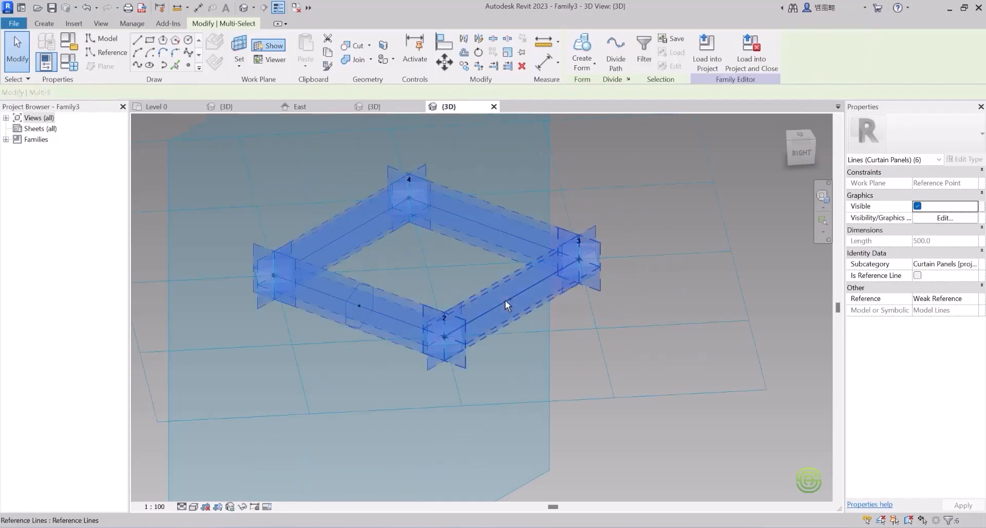
click(587, 67)
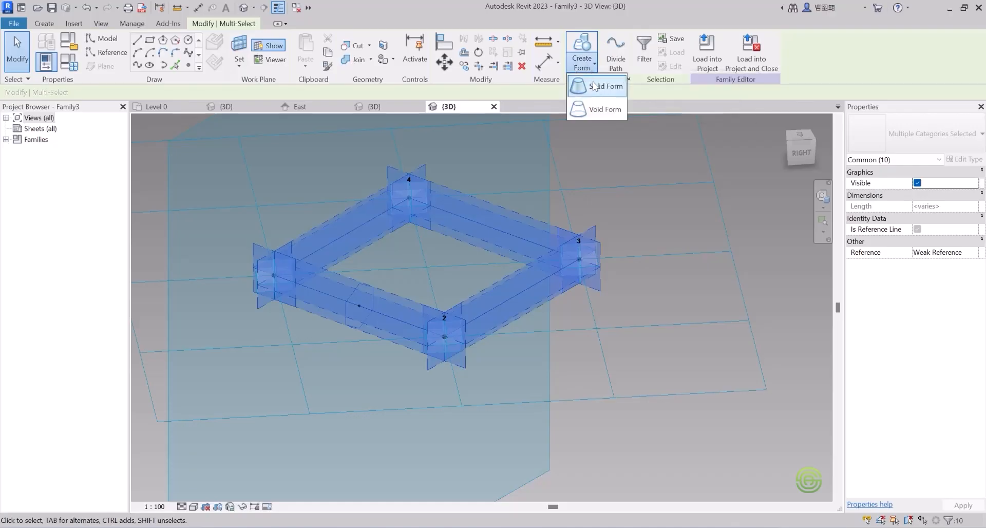
click(598, 87)
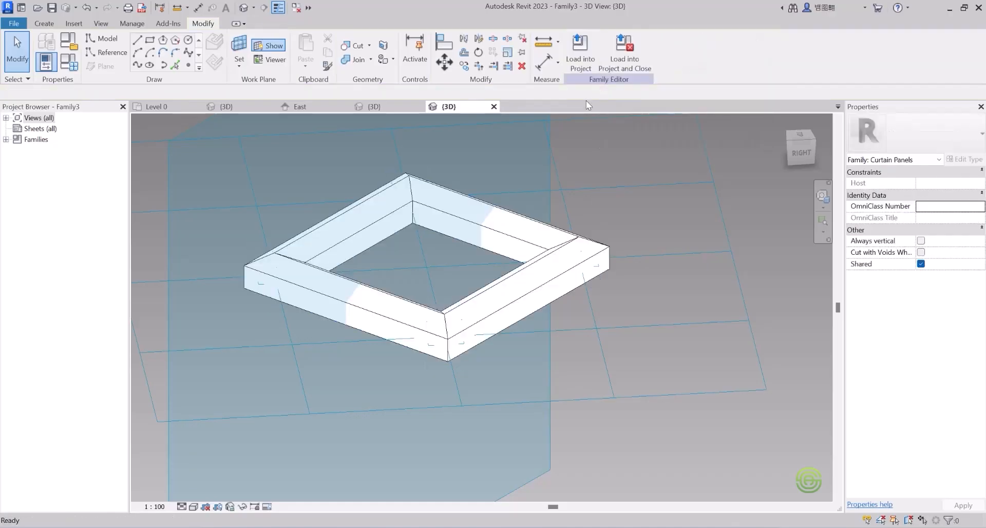
scroll(490, 311, down, 3)
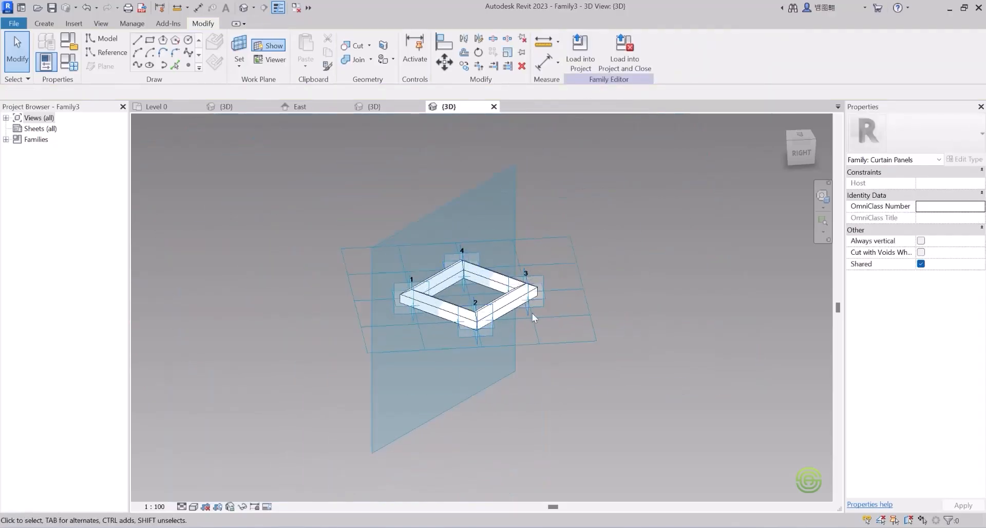
scroll(508, 296, up, 3)
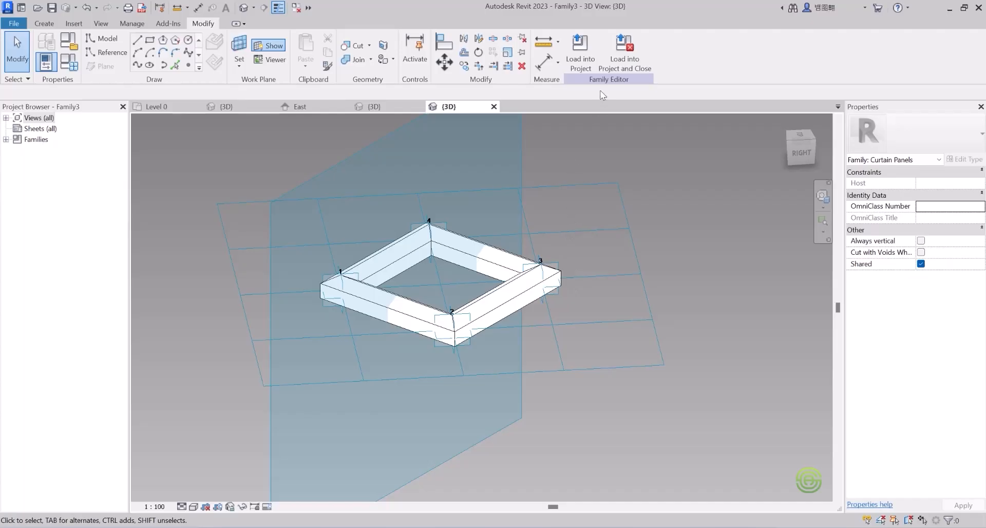
Load the rhomboid panel family into Family1
click(579, 58)
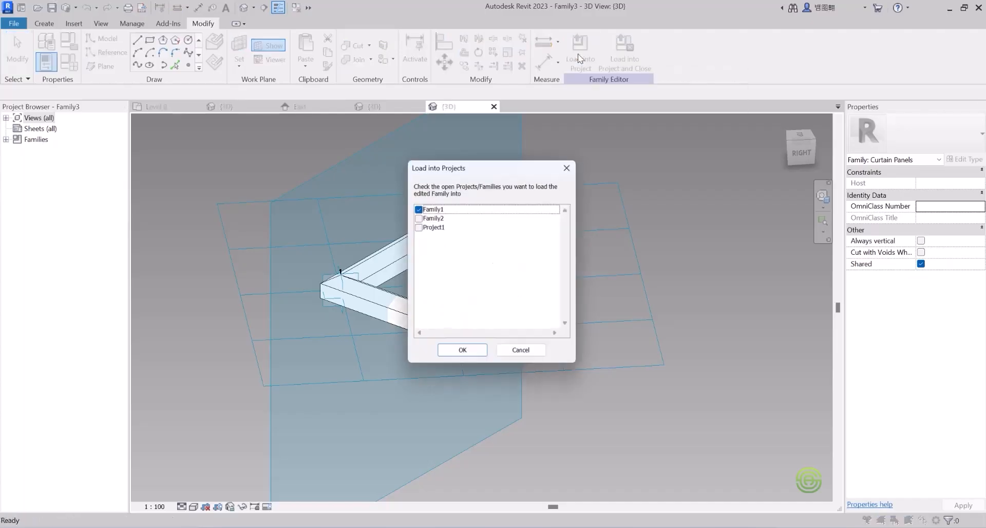
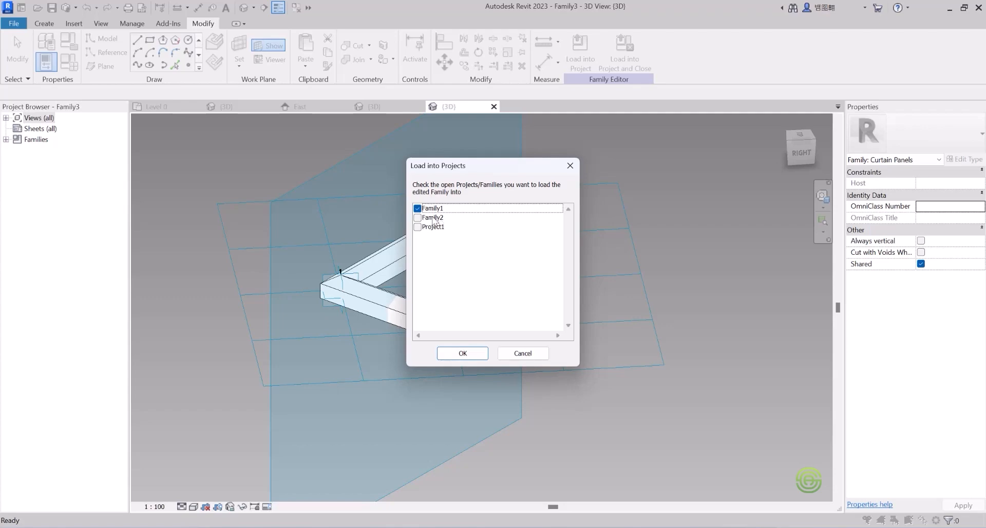
click(434, 209)
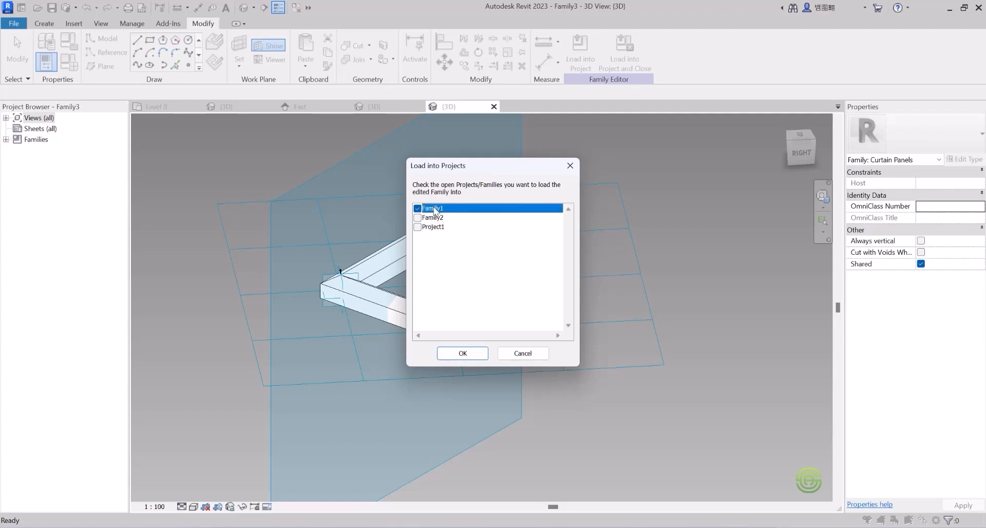
click(462, 353)
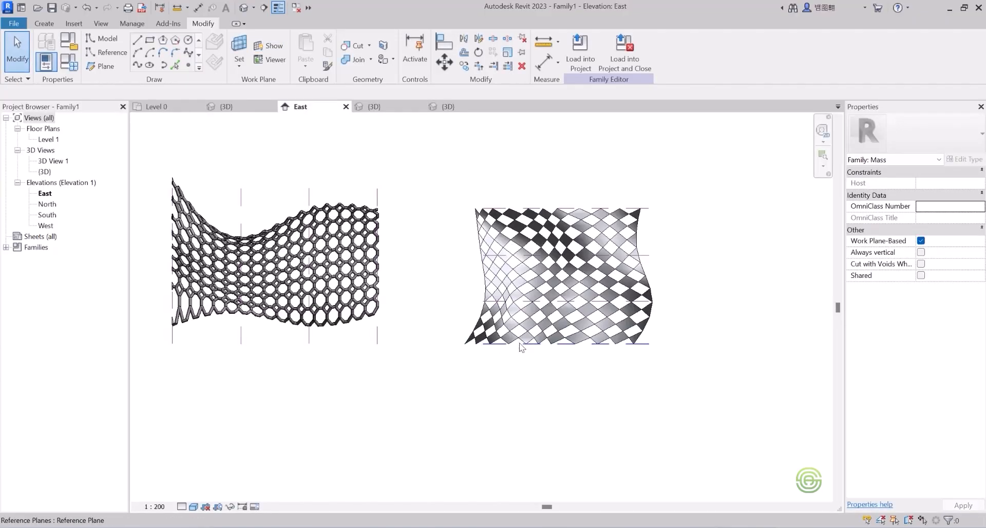
Apply the Family3 panel to the rhomboid checkerboard divided surface in the mass family's 3D view
middle_drag(538, 319, 494, 331)
scroll(501, 327, down, 3)
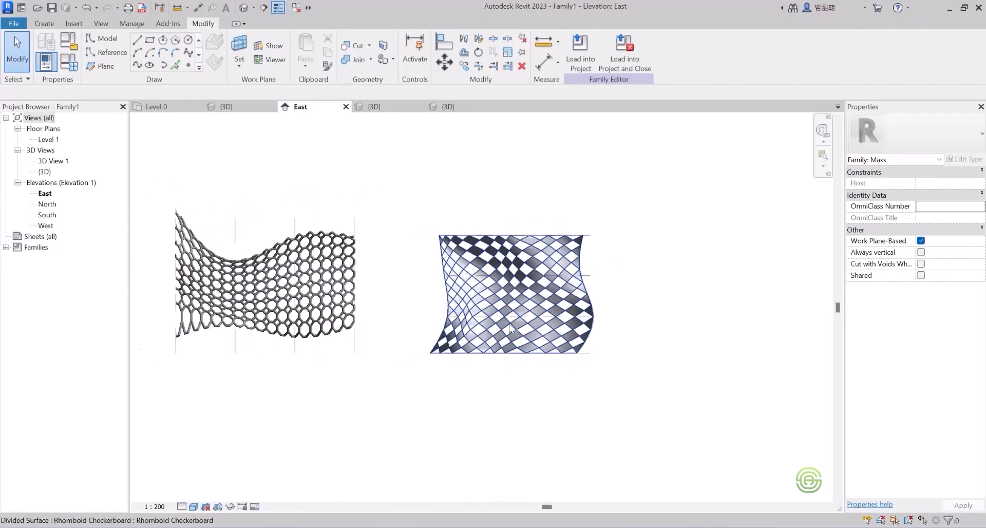
click(234, 106)
scroll(411, 244, down, 3)
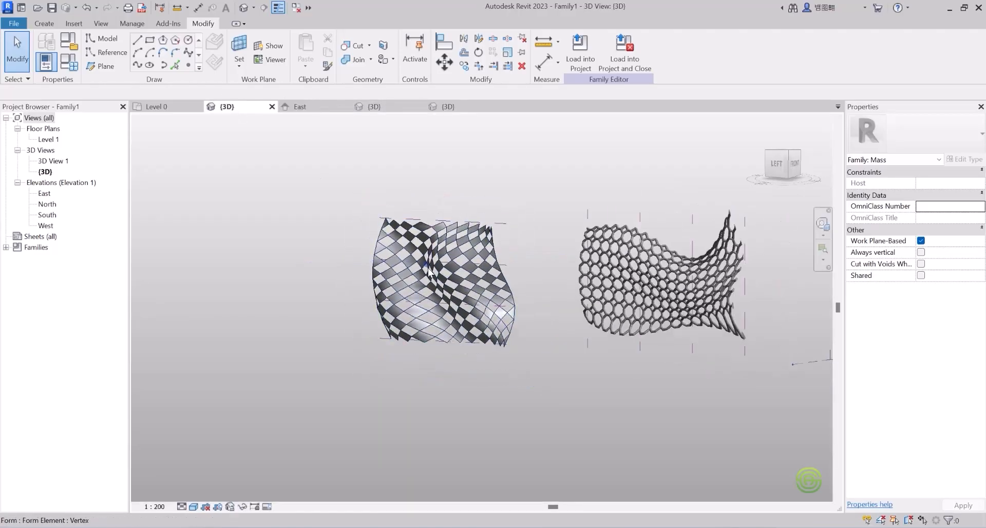
scroll(487, 308, up, 4)
click(466, 200)
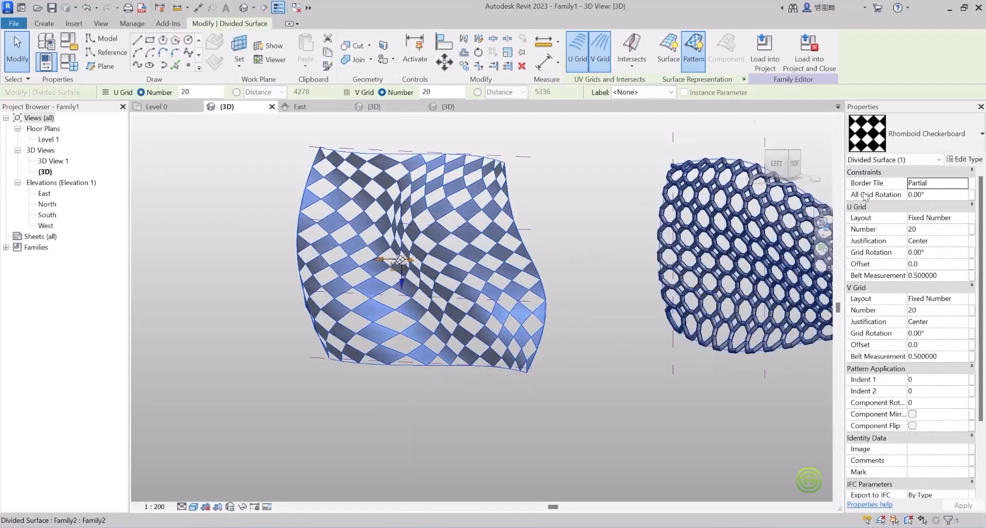
click(937, 131)
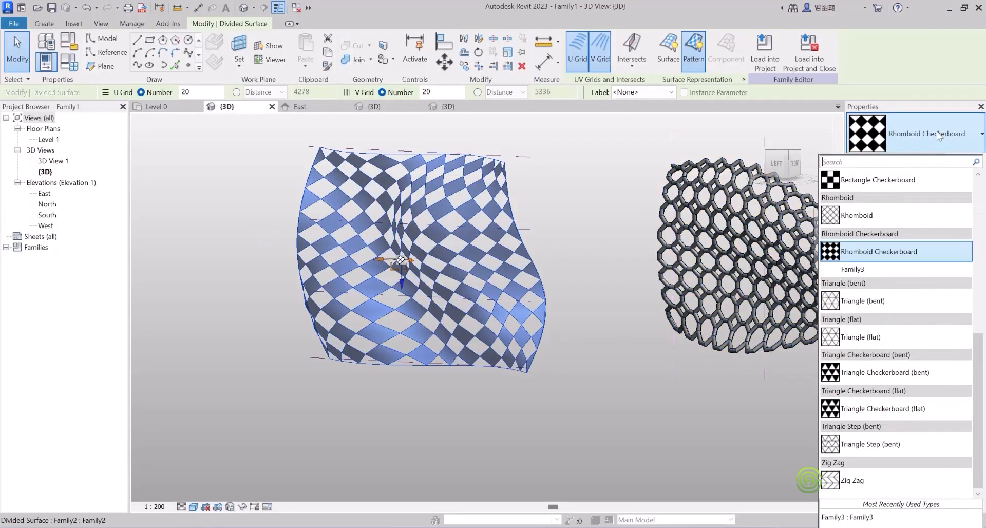
click(861, 270)
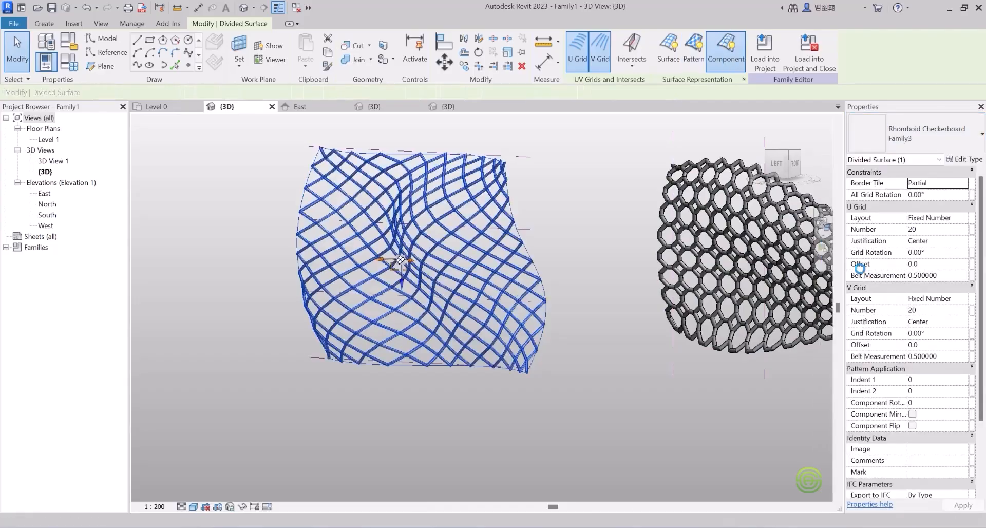
Examine the two panelled surfaces from several angles
shift+middle_drag(476, 242, 410, 236)
scroll(453, 240, up, 2)
scroll(410, 238, down, 3)
mouse_move(436, 271)
shift+middle_down()
mouse_move(416, 273)
mouse_move(432, 257)
shift+middle_up()
scroll(590, 257, up, 3)
shift+middle_drag(591, 270, 372, 222)
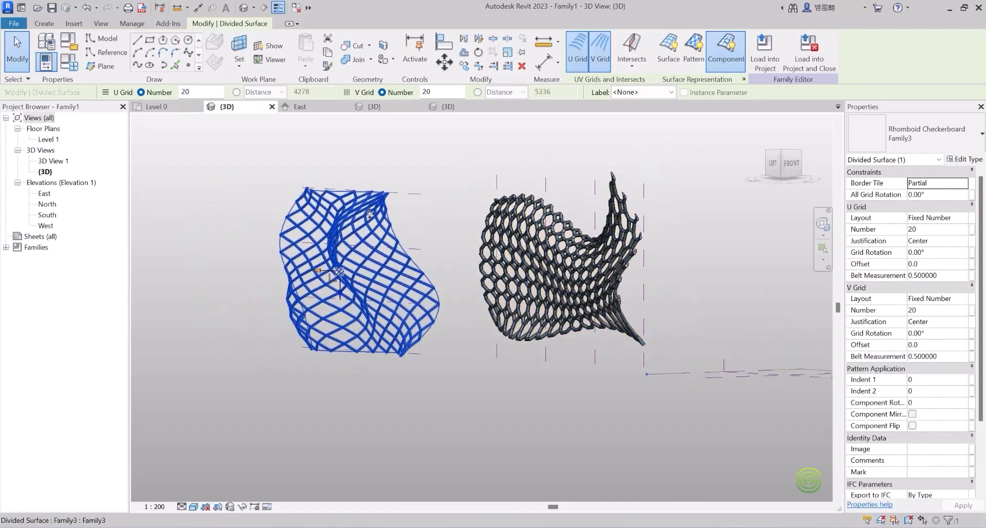
scroll(376, 264, down, 5)
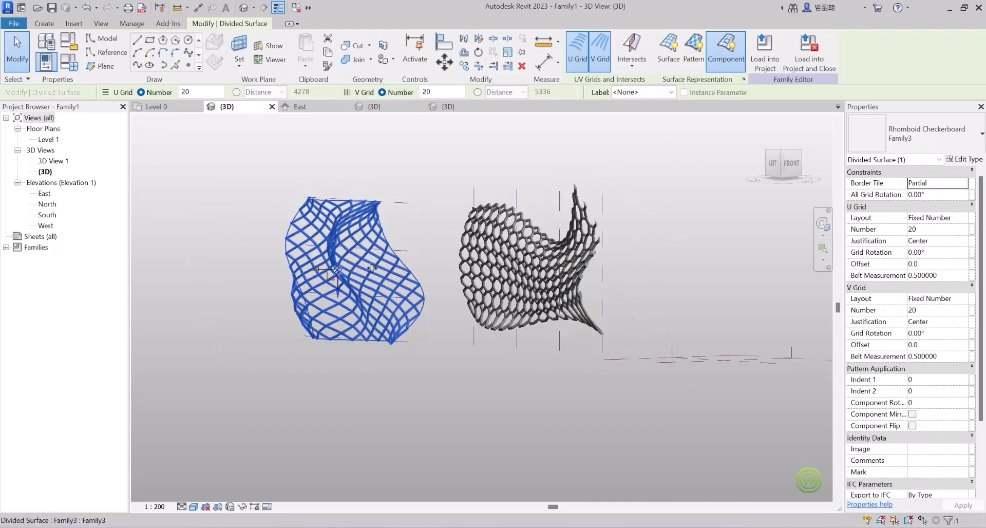
shift+middle_drag(417, 271, 506, 325)
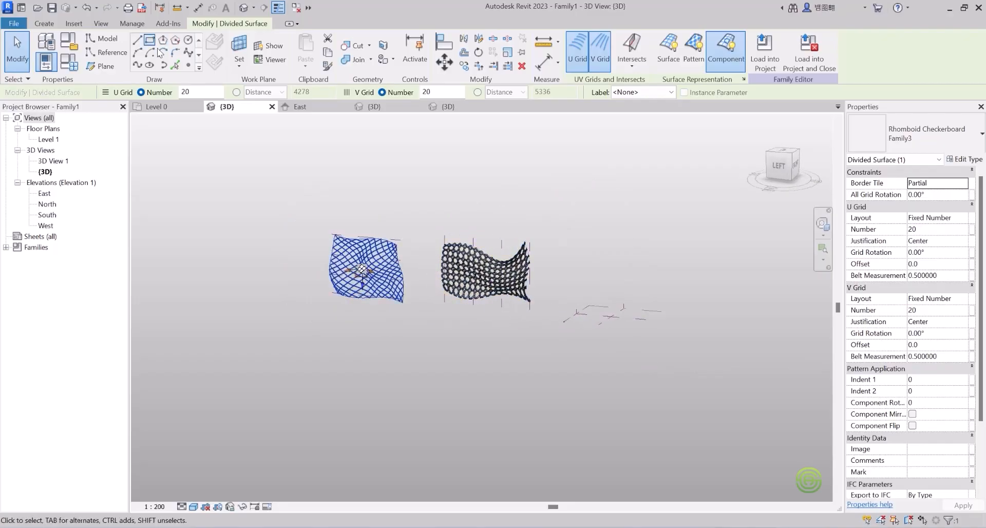
shift+middle_drag(462, 267, 618, 370)
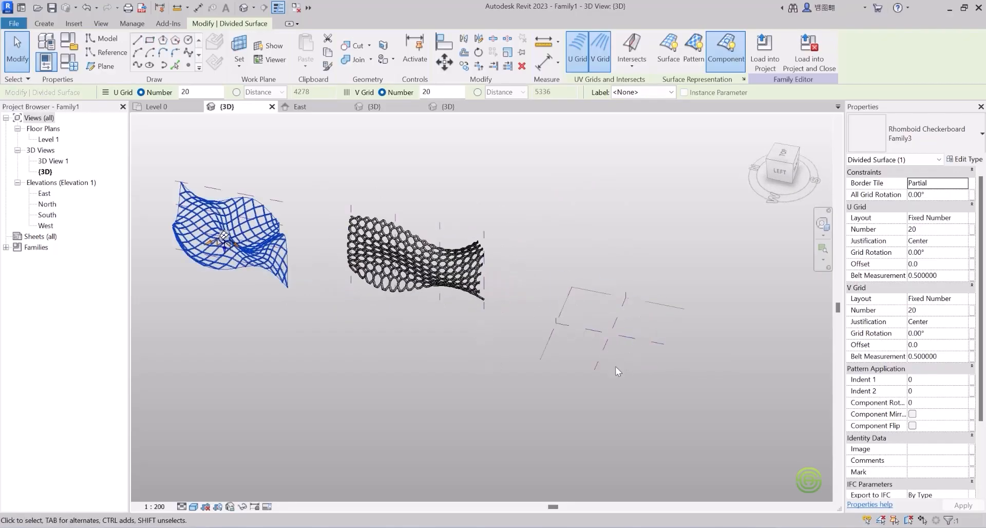
Sketch a small rectangle in one quadrant of the Level 1 plane, beside the crossing reference planes
click(543, 352)
scroll(457, 318, down, 3)
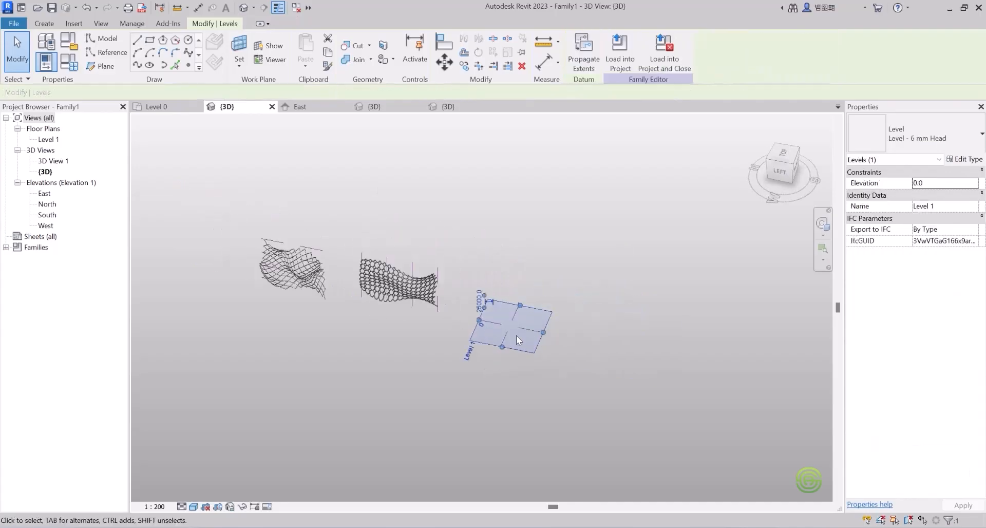
scroll(534, 340, up, 5)
shift+middle_drag(534, 340, 519, 323)
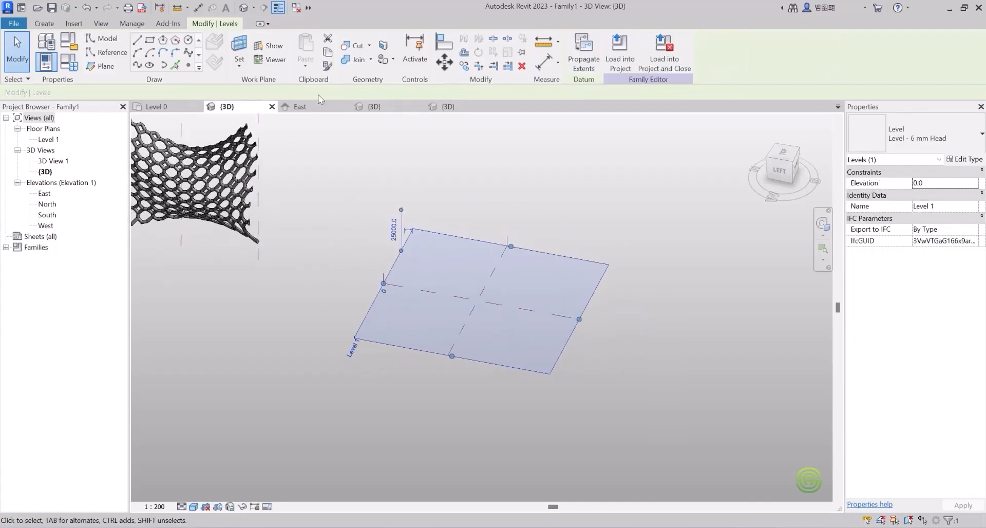
click(150, 39)
click(424, 250)
click(459, 282)
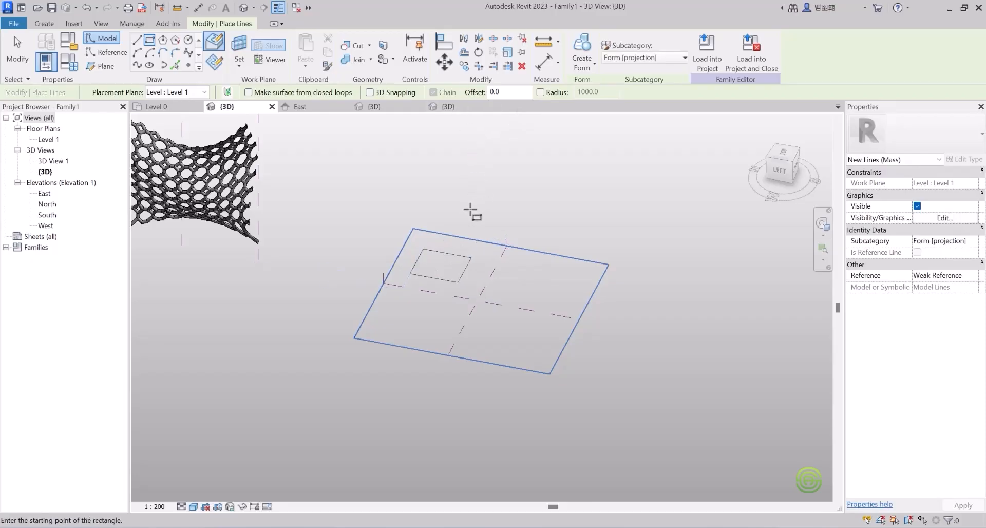
key(Escape)
key(Escape)
Create a solid form from the rectangle and raise its top face to a height of about 78000 mm
click(452, 255)
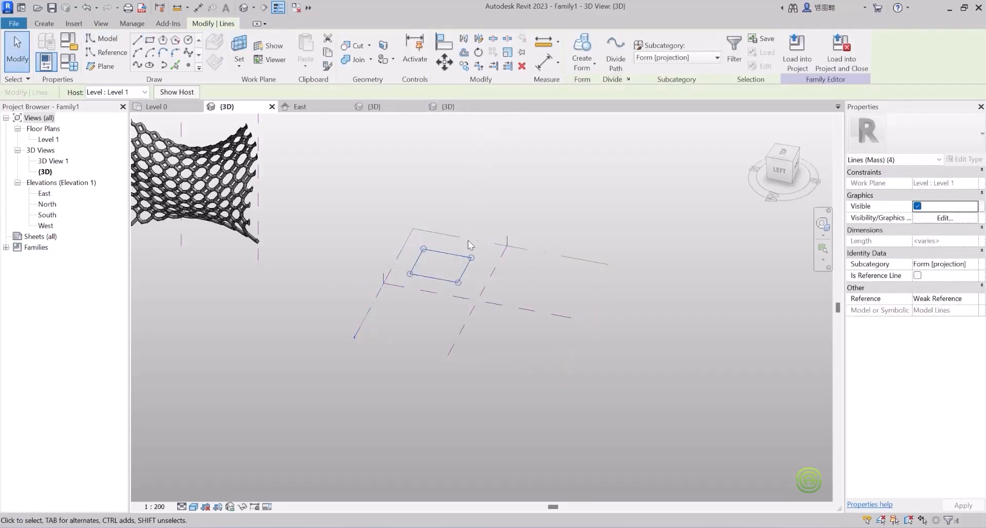
click(586, 66)
click(598, 88)
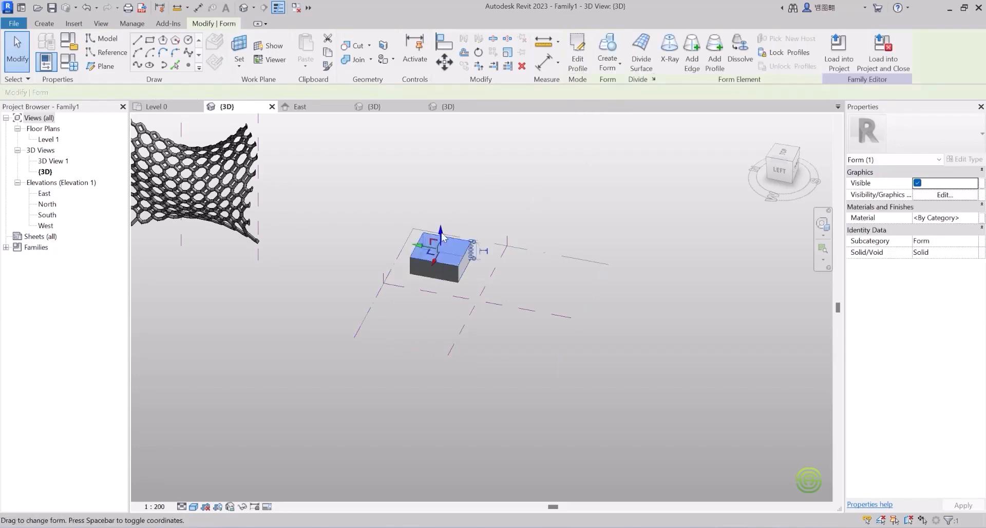
drag(440, 230, 438, 118)
shift+middle_drag(437, 221, 405, 197)
scroll(432, 231, up, 6)
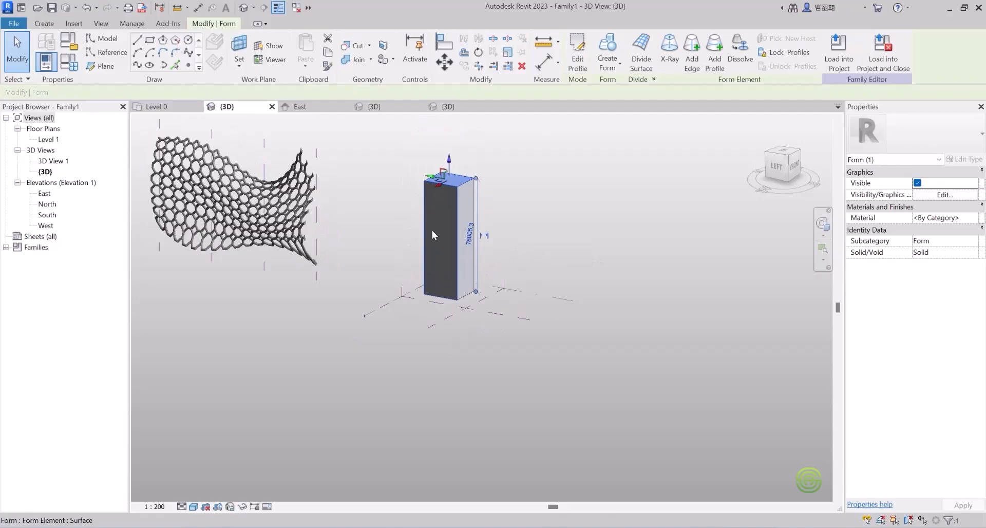
click(462, 202)
scroll(436, 171, up, 3)
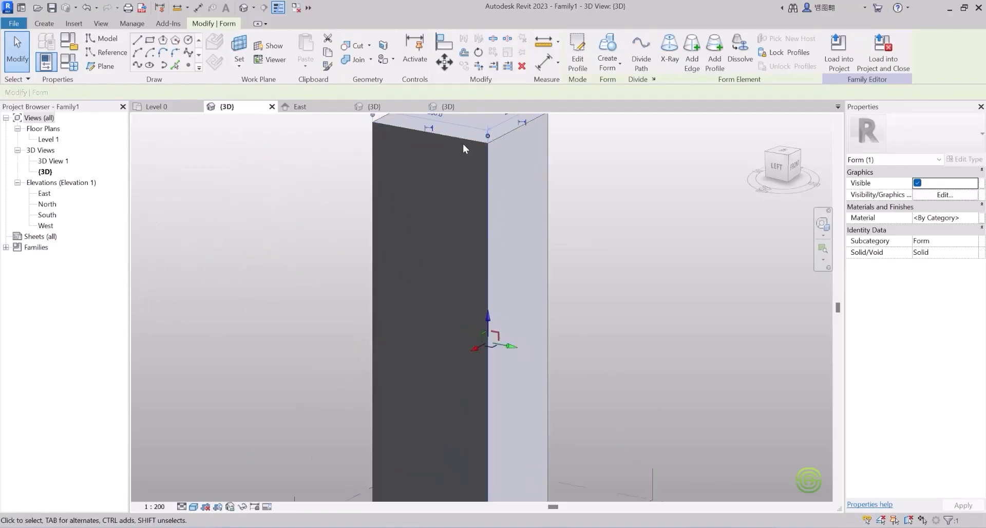
click(471, 143)
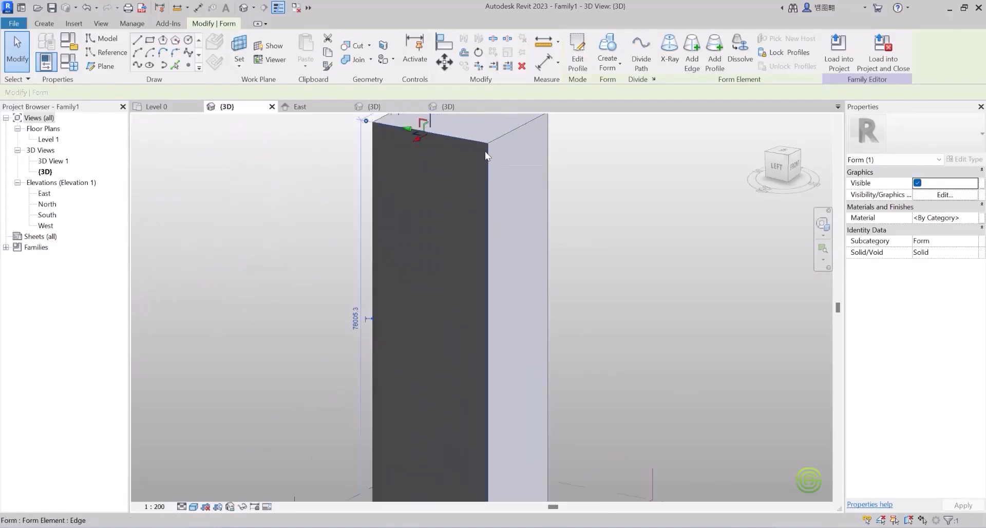
scroll(481, 147, up, 3)
key(Escape)
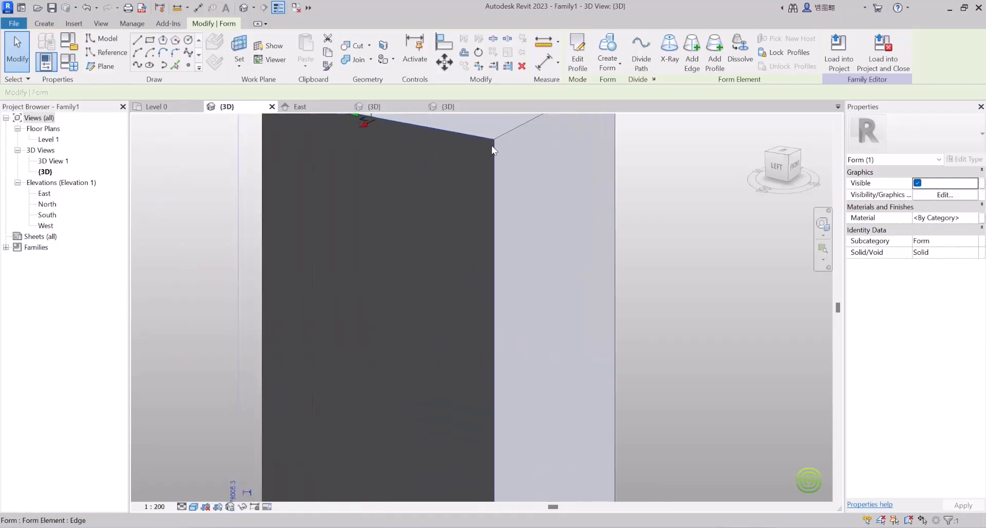
scroll(472, 194, down, 3)
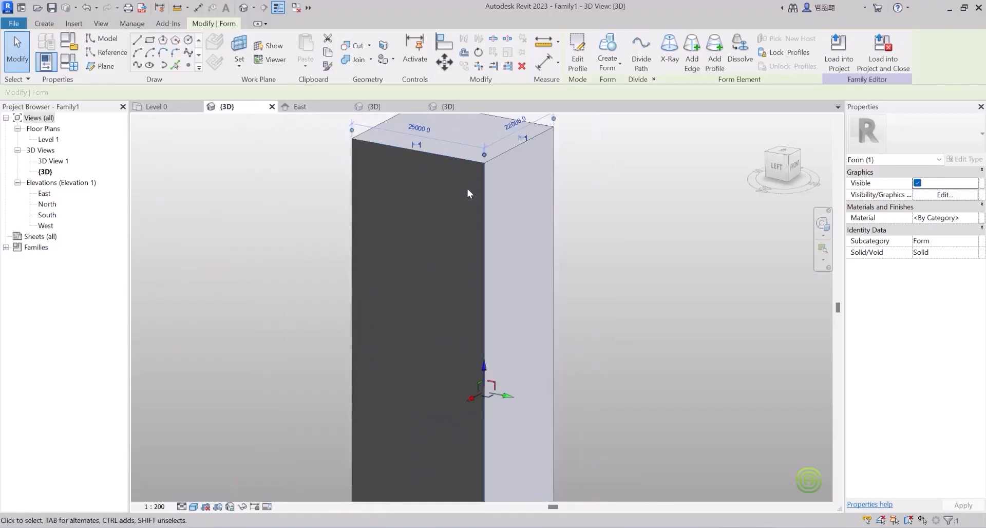
key(Escape)
scroll(434, 191, down, 3)
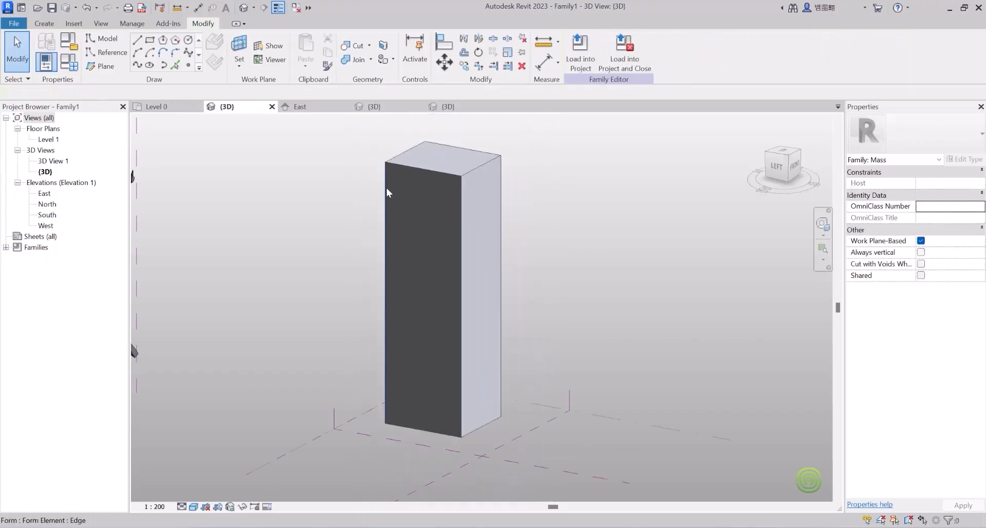
scroll(496, 188, up, 4)
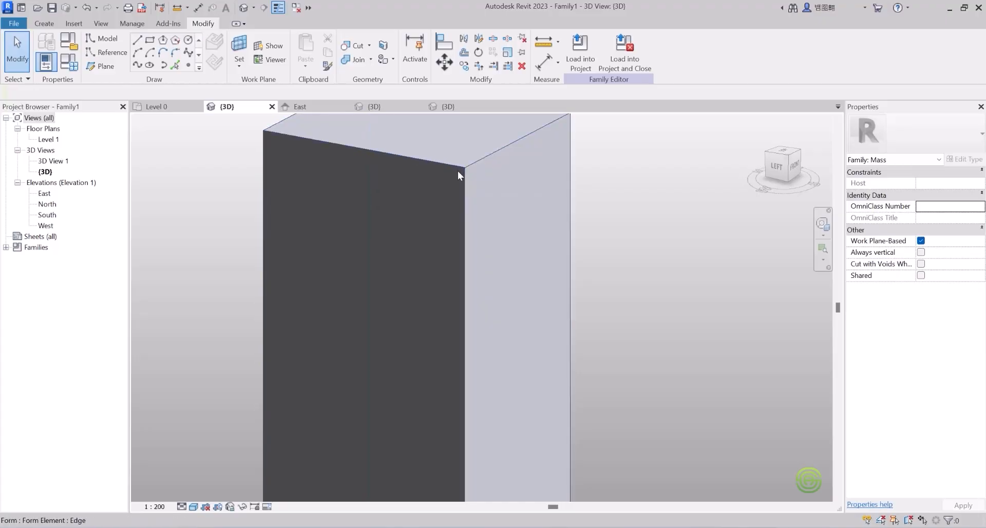
scroll(460, 173, up, 4)
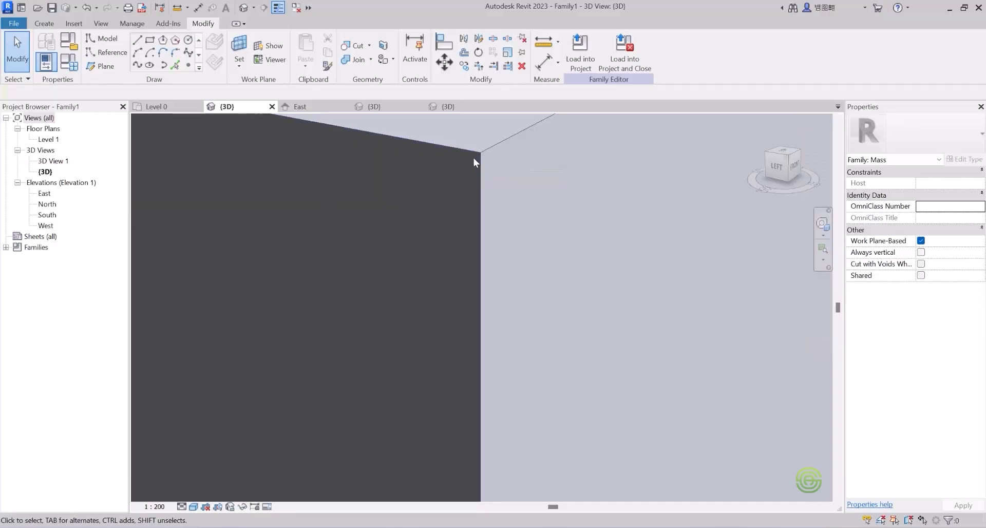
scroll(465, 193, down, 2)
scroll(461, 211, down, 3)
scroll(367, 202, up, 5)
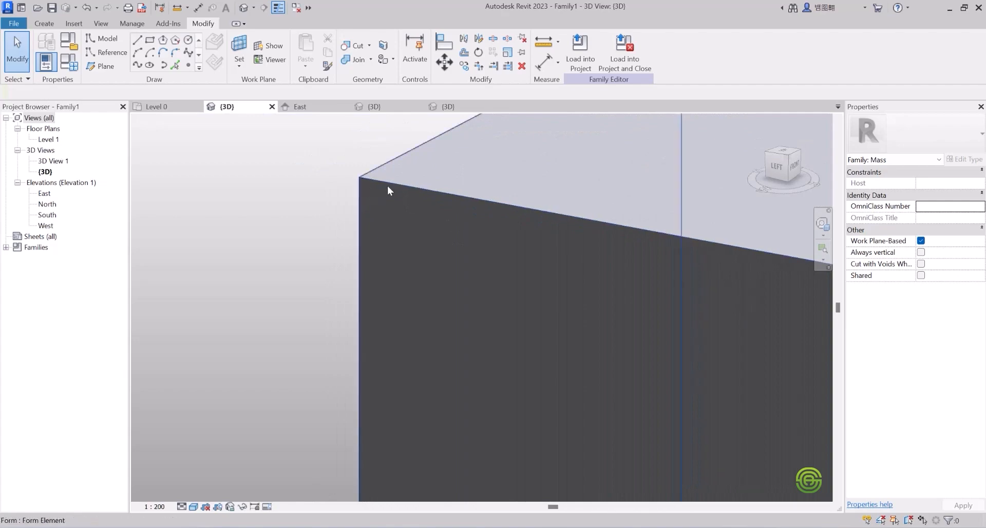
key(Tab)
key(Tab)
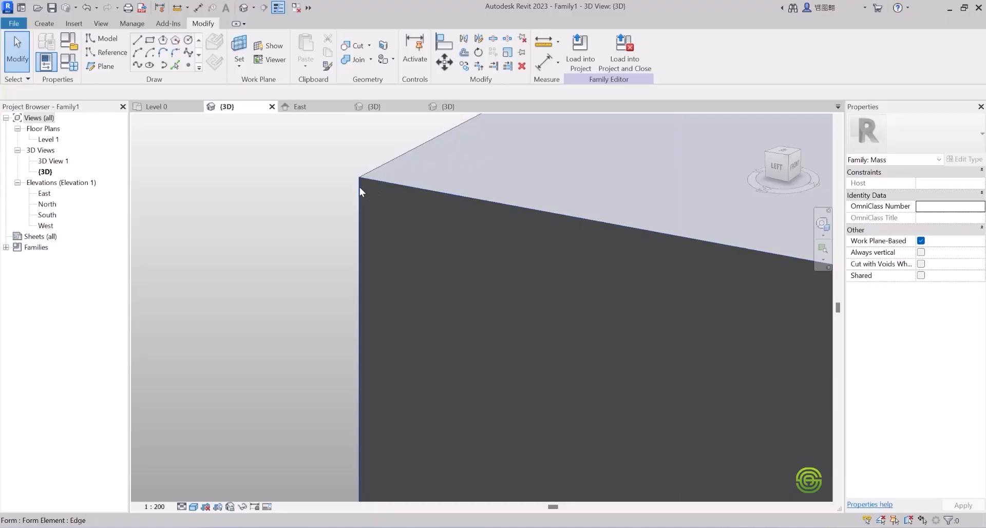
scroll(359, 187, up, 2)
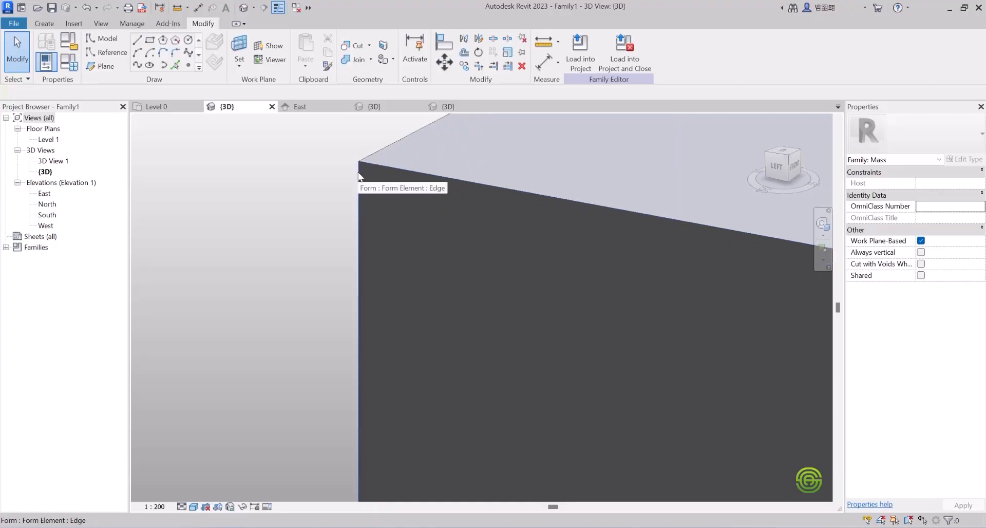
scroll(374, 204, down, 3)
scroll(360, 212, up, 3)
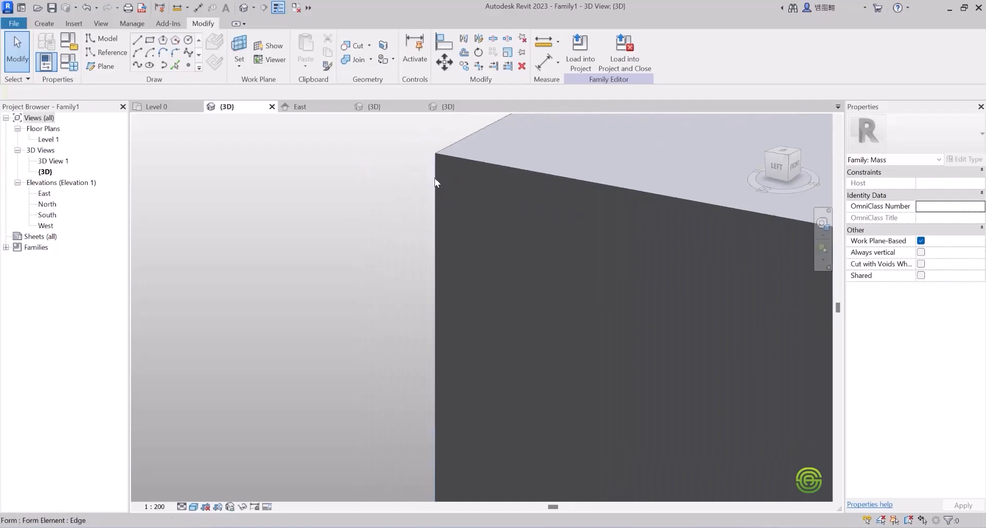
scroll(451, 228, down, 3)
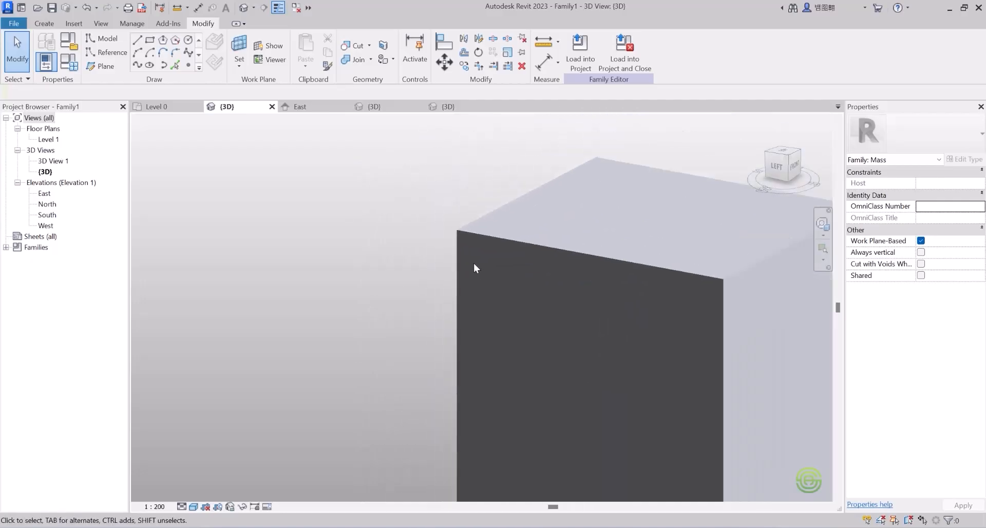
scroll(473, 266, down, 1)
Divide the surface of the tall box form's left face into a UV grid
shift+middle_drag(469, 269, 663, 300)
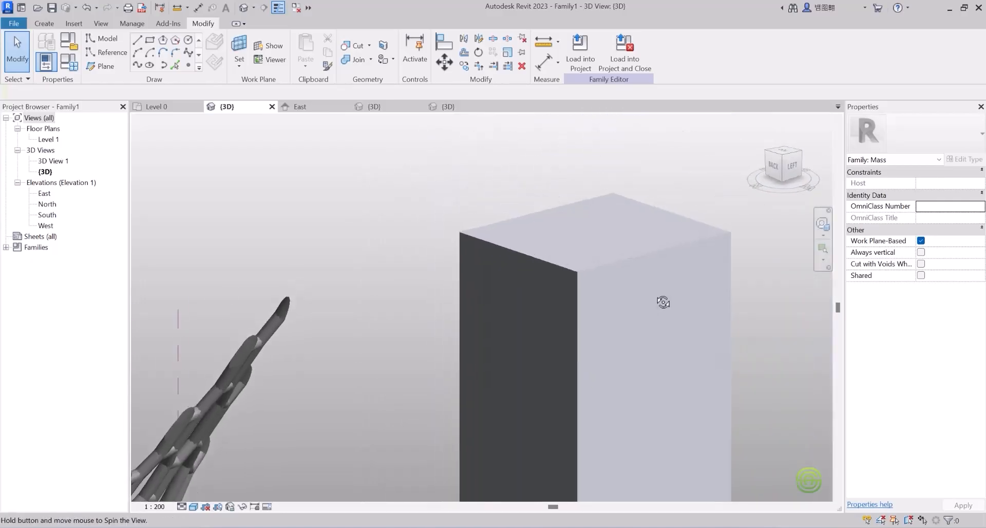
scroll(643, 337, up, 5)
scroll(491, 225, up, 2)
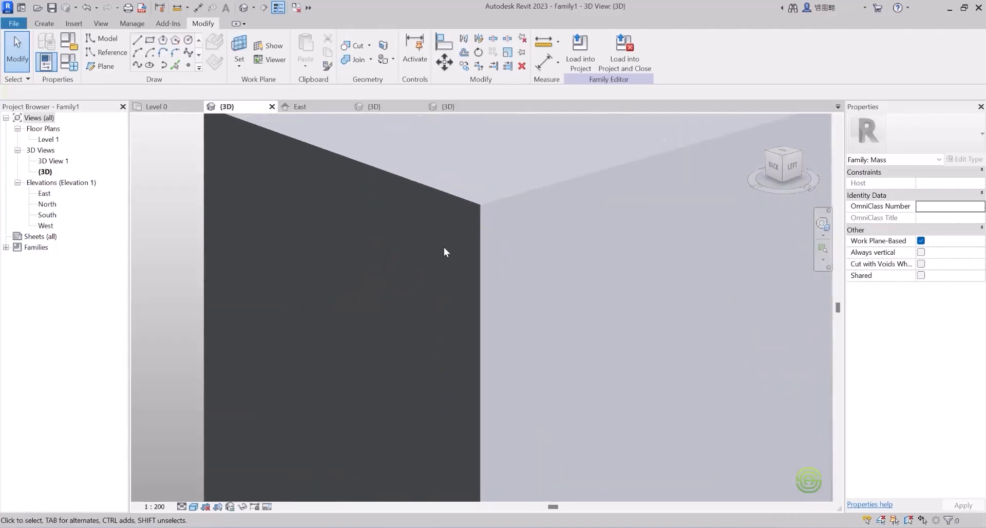
scroll(593, 231, down, 3)
scroll(631, 195, up, 2)
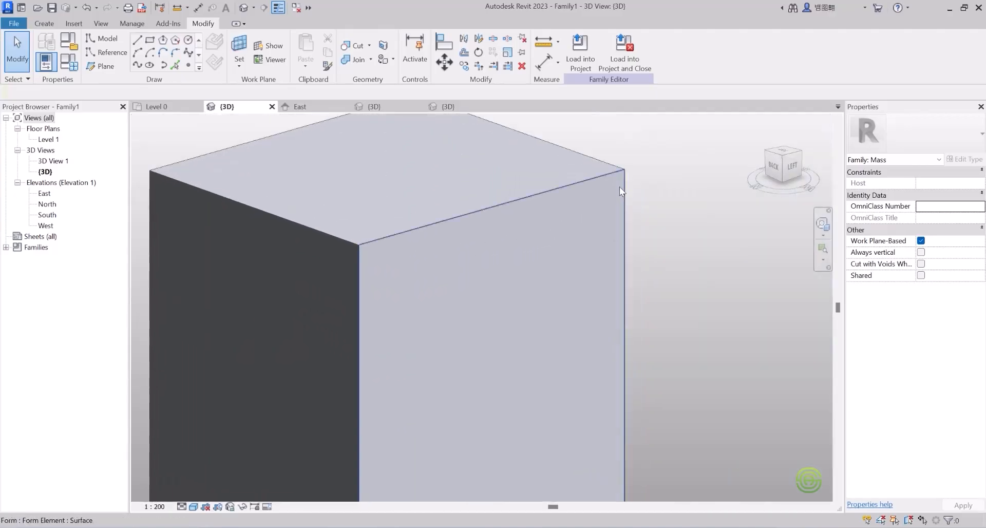
click(619, 187)
scroll(543, 222, down, 4)
shift+middle_drag(546, 256, 431, 256)
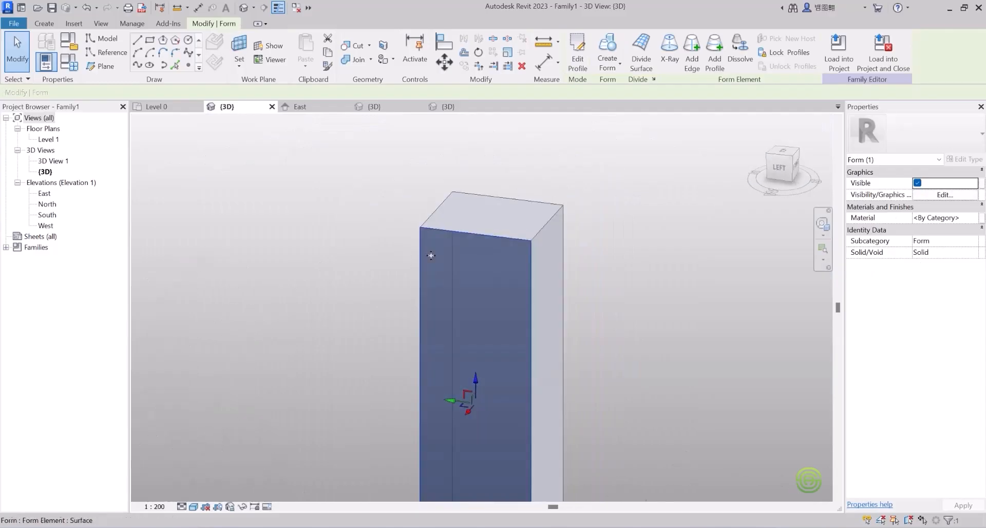
scroll(455, 248, down, 3)
shift+middle_drag(485, 293, 446, 275)
scroll(455, 350, up, 3)
shift+middle_drag(459, 350, 461, 318)
scroll(460, 266, down, 3)
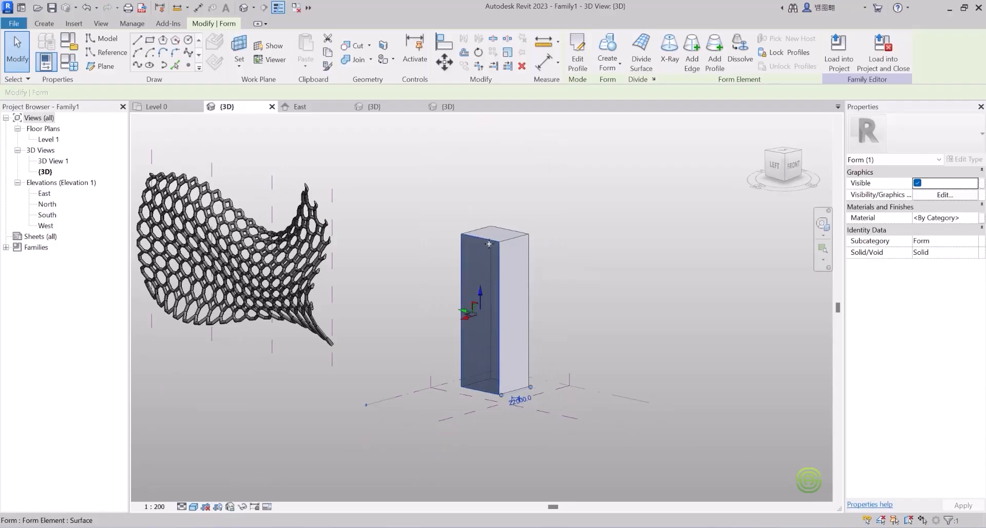
scroll(468, 352, up, 3)
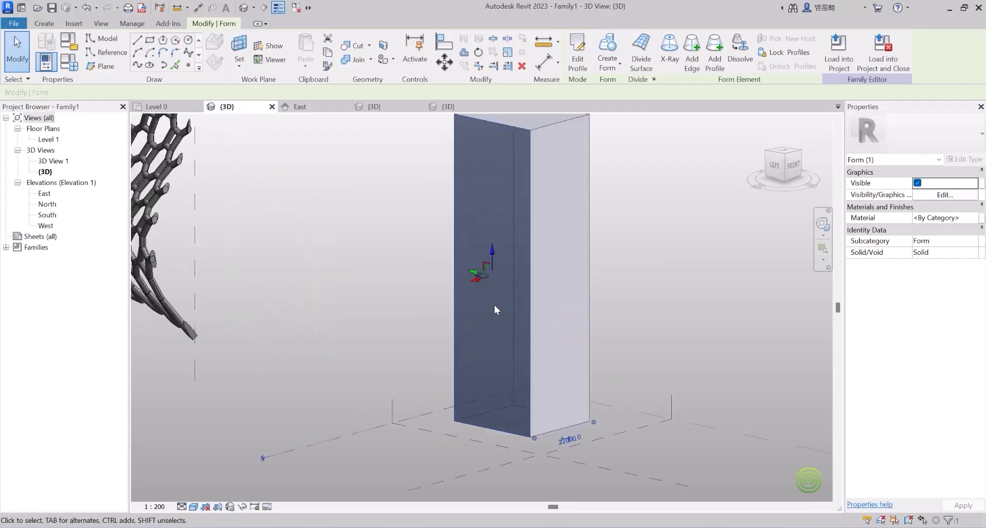
click(640, 57)
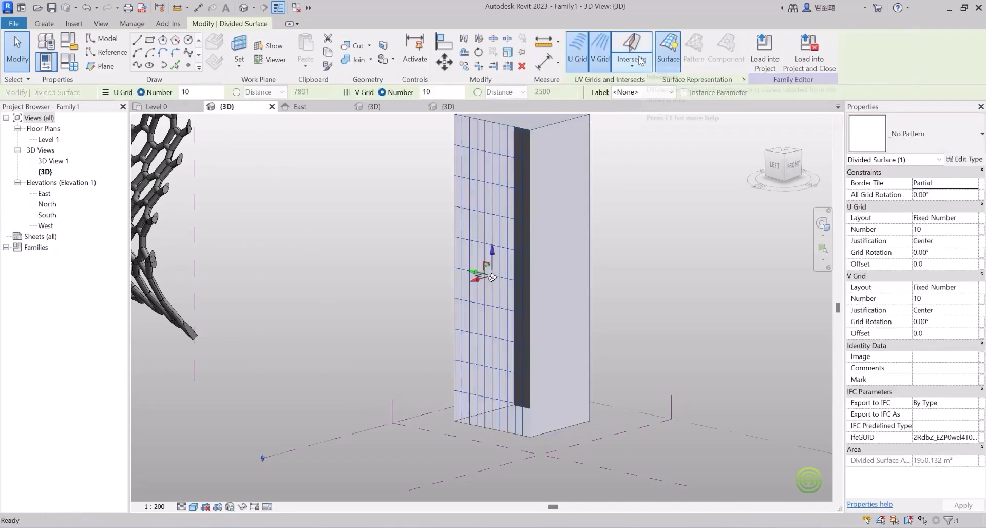
Try 20 divisions for the divided surface's V grid and set the number back to 10
scroll(510, 228, down, 3)
scroll(510, 228, up, 3)
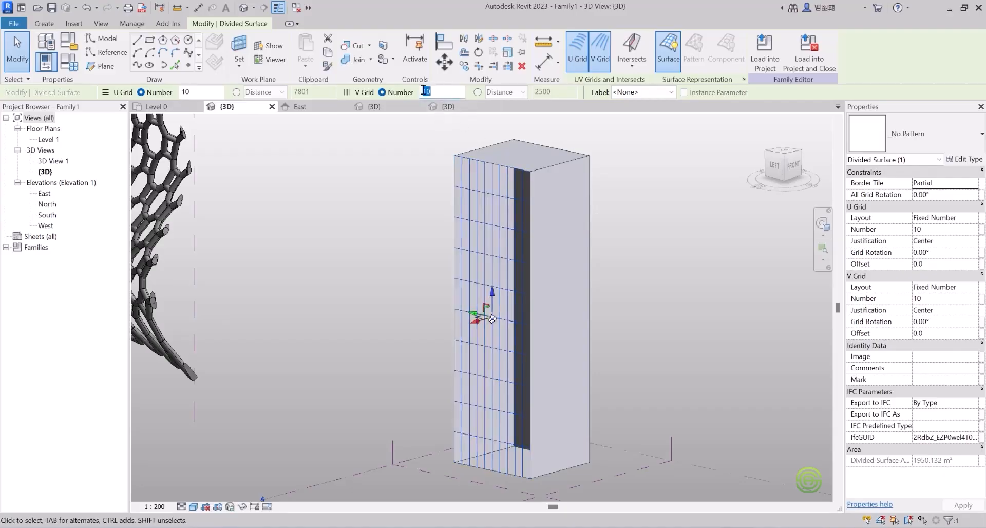
key(Return)
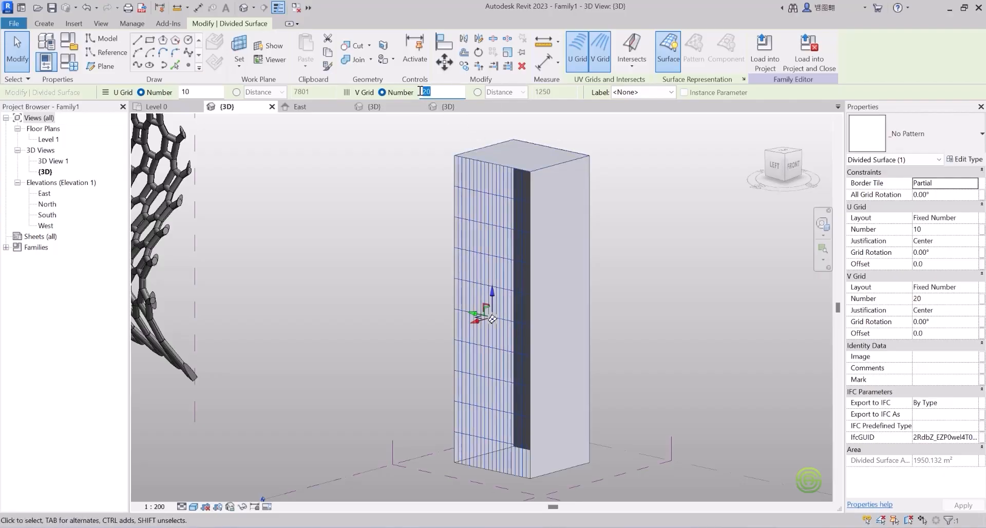
text(10)
key(Return)
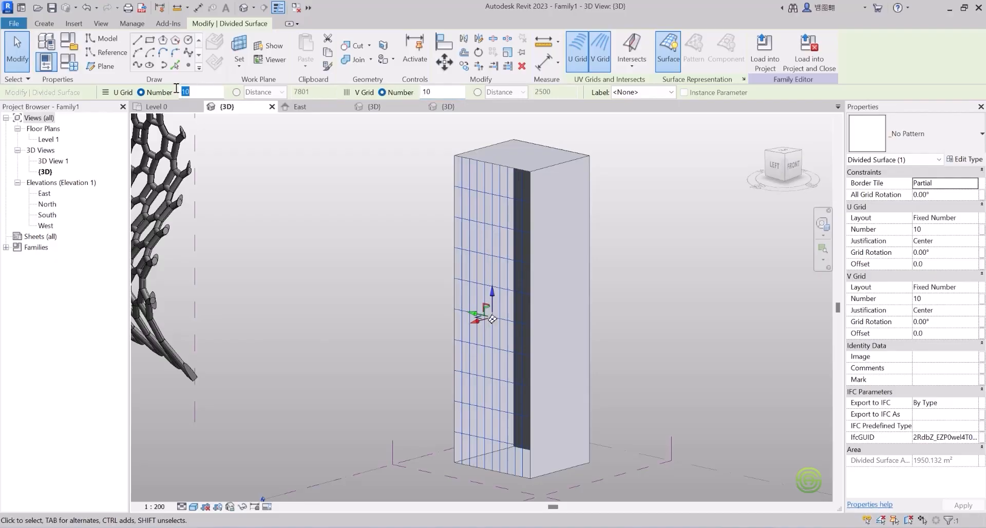
Set the divided surface's U grid number to 20 and clear the selection
text(2)
key(Return)
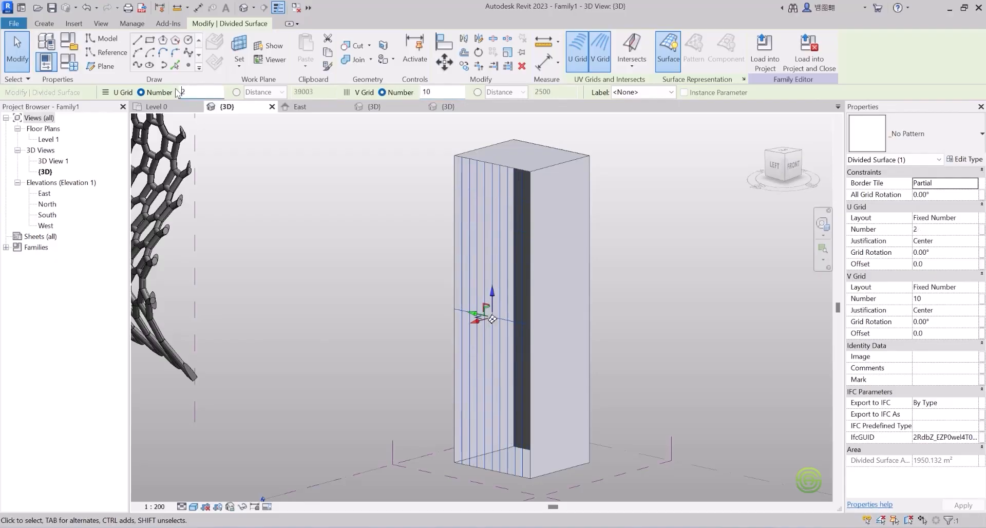
text(0)
key(Return)
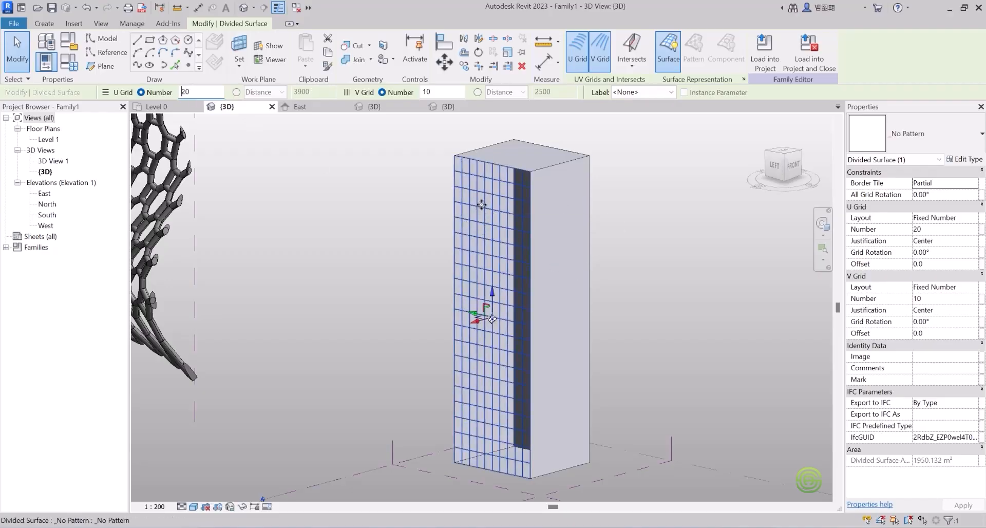
key(Escape)
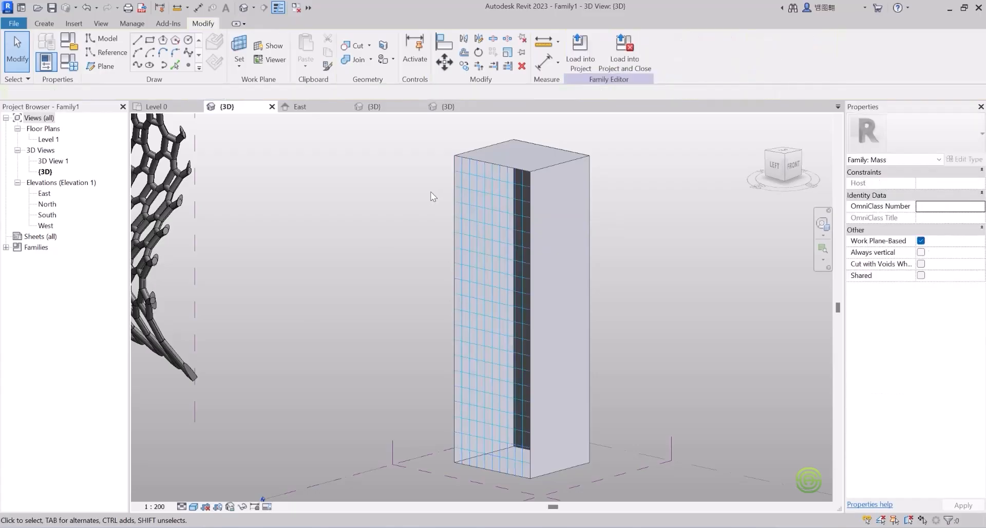
Apply the Octagon pattern to the divided surface on the box's left face
click(481, 184)
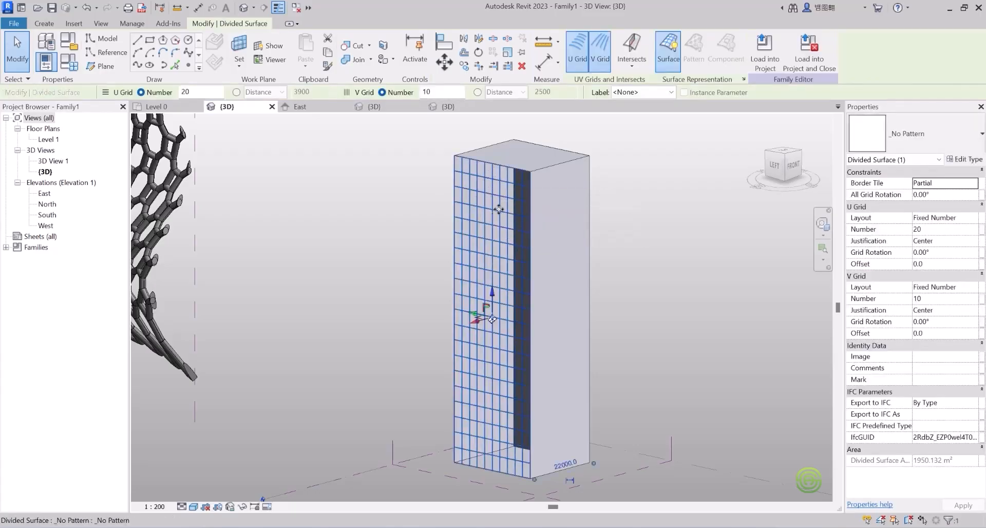
click(927, 141)
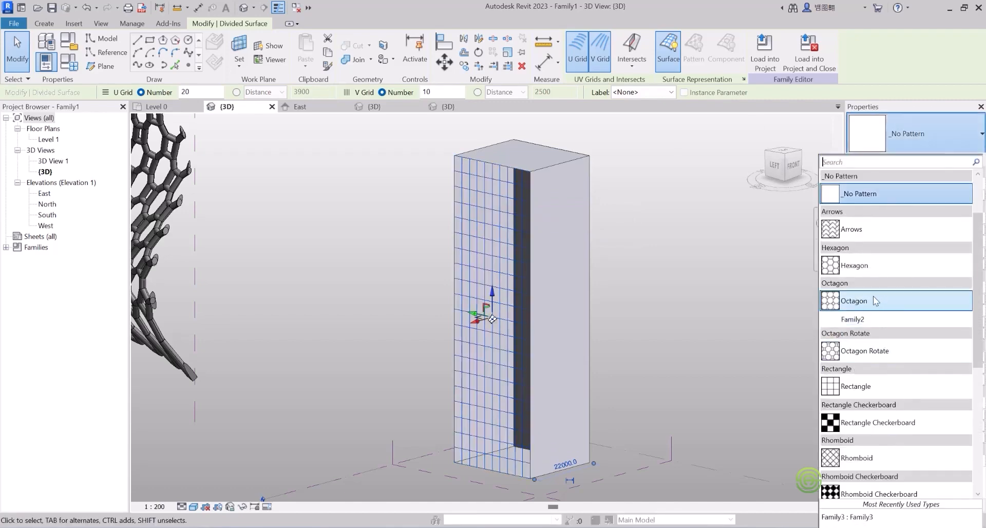
mouse_move(875, 301)
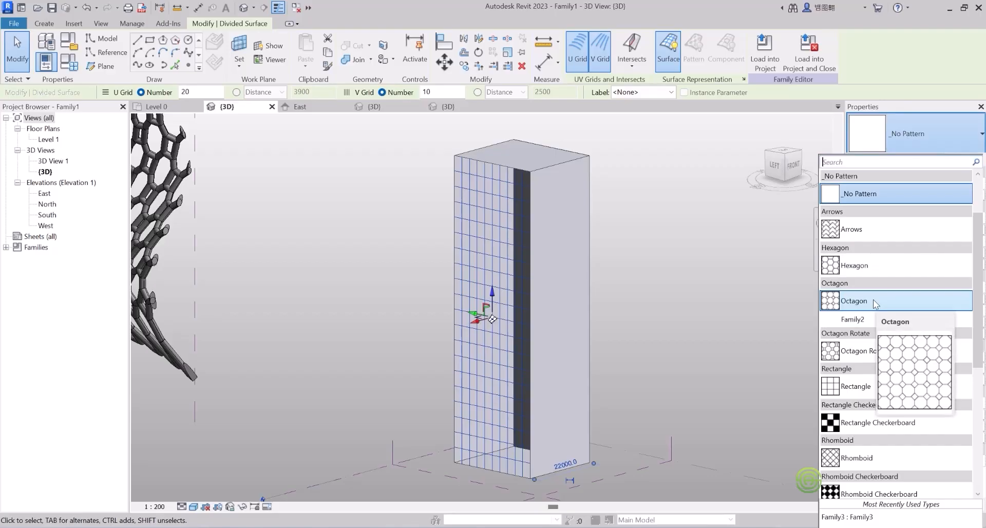
click(875, 304)
scroll(512, 210, down, 2)
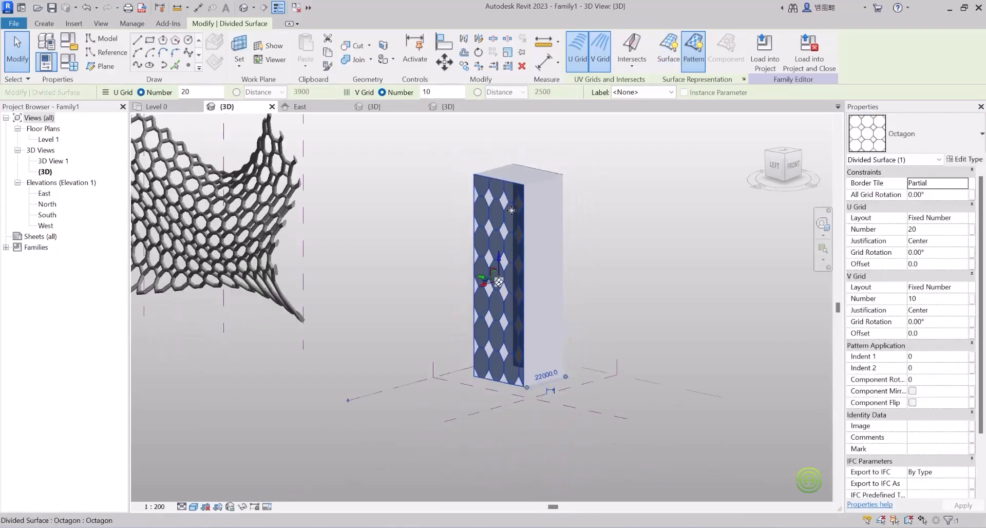
scroll(512, 210, up, 3)
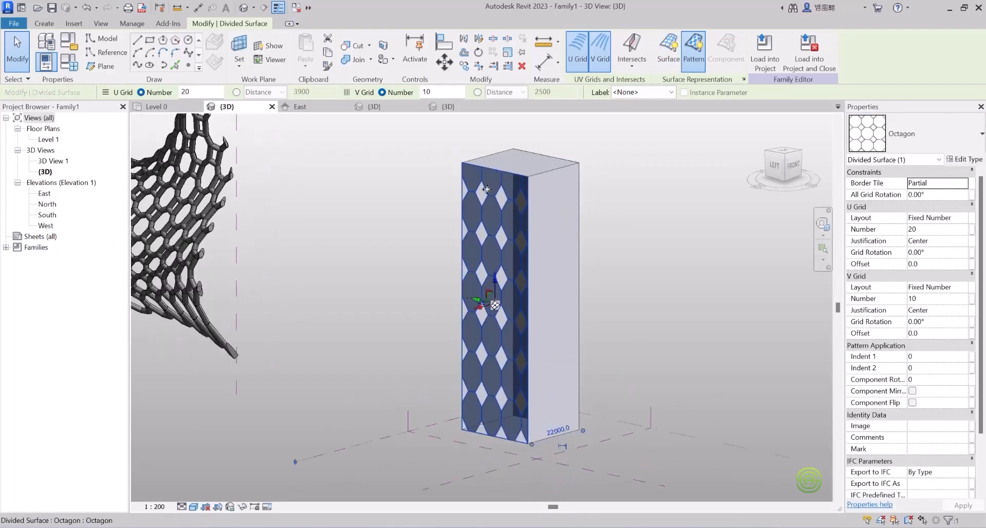
Set the V grid number of the octagon-patterned surface to 20
double_click(423, 91)
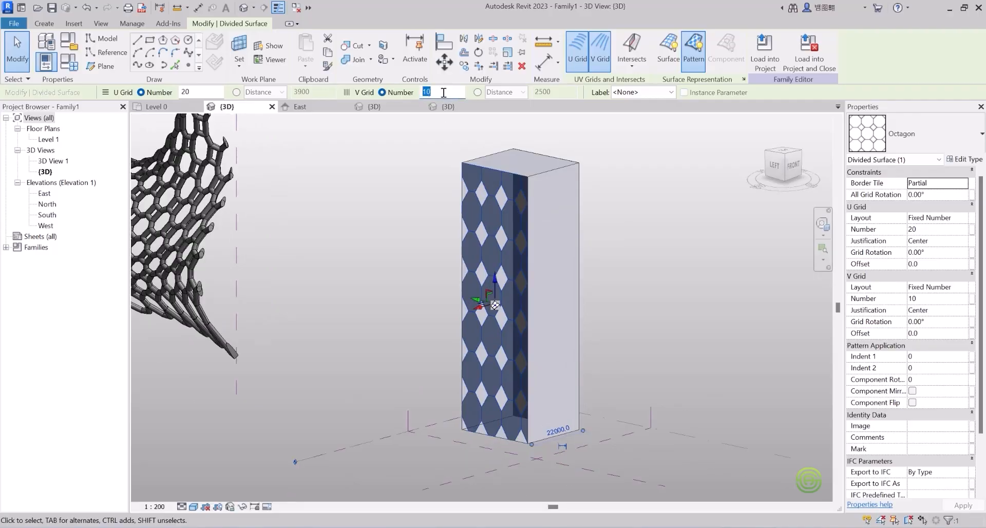
text(20)
key(Return)
Set the U grid number of the octagon-patterned surface to 40
double_click(197, 91)
text(40)
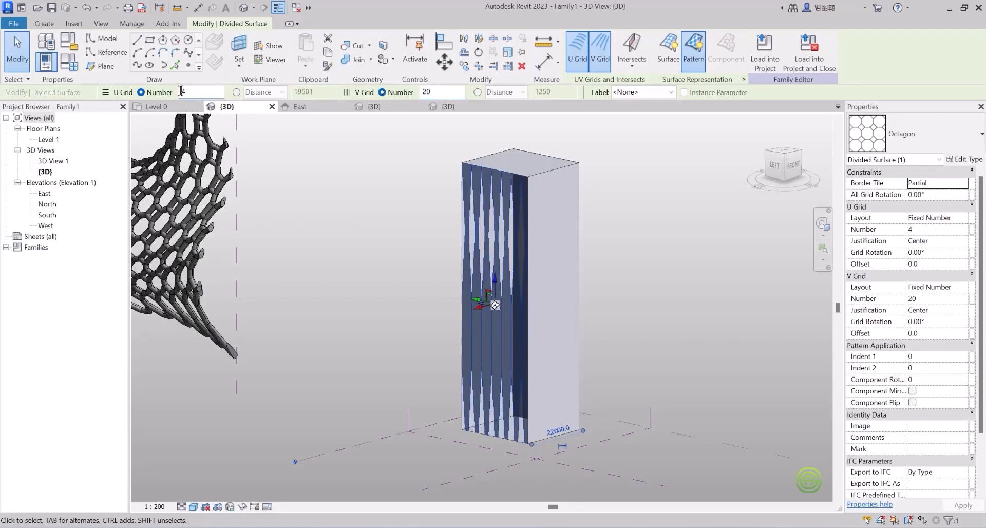
drag(191, 91, 179, 92)
text(40)
key(Return)
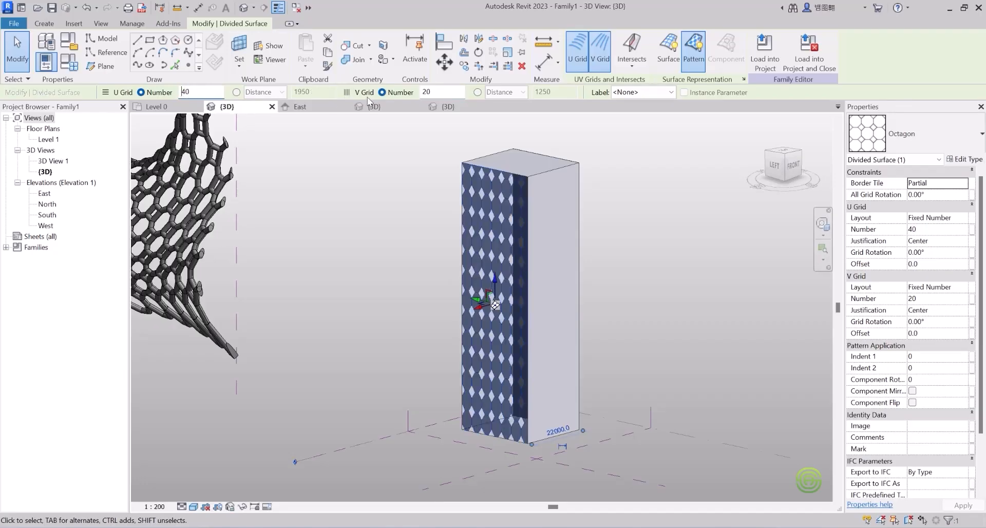
Set the V grid number of the octagon-patterned surface to 24
drag(432, 92, 426, 91)
text(4)
key(Return)
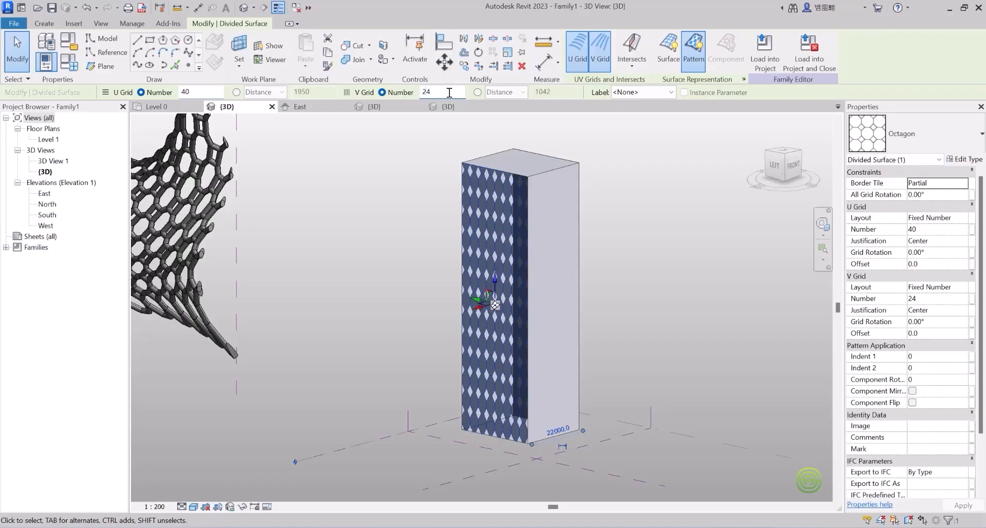
Set the V grid number of the octagon-patterned surface to 15
drag(439, 92, 422, 93)
text(15)
key(Return)
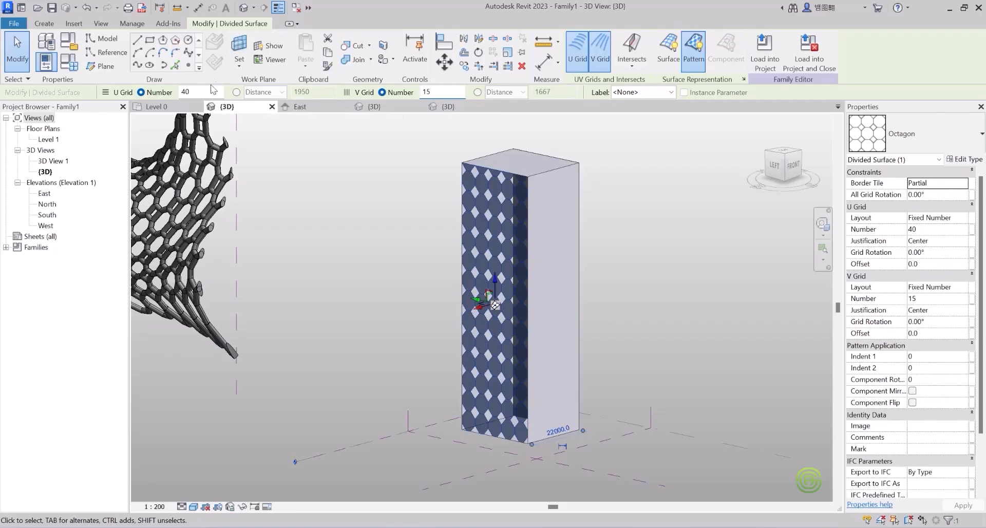
Set the U grid number of the octagon-patterned surface to 30 and apply the Octagon Family2 component to it
double_click(180, 92)
text(3)
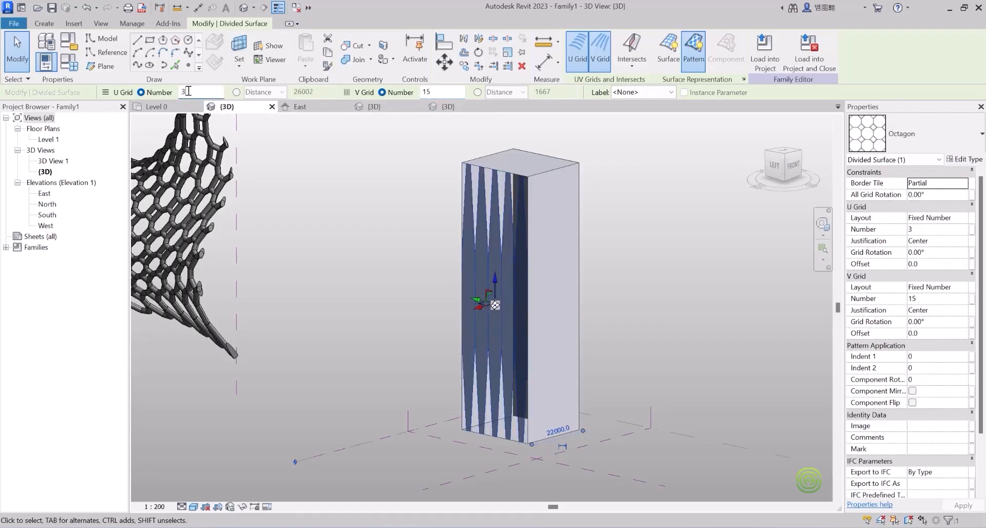
text(0)
key(Return)
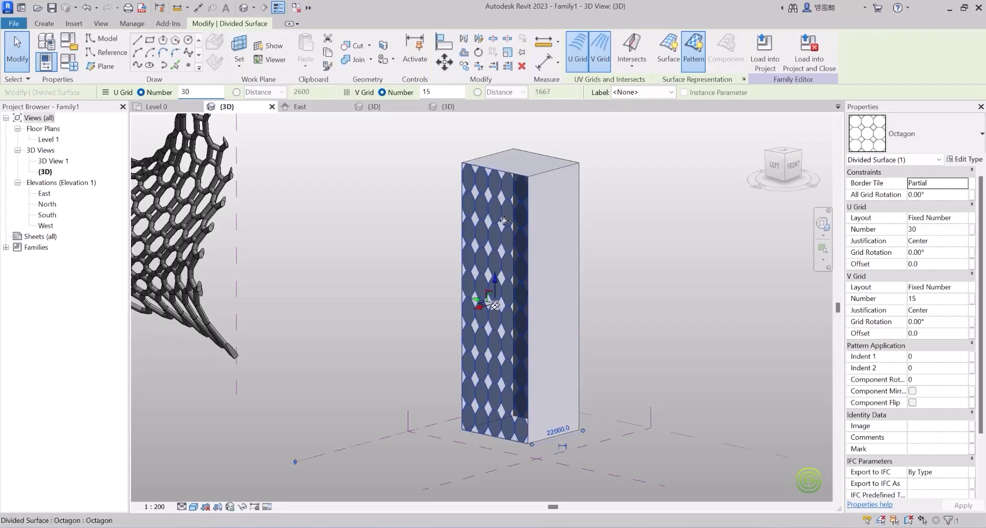
click(946, 137)
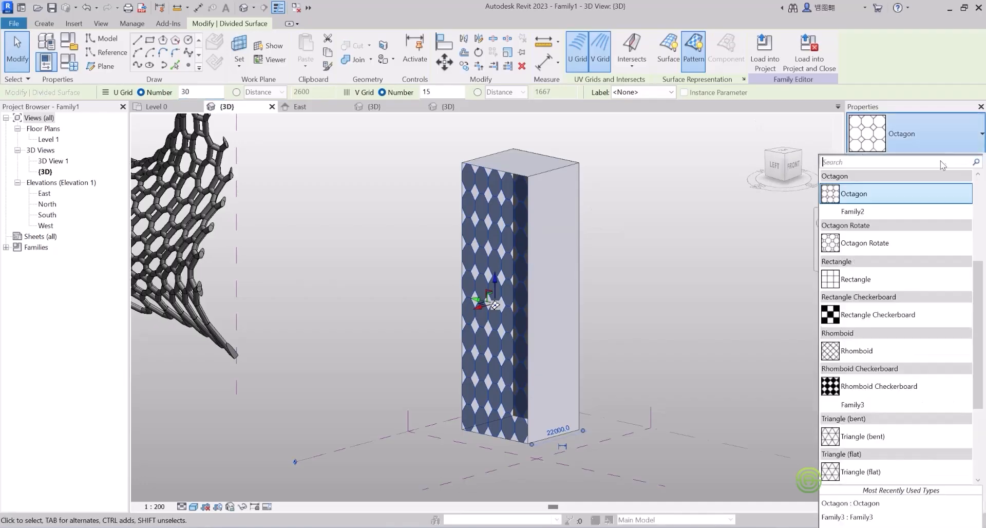
click(849, 213)
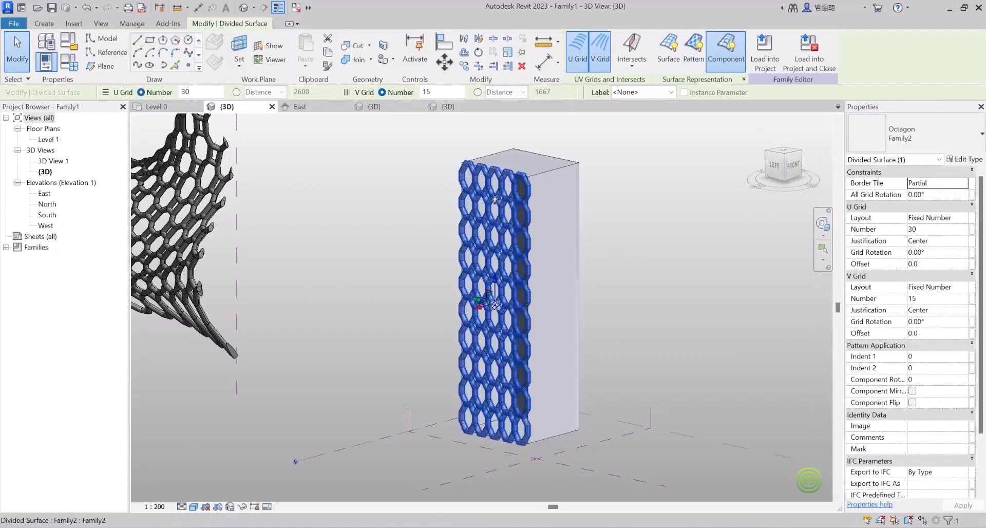
Examine the octagon panels on the tall box's face from several angles and distances, alongside the two curved panelled surfaces
scroll(497, 257, up, 5)
scroll(497, 257, down, 3)
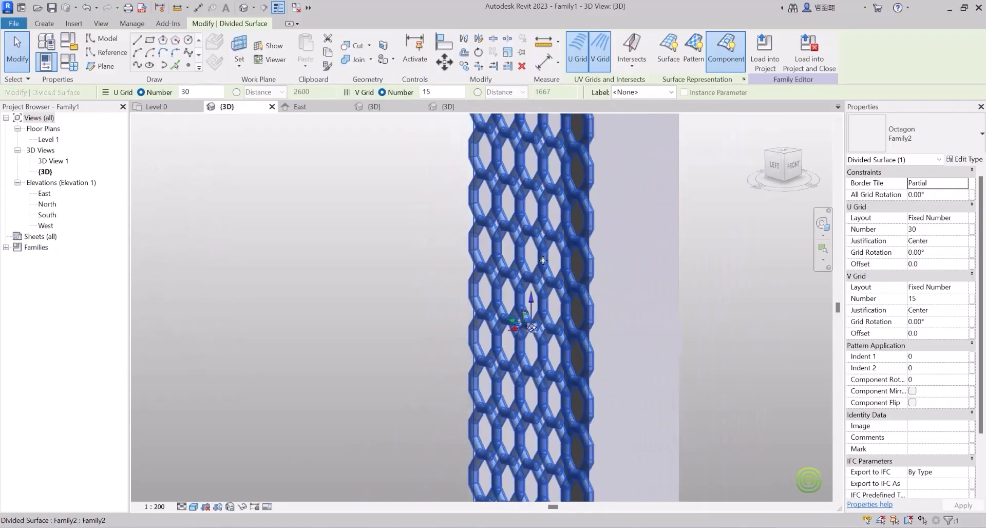
mouse_move(528, 251)
shift+middle_down()
mouse_move(675, 218)
mouse_move(530, 248)
shift+middle_up()
scroll(529, 248, down, 3)
click(481, 208)
shift+middle_drag(481, 208, 520, 259)
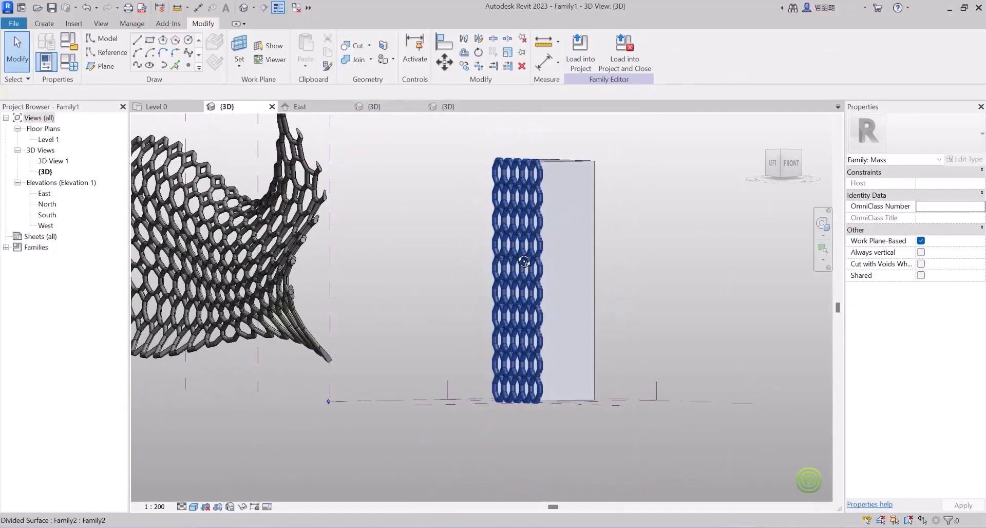
scroll(516, 224, up, 5)
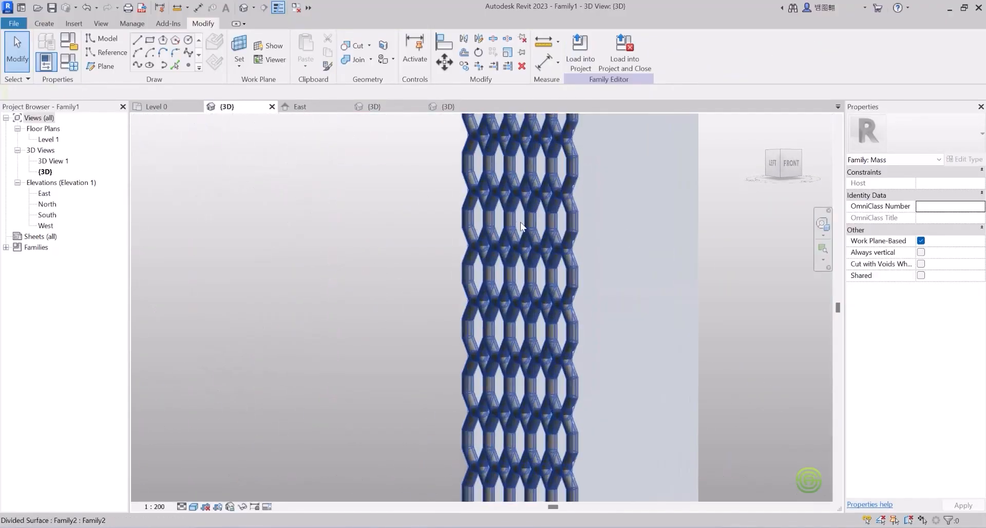
scroll(524, 234, down, 6)
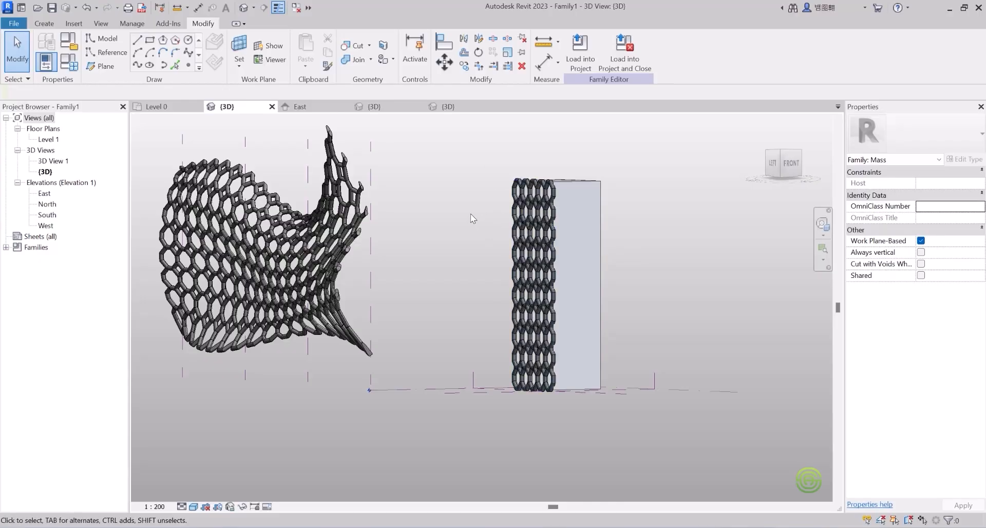
scroll(543, 264, down, 5)
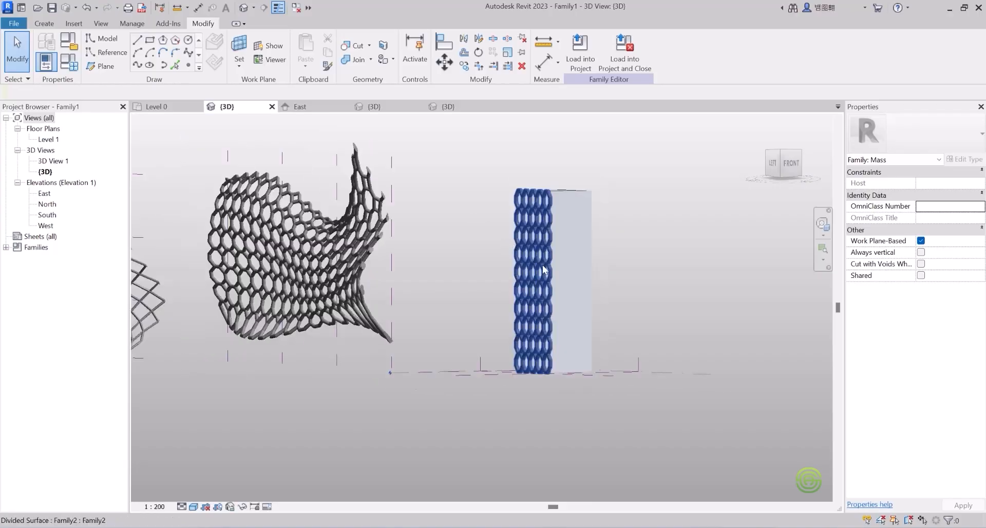
scroll(550, 252, up, 3)
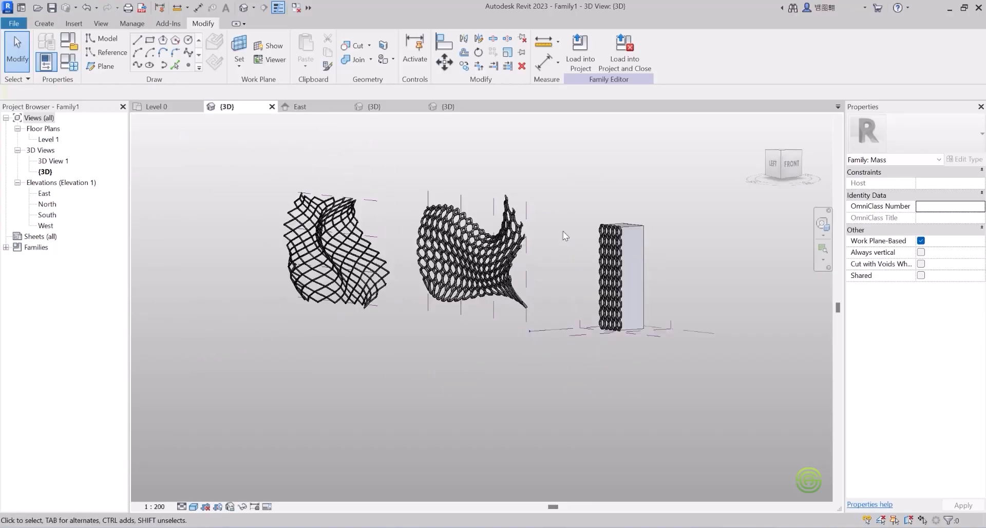
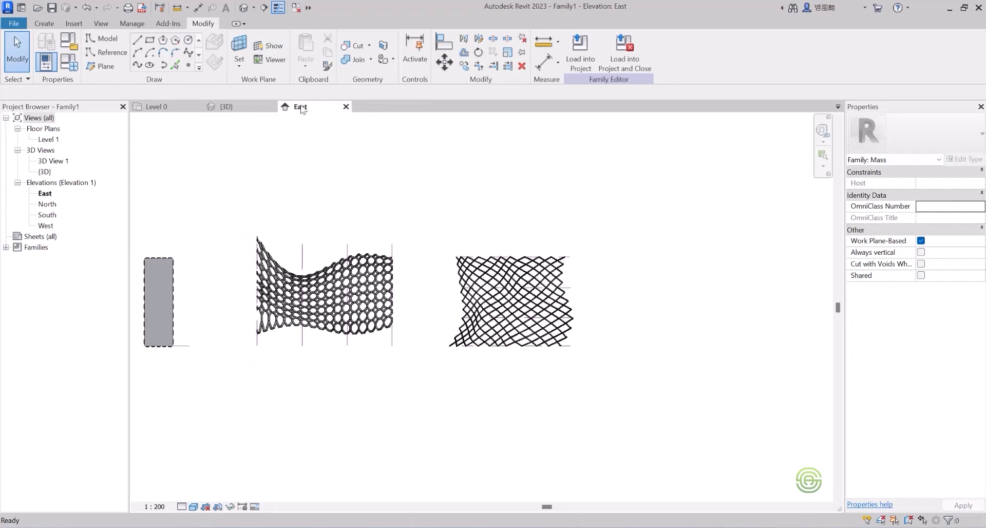
Close the East elevation and the 3D view to leave the current mass family
click(346, 106)
click(271, 106)
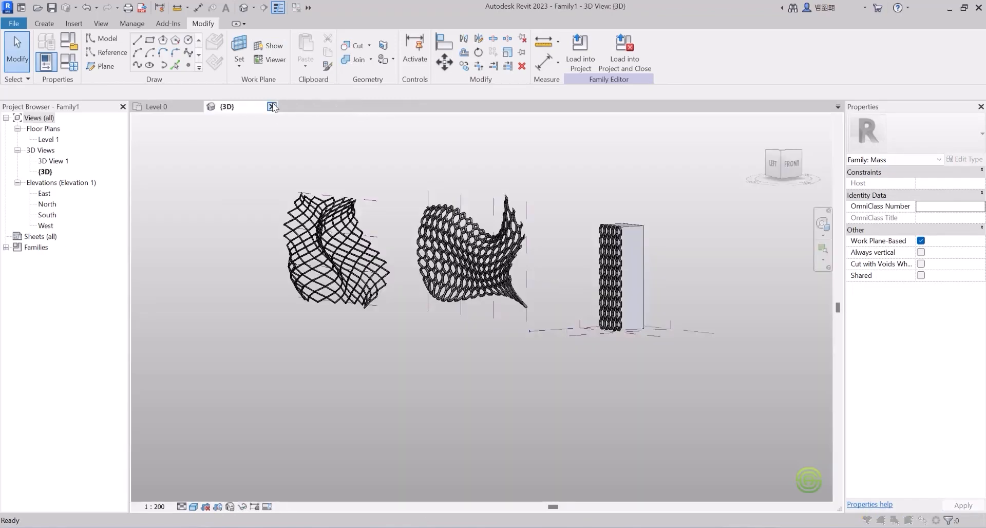
click(522, 271)
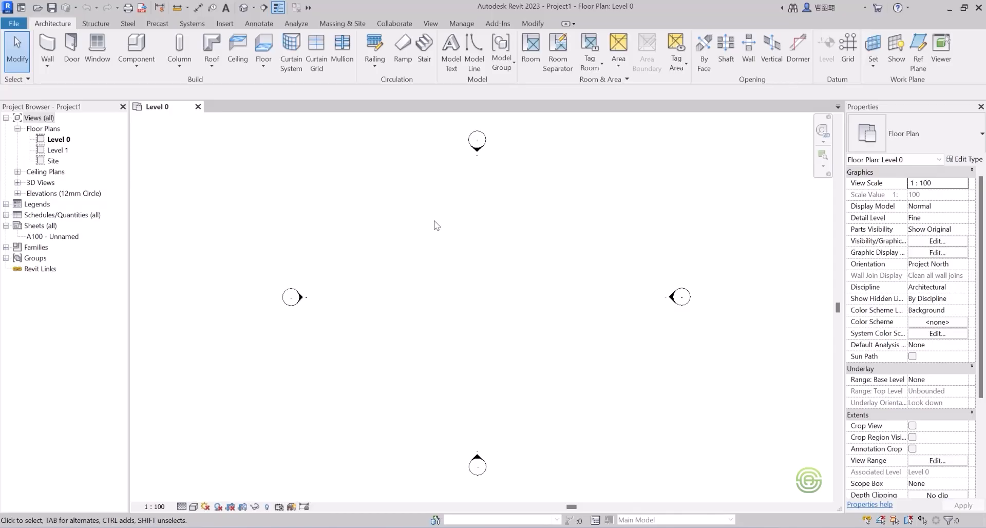
Create a new conceptual mass family from the Metric Mass template
click(14, 24)
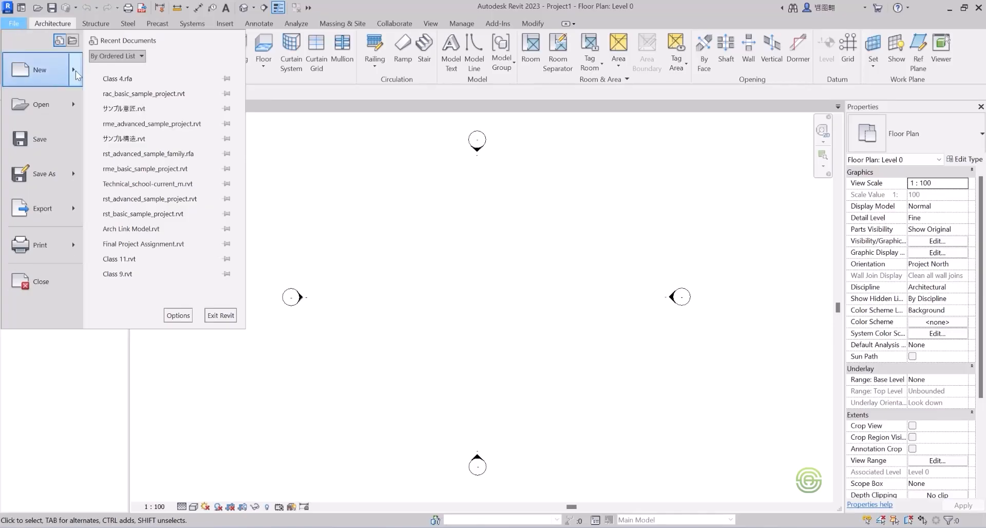
mouse_move(76, 69)
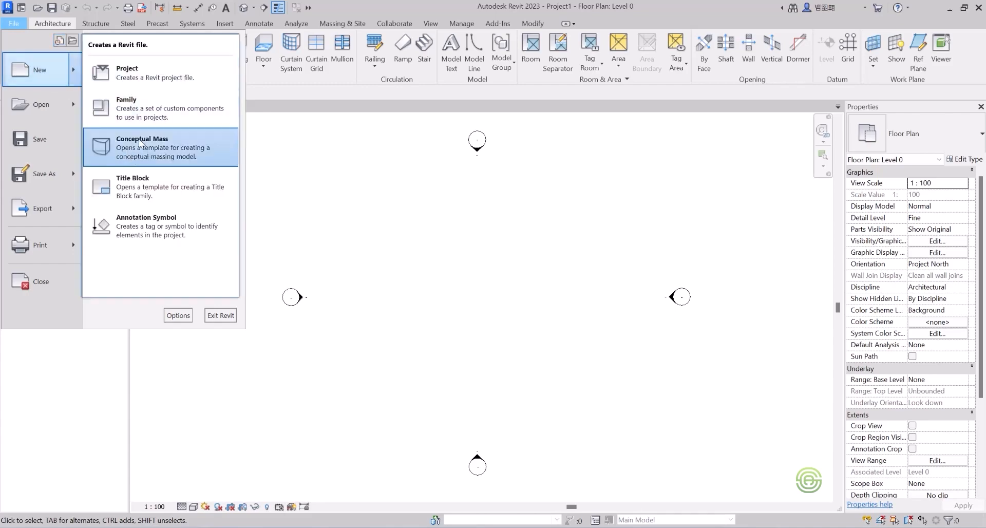
click(140, 144)
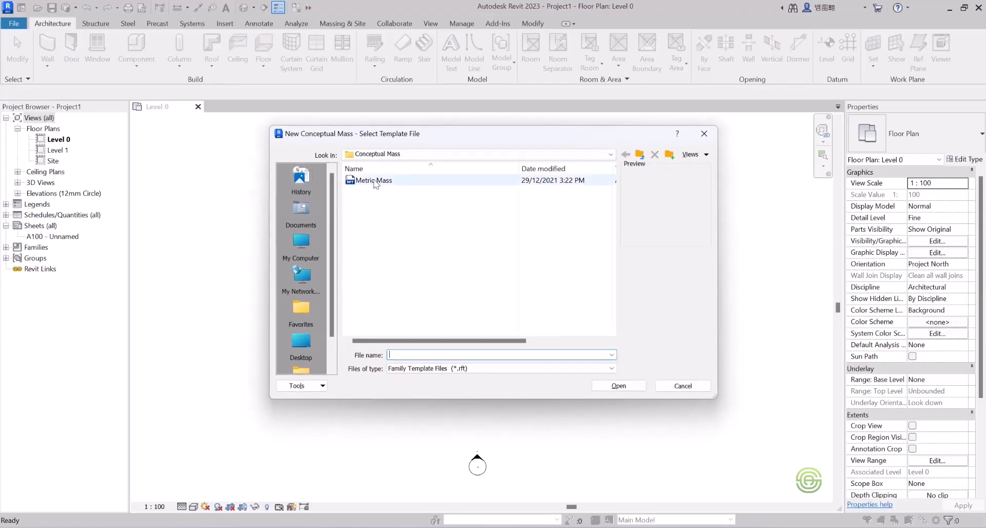
click(374, 180)
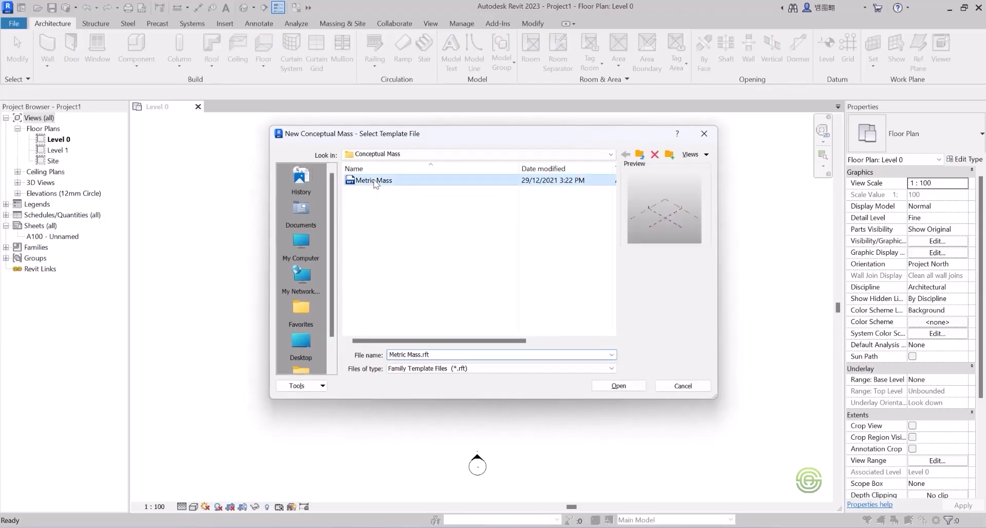
click(617, 386)
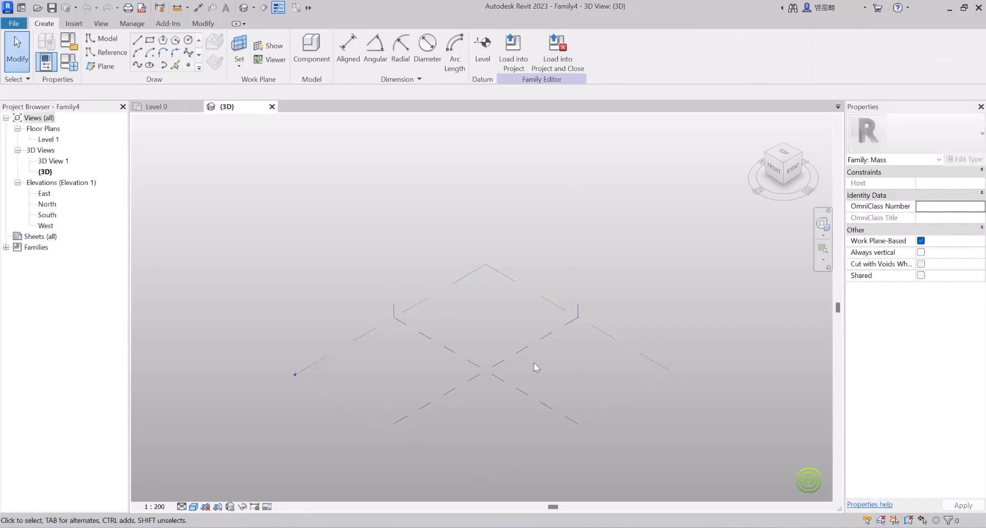
scroll(402, 260, down, 2)
scroll(482, 386, up, 2)
scroll(417, 247, up, 1)
scroll(559, 293, down, 1)
click(163, 41)
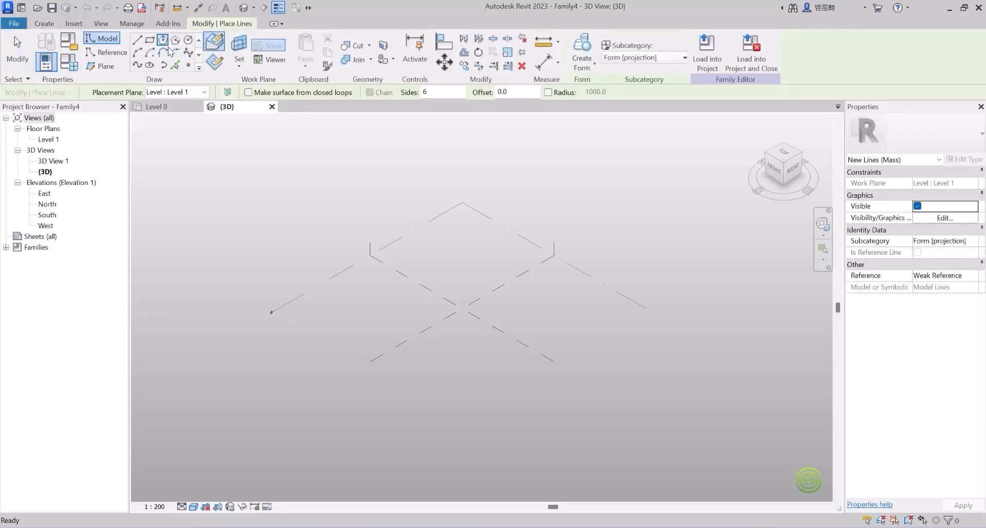
key(Escape)
key(Escape)
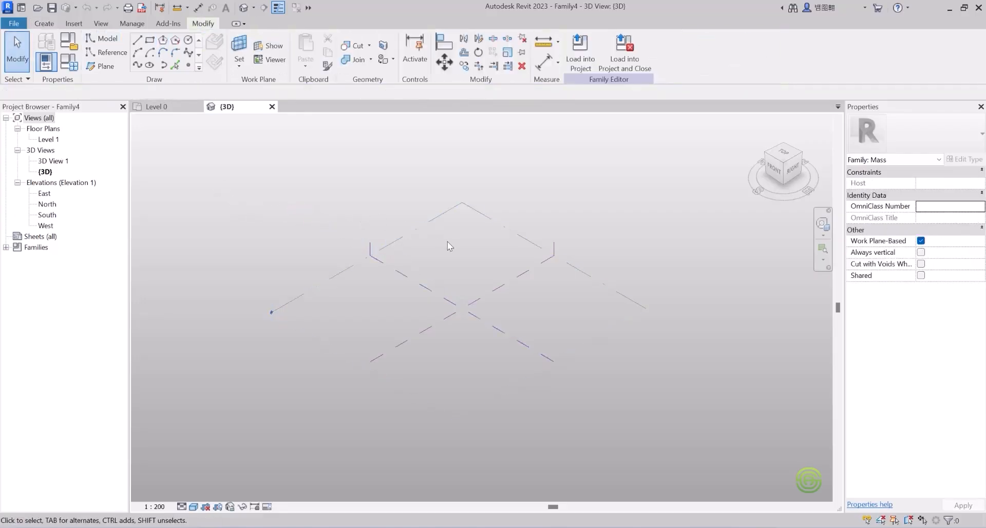
Draw a six-sided inscribed polygon with sides about 10000 mm long on Level 1, behind the crossing of the reference planes
click(485, 233)
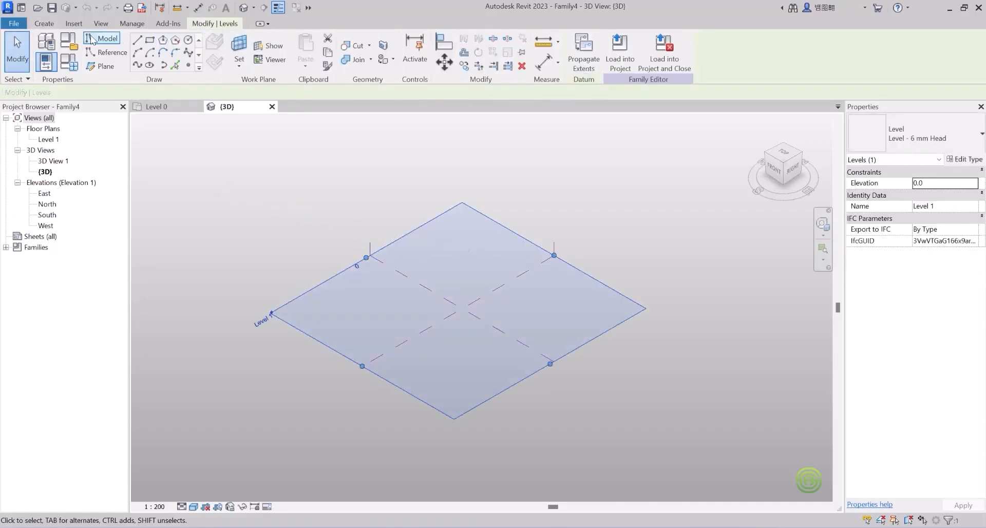
click(163, 41)
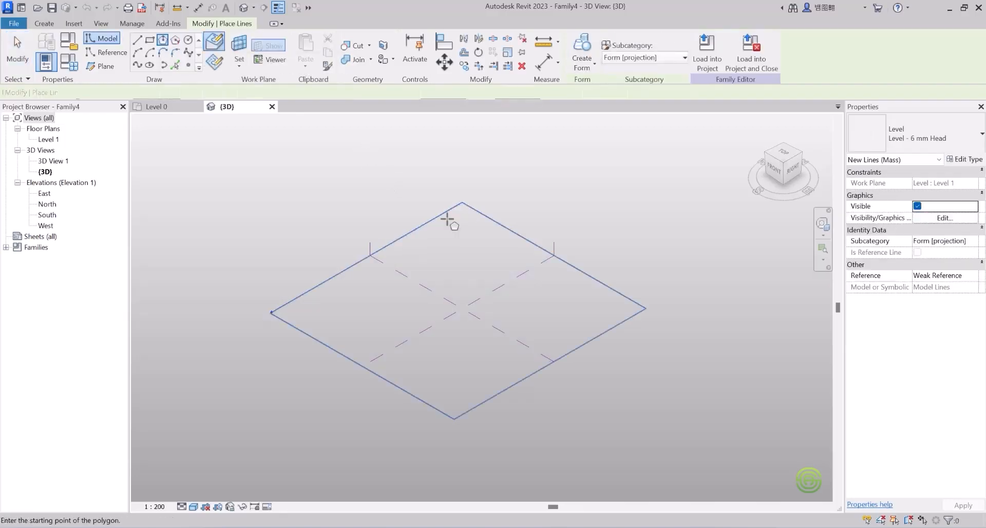
click(472, 258)
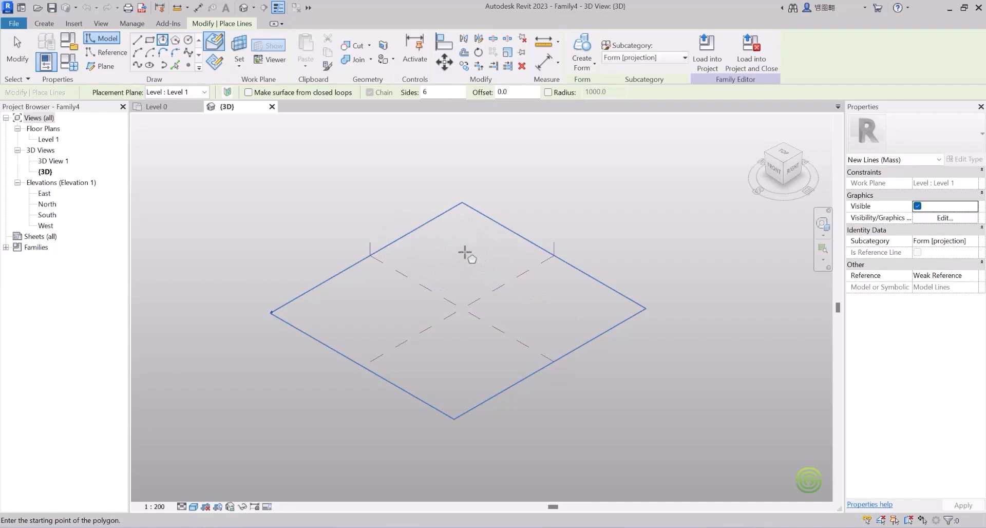
click(464, 251)
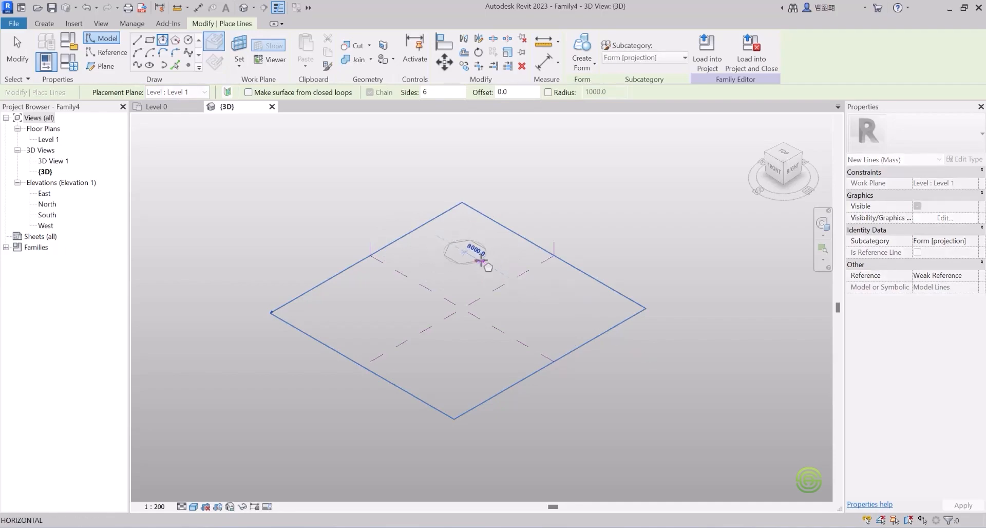
click(483, 263)
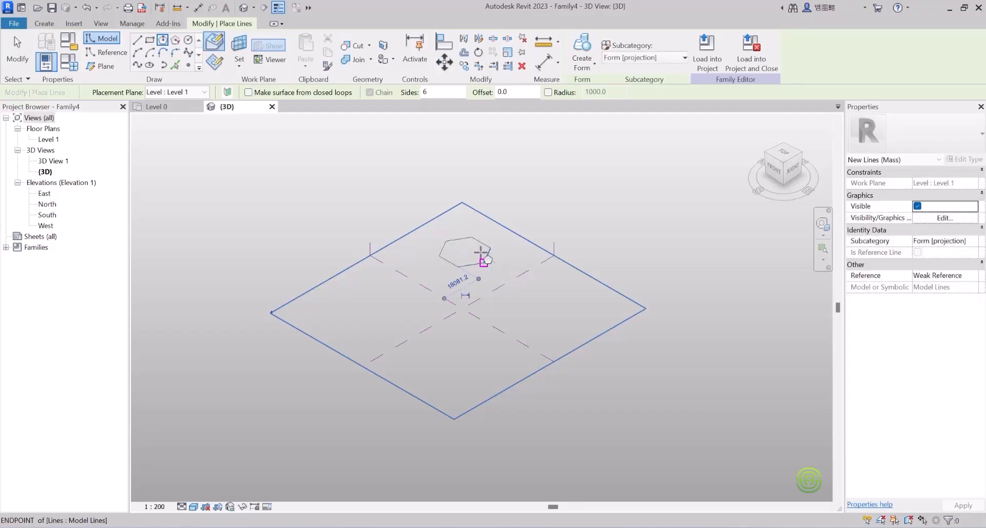
scroll(469, 237, up, 4)
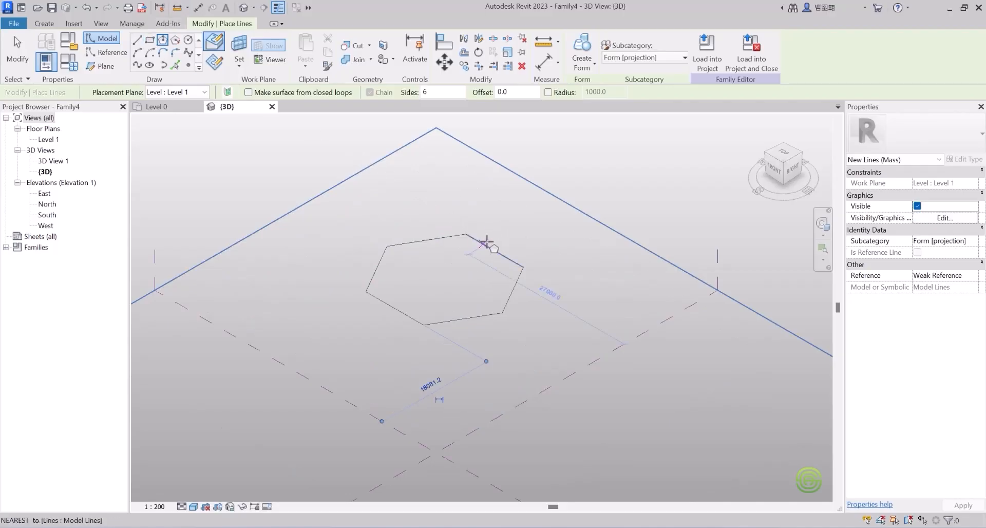
key(Escape)
key(Escape)
Create a solid extrusion from the whole hexagon outline and pull its top face up to a height of about 81000 mm
key(Tab)
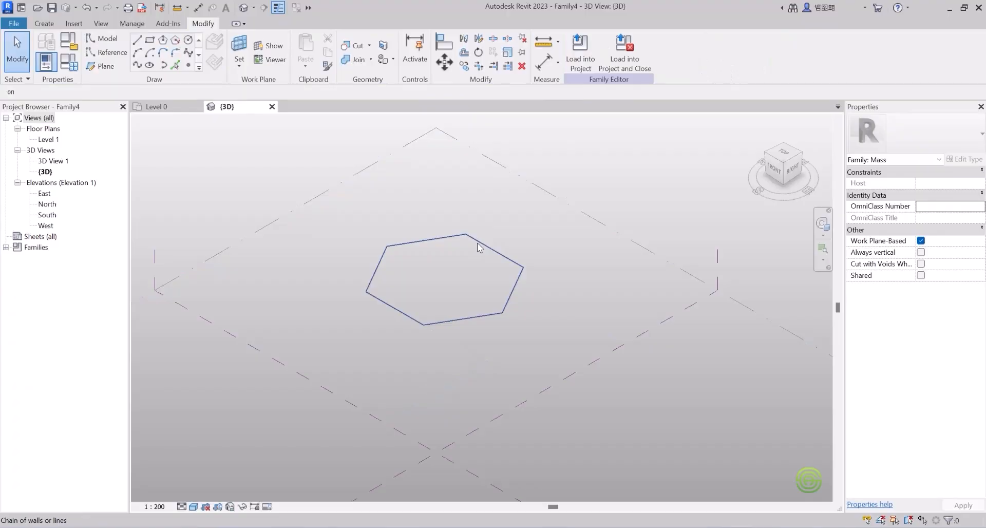
click(478, 244)
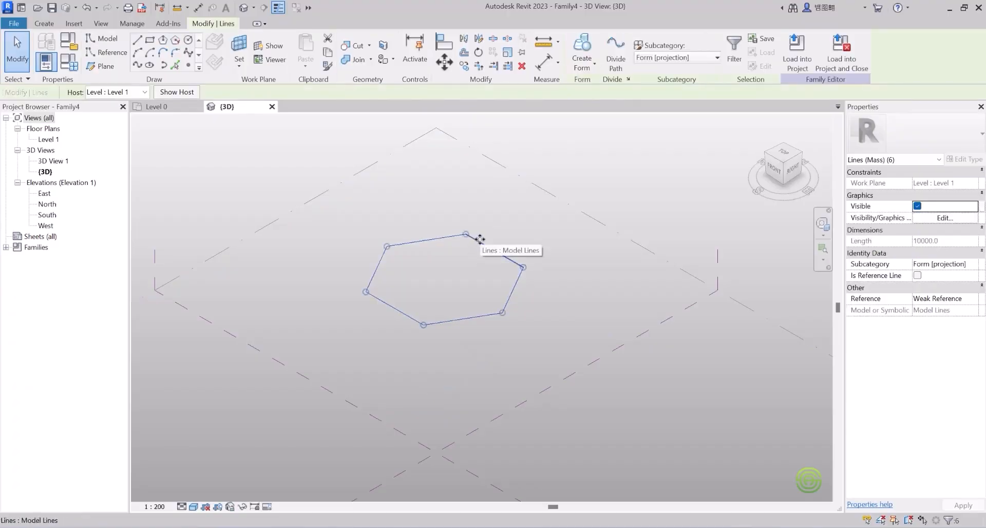
click(582, 66)
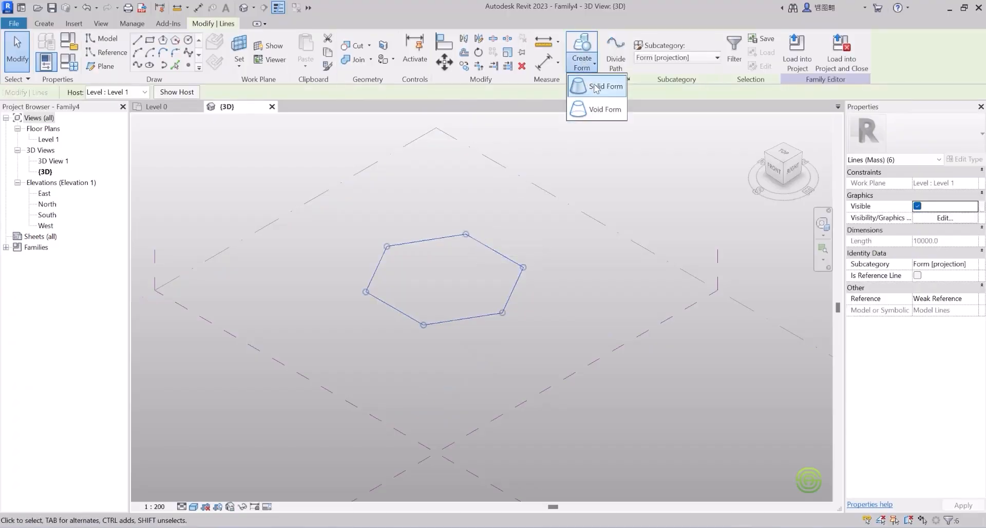
click(596, 104)
click(434, 321)
scroll(421, 380, down, 4)
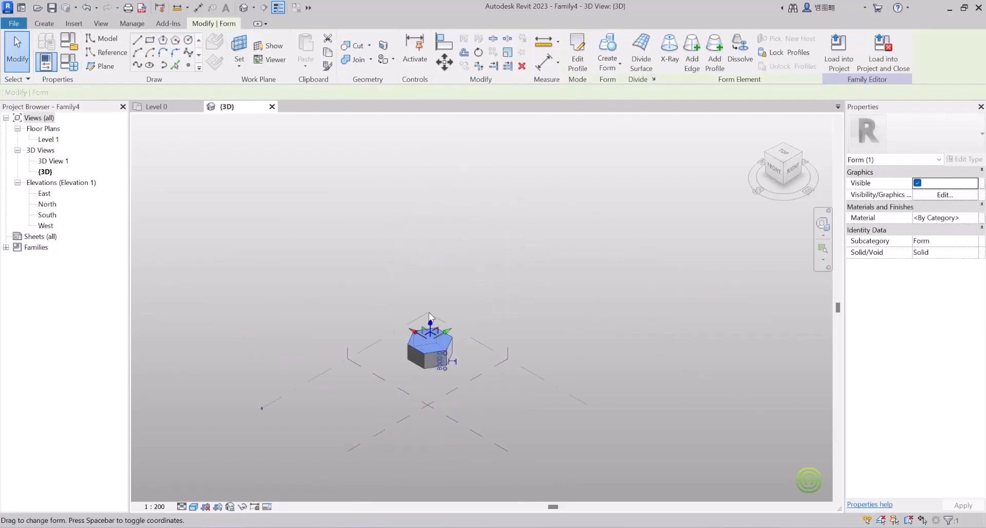
drag(429, 324, 436, 189)
click(396, 207)
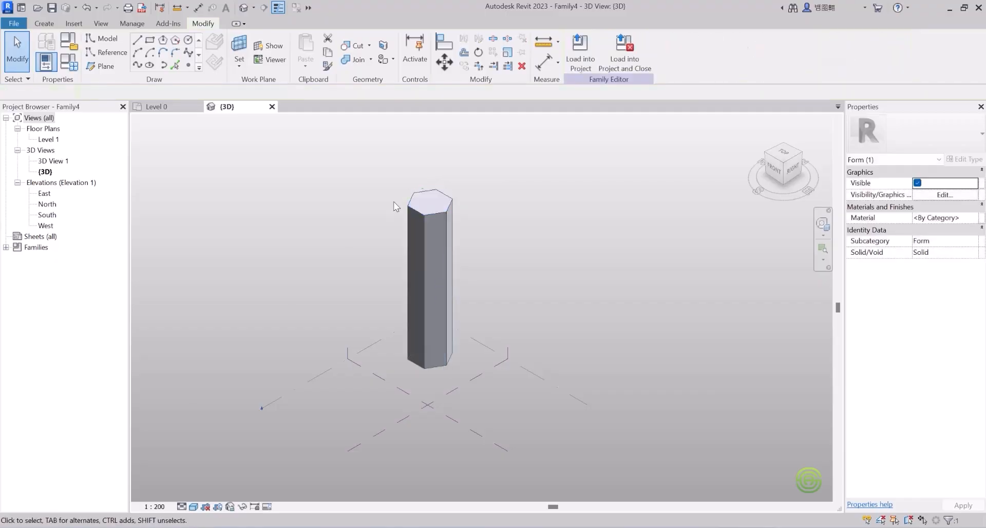
Rotate the top face of the hexagonal tower clockwise about its centre to twist the form
click(446, 201)
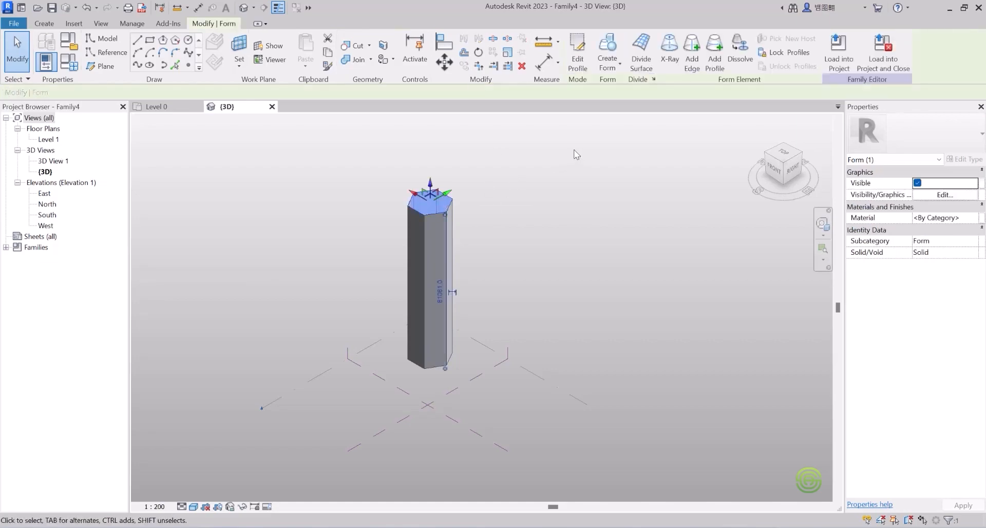
click(478, 52)
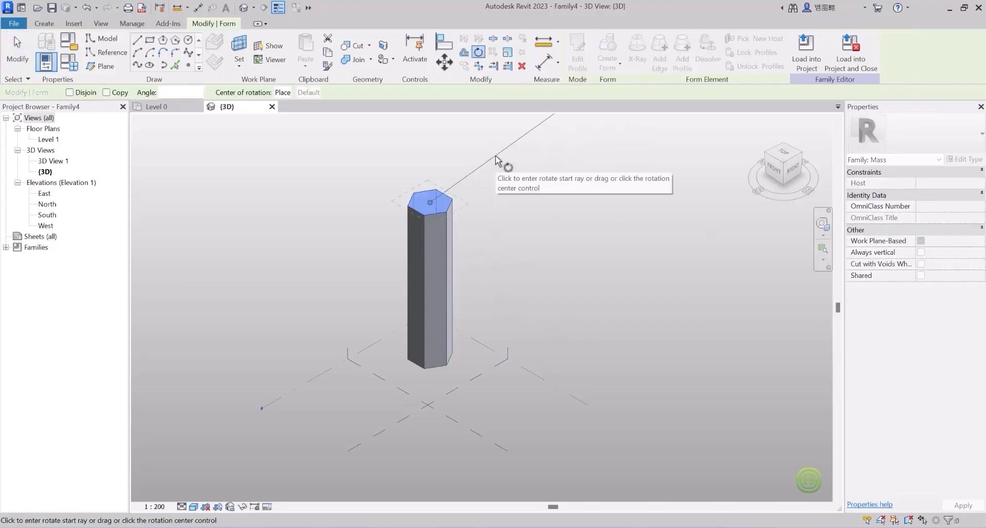
click(497, 160)
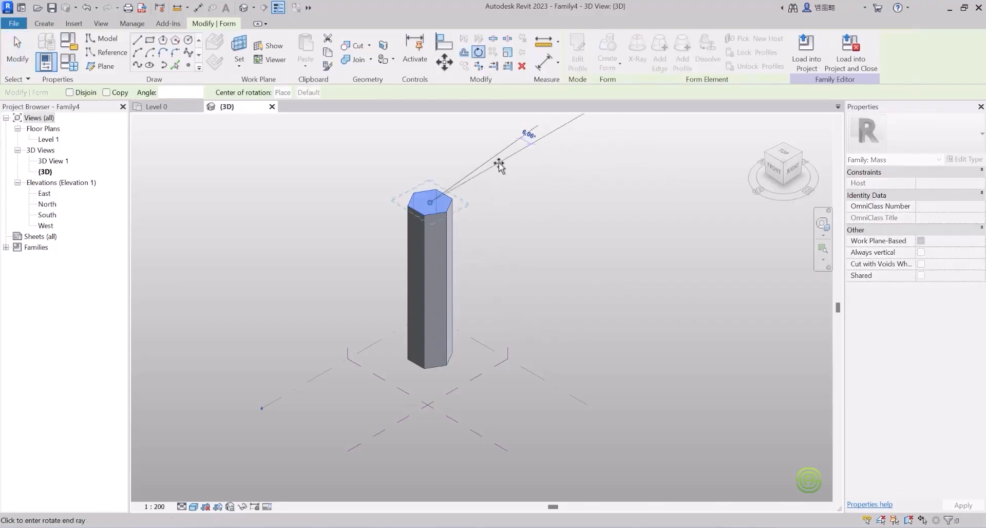
click(510, 211)
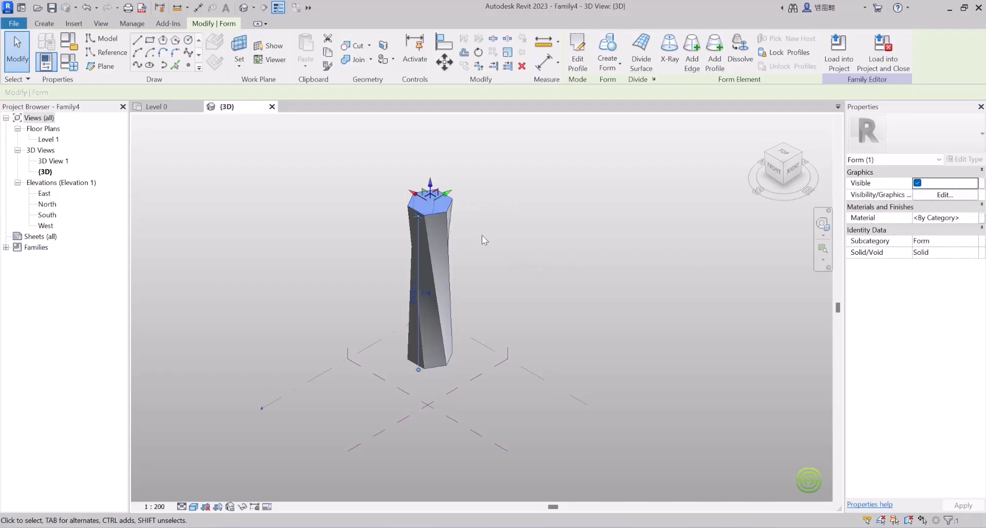
Load the twisted hexagonal tower family into the project and dismiss the Show Mass notice
shift+middle_drag(439, 245, 418, 282)
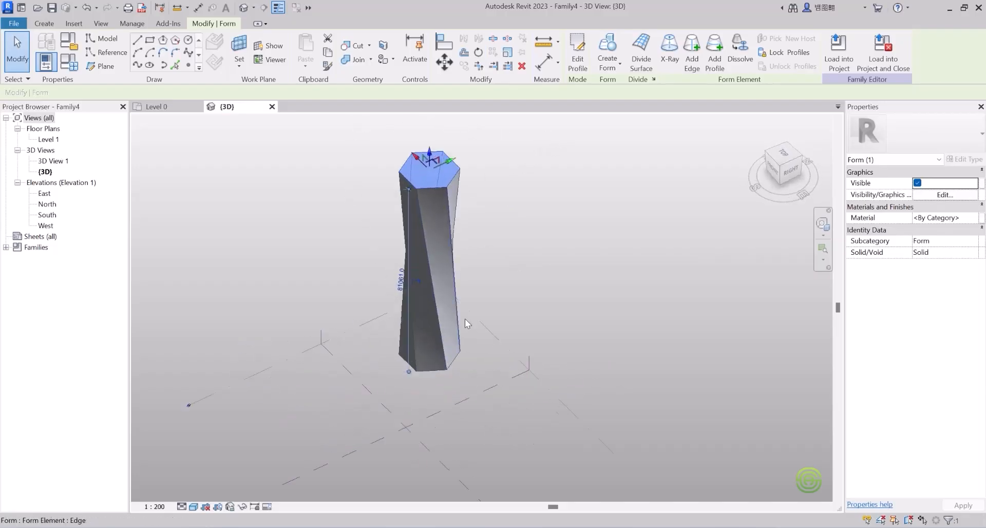
key(Escape)
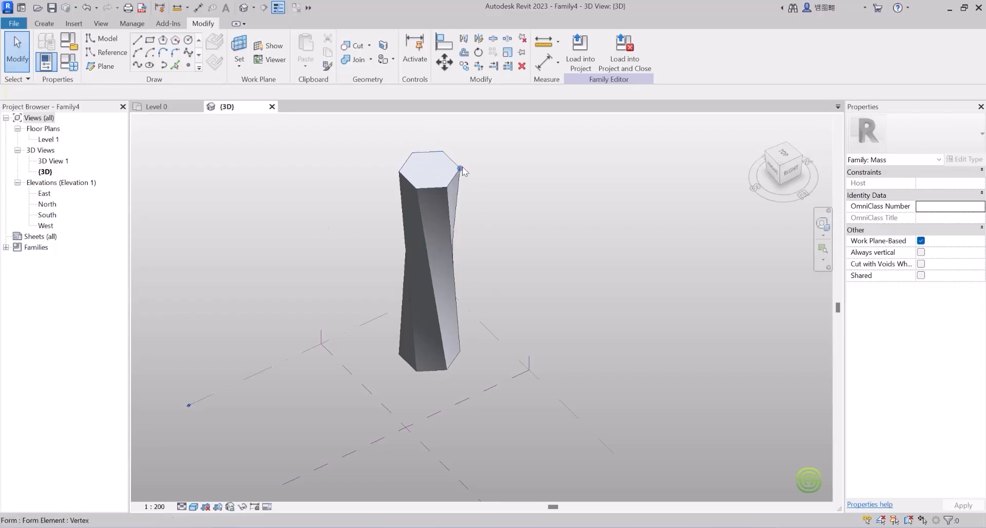
click(578, 49)
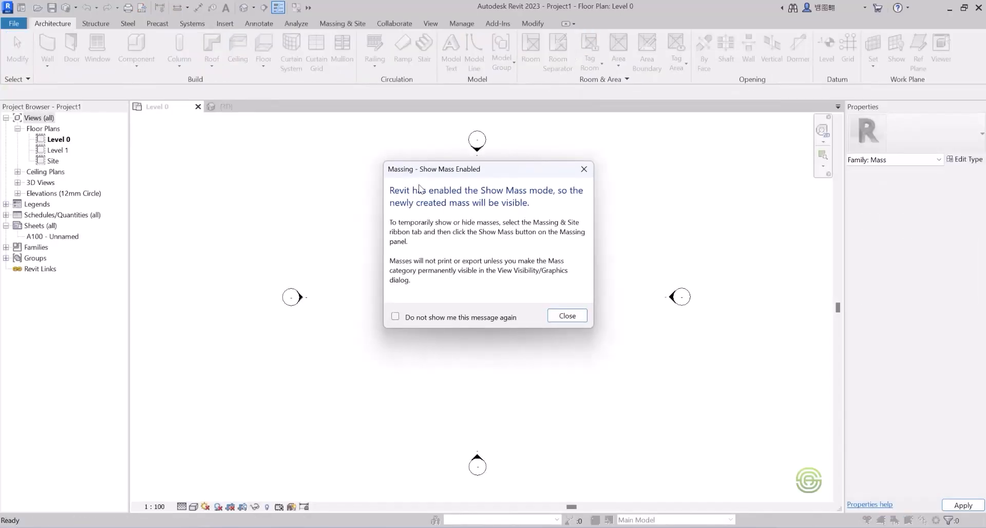
click(567, 316)
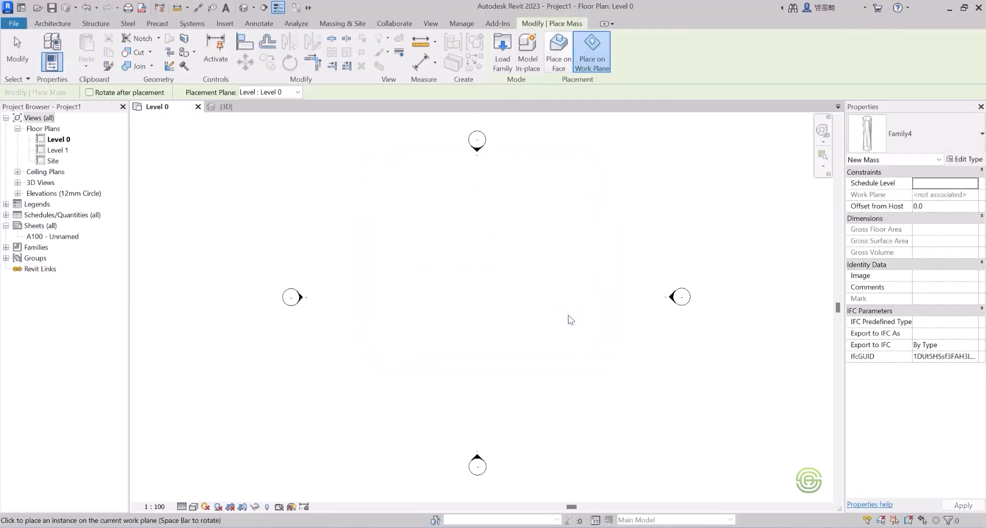
Place one instance of the tower mass on Level 0, centred between the four elevation markers, and end placement
scroll(421, 270, down, 4)
scroll(430, 284, down, 3)
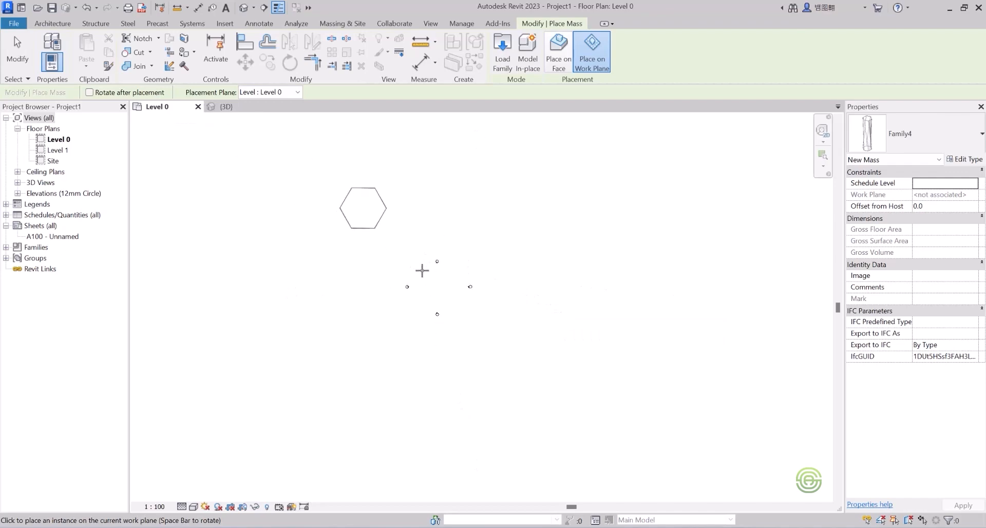
scroll(494, 355, up, 1)
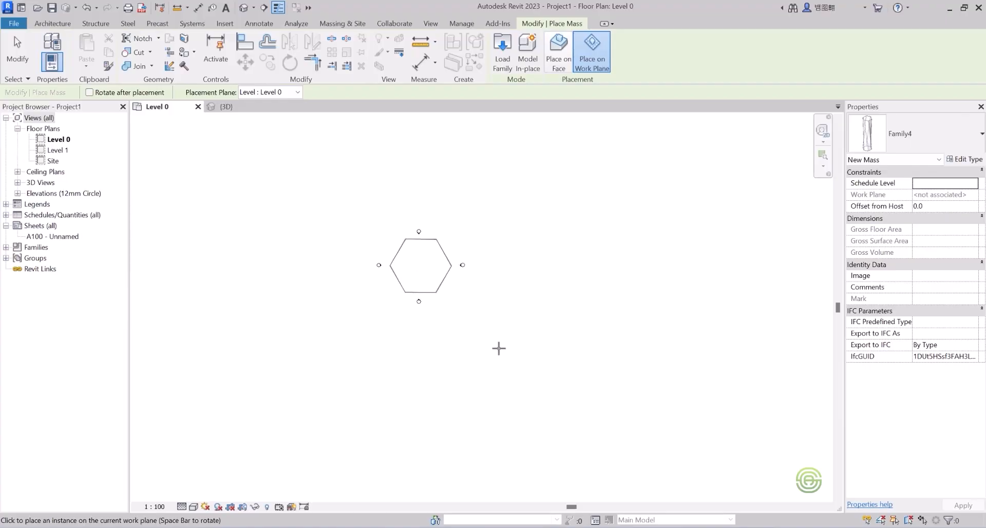
click(499, 348)
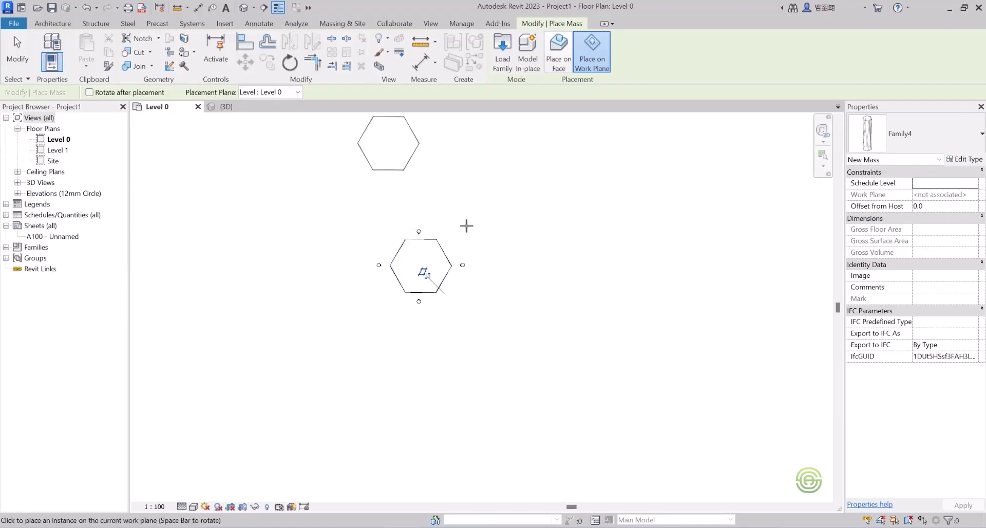
key(Escape)
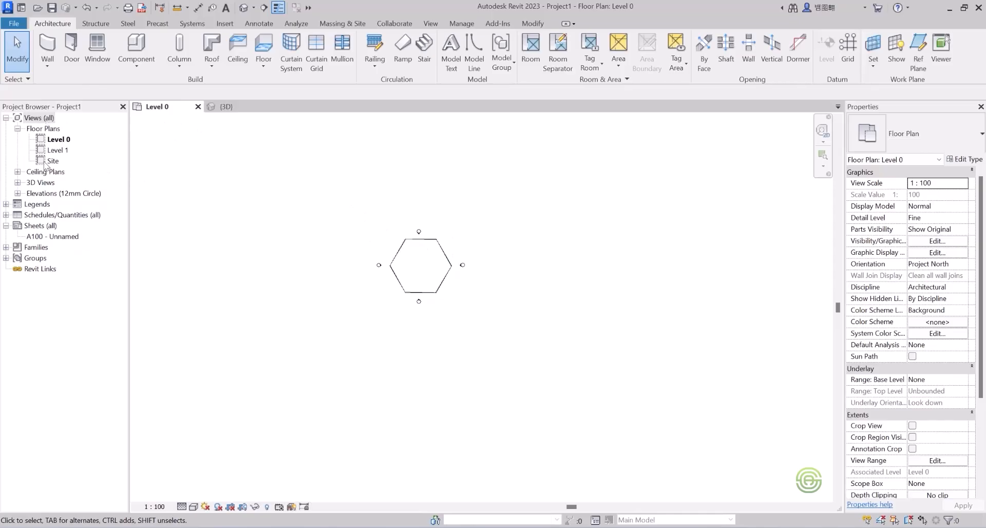
Open the project's default 3D view showing the whole tower and set the visual style to Shaded
click(244, 8)
shift+middle_drag(319, 189, 425, 267)
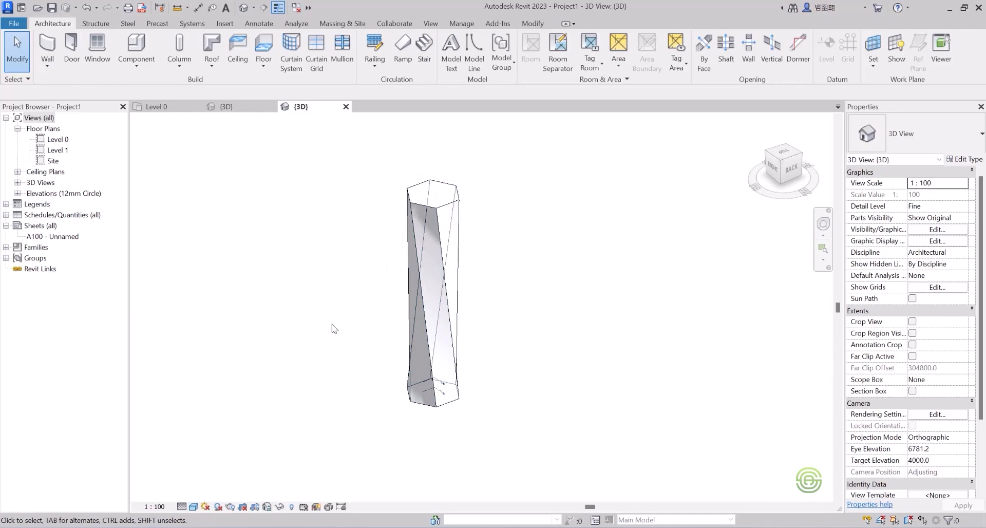
click(193, 507)
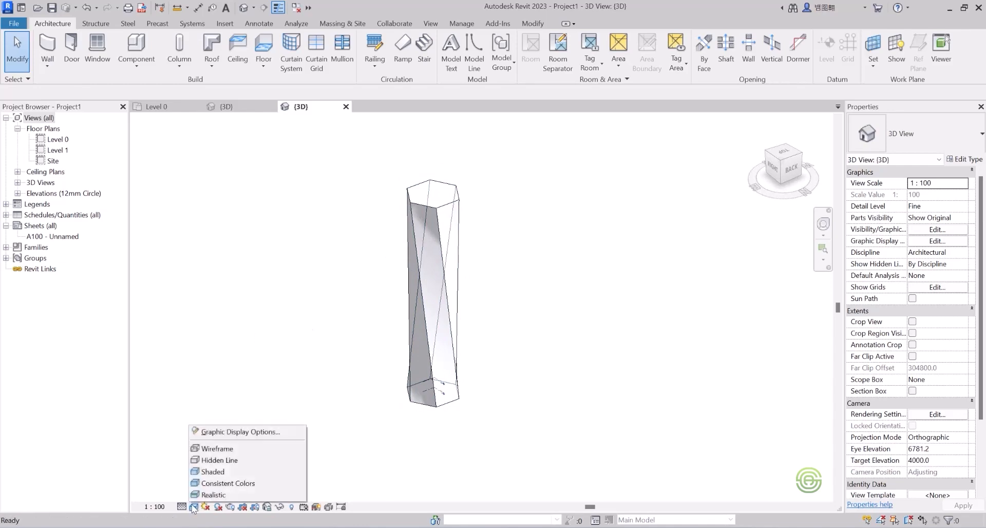
click(219, 474)
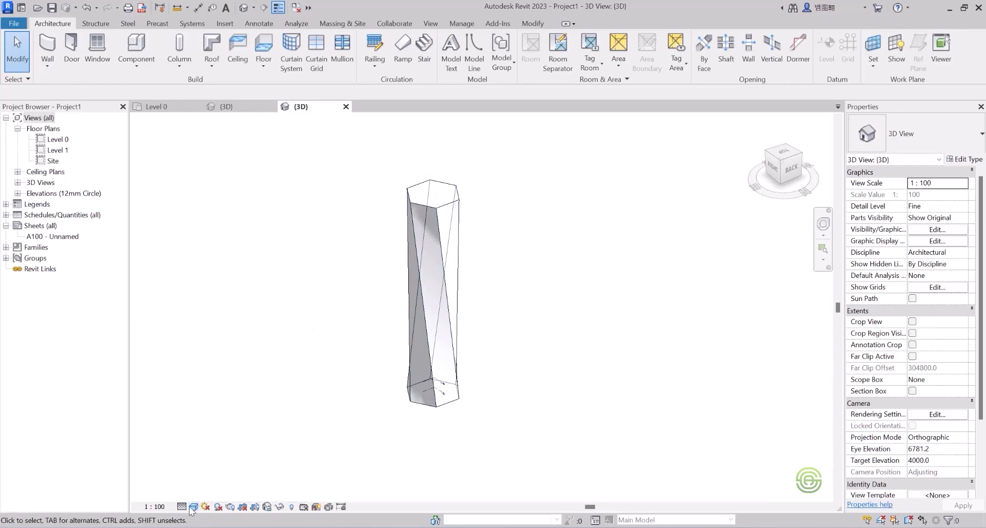
Try the Hidden Line and Consistent Colors visual styles on the tower, and return to Shaded
click(194, 507)
click(210, 463)
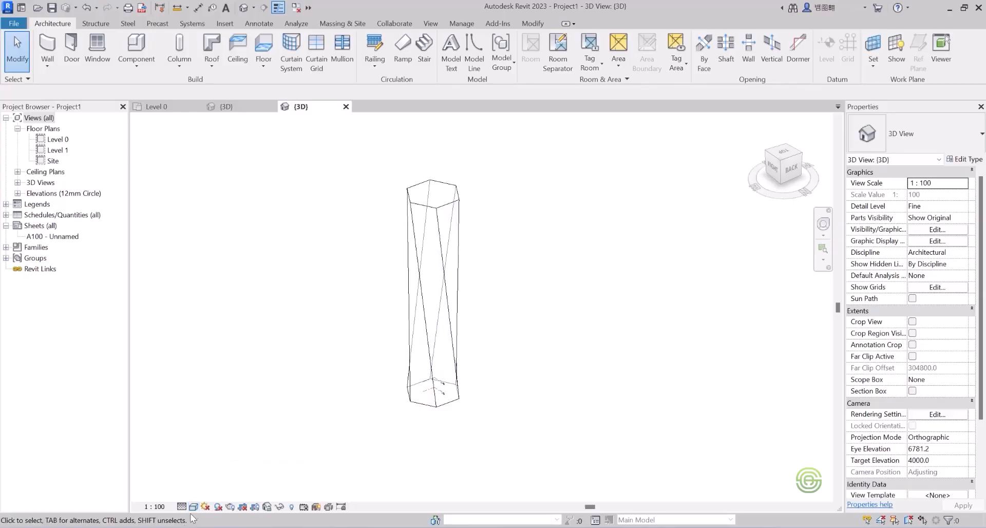
click(193, 507)
click(212, 483)
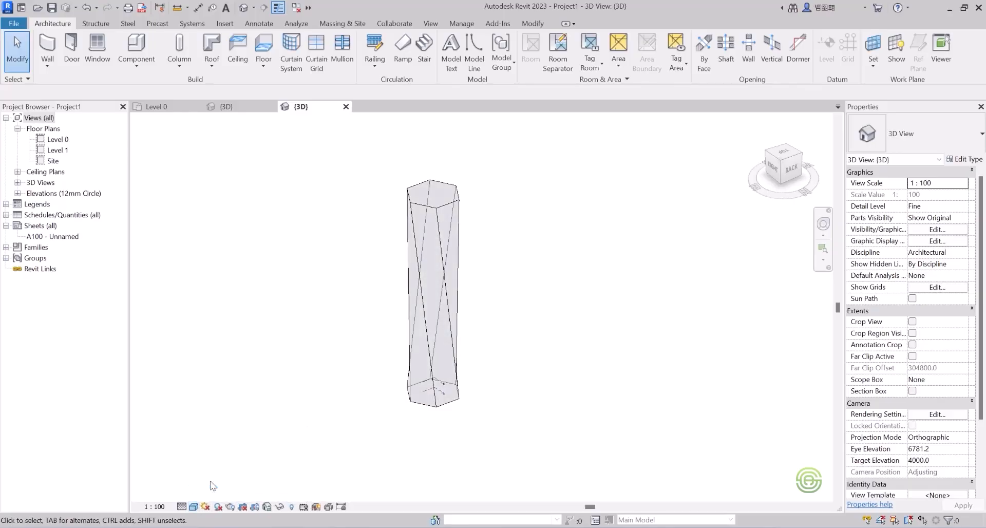
click(193, 507)
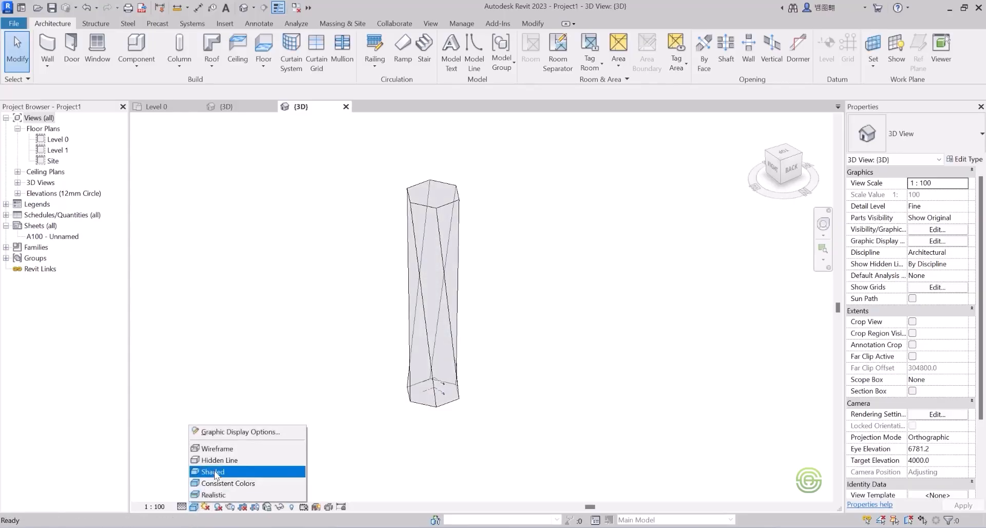
click(214, 470)
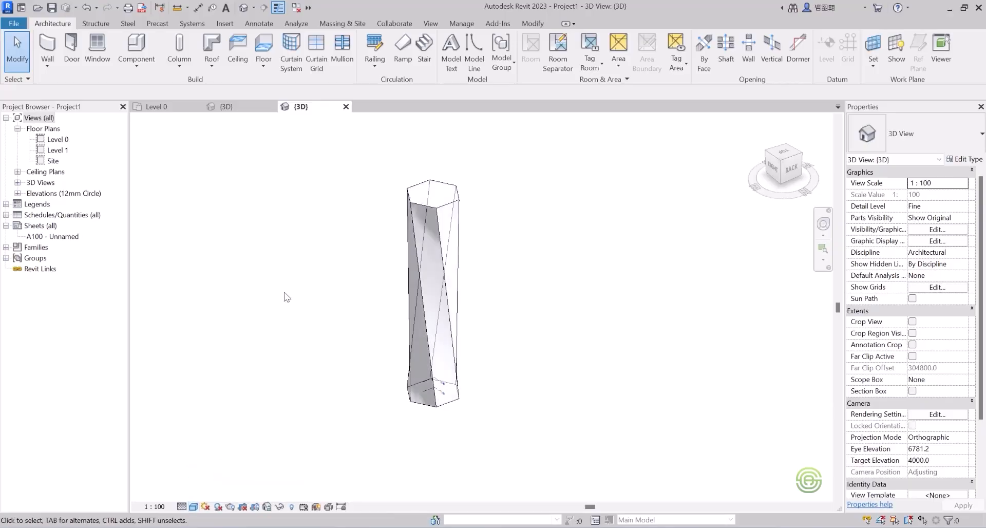
Compare the tower in the mass family's 3D view with the instance placed in the project
click(225, 107)
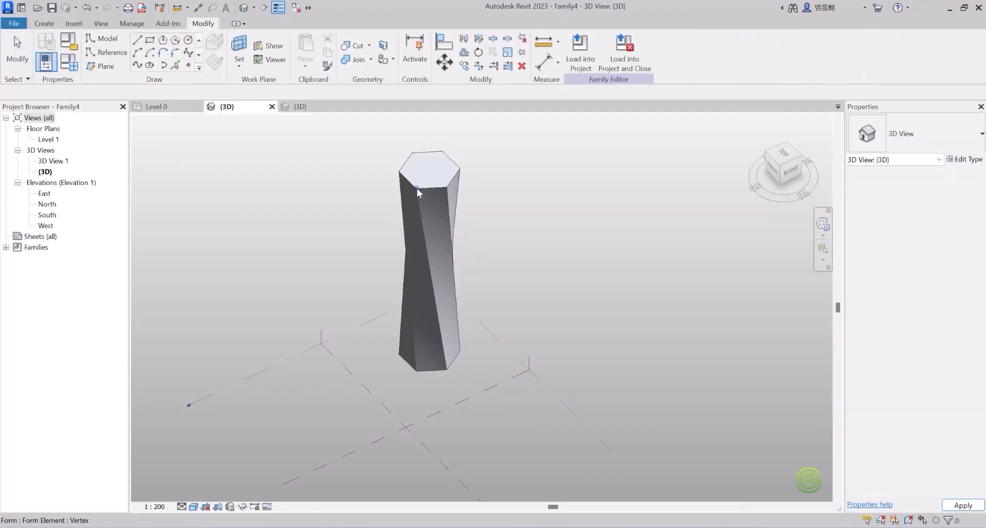
scroll(517, 307, down, 1)
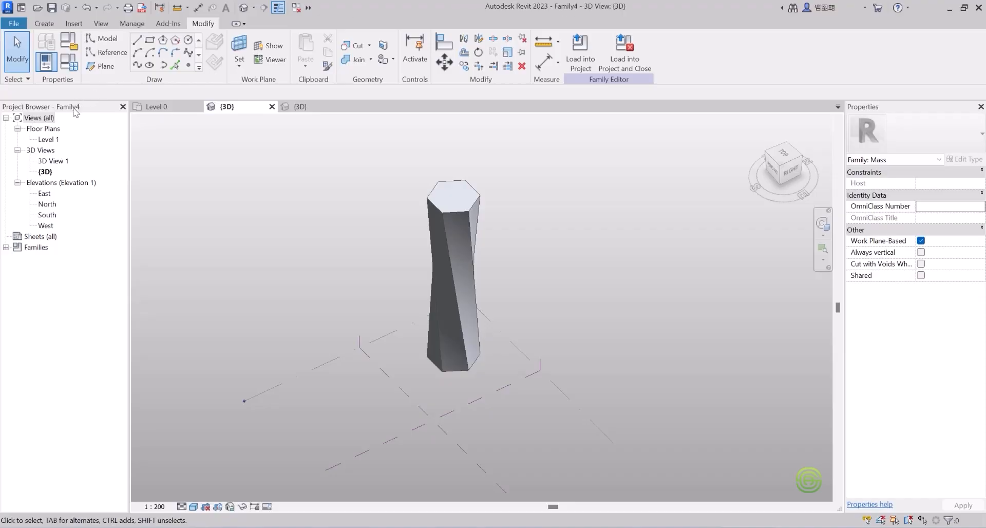
click(300, 106)
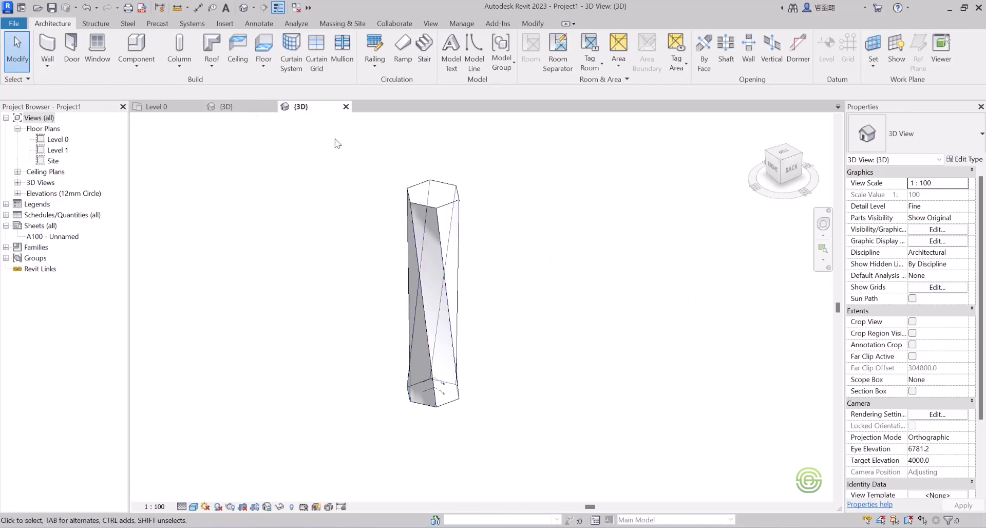
key(ctrl+Tab)
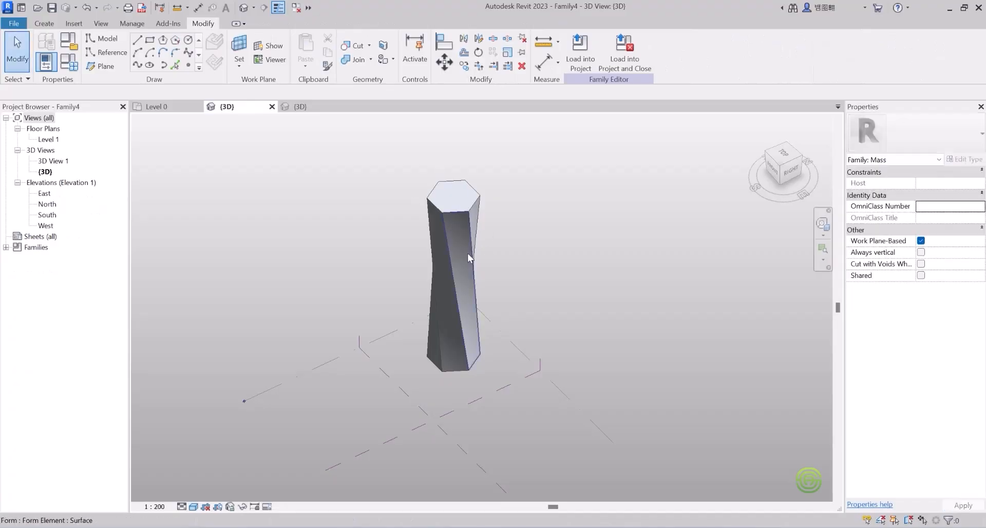
click(298, 107)
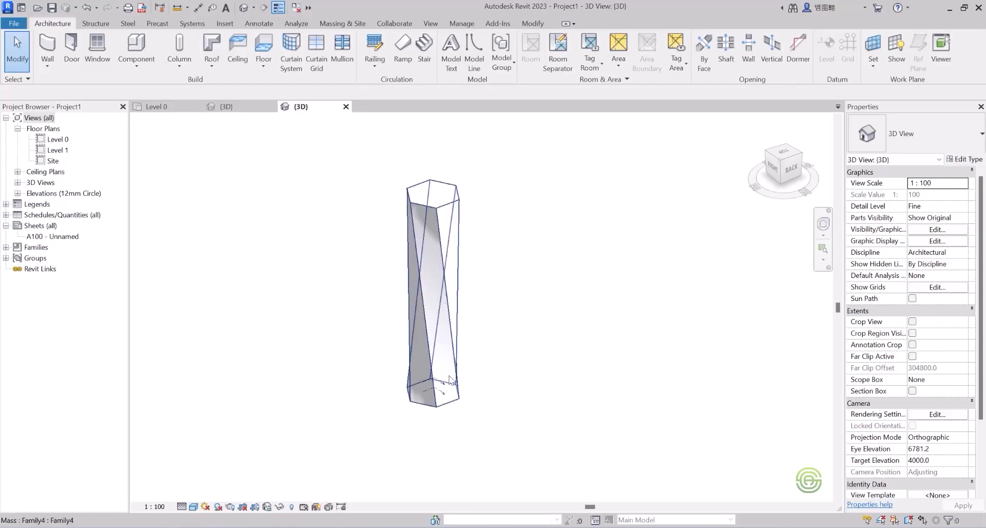
Examine the project levels at the base of the tower mass and compare them with its full height
scroll(438, 427, up, 2)
scroll(445, 414, down, 2)
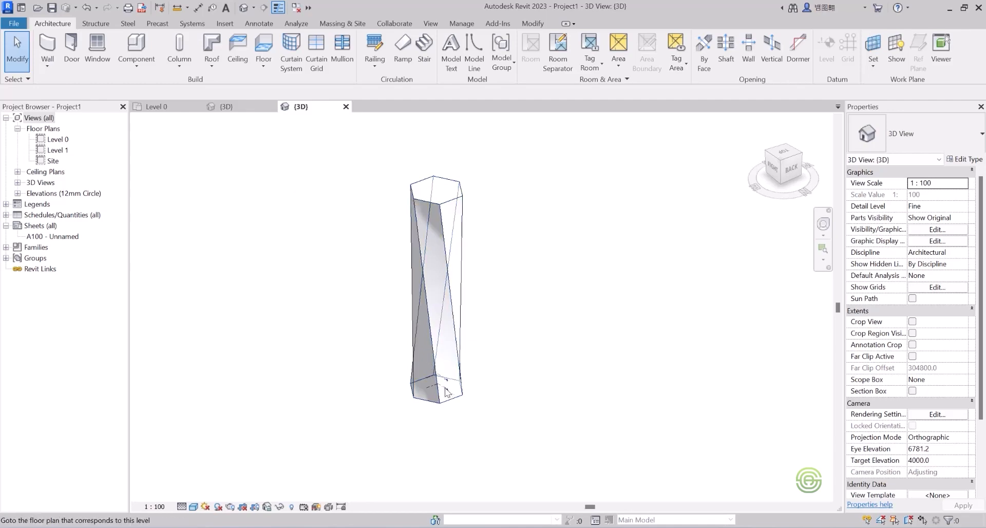
scroll(446, 394, up, 5)
scroll(447, 397, up, 2)
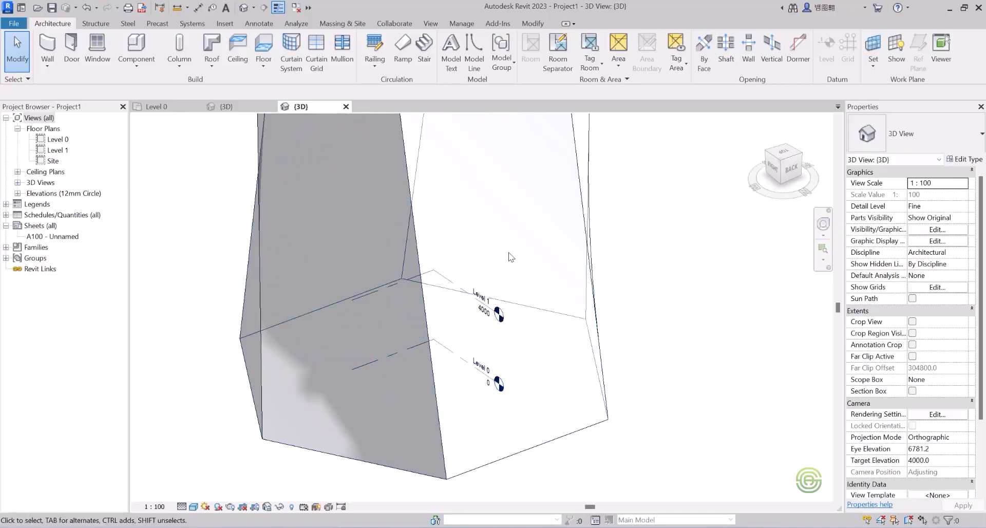
scroll(447, 272, down, 5)
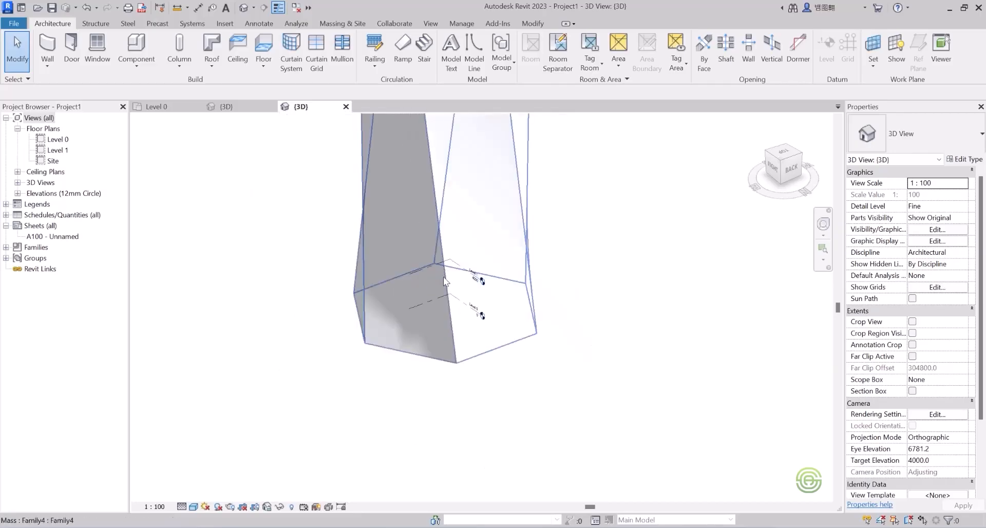
scroll(451, 343, down, 2)
scroll(457, 281, up, 2)
scroll(451, 346, down, 3)
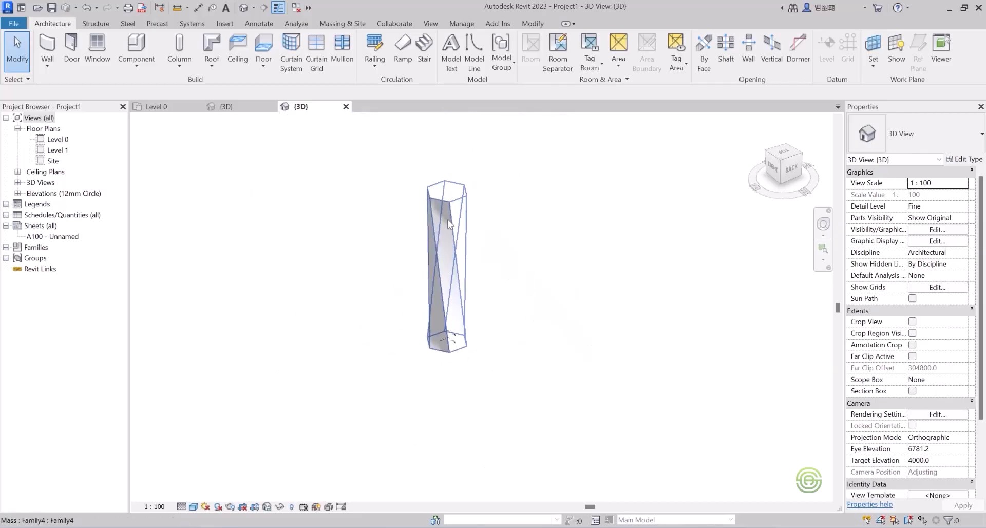
scroll(446, 236, up, 3)
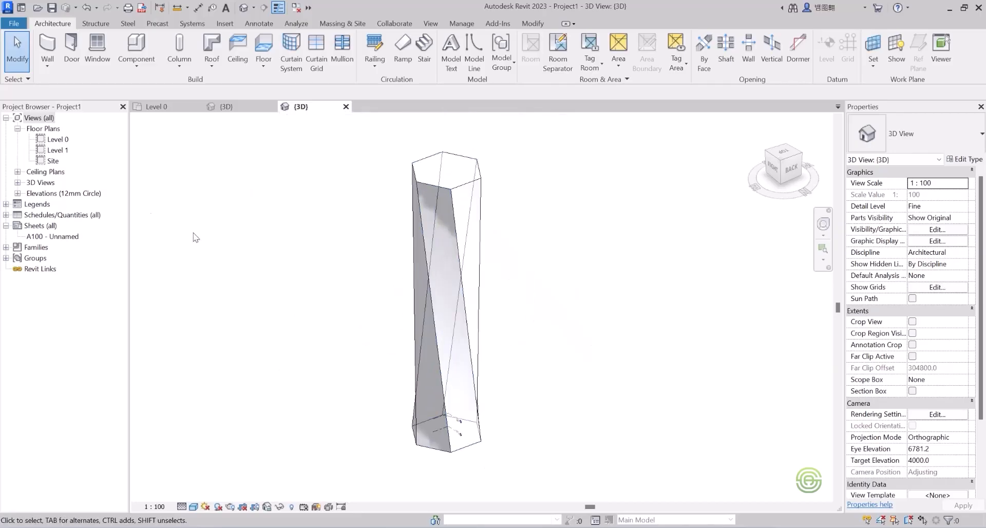
Open the project's East elevation and examine Level 0 and Level 1 at the tower's base
click(18, 193)
click(53, 204)
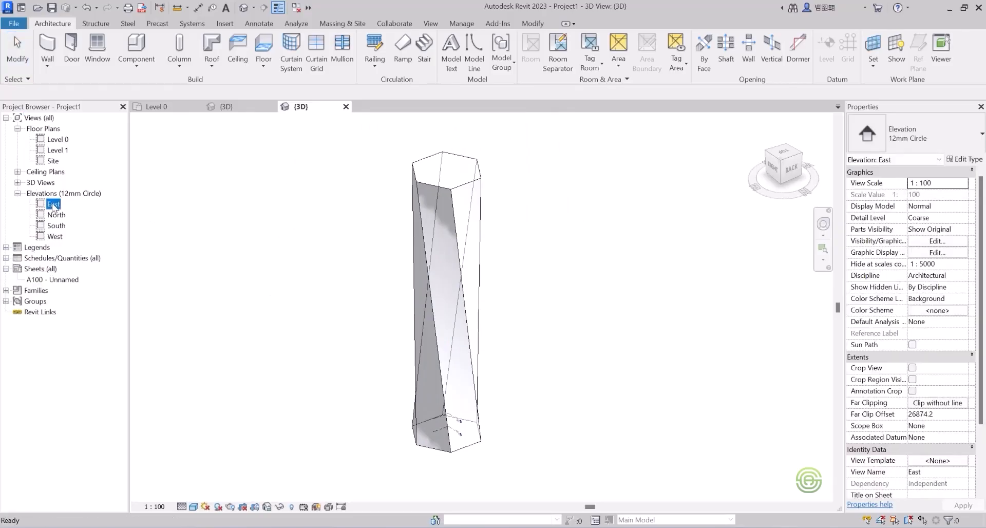
double_click(53, 205)
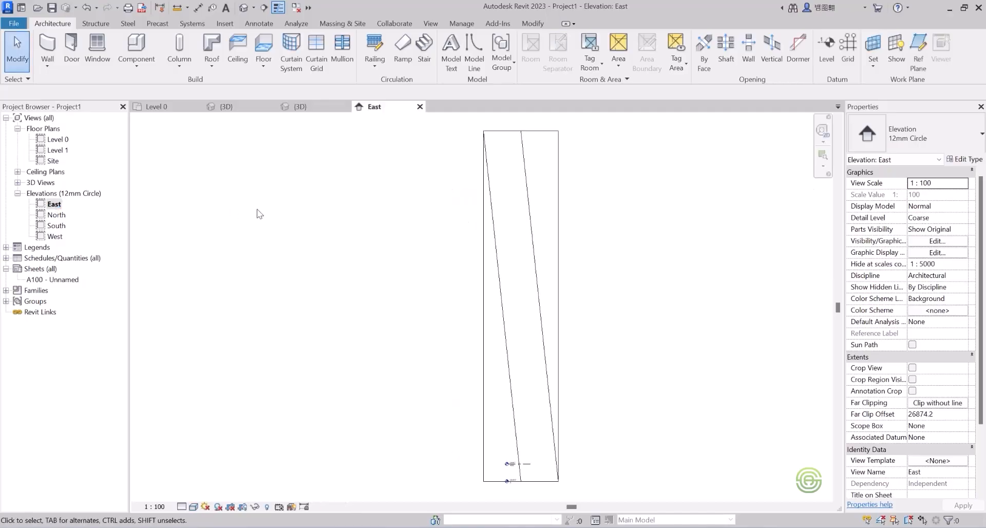
scroll(419, 351, up, 8)
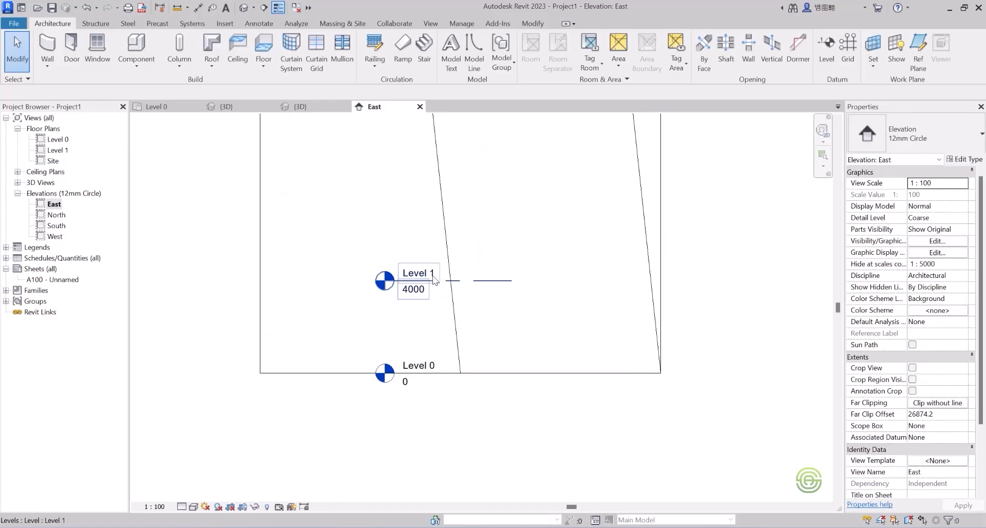
scroll(444, 396, down, 6)
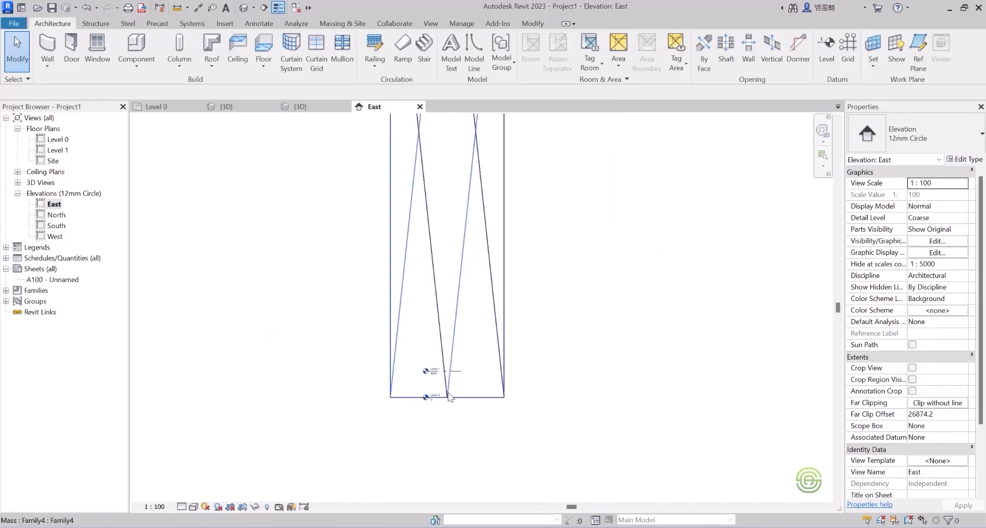
scroll(448, 397, down, 5)
scroll(460, 334, up, 2)
scroll(468, 379, up, 10)
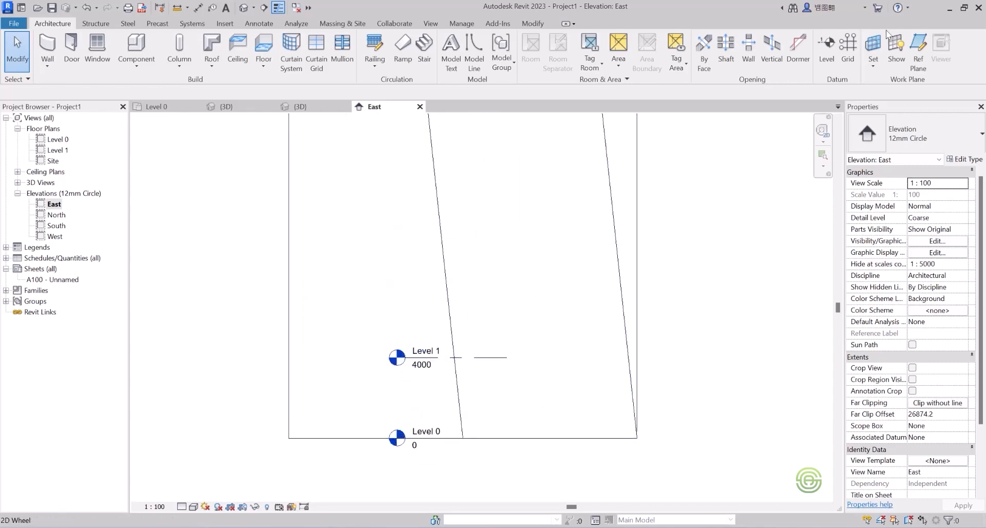
Draw a new level 4500 mm above Level 1, with both ends aligned to the existing level lines
click(829, 44)
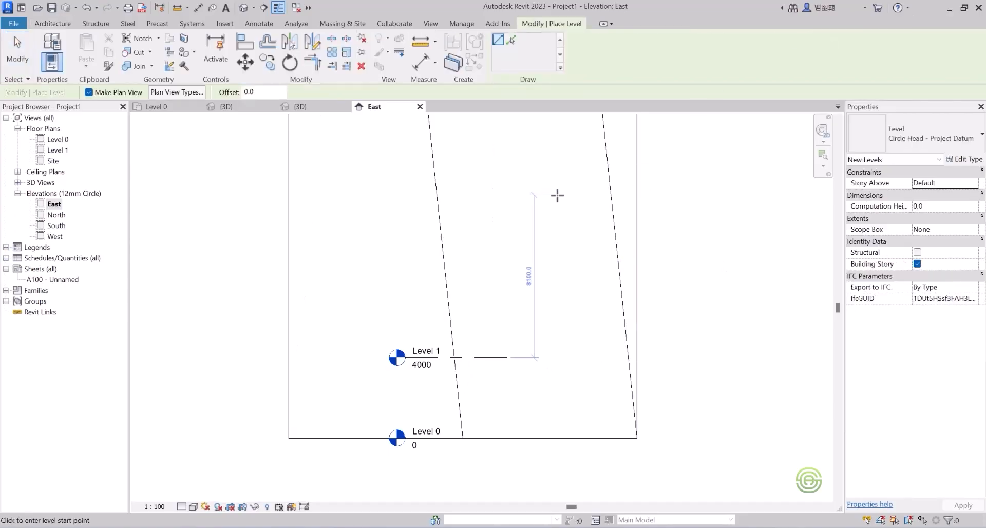
scroll(425, 368, up, 3)
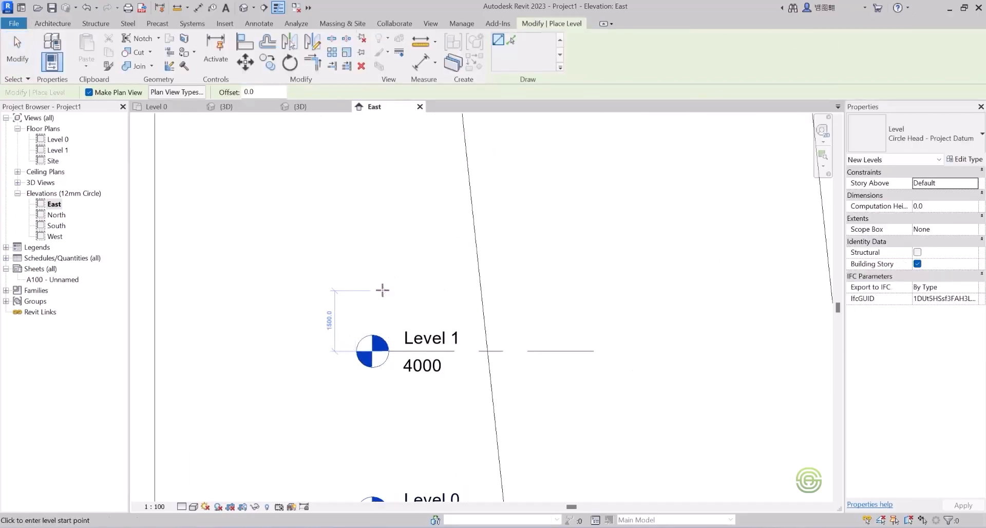
scroll(382, 289, down, 2)
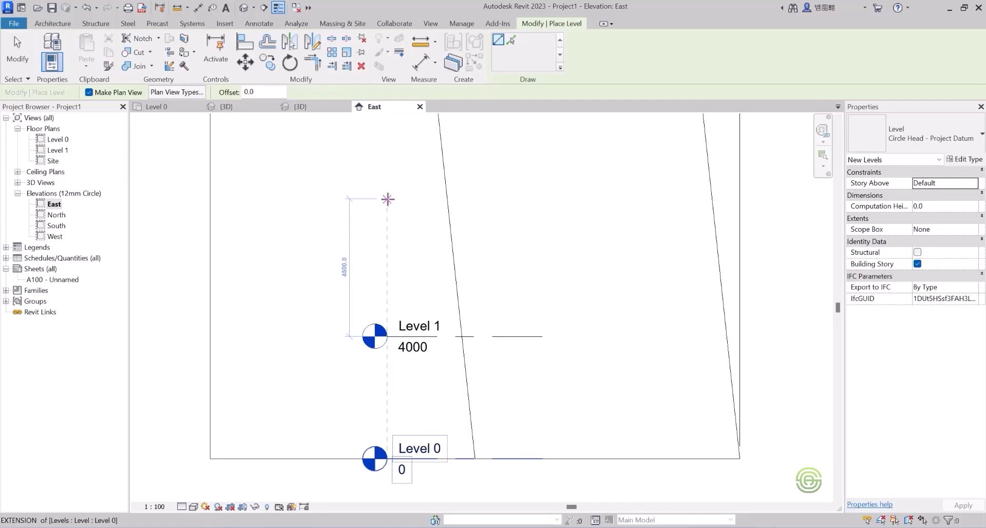
click(388, 198)
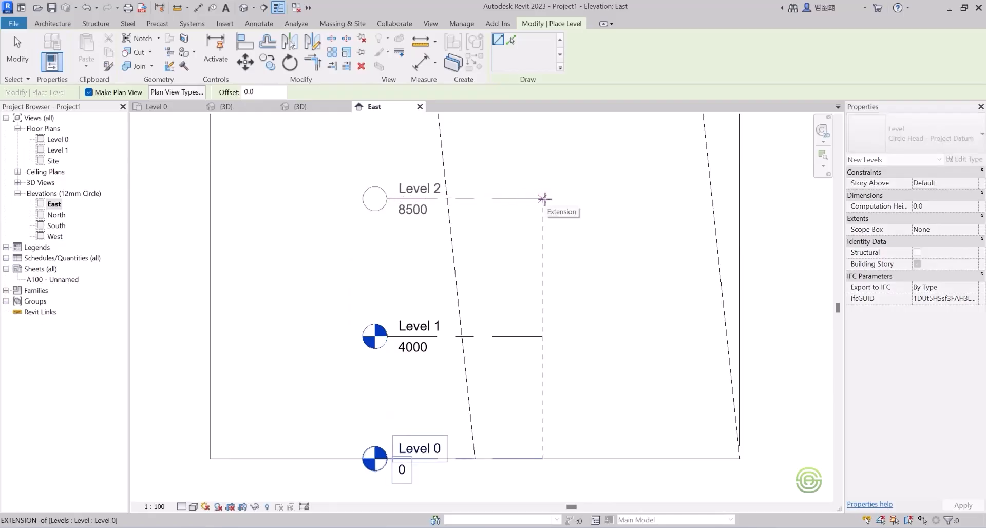
click(543, 199)
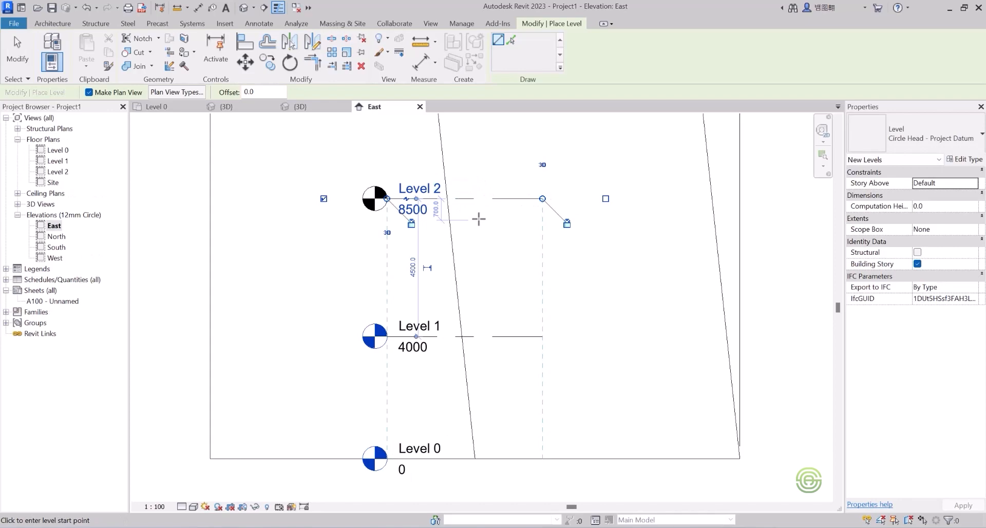
Set level placement to Pick Lines with a 4500 mm offset and create a level above Level 2
scroll(375, 339, down, 2)
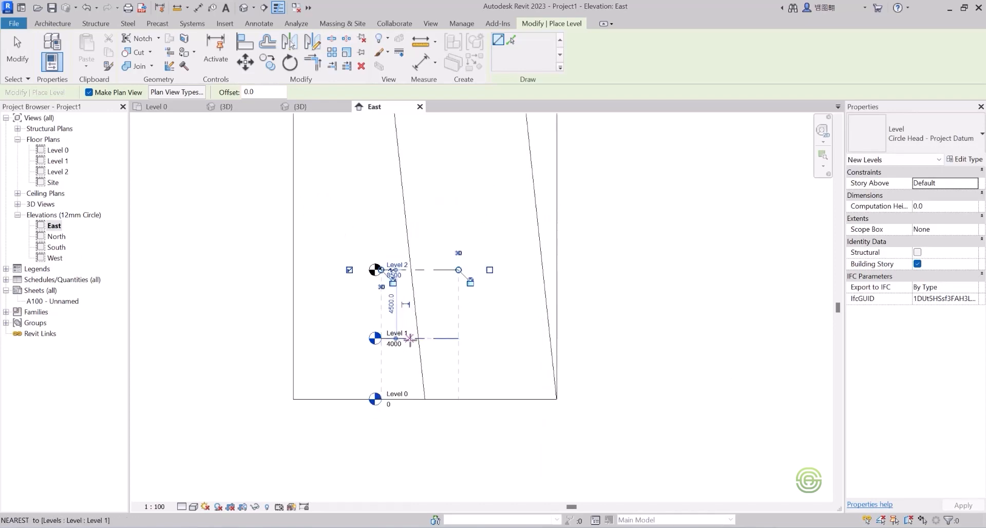
scroll(431, 286, up, 1)
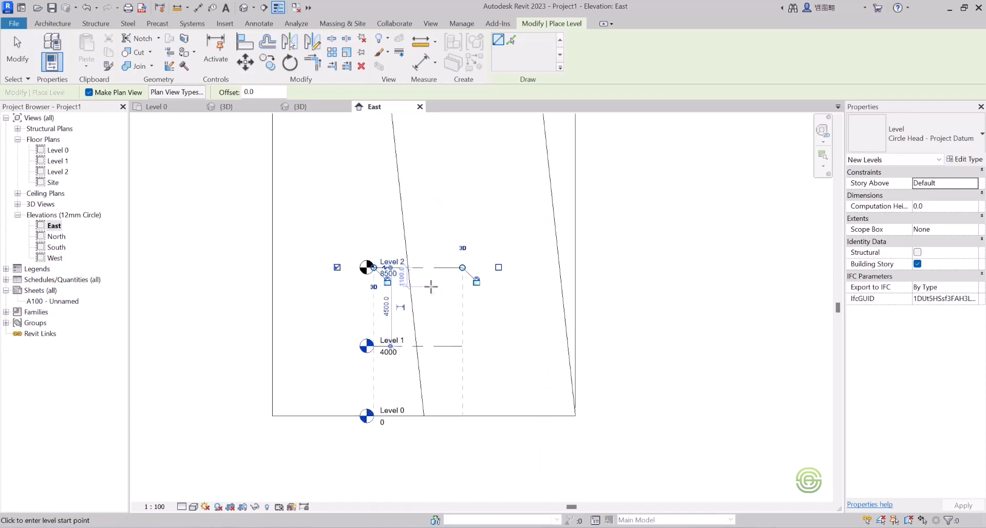
scroll(375, 184, up, 1)
scroll(387, 424, down, 1)
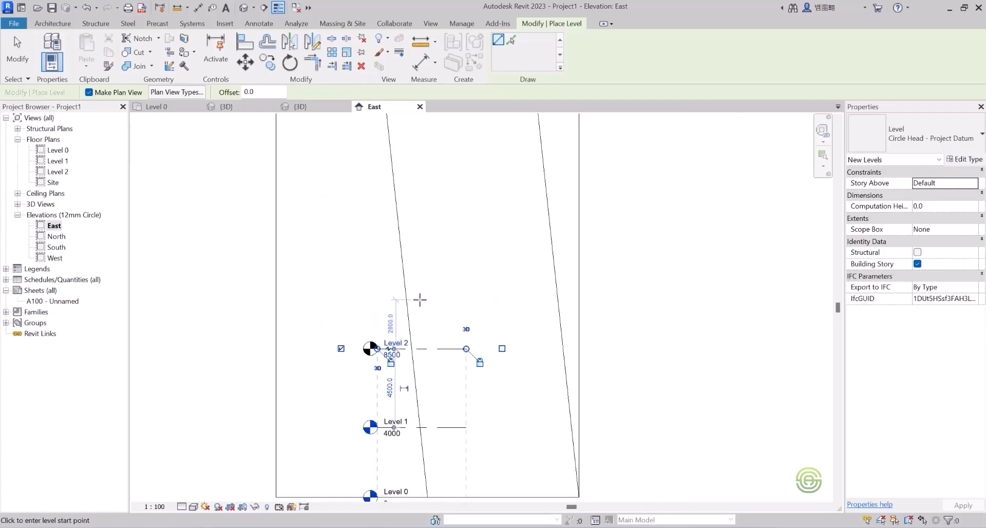
click(511, 41)
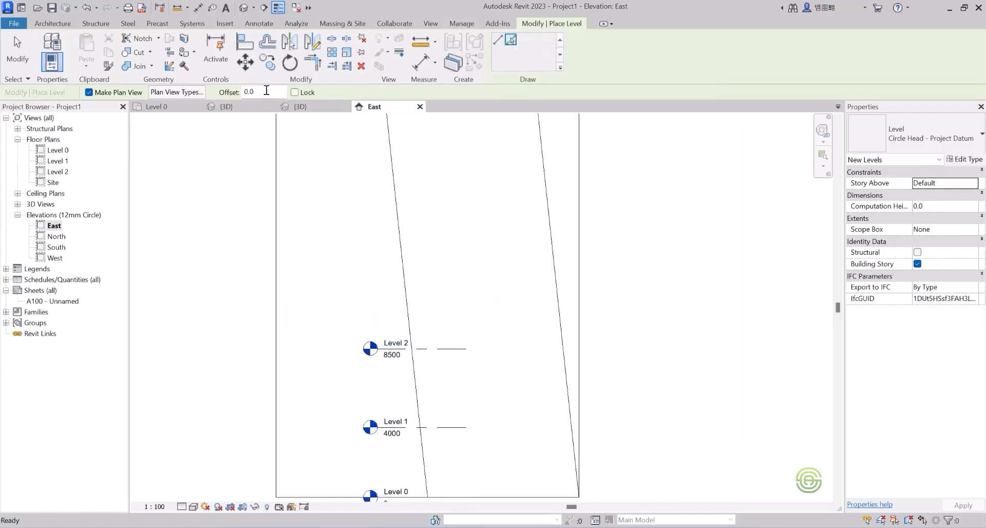
drag(267, 90, 241, 90)
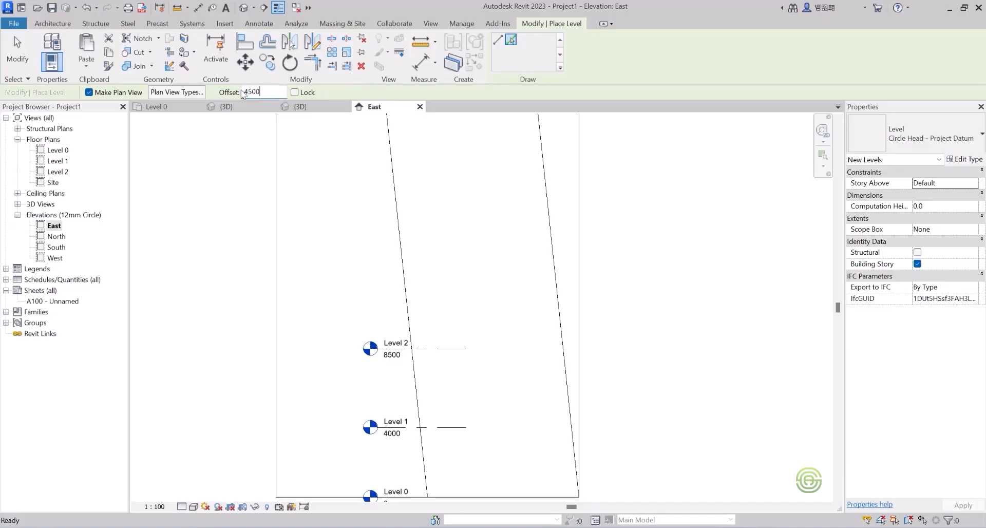
key(Return)
scroll(370, 377, down, 4)
scroll(411, 367, up, 2)
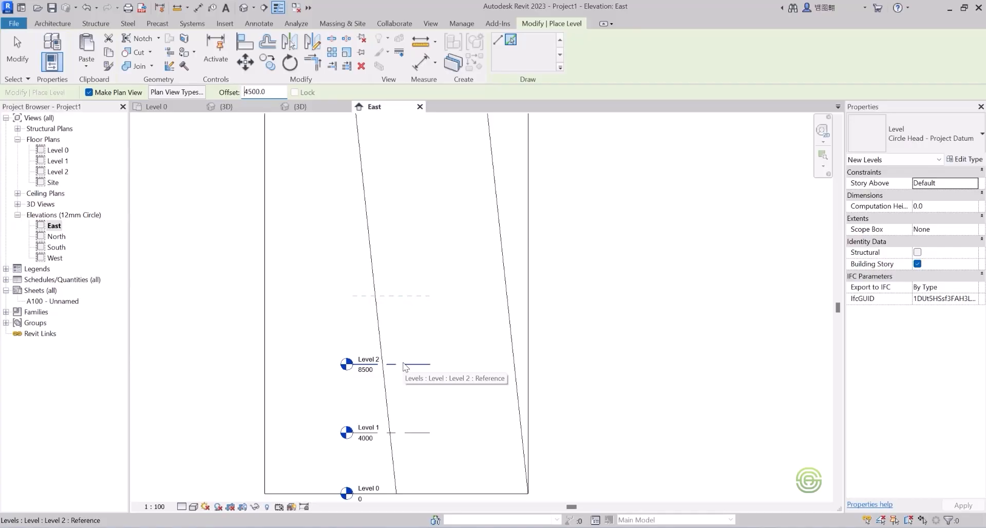
click(403, 364)
scroll(403, 363, down, 2)
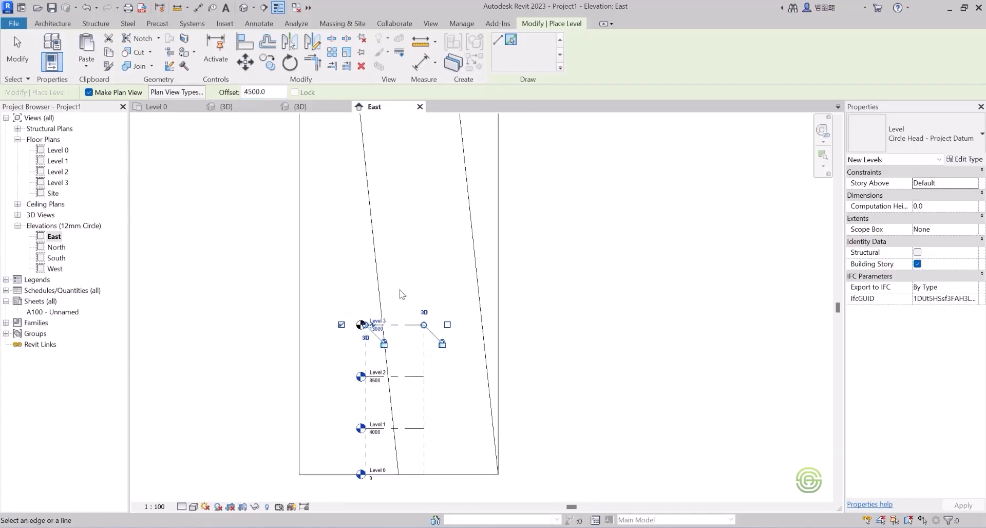
Add three more levels above Level 3 at 4500 mm intervals, up to elevation 26500
scroll(399, 308, up, 3)
click(406, 343)
scroll(406, 339, down, 3)
scroll(412, 306, up, 2)
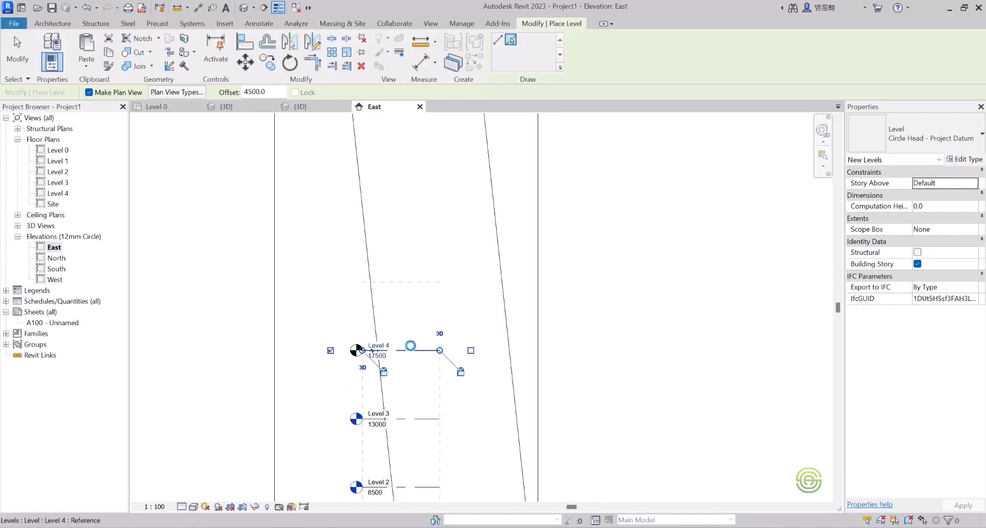
click(411, 350)
click(415, 282)
scroll(416, 285, down, 3)
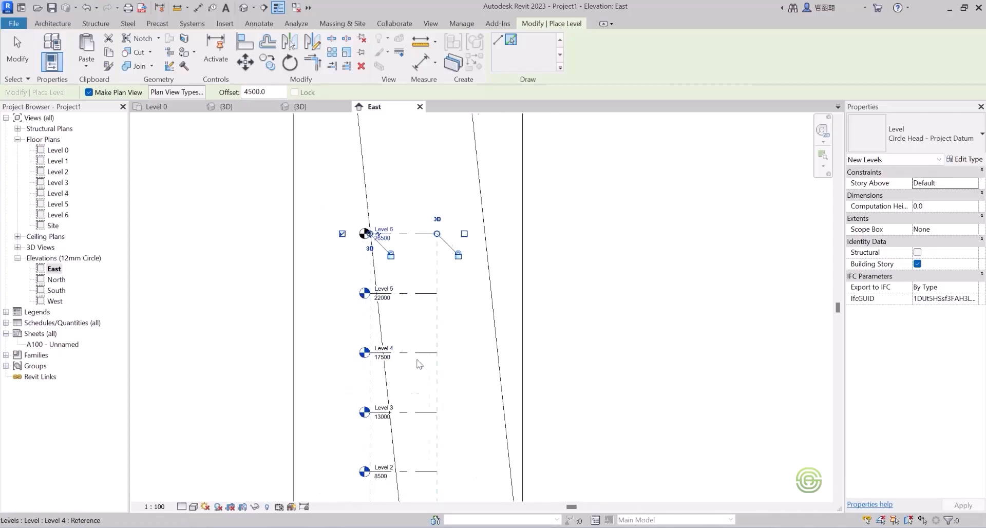
Add two levels above Level 6, each offset 4500 mm, at elevations 31000 and 35500
scroll(419, 287, up, 3)
scroll(420, 288, up, 1)
click(420, 299)
scroll(411, 298, down, 3)
scroll(400, 305, up, 2)
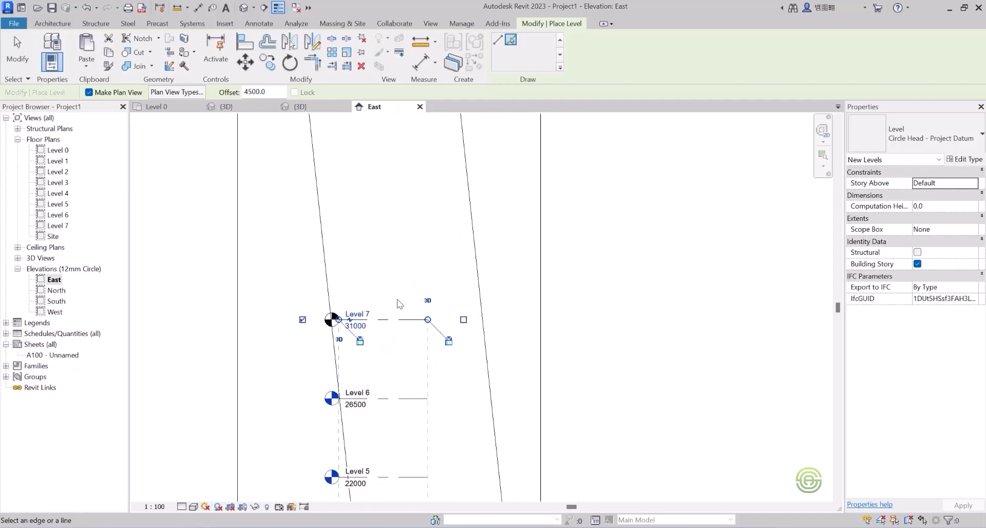
click(406, 320)
scroll(399, 288, down, 2)
scroll(397, 281, up, 2)
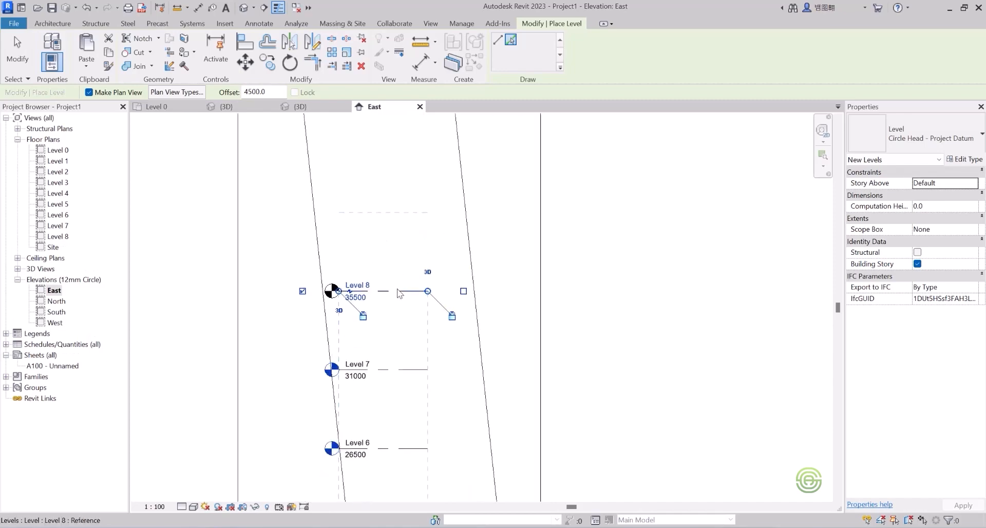
Add four levels above Level 8, each 4500 mm above the previous one, up to elevation 53500
click(398, 290)
scroll(399, 289, down, 2)
scroll(398, 288, up, 2)
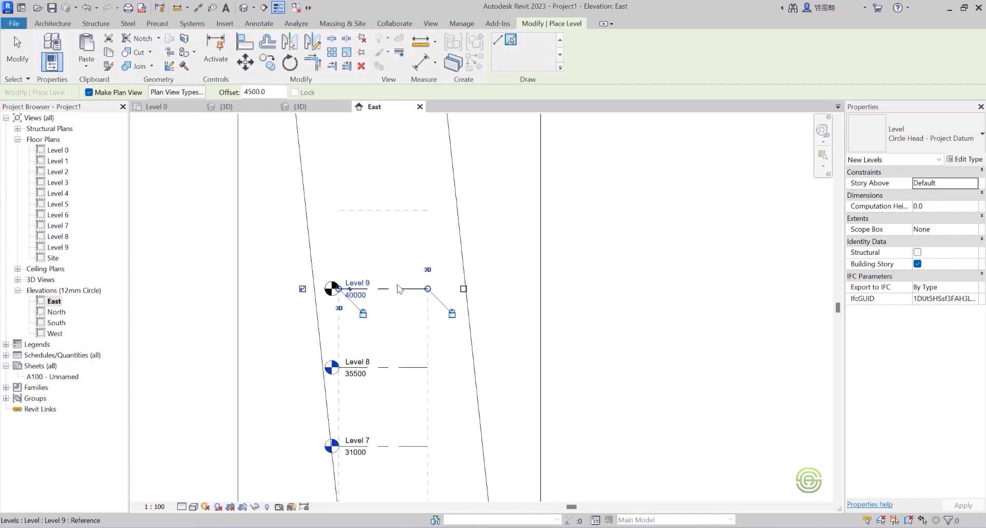
click(398, 290)
scroll(398, 287, down, 3)
scroll(378, 219, up, 2)
scroll(377, 218, up, 1)
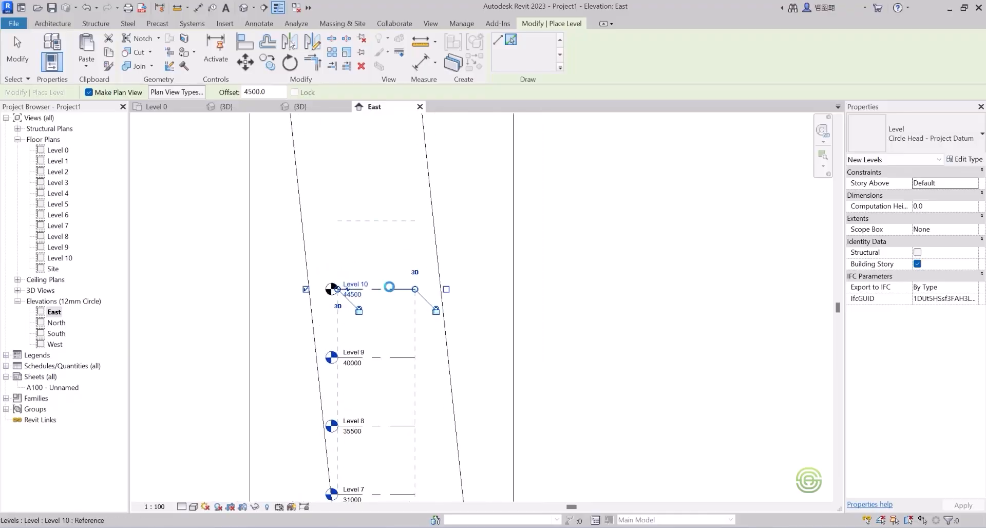
click(392, 288)
click(391, 220)
scroll(363, 239, down, 4)
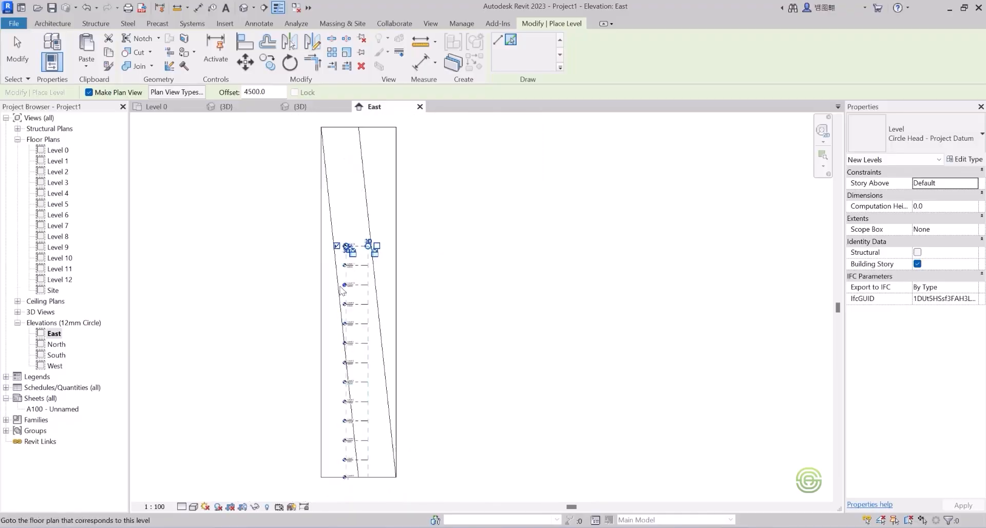
Continue the 4500 mm spacing with four levels above Level 12, up to elevation 71500
scroll(362, 241, up, 4)
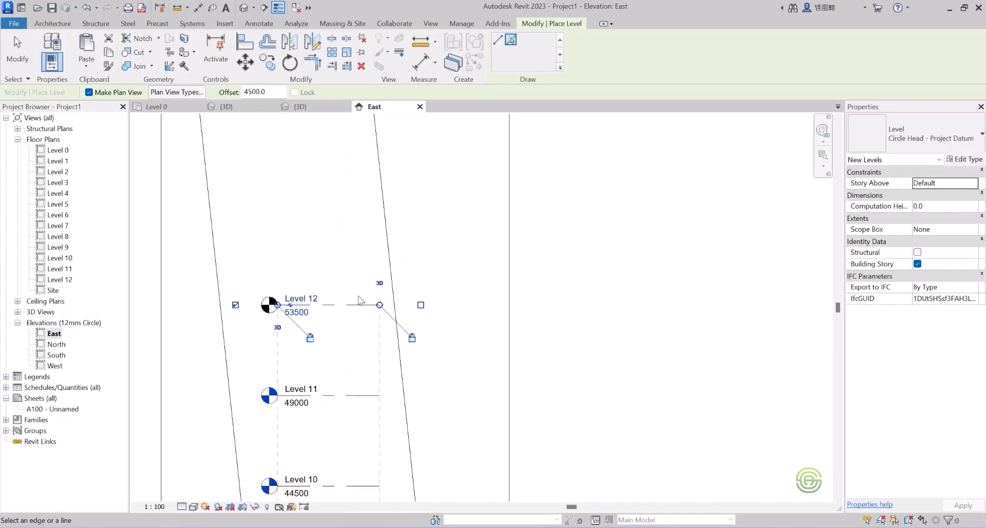
click(354, 306)
scroll(324, 305, down, 2)
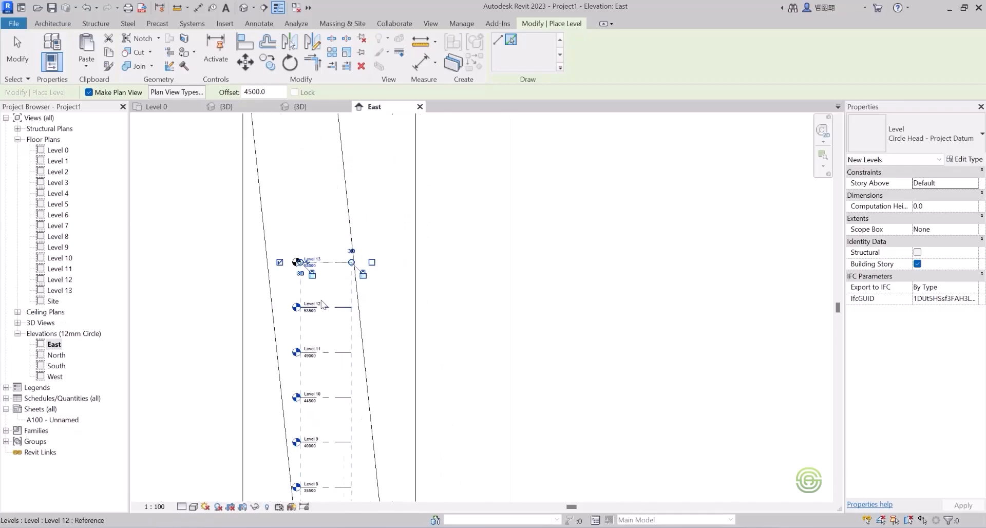
scroll(323, 304, up, 2)
click(335, 282)
scroll(335, 284, down, 1)
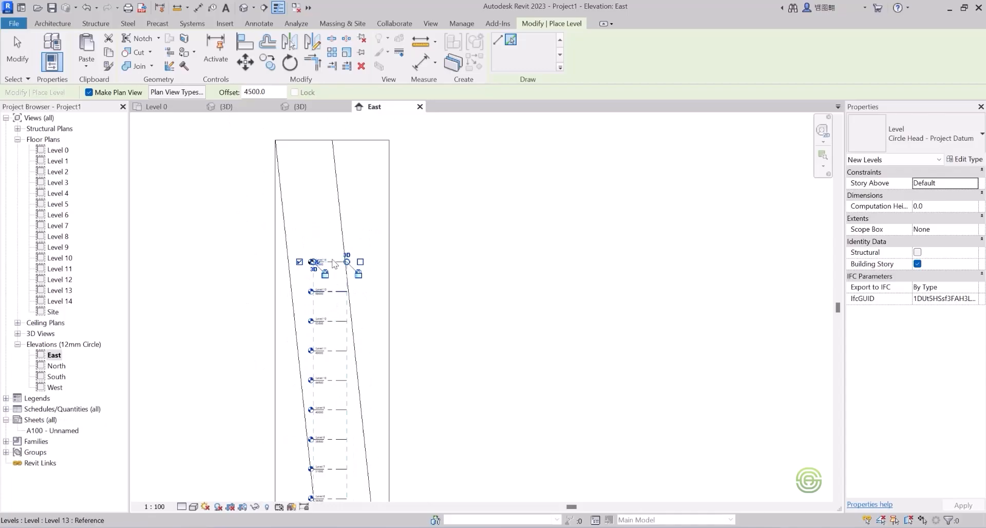
click(339, 285)
scroll(339, 285, down, 1)
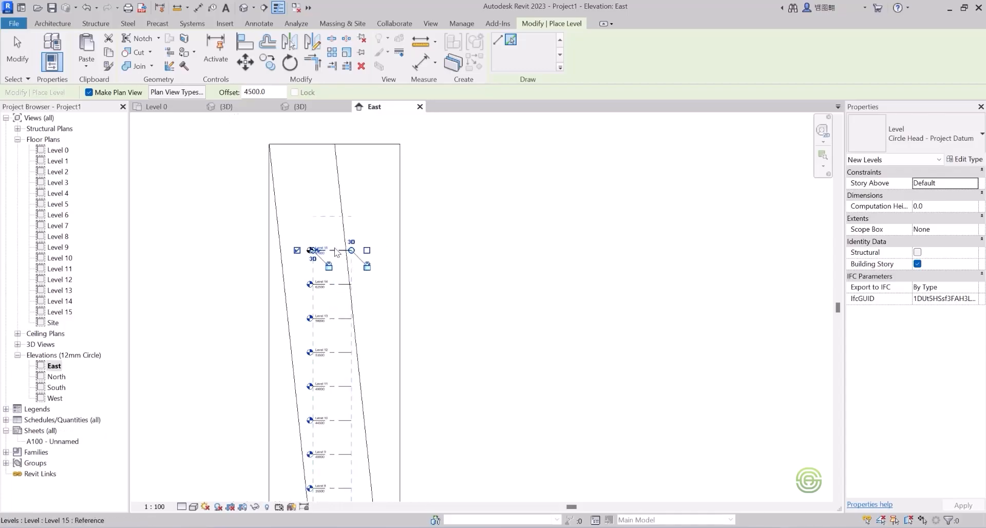
scroll(339, 253, up, 1)
click(338, 253)
scroll(338, 253, down, 1)
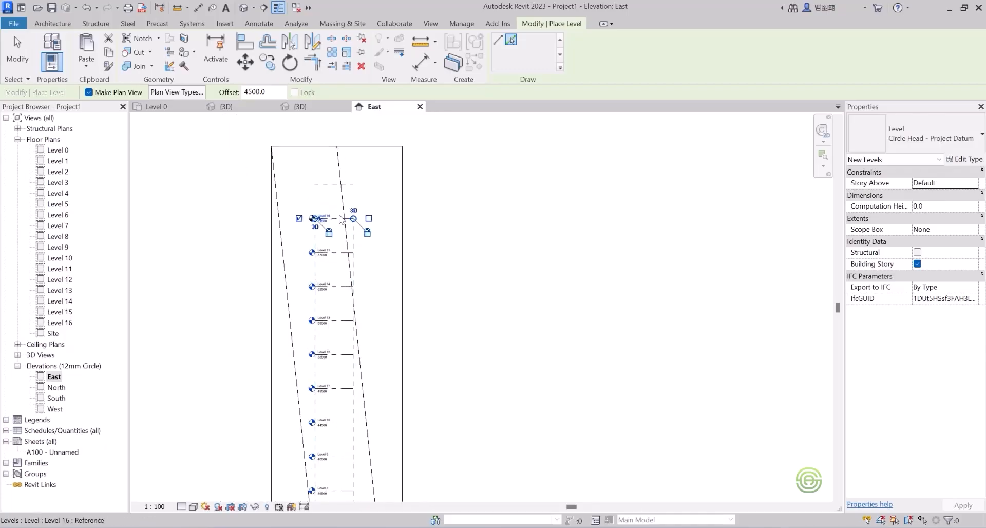
Try to offset a level 4500 mm from Level 16, and delete the copy placed on top of Level 15
scroll(340, 218, up, 3)
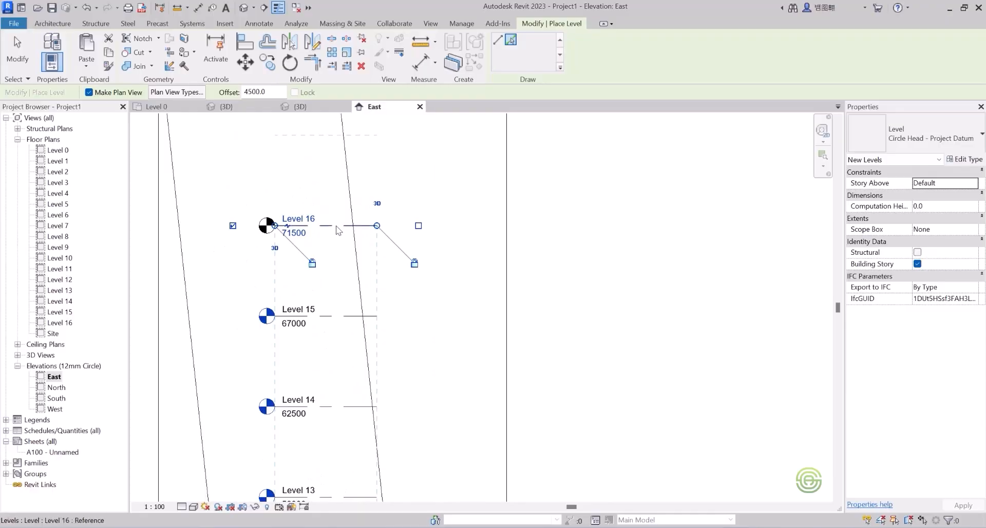
click(337, 226)
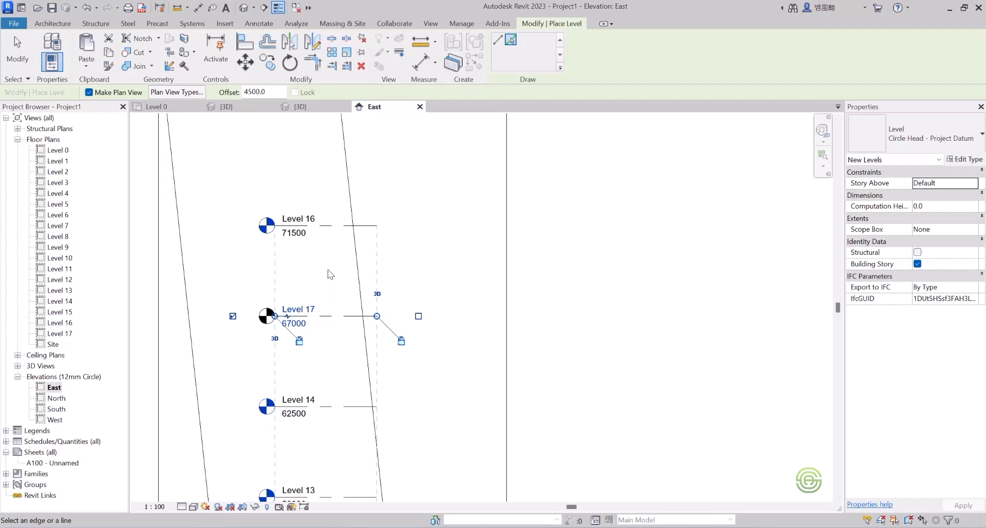
key(Delete)
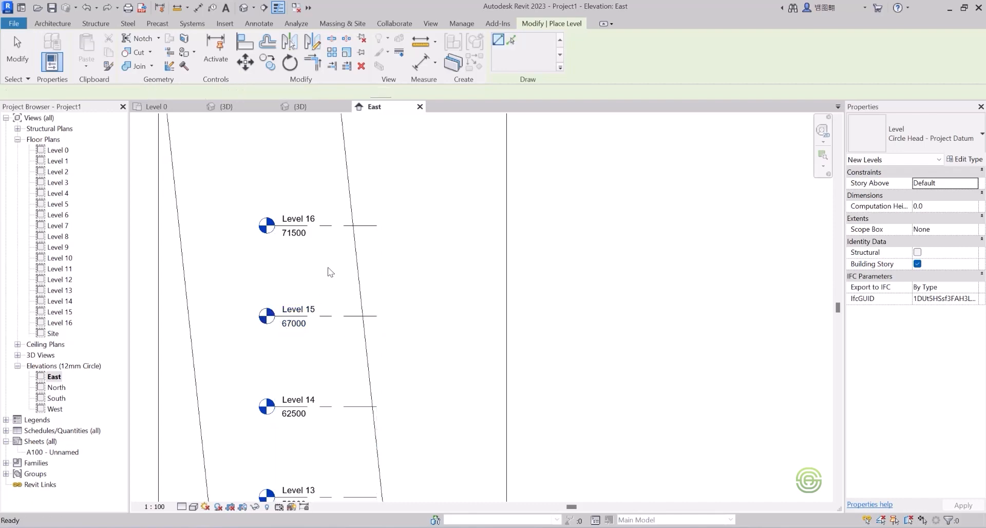
Add the last level 4500 mm above Level 16, at elevation 76000, by picking the Level 16 line
scroll(348, 268, down, 2)
scroll(330, 187, up, 4)
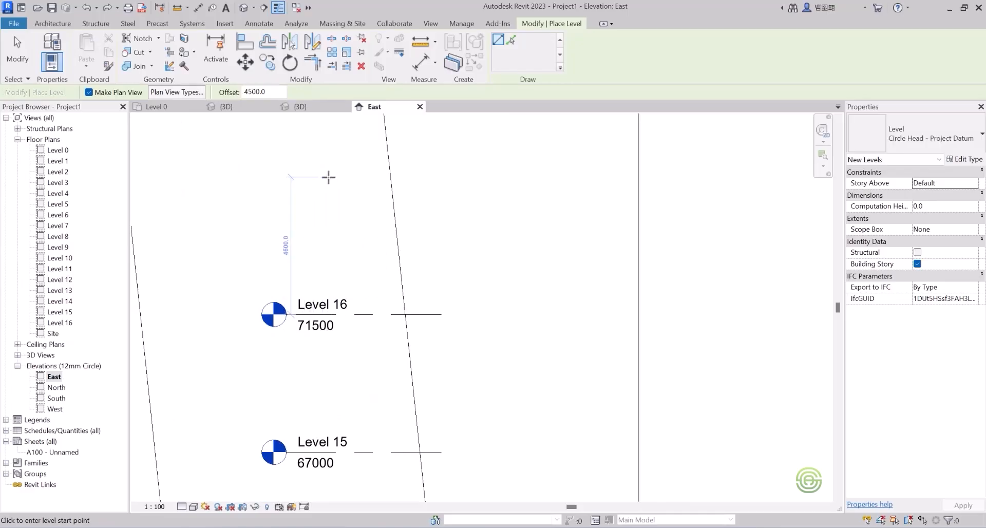
click(511, 41)
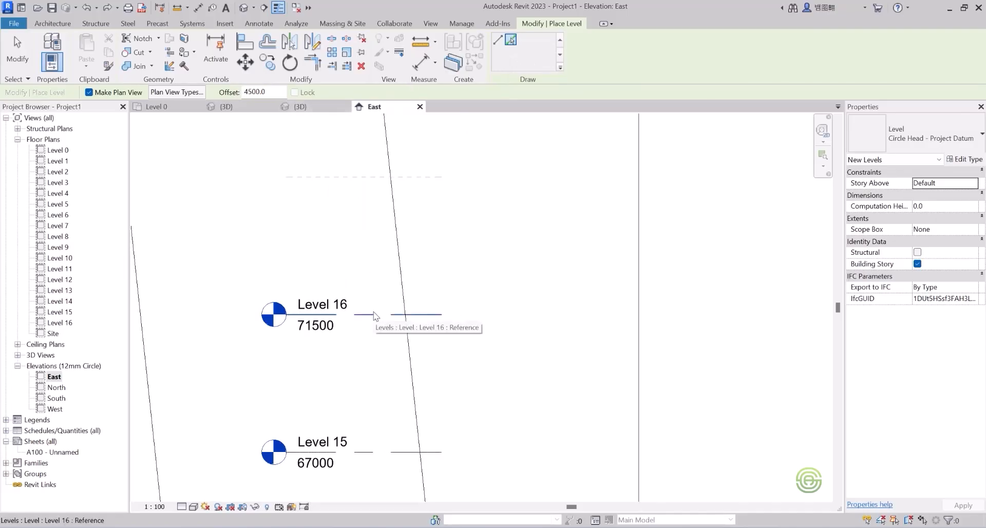
click(374, 316)
scroll(373, 315, down, 2)
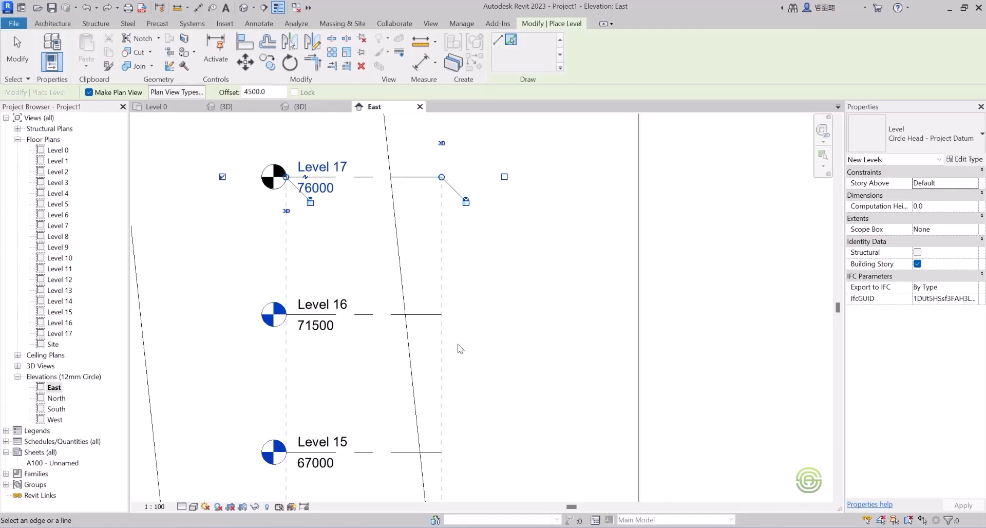
scroll(480, 318, down, 2)
scroll(416, 267, down, 2)
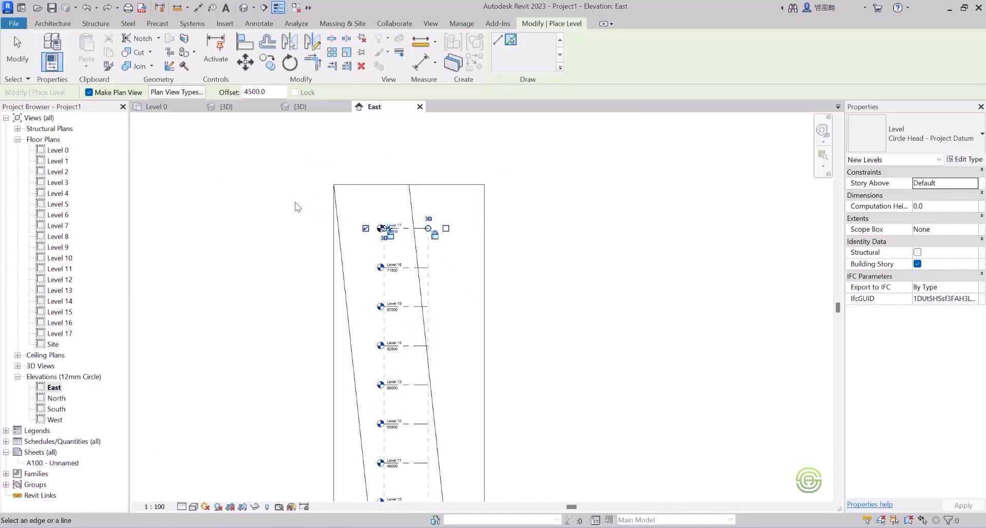
key(Escape)
key(Escape)
scroll(380, 203, down, 3)
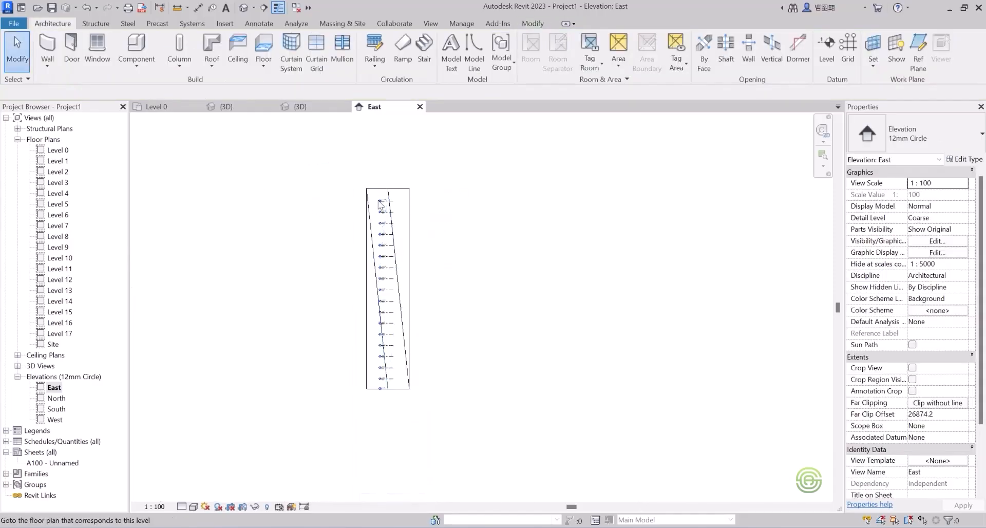
Open the project's 3D view and examine the new levels along the tower mass from several sides
click(309, 107)
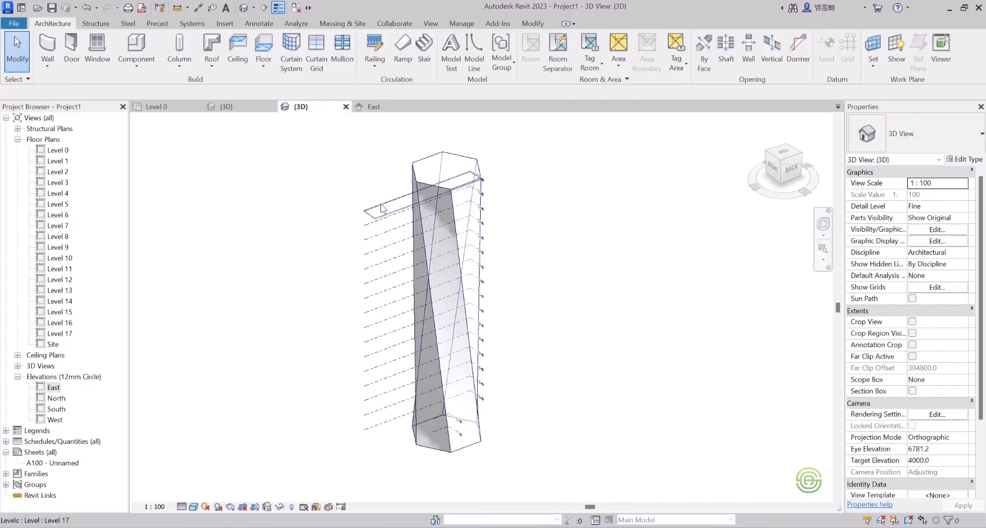
shift+middle_drag(438, 273, 222, 242)
shift+middle_drag(349, 245, 411, 206)
scroll(426, 235, down, 2)
scroll(419, 218, up, 2)
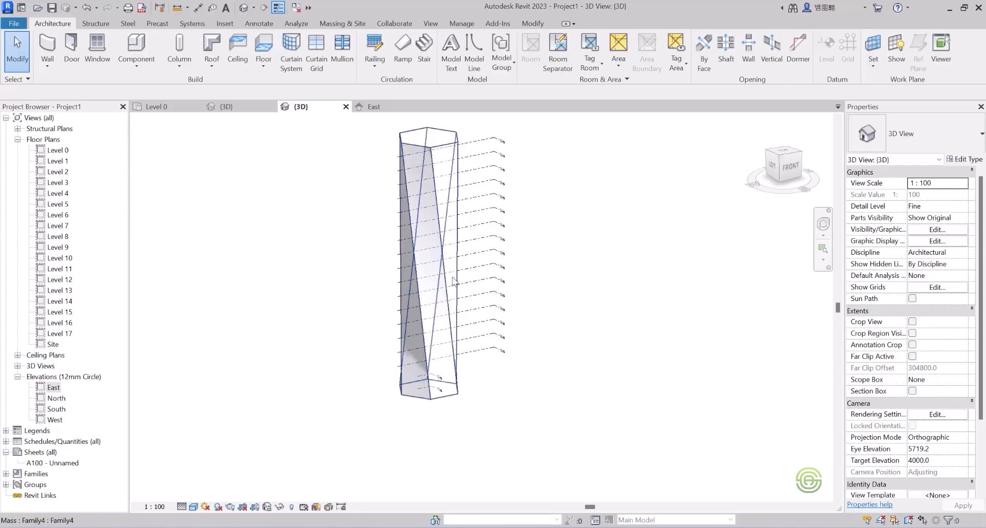
click(429, 130)
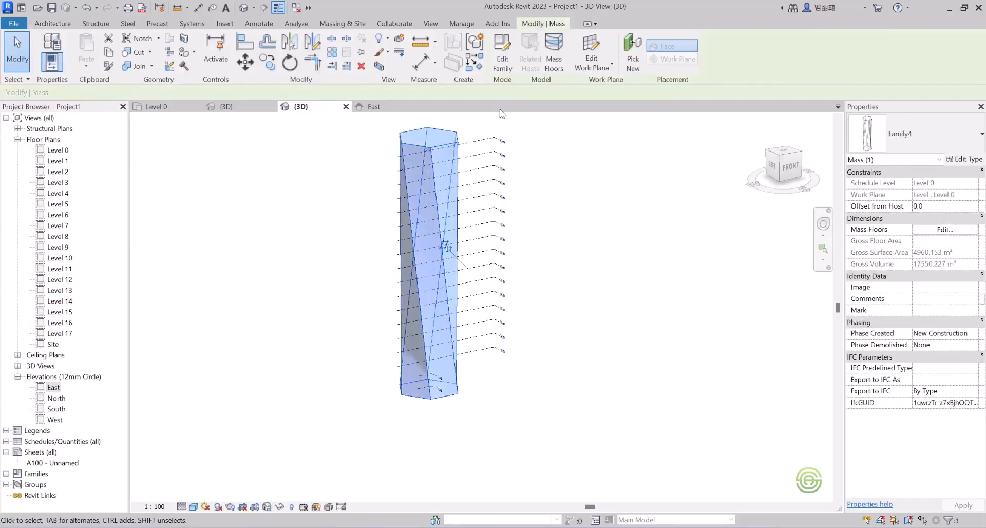
scroll(510, 375, down, 2)
scroll(506, 352, up, 2)
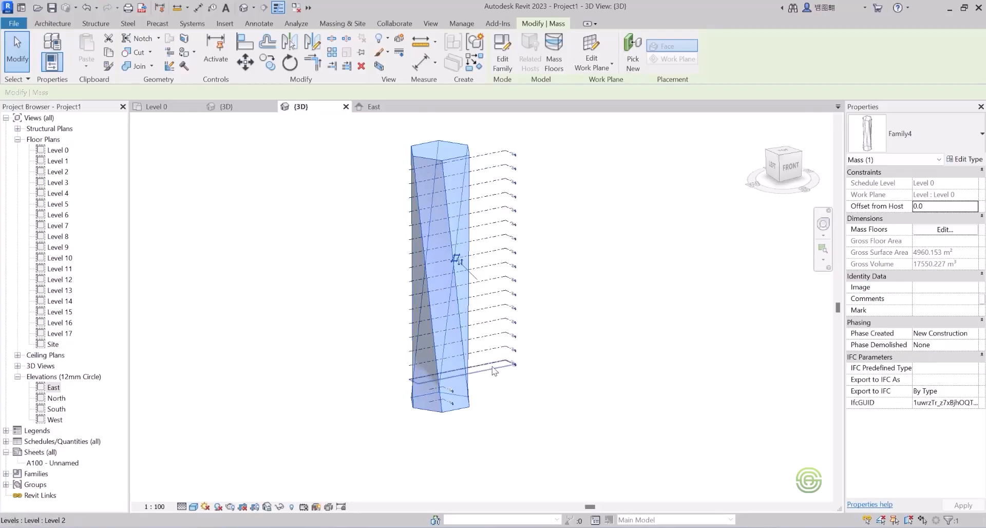
click(369, 156)
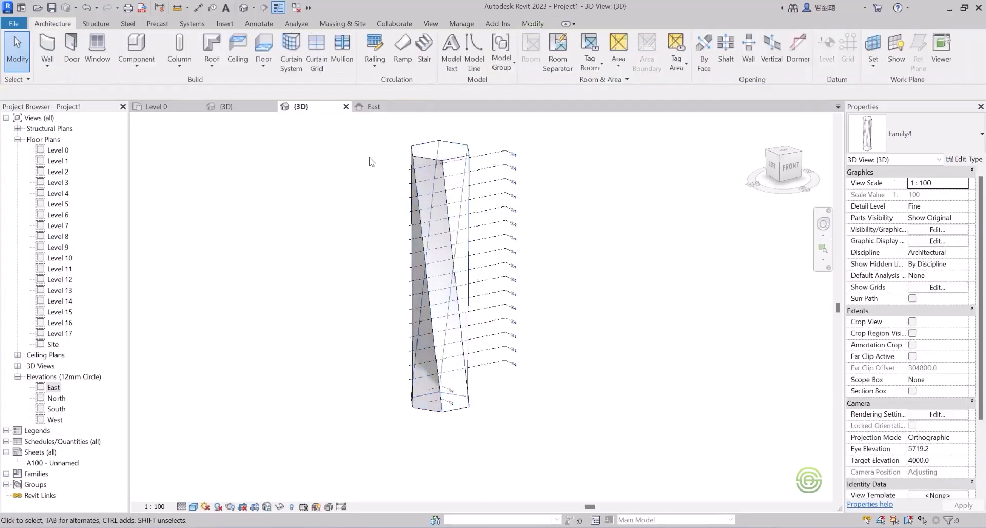
click(423, 148)
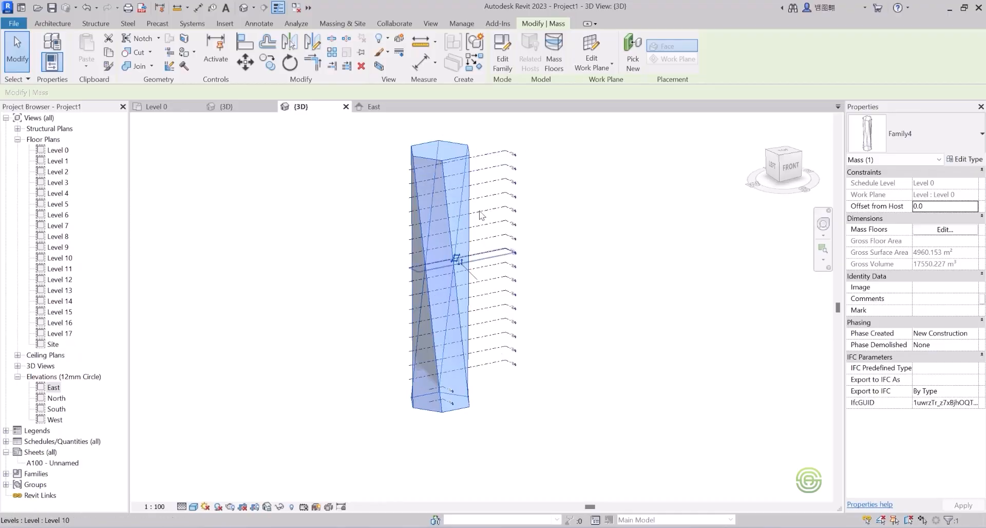
click(381, 147)
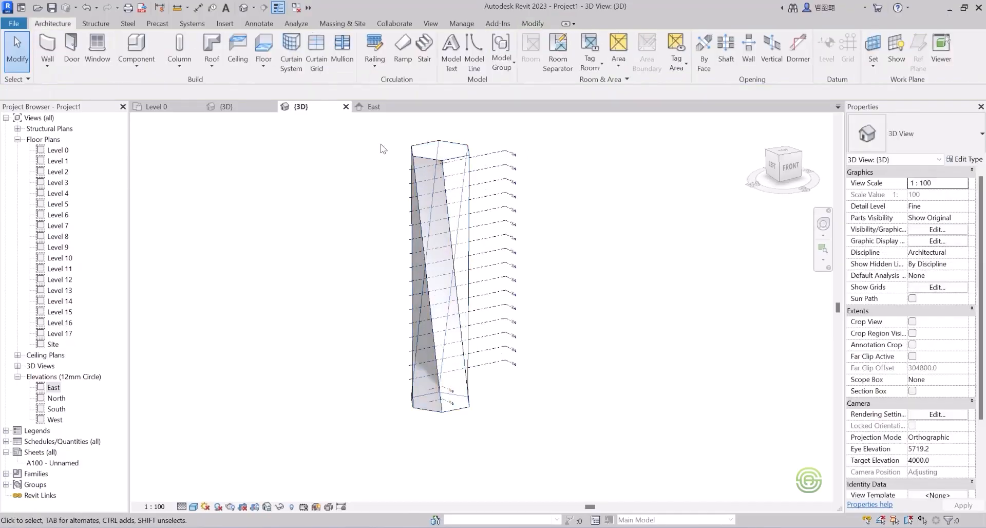
Start defining mass floors for the twisted tower mass, including Level 0 through Level 5
click(415, 148)
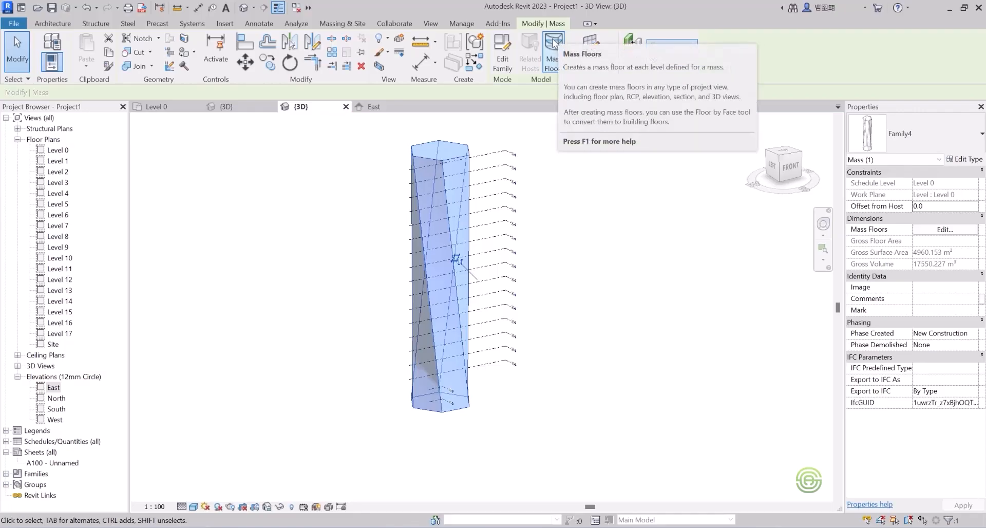
click(554, 50)
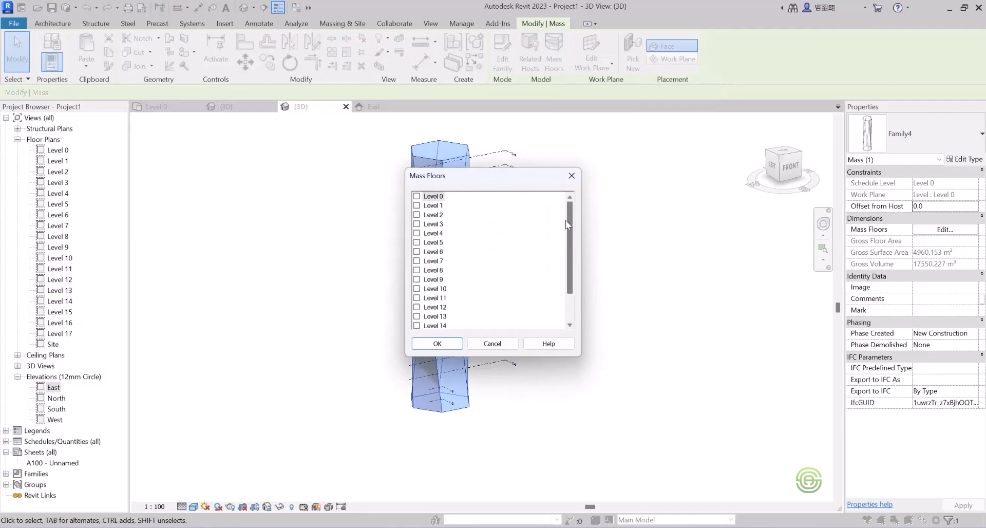
mouse_move(571, 226)
mouse_down()
mouse_move(569, 271)
mouse_move(568, 217)
mouse_up()
click(418, 197)
click(417, 206)
click(417, 215)
click(417, 224)
click(417, 233)
click(417, 243)
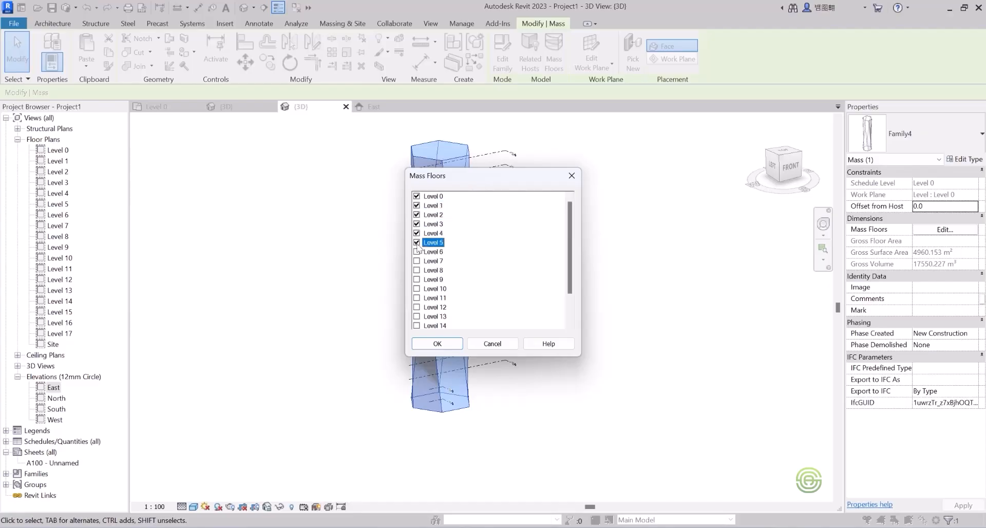
Include Level 9 through Level 17 as well and generate the tower's mass floors
scroll(569, 270, down, 2)
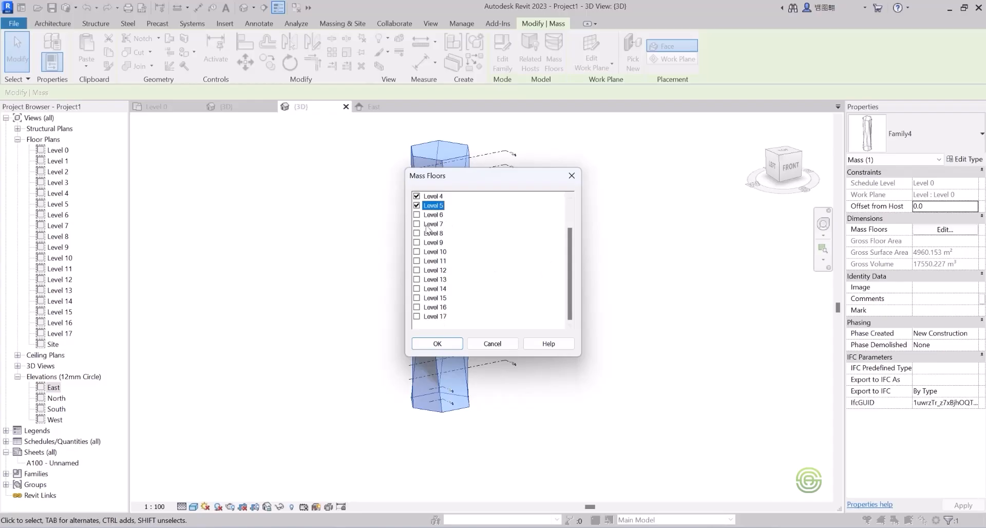
click(417, 242)
click(417, 252)
click(417, 260)
click(417, 270)
click(417, 279)
click(417, 288)
click(417, 298)
click(417, 307)
click(417, 317)
scroll(473, 294, up, 1)
scroll(467, 283, up, 1)
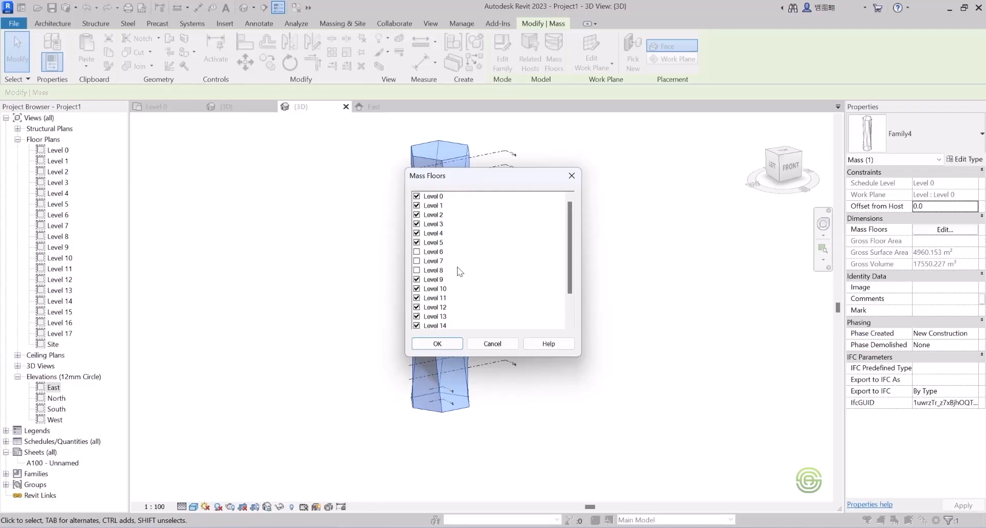
click(450, 344)
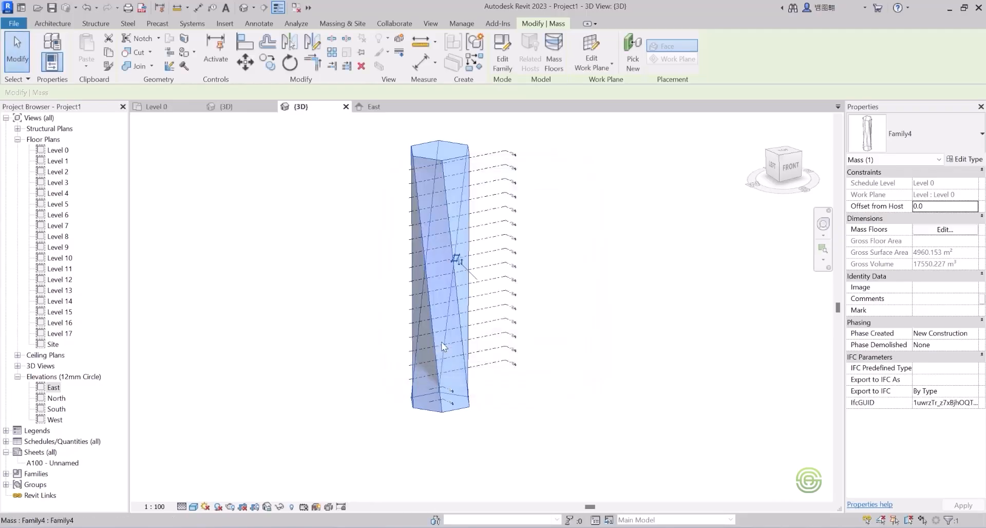
Reopen the tower's mass floor selection and include the missing Levels 6, 7 and 8
scroll(450, 344, up, 3)
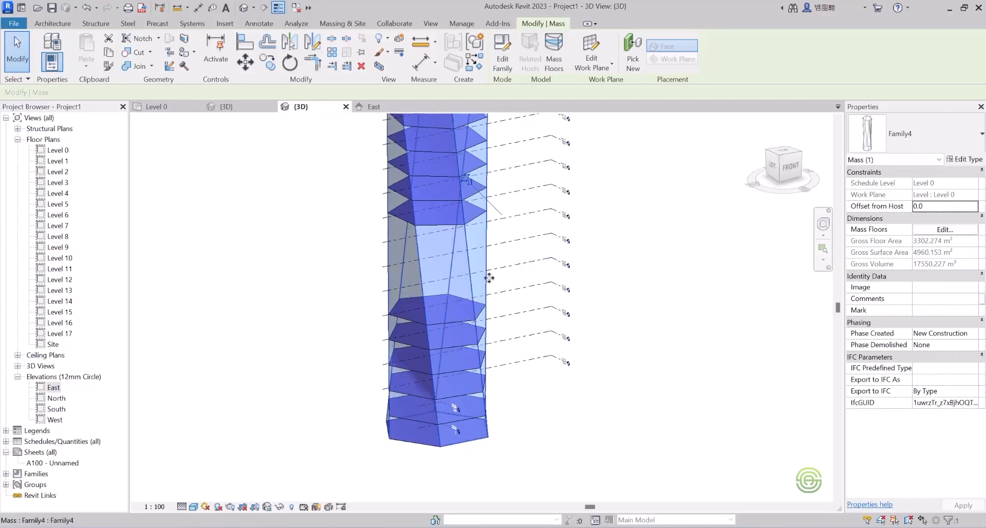
scroll(411, 354, down, 2)
scroll(411, 353, down, 2)
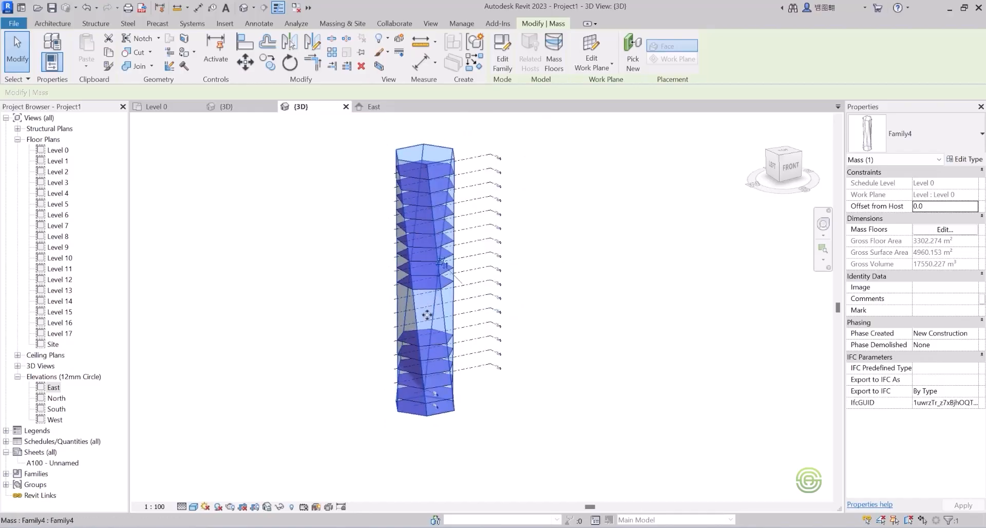
click(554, 51)
click(416, 252)
click(416, 262)
click(416, 271)
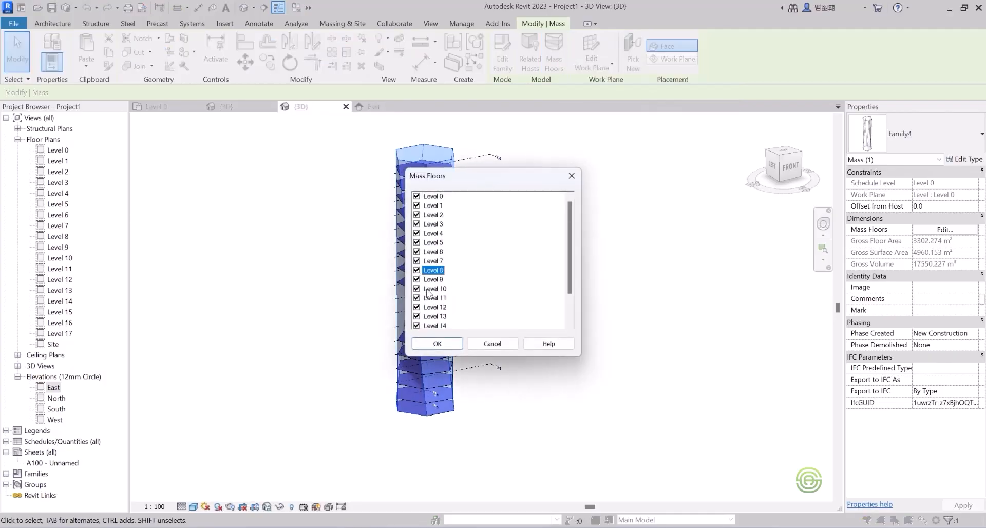
Exclude Levels 1, 2 and 3 from the mass floors and apply the selection
click(417, 206)
click(417, 215)
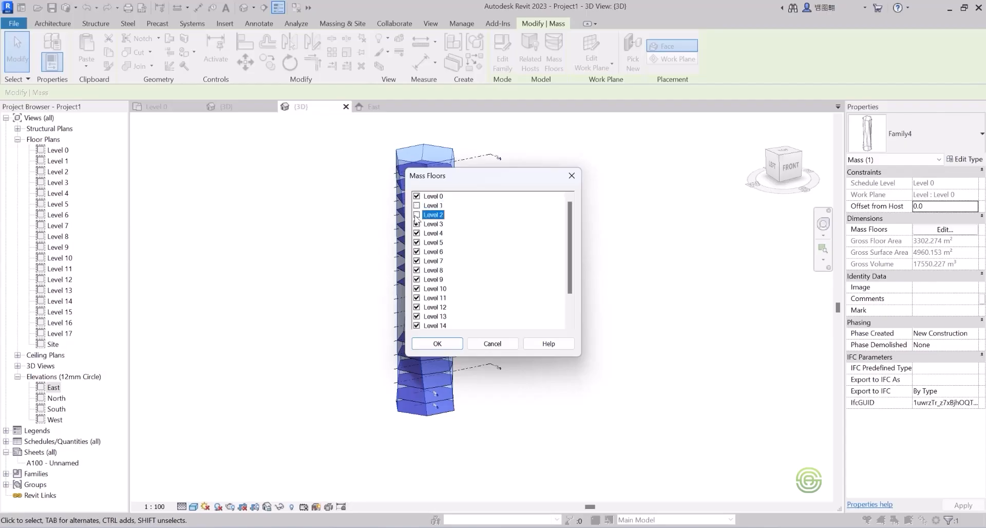
click(416, 225)
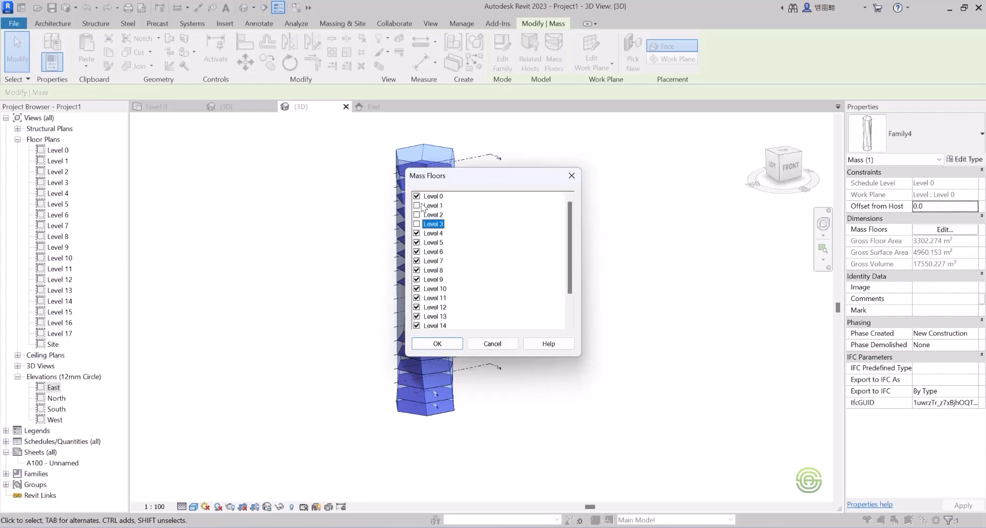
click(446, 344)
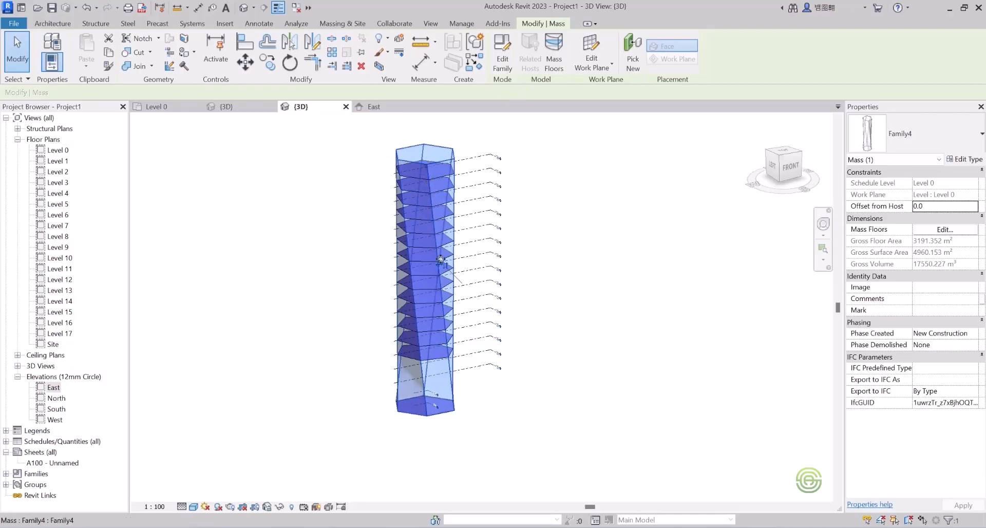
Include Levels 1, 2 and 3 in the tower's mass floors again and apply the selection
click(553, 53)
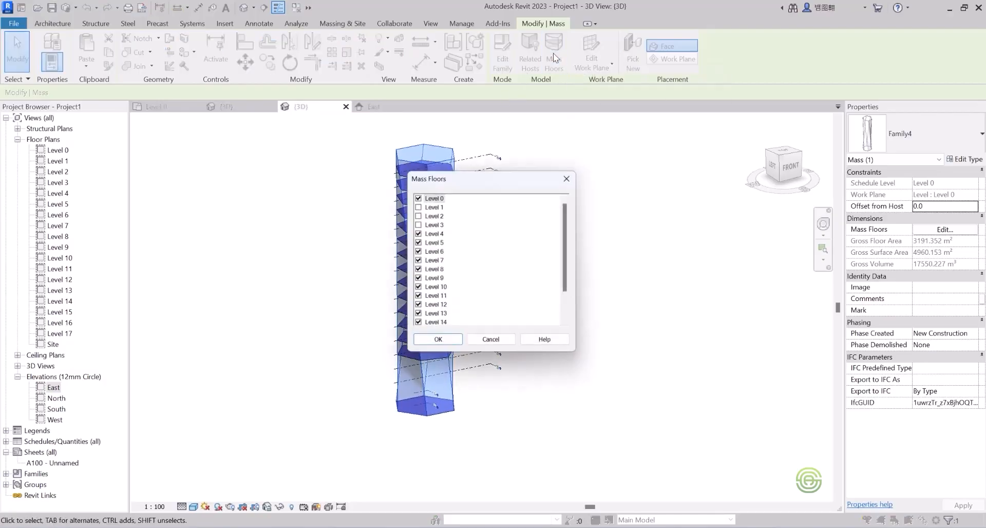
click(417, 224)
click(417, 214)
click(416, 205)
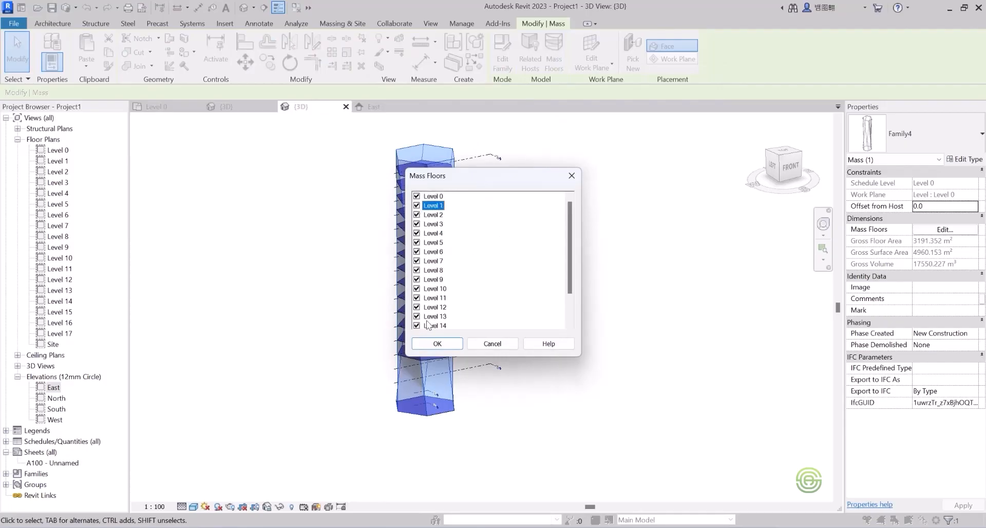
click(437, 343)
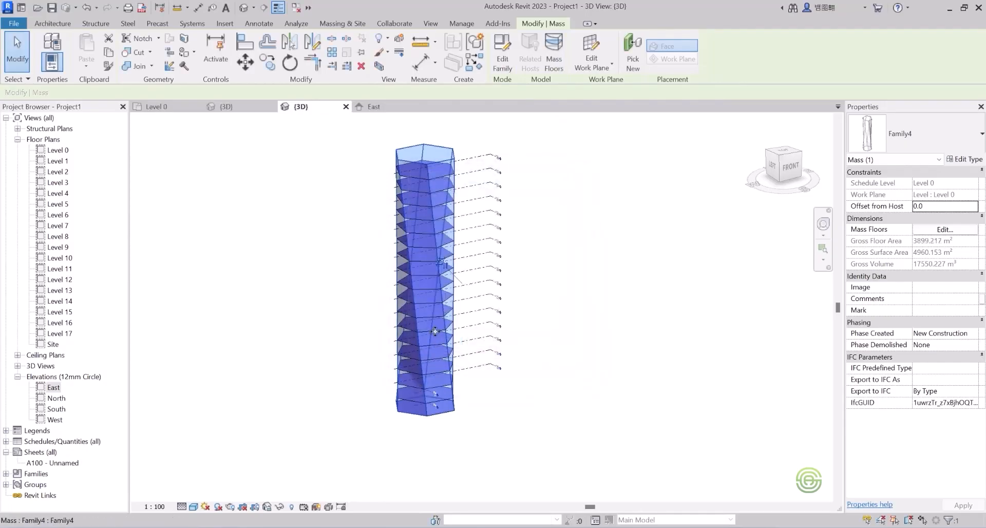
Examine the mass floors inside the tower from several sides and heights, and clear the mass selection
shift+middle_drag(429, 352, 429, 305)
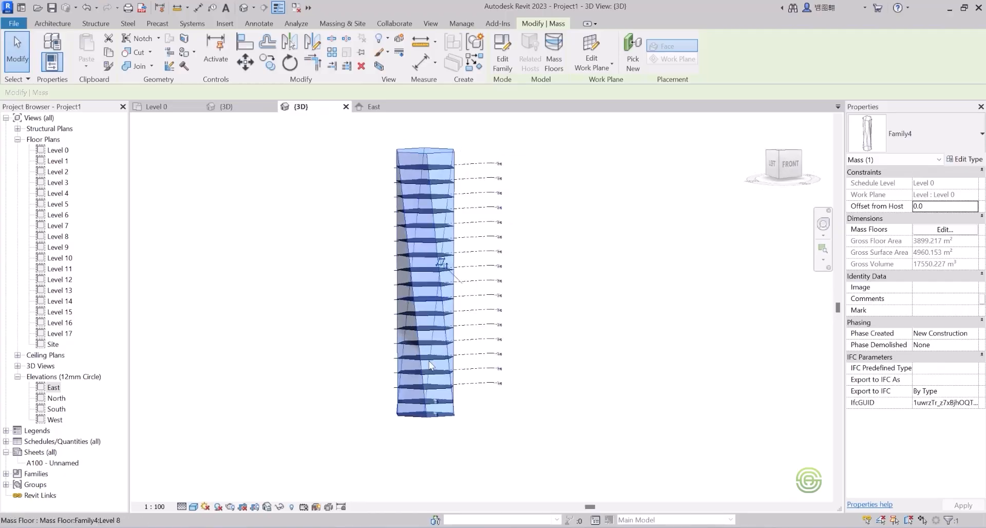
scroll(434, 180, up, 8)
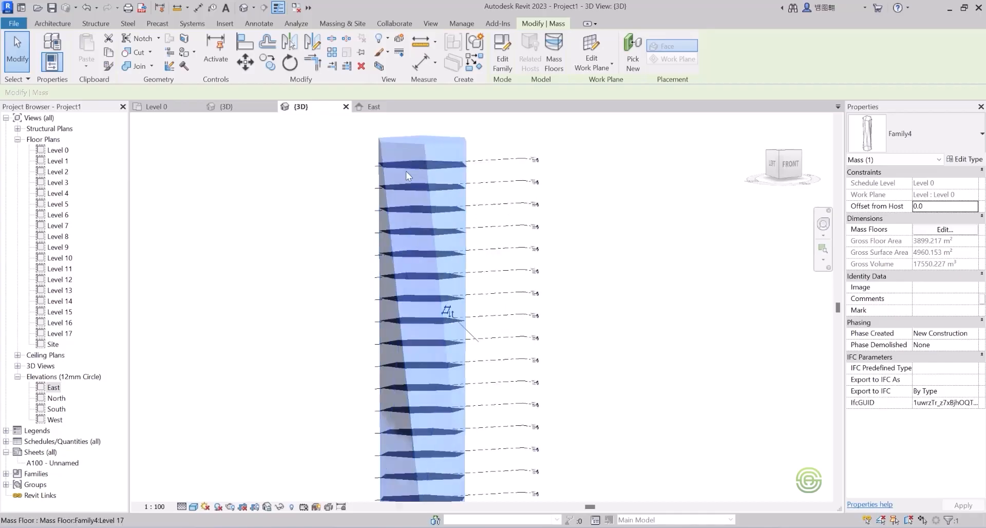
shift+middle_drag(437, 181, 425, 159)
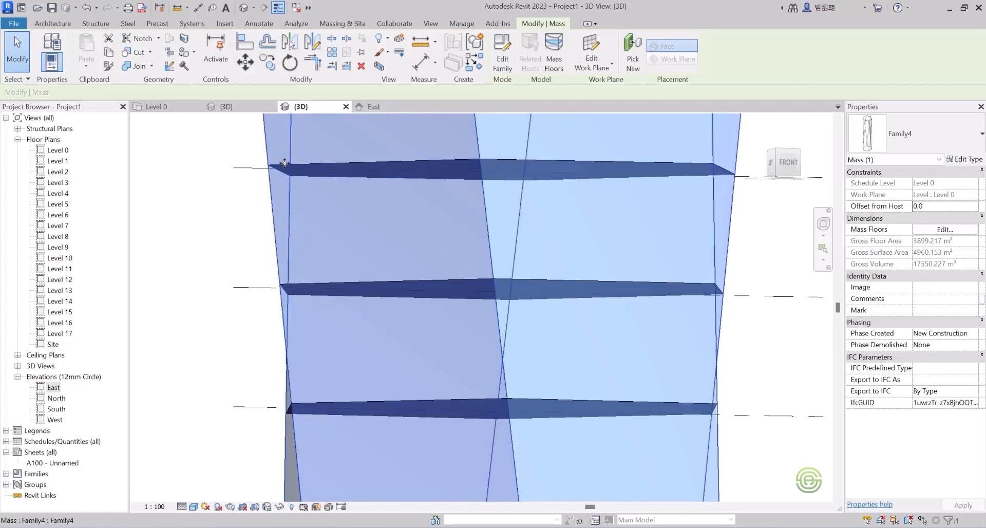
scroll(667, 167, down, 2)
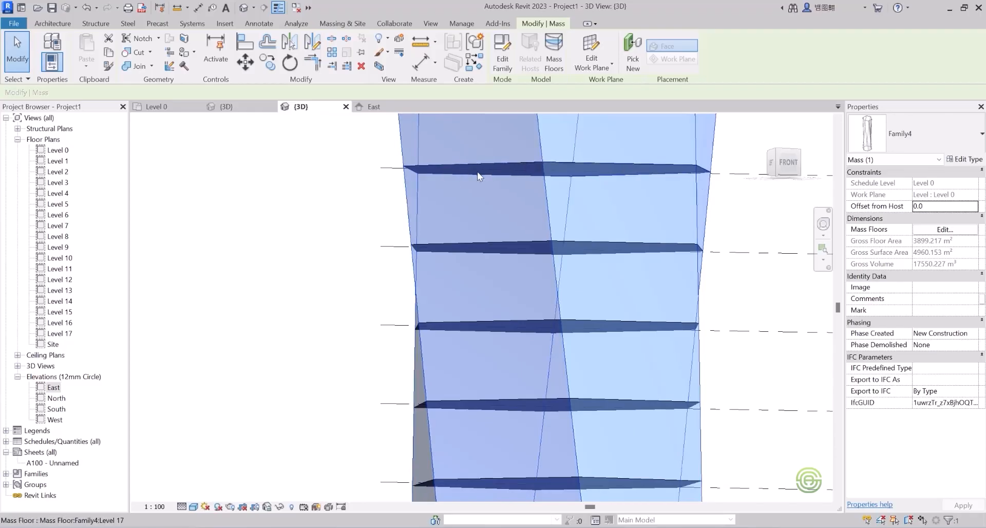
shift+middle_drag(485, 173, 492, 200)
scroll(445, 217, down, 3)
scroll(445, 218, down, 5)
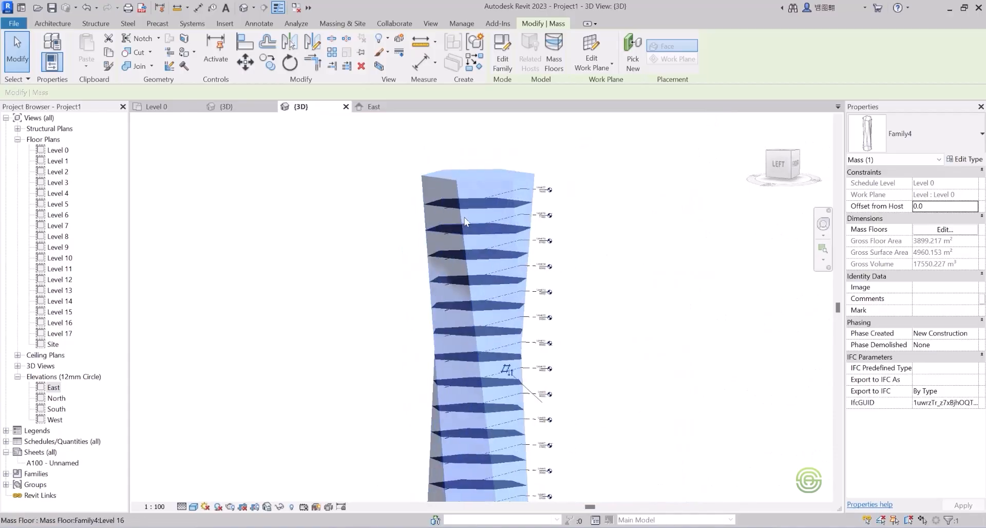
shift+middle_drag(463, 256, 473, 293)
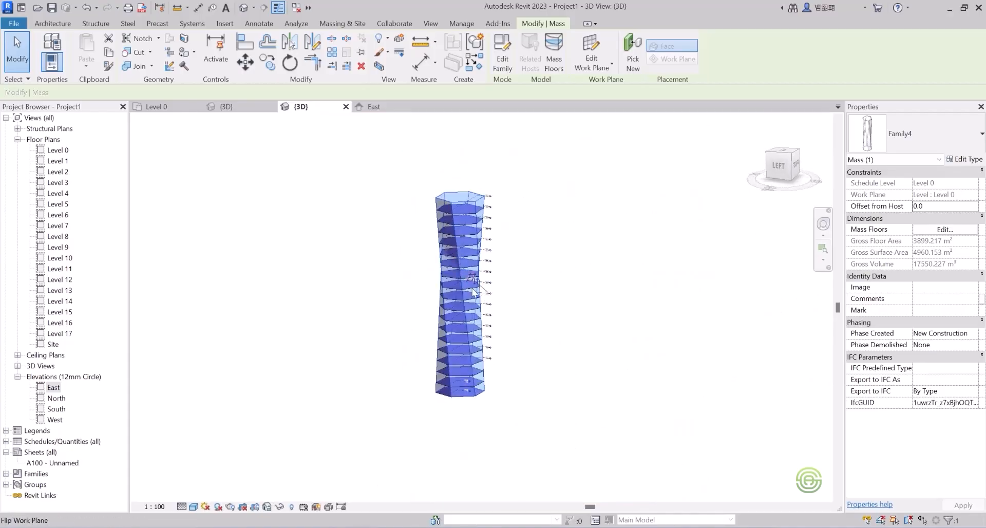
scroll(425, 320, up, 1)
scroll(424, 320, up, 1)
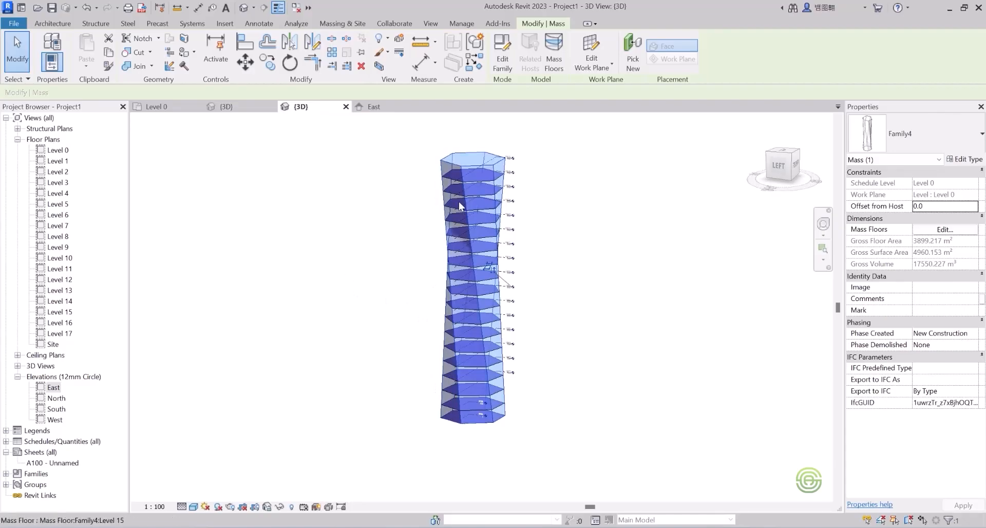
click(411, 226)
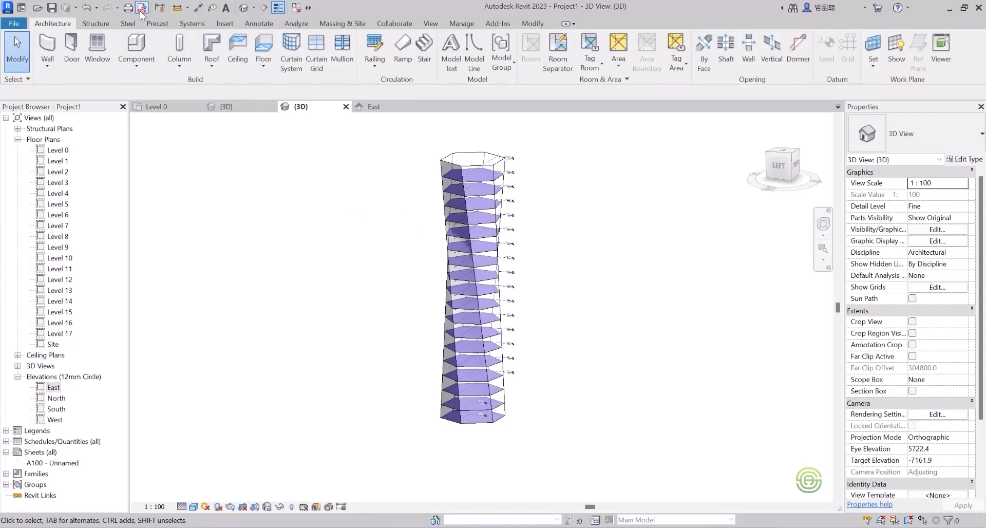
Start creating floors by face with multiple selection and select the tower's mass floors at Levels 17, 16 and 15
click(343, 24)
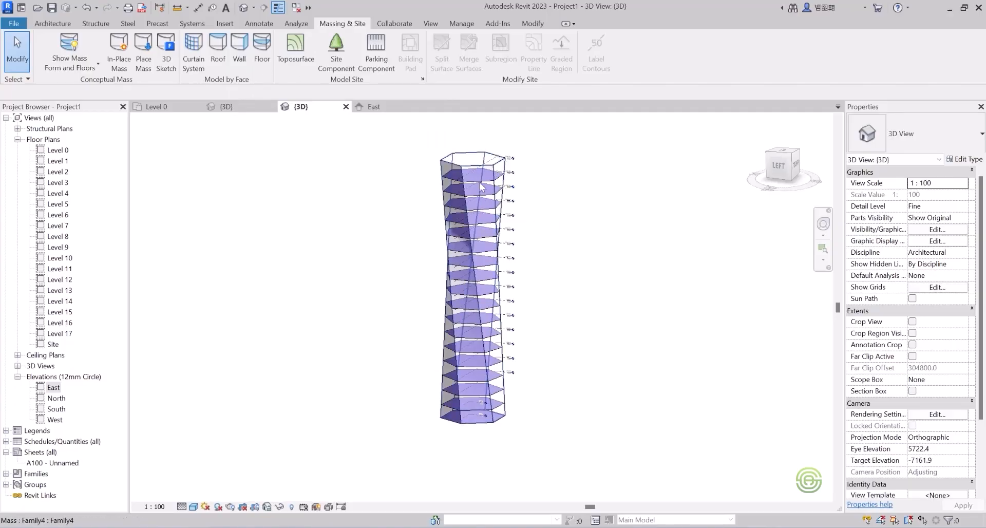
click(263, 48)
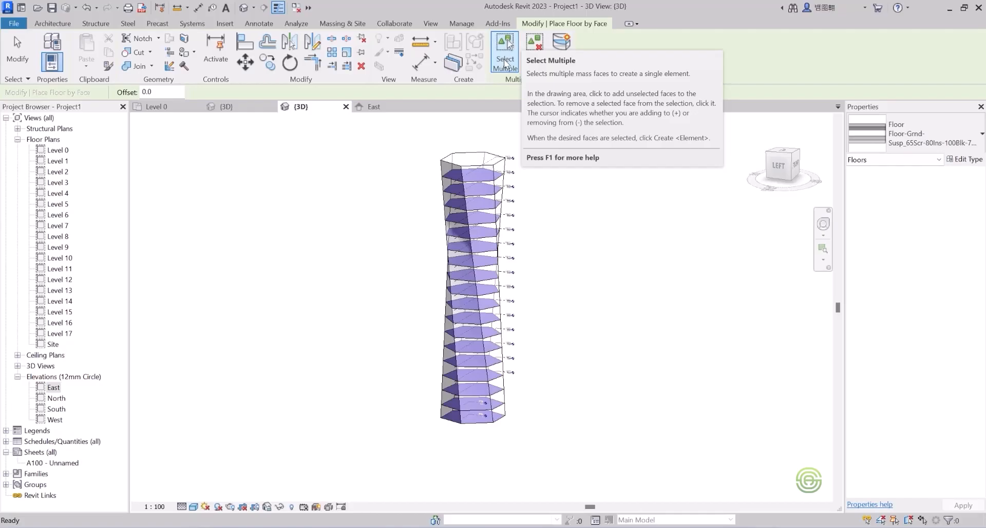
scroll(565, 199, up, 4)
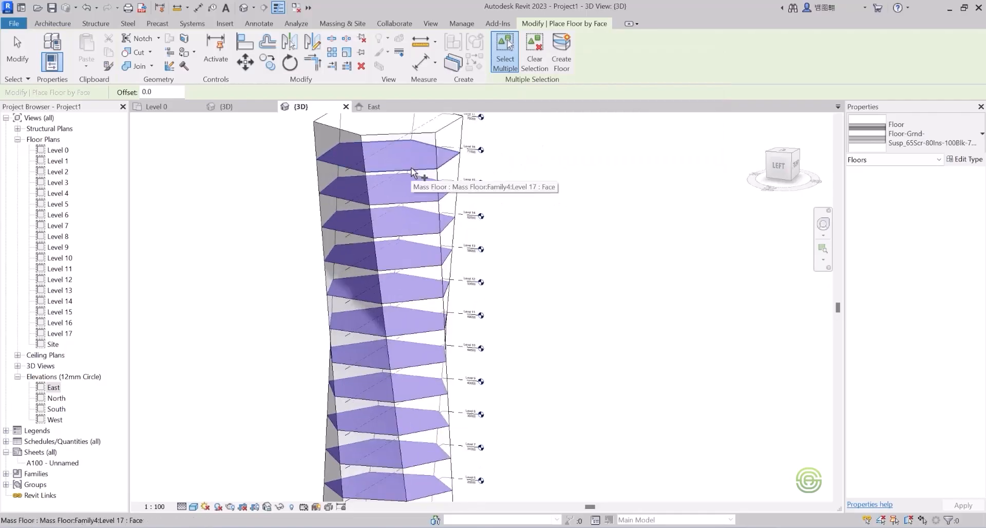
click(412, 172)
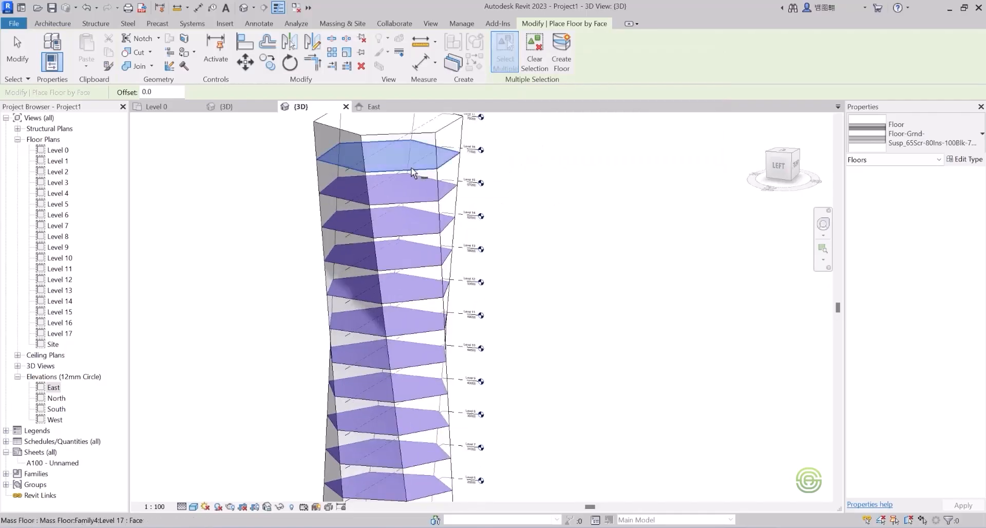
click(414, 206)
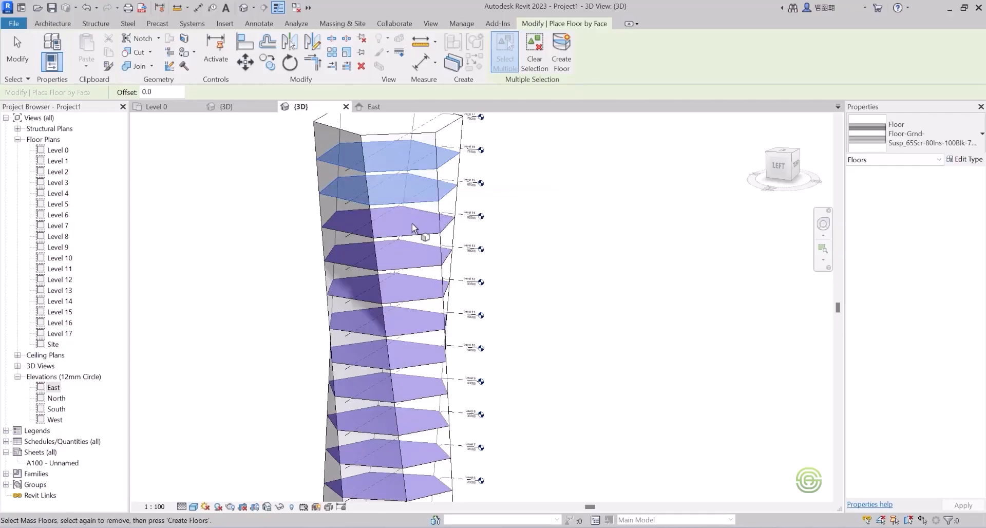
click(414, 237)
scroll(353, 195, down, 4)
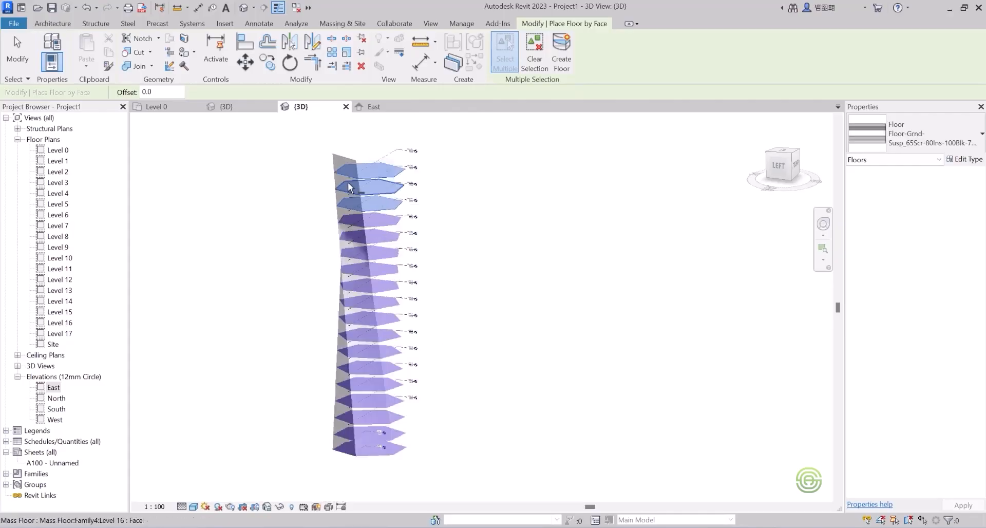
Add the mass floors at Levels 14, 13 and 12 to the floor-by-face selection
scroll(362, 278, up, 4)
click(379, 198)
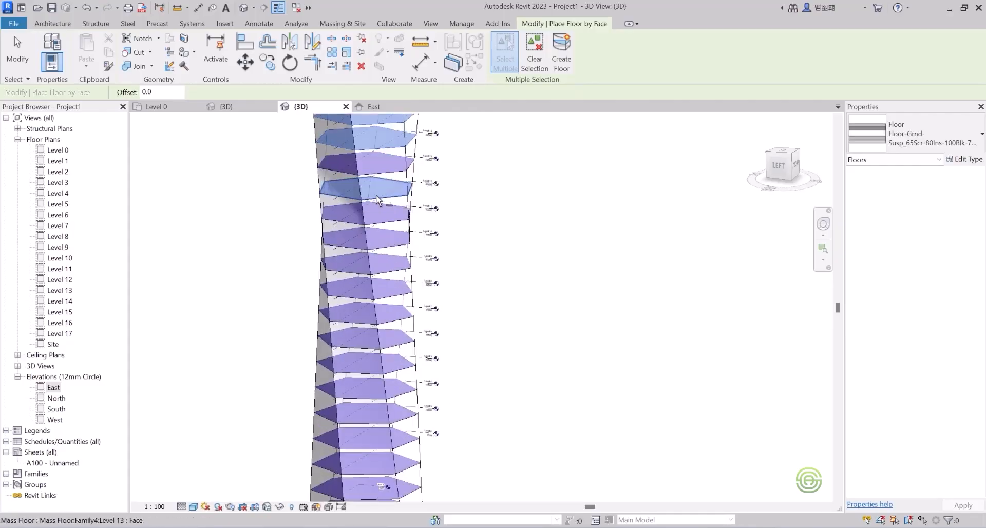
click(375, 174)
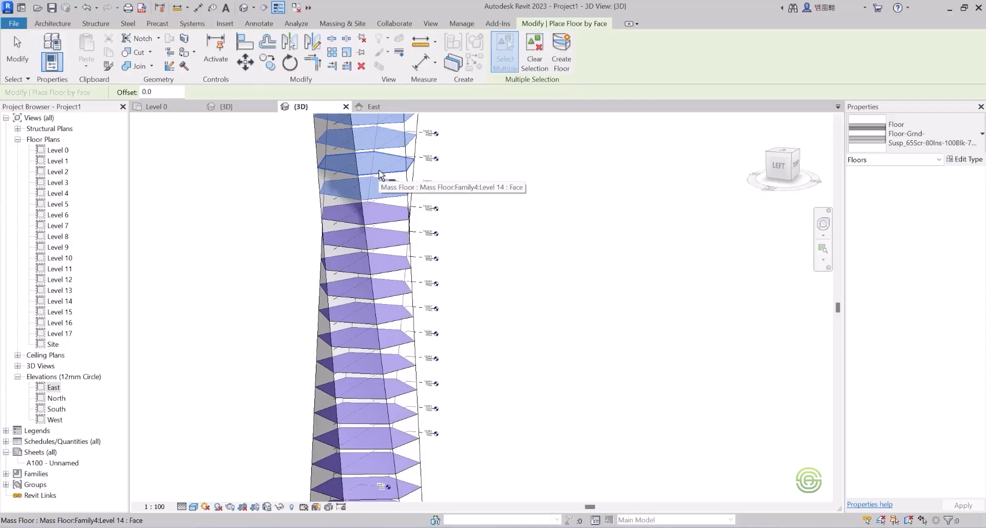
click(379, 173)
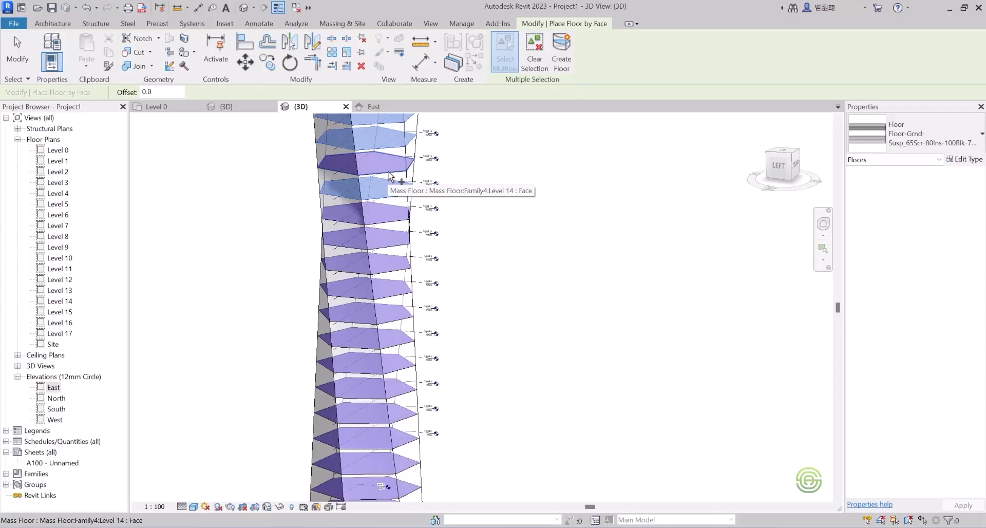
click(392, 163)
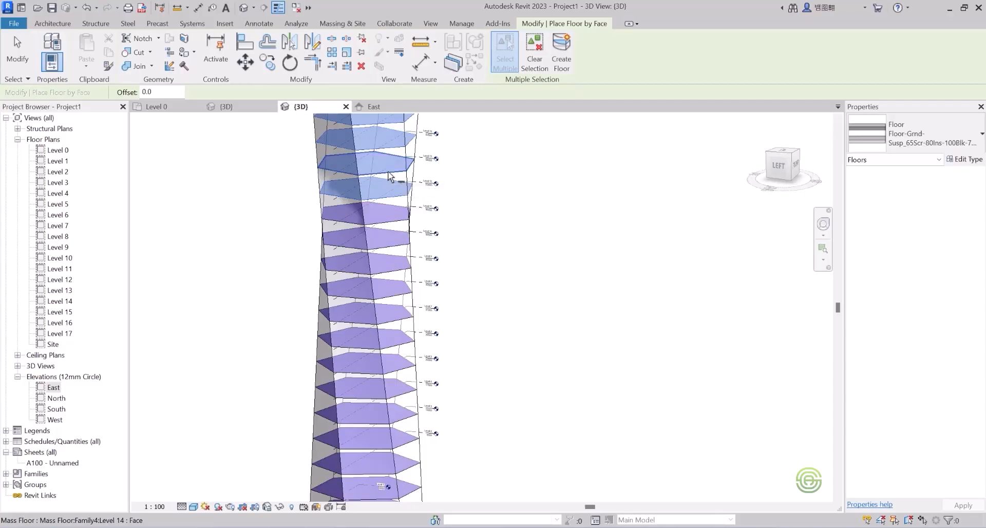
click(388, 225)
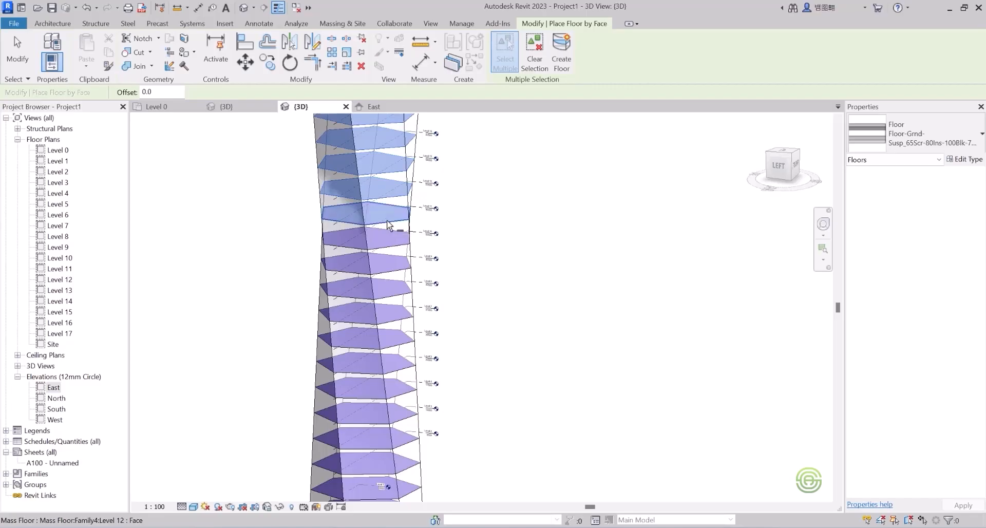
scroll(385, 157, down, 3)
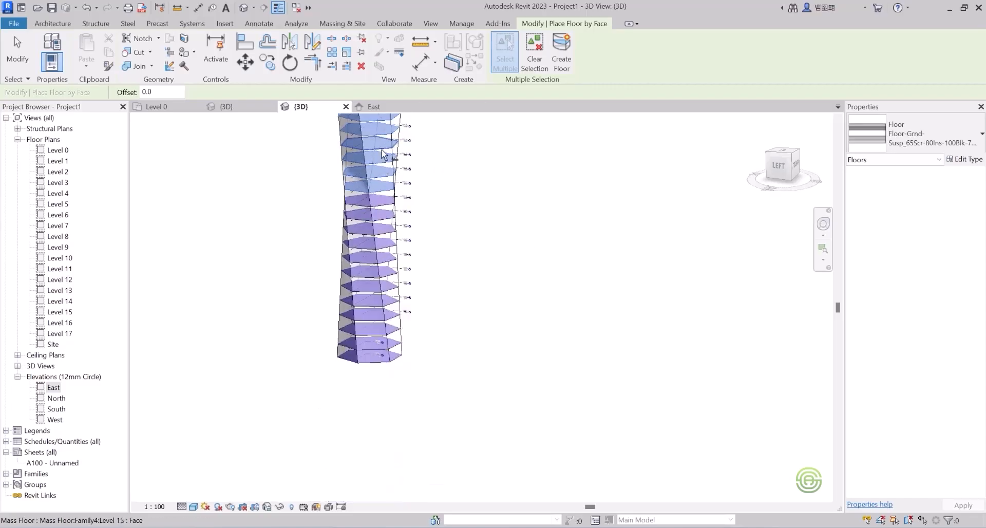
Add the mass floors from Level 11 down to Level 6 to the floor-by-face selection
scroll(382, 154, up, 3)
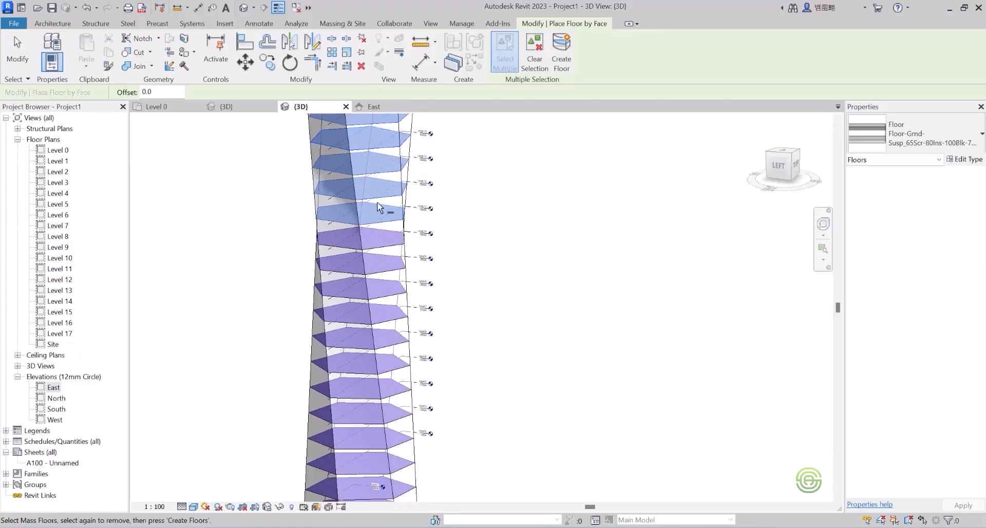
click(389, 247)
click(393, 273)
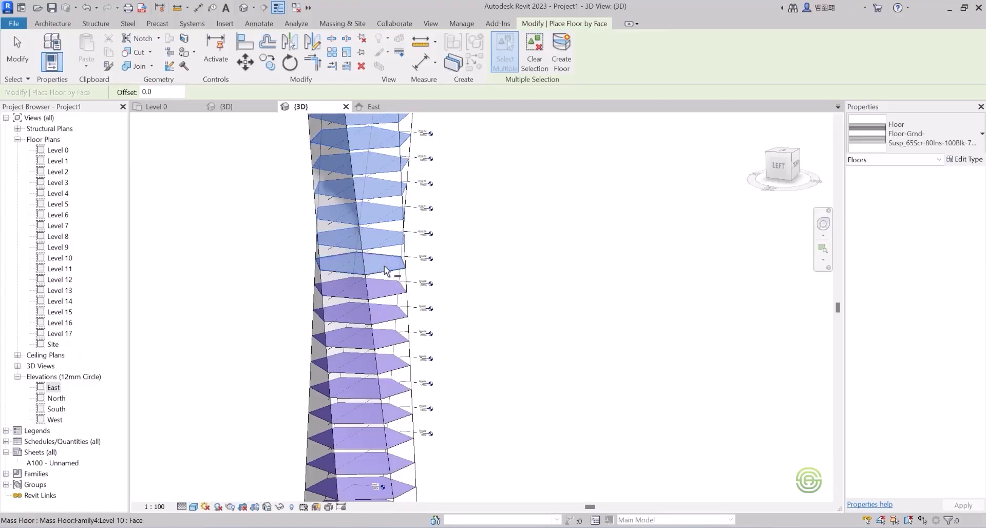
click(387, 292)
scroll(379, 237, down, 3)
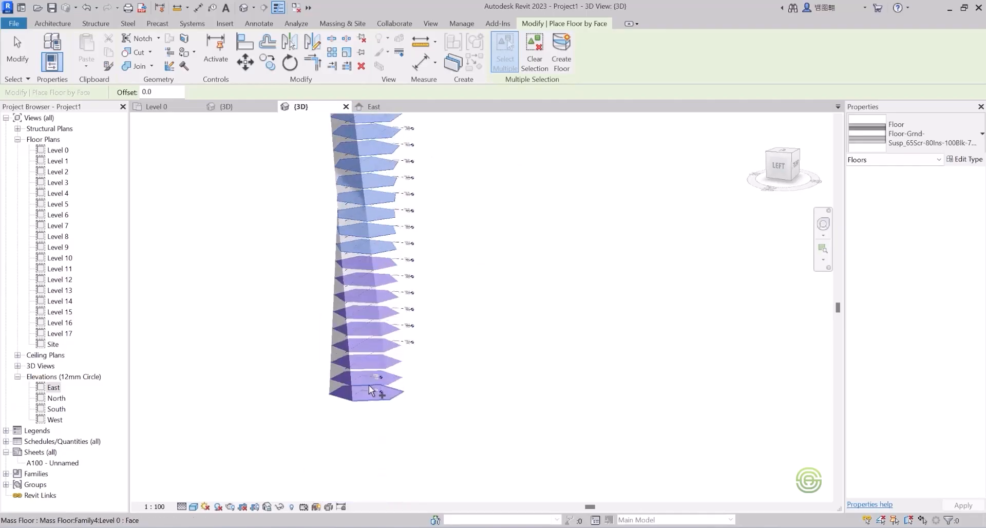
scroll(375, 385, up, 3)
click(399, 205)
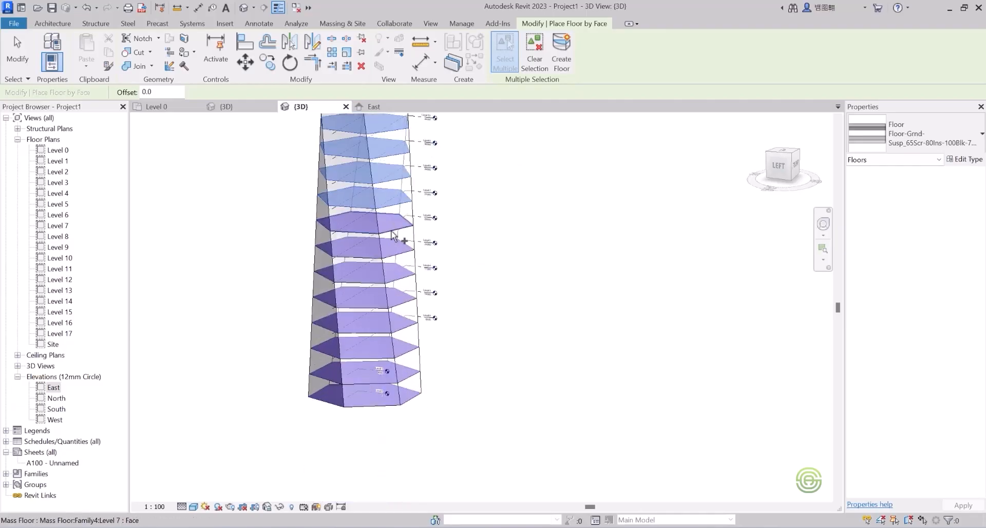
click(392, 232)
click(396, 255)
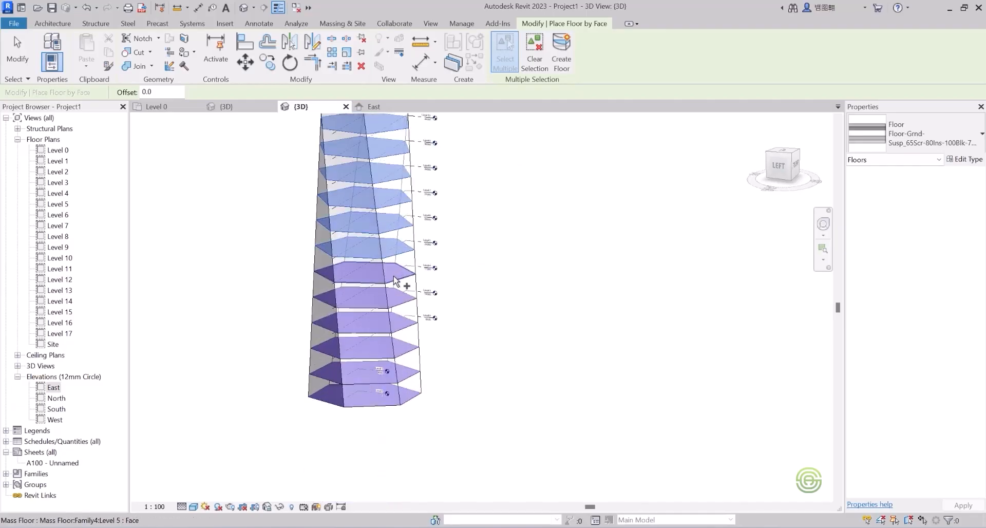
Add the mass floors from Level 5 down to Level 0 and create building floors from all the selected faces
click(396, 279)
click(396, 295)
click(404, 333)
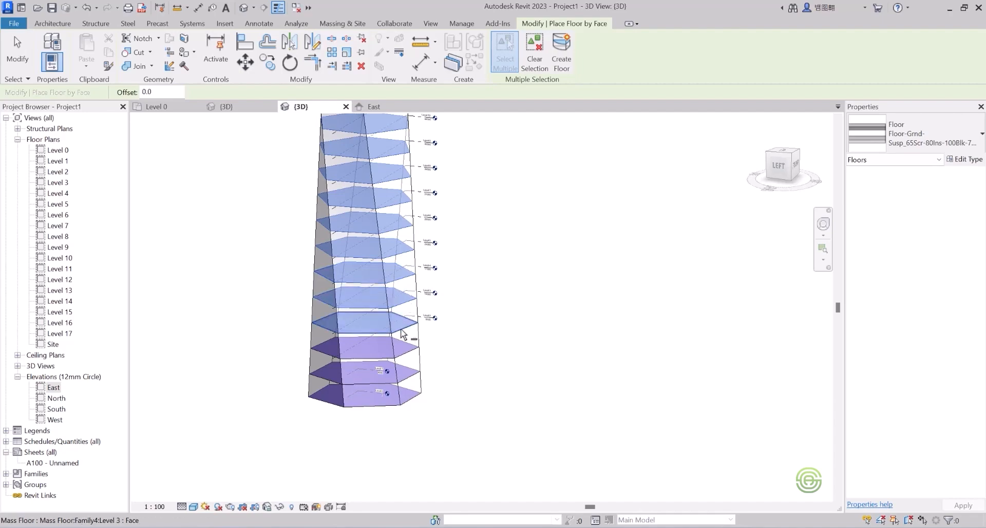
click(405, 353)
click(411, 377)
click(416, 398)
scroll(436, 396, down, 3)
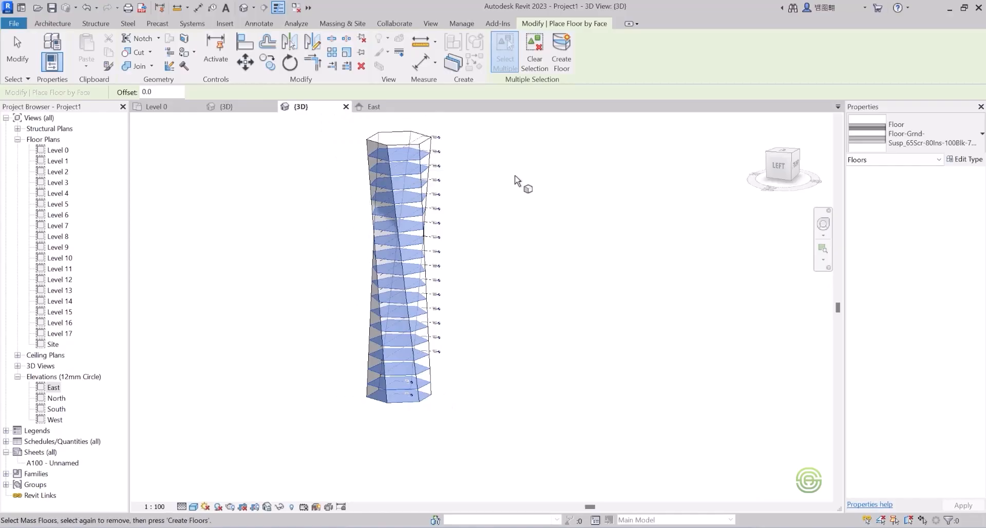
click(562, 51)
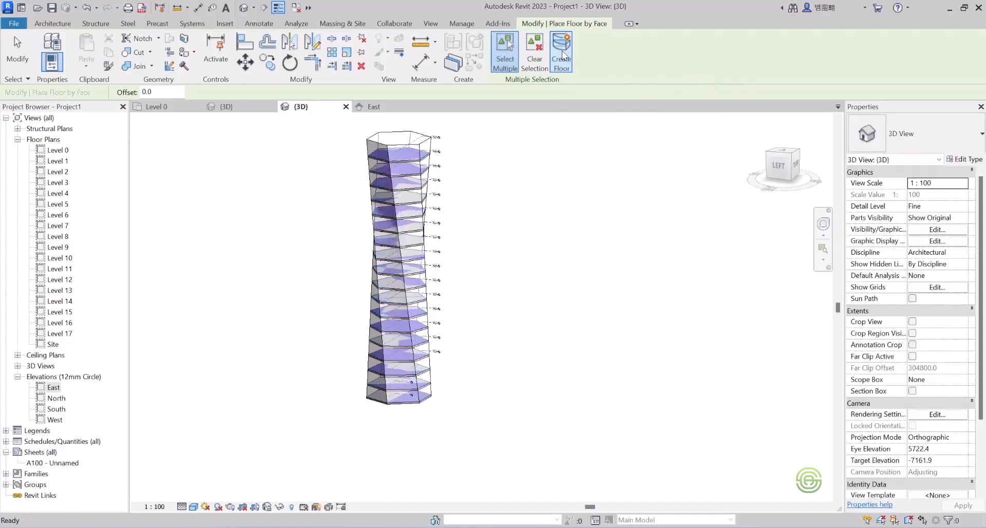
Examine the new floor slabs up close and over the tower's full height, and leave the floor-by-face command
scroll(405, 165, up, 5)
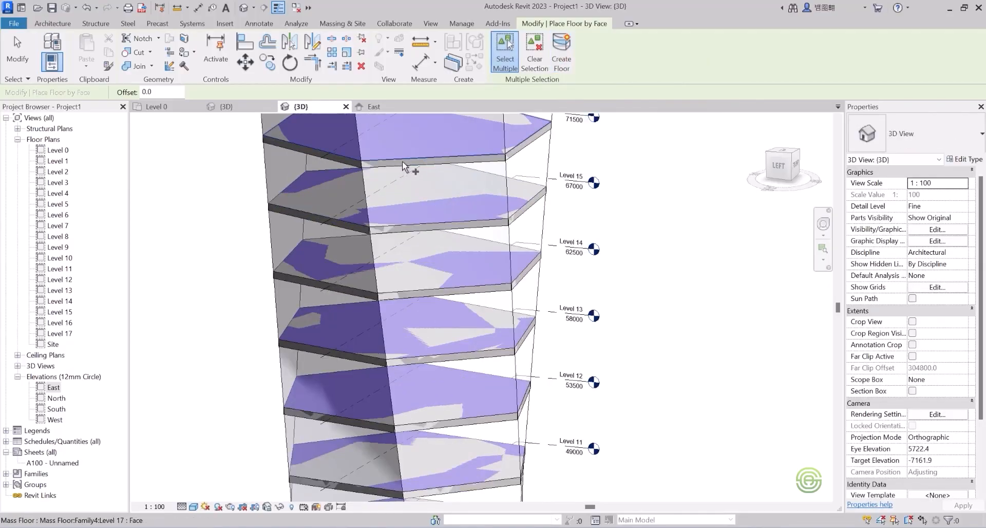
scroll(427, 276, down, 3)
scroll(418, 207, up, 4)
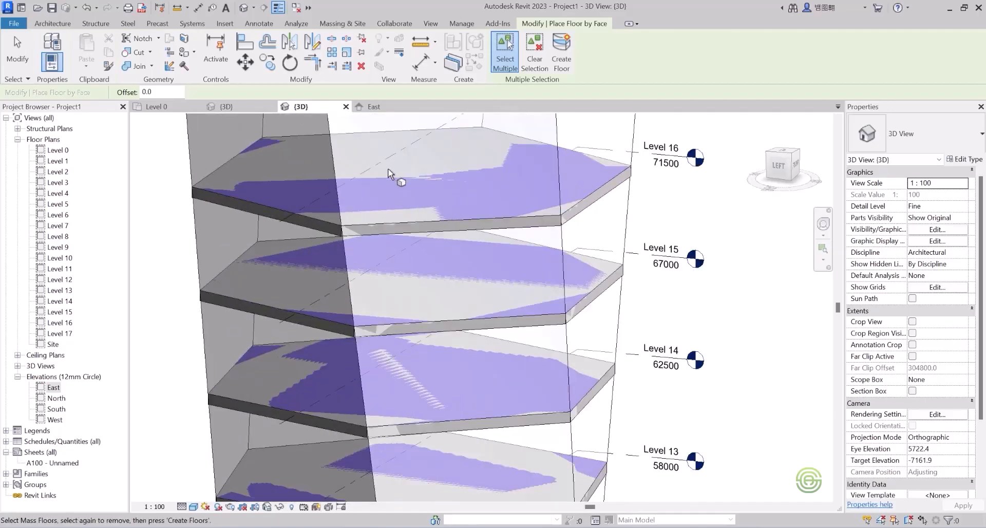
scroll(415, 180, down, 3)
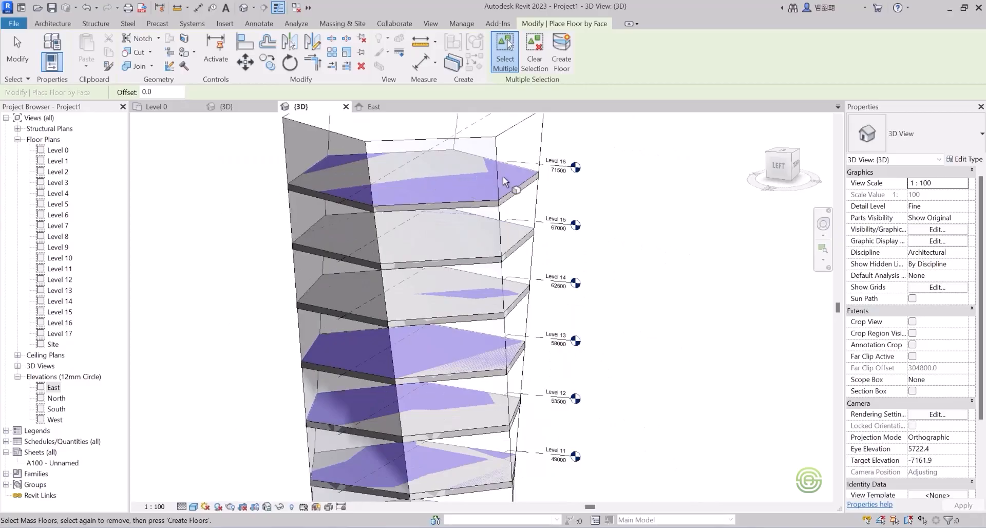
scroll(441, 176, down, 5)
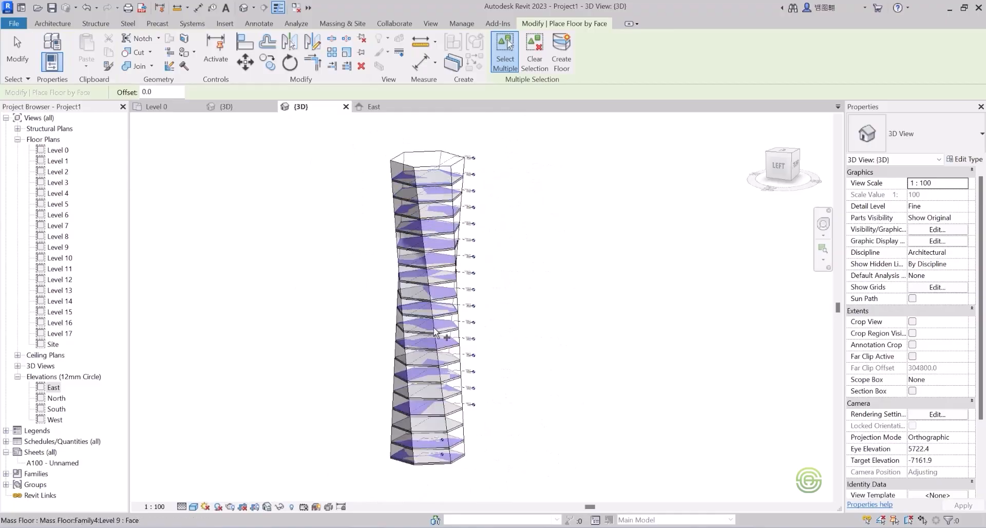
scroll(444, 242, down, 2)
scroll(437, 318, up, 1)
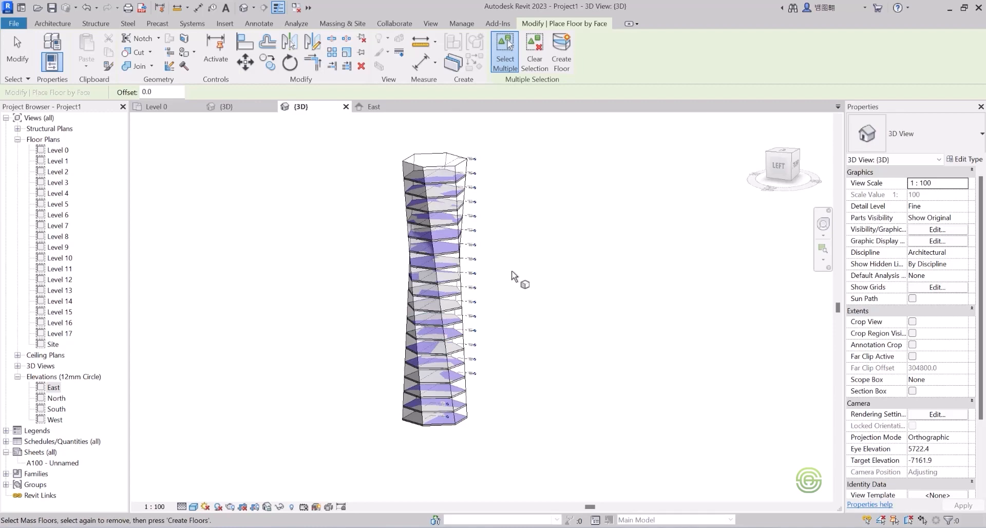
key(Escape)
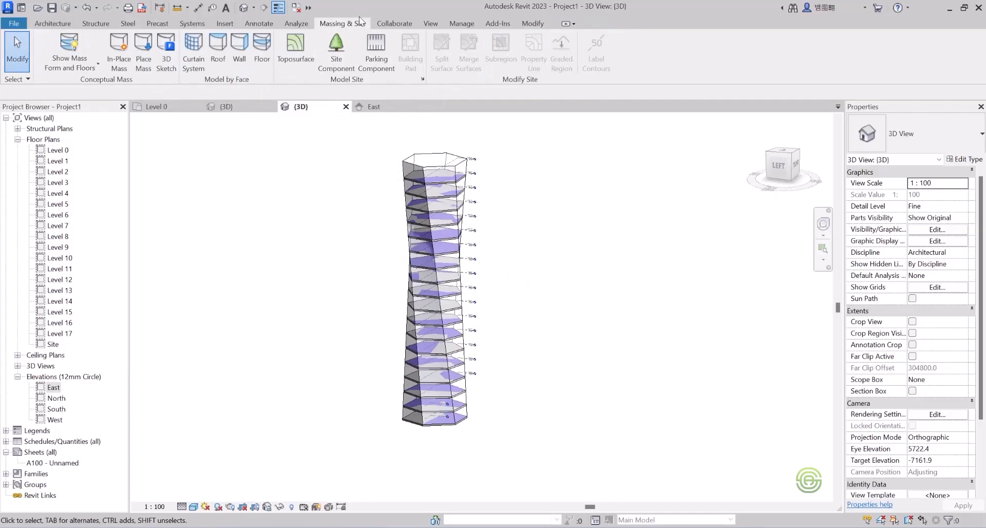
Create a Wall-Ext_102Bwk-75Ins-100LBlk wall by face on the tower's twisted side facing the level heads, and examine its edge against the floors
click(238, 45)
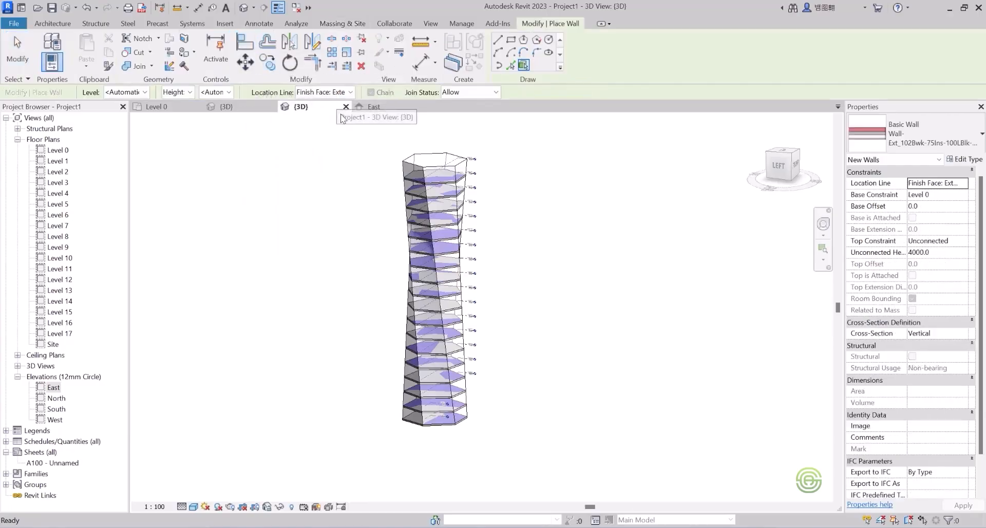
scroll(386, 171, up, 4)
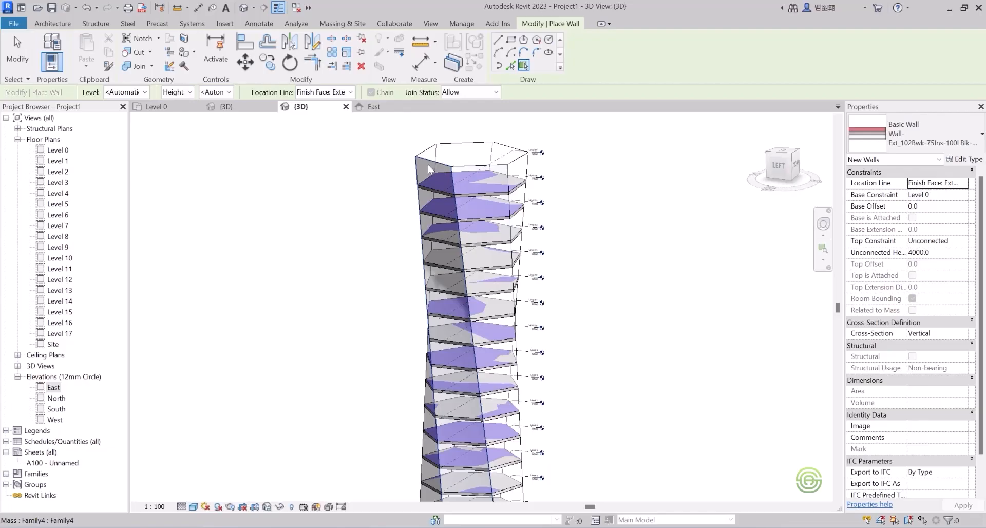
scroll(516, 170, up, 3)
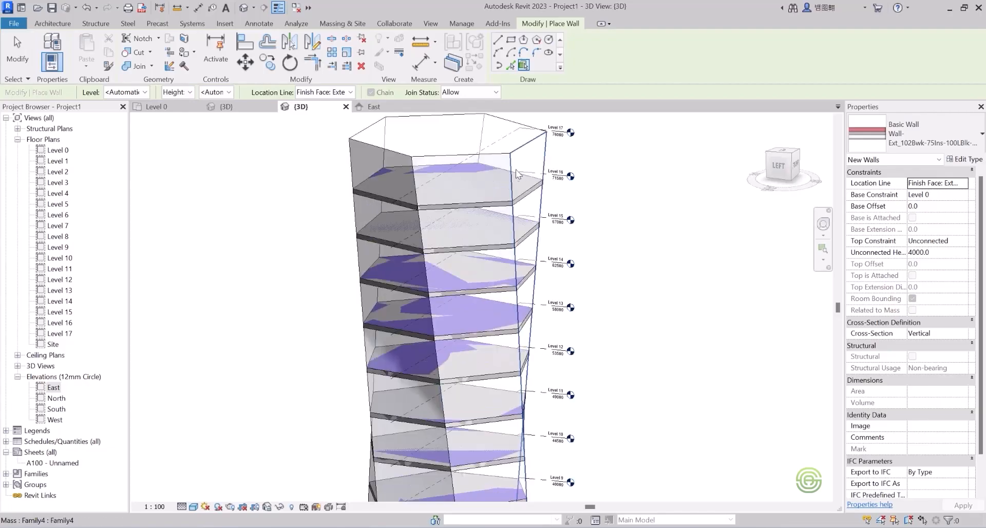
click(541, 147)
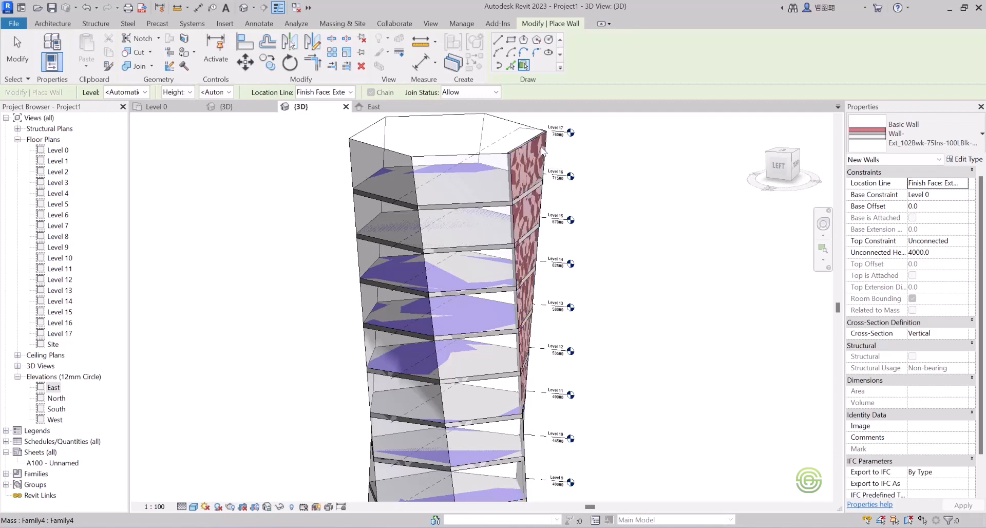
scroll(512, 164, up, 5)
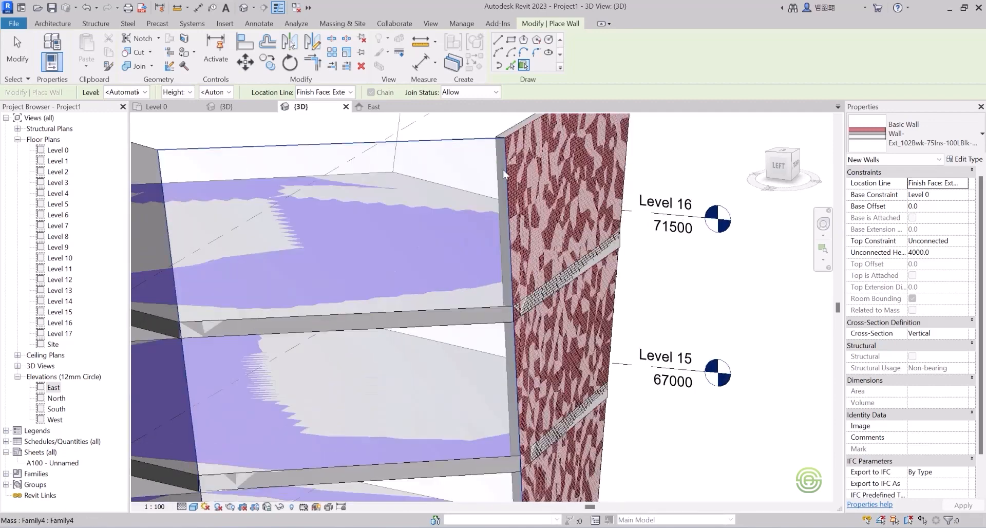
scroll(502, 172, up, 5)
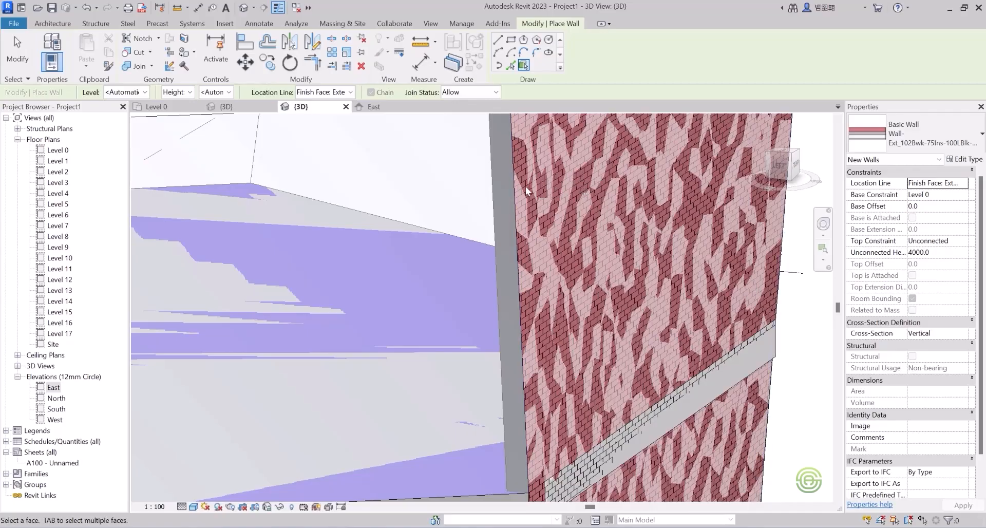
scroll(550, 198, down, 8)
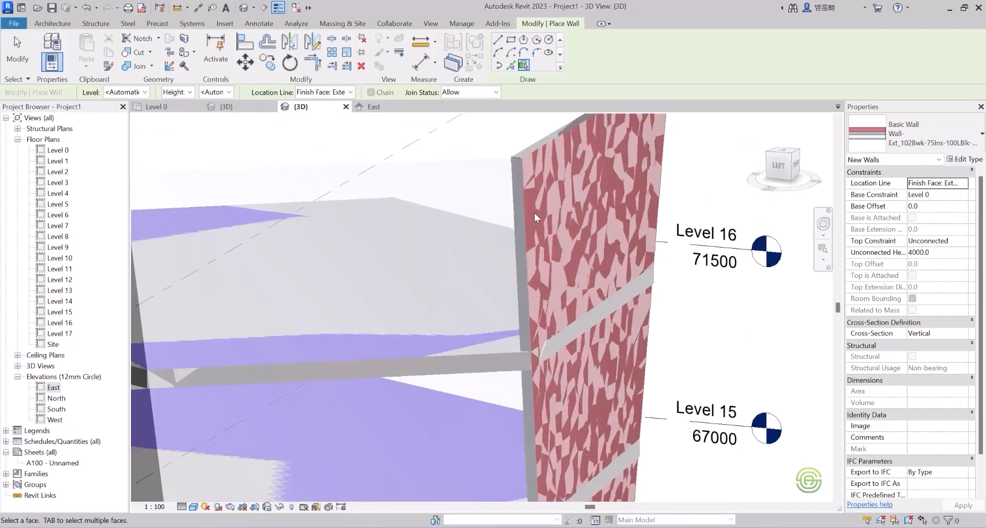
scroll(552, 224, down, 3)
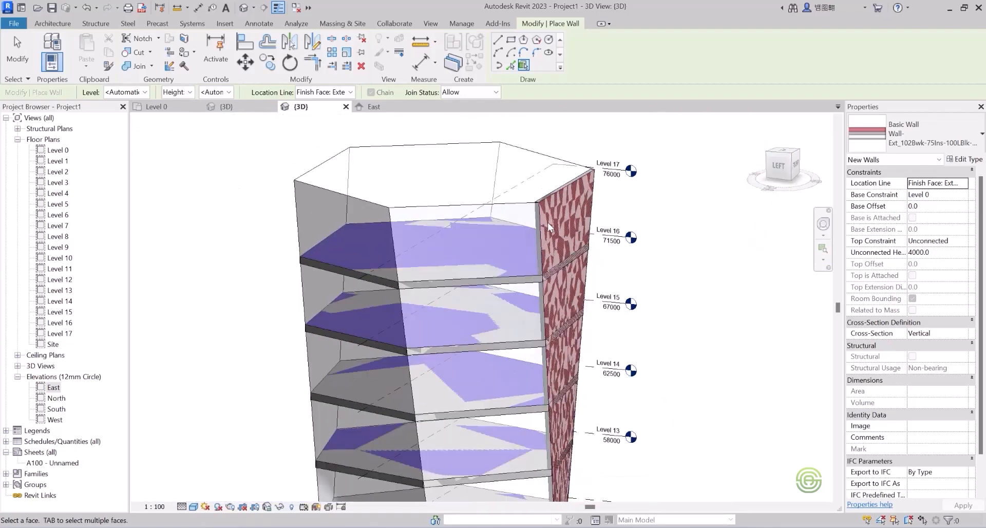
scroll(352, 205, up, 3)
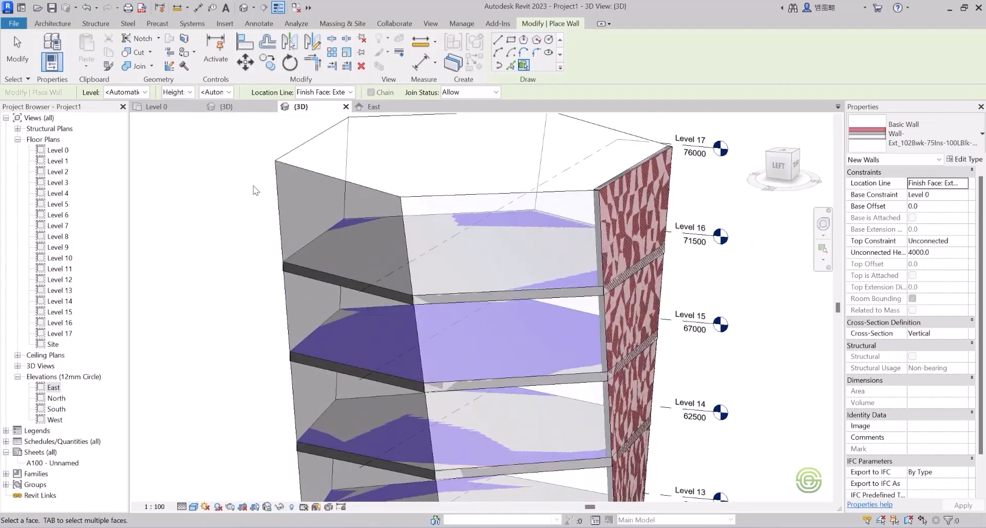
Create Wall-Ext_102Bwk-75Ins-100LBlk walls by face on two more alternate sides of the twisted tower
click(279, 169)
scroll(364, 223, down, 3)
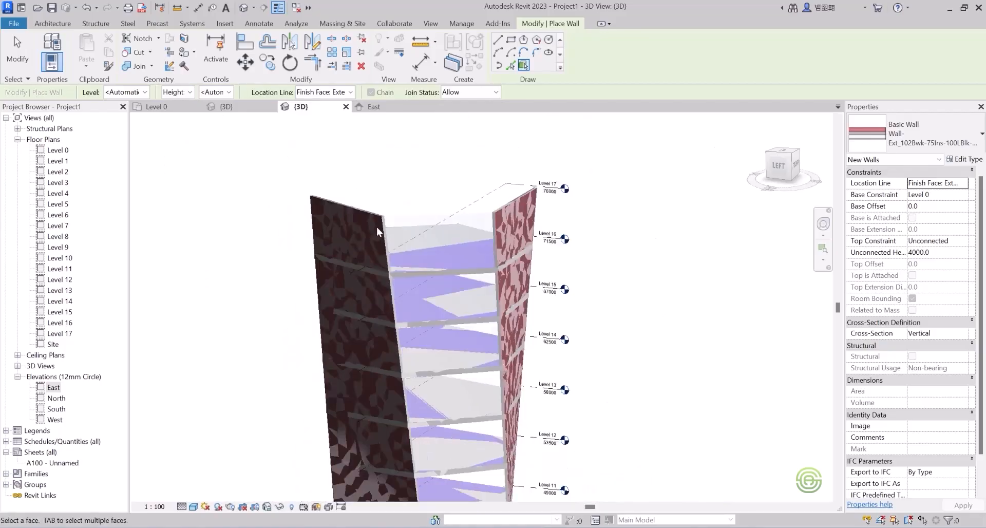
shift+middle_drag(362, 241, 672, 345)
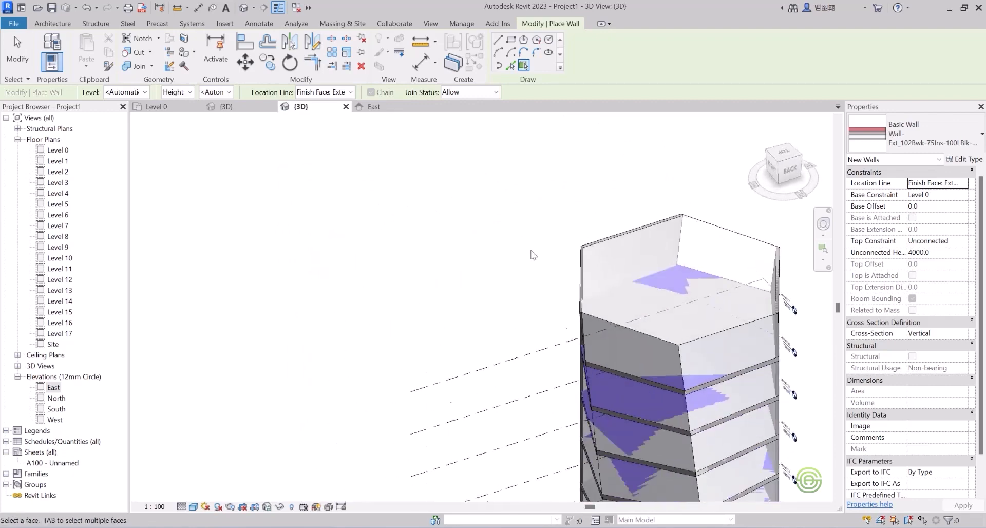
scroll(532, 256, down, 3)
scroll(625, 323, up, 5)
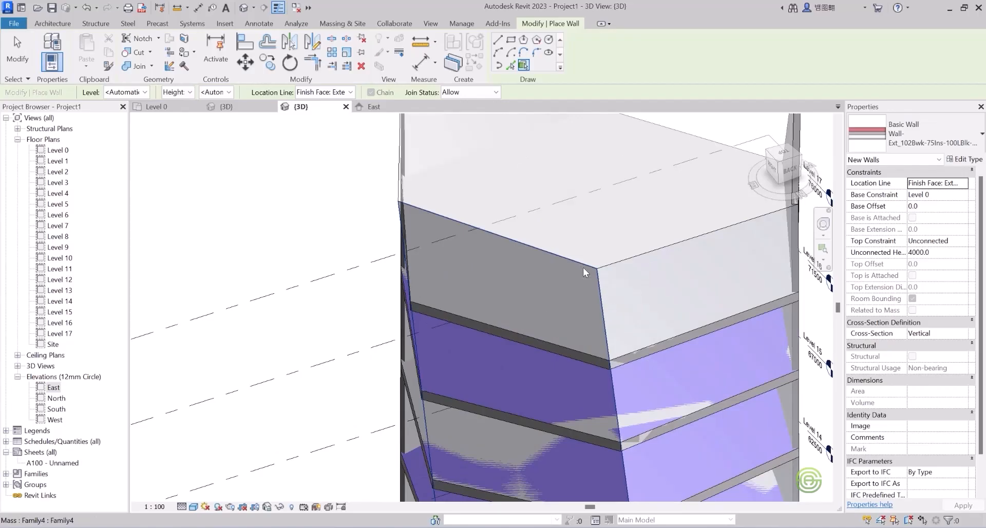
click(583, 267)
scroll(426, 276, down, 4)
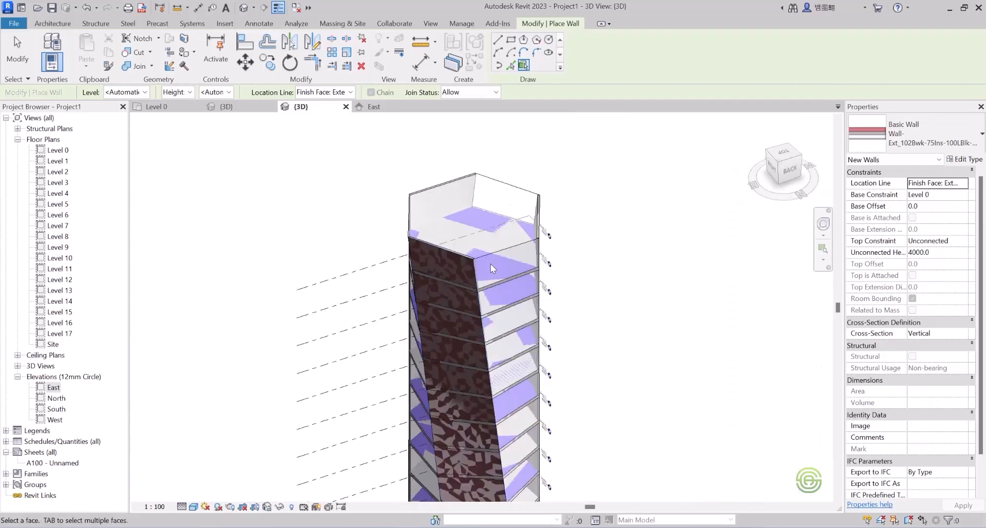
Examine the alternating walled and open sides over the tower's full height and around its top, and leave the wall-by-face command
shift+middle_drag(494, 255, 265, 193)
scroll(346, 194, down, 3)
shift+middle_drag(346, 191, 382, 218)
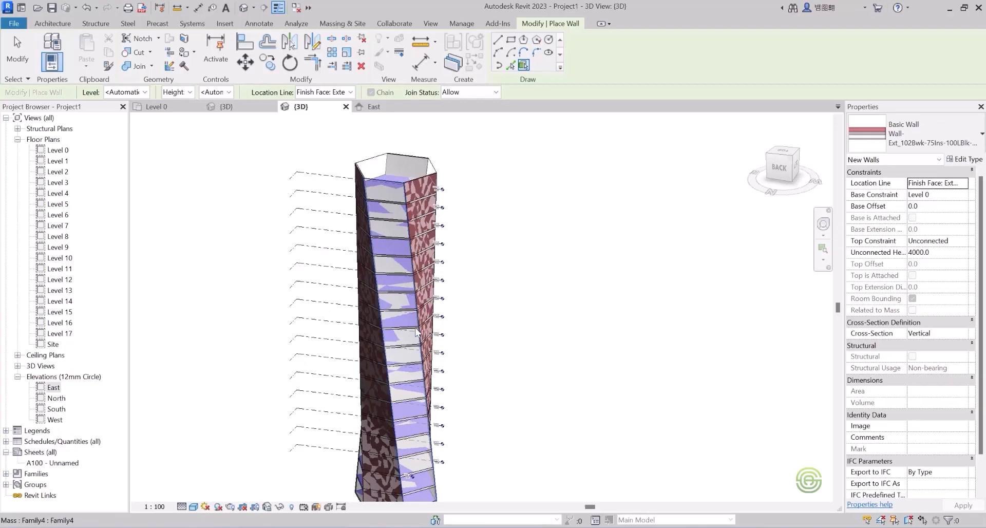
scroll(383, 257, down, 2)
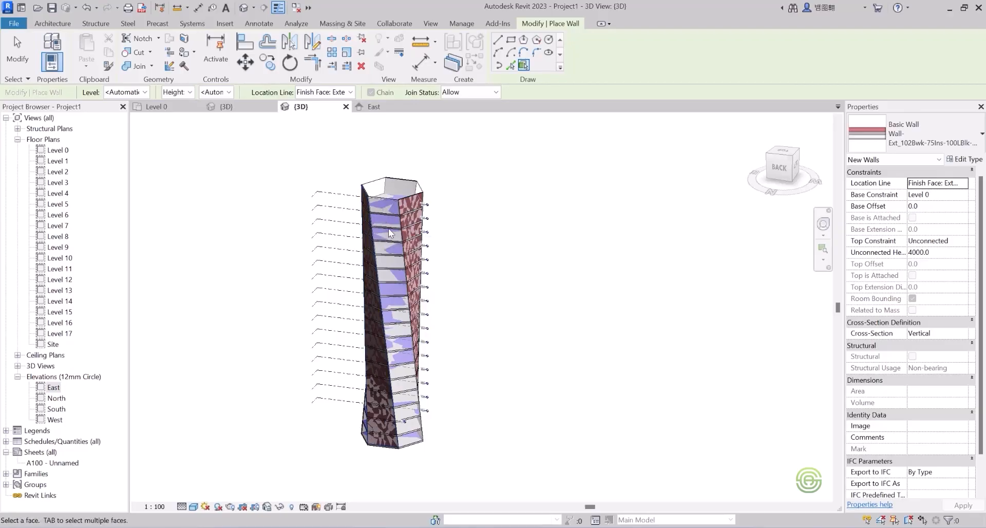
scroll(390, 198, up, 2)
scroll(390, 197, up, 2)
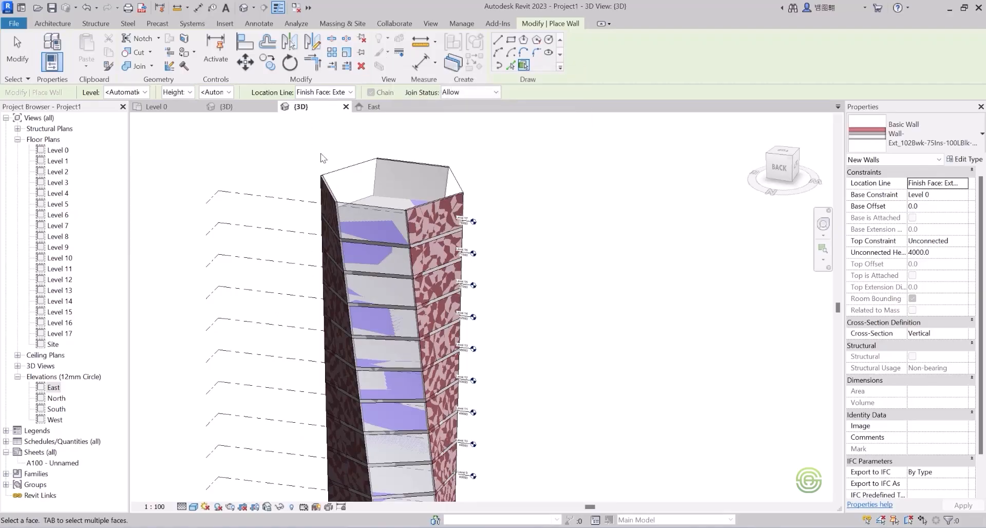
key(Escape)
key(Escape)
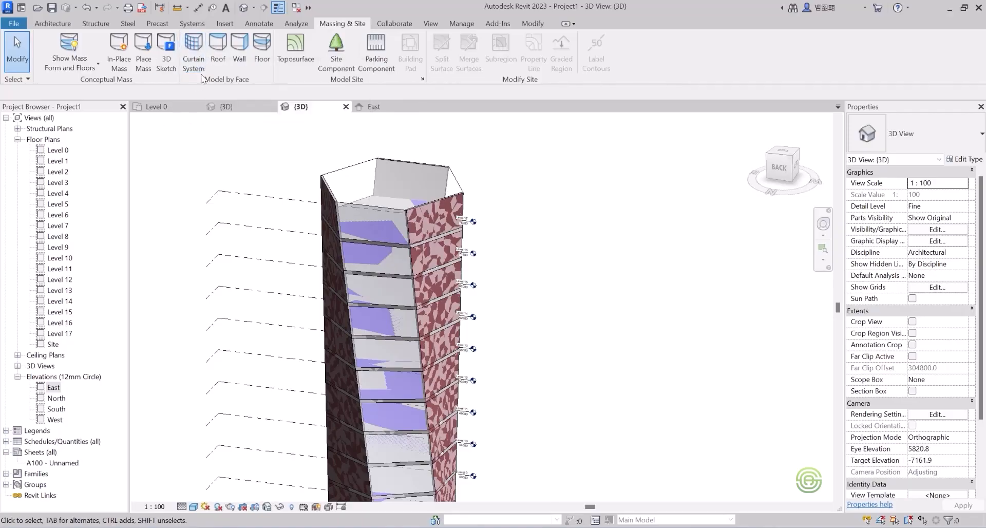
Start a Standard curtain system by face and add the open mass faces on the tower's back and left sides
click(192, 44)
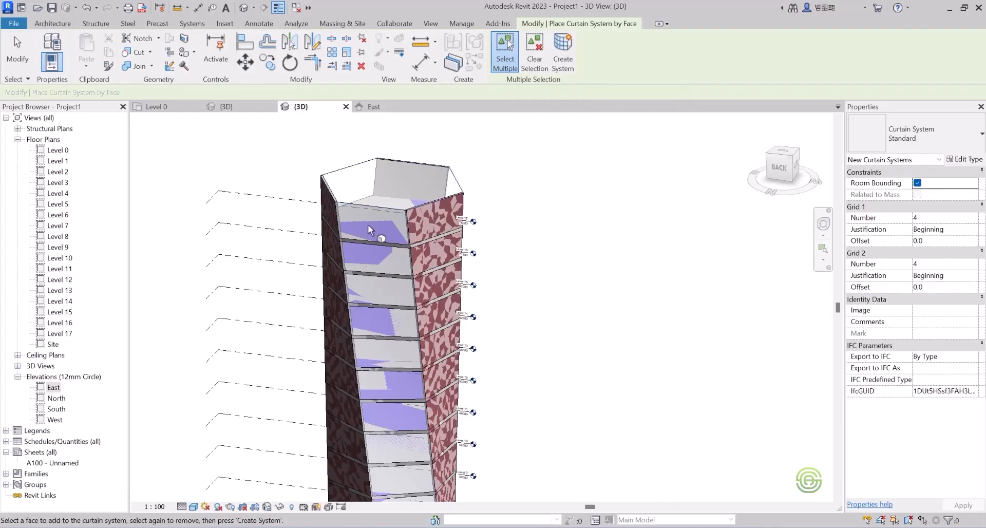
scroll(368, 225, up, 5)
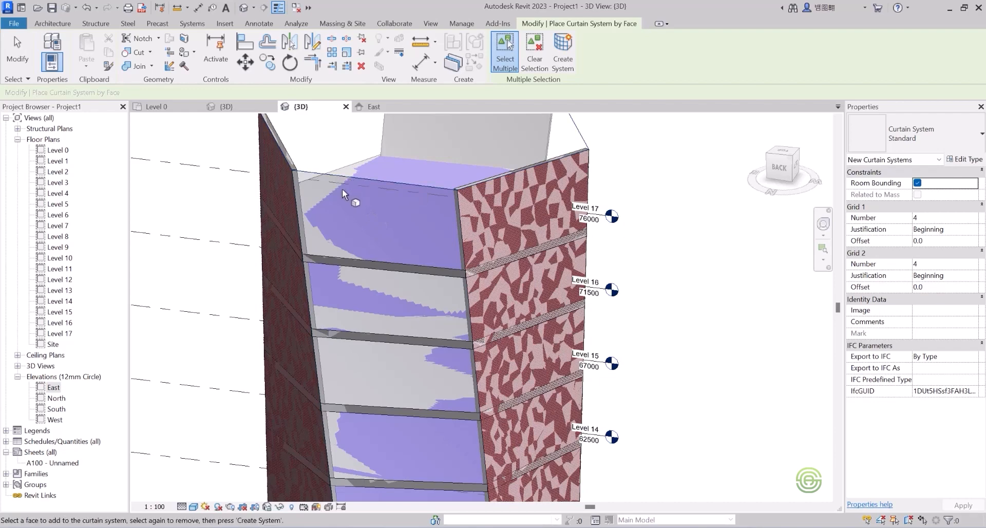
scroll(345, 180, up, 3)
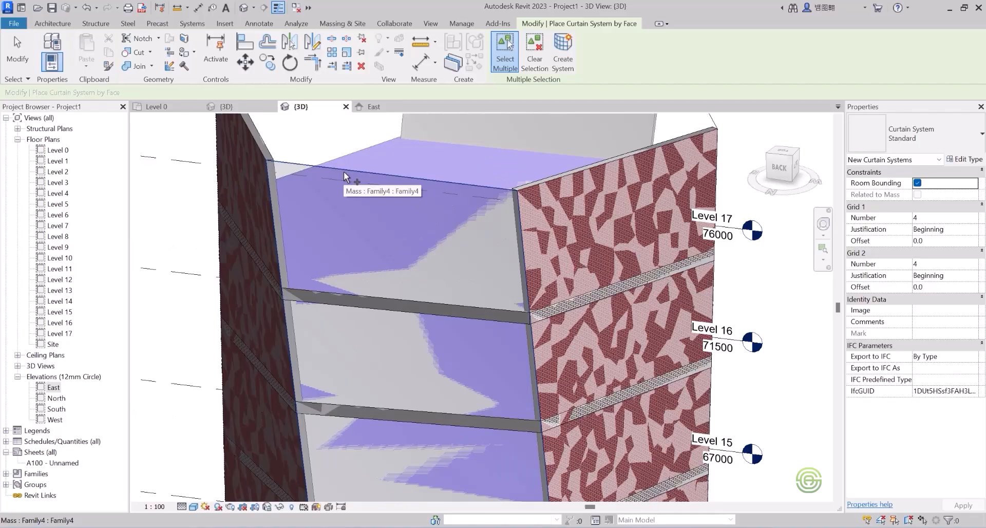
click(344, 173)
scroll(316, 210, down, 5)
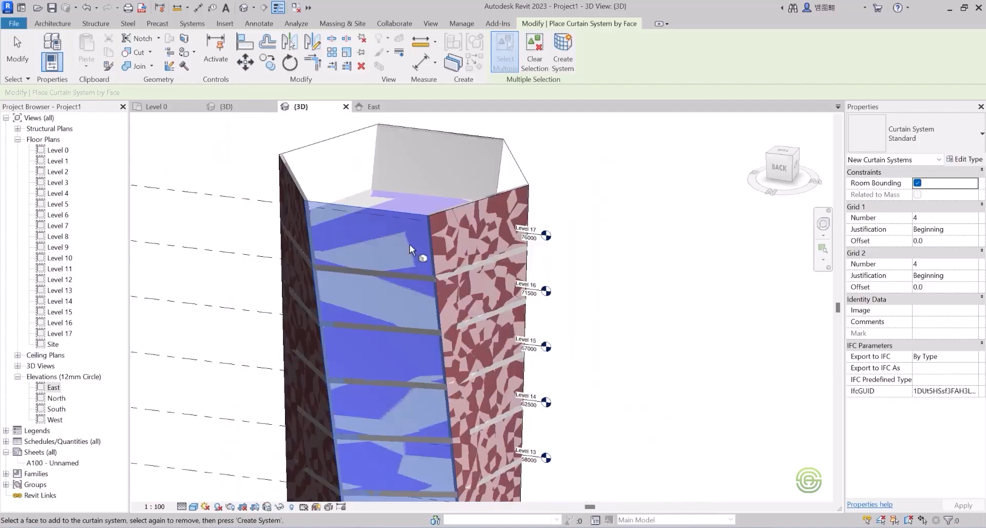
shift+middle_drag(402, 251, 197, 261)
scroll(221, 236, up, 4)
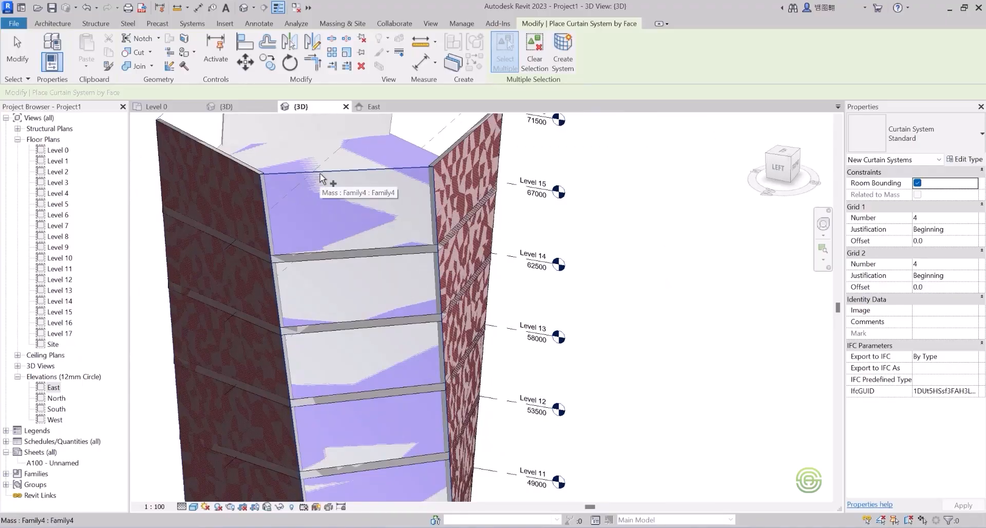
click(348, 202)
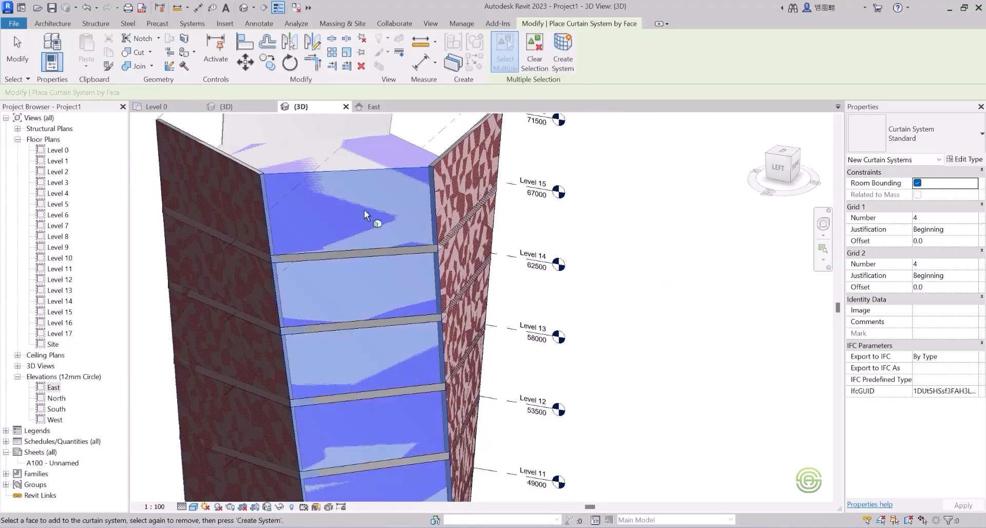
scroll(374, 221, down, 3)
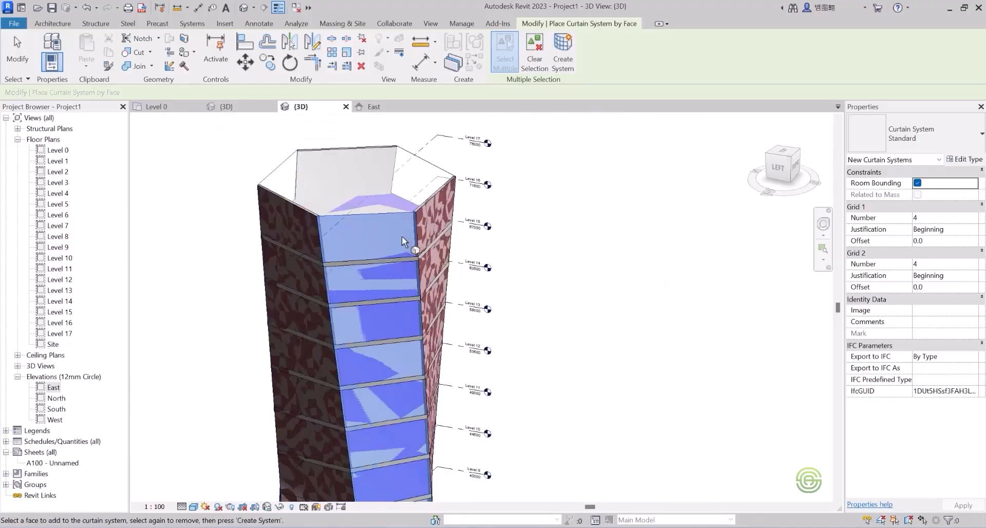
Add the third open mass face, on the tower's front-right side, to the curtain system selection
shift+middle_drag(393, 237, 334, 252)
scroll(498, 186, up, 2)
scroll(479, 190, up, 2)
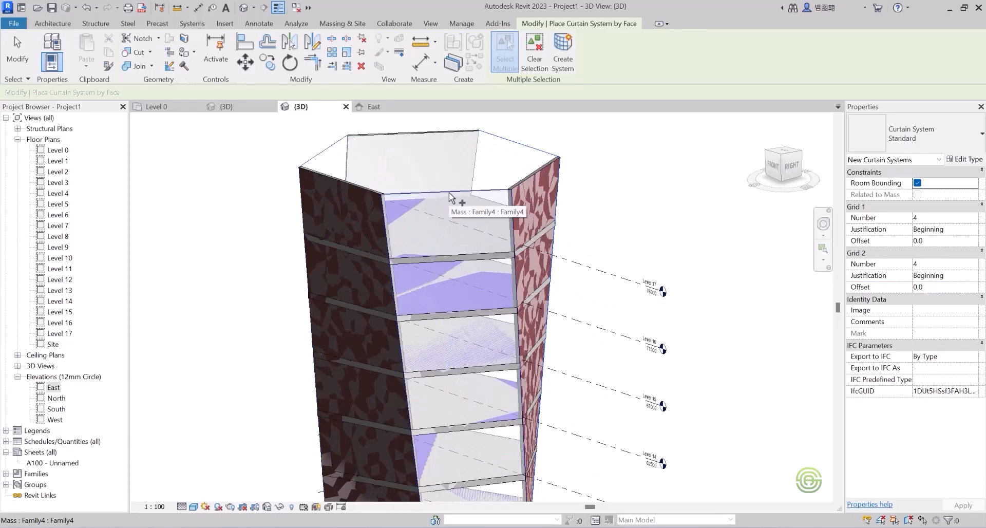
click(449, 192)
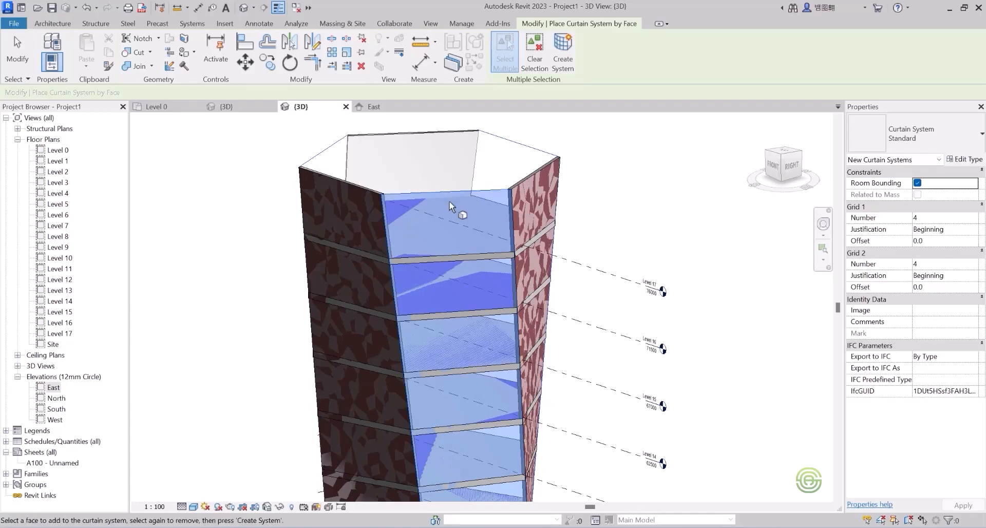
scroll(449, 203, down, 3)
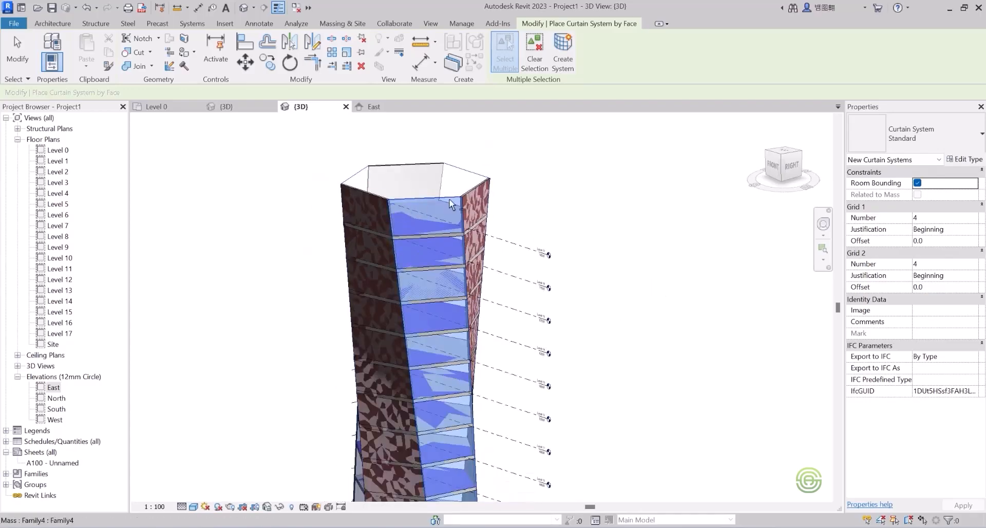
Take one open face out of the curtain system selection and add it back
shift+middle_drag(450, 203, 417, 275)
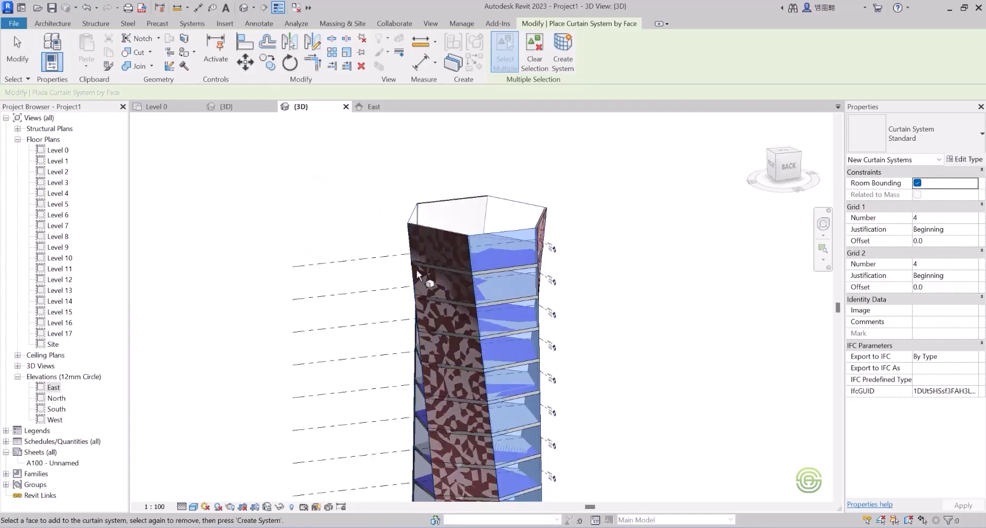
scroll(513, 241, up, 3)
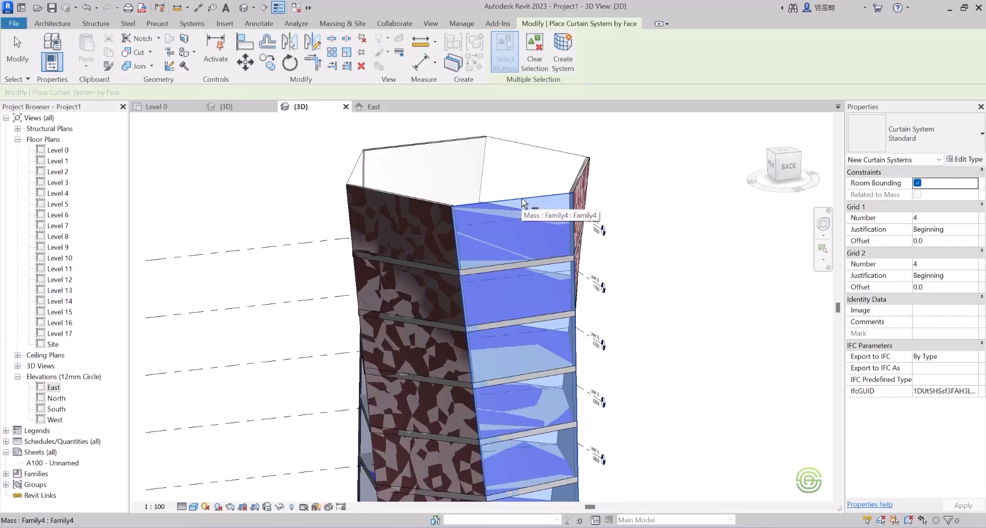
click(523, 203)
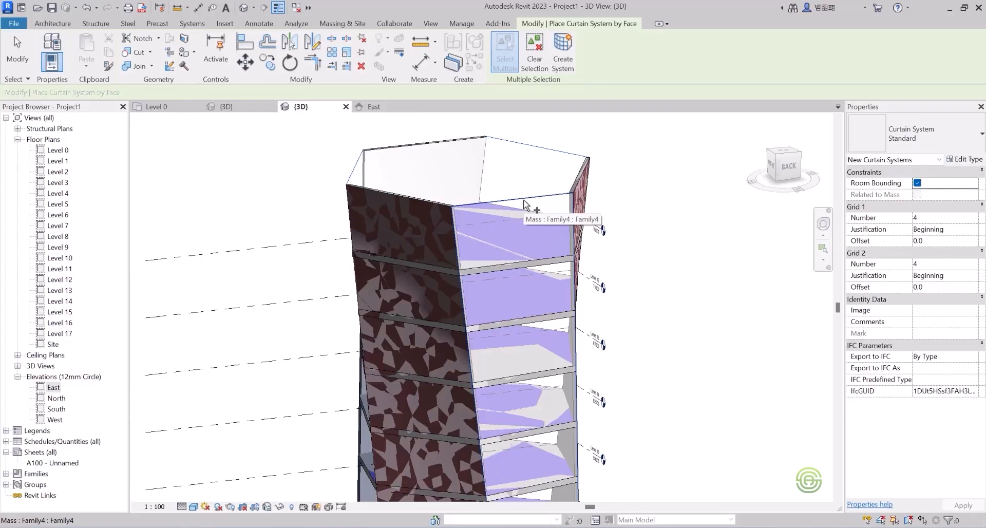
click(523, 204)
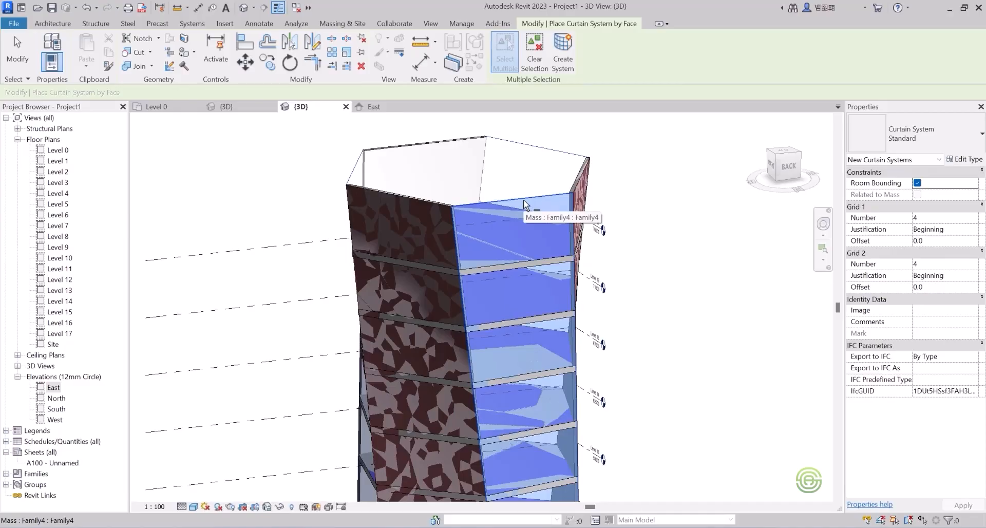
Create the Standard curtain system on the three selected open faces of the tower
shift+middle_drag(530, 218, 249, 236)
scroll(408, 249, down, 1)
shift+middle_drag(409, 249, 419, 261)
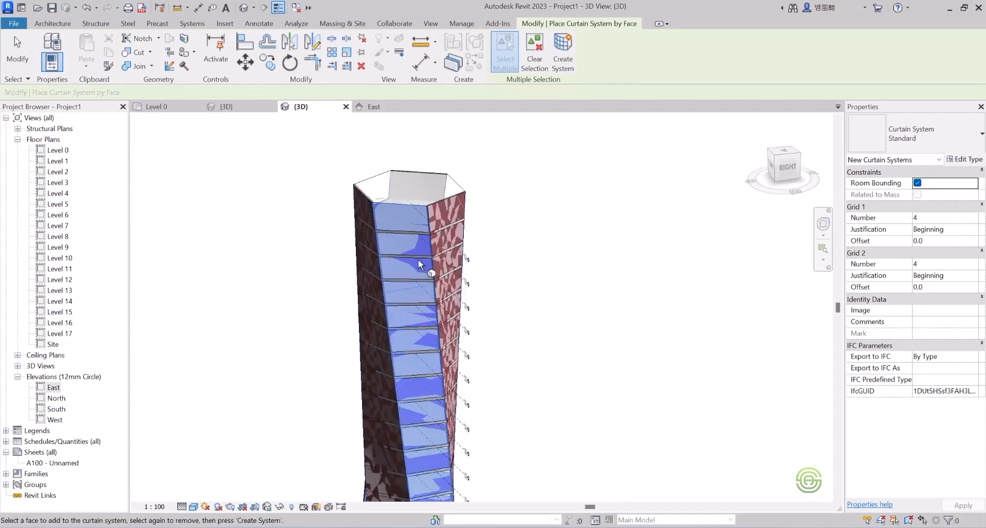
click(565, 49)
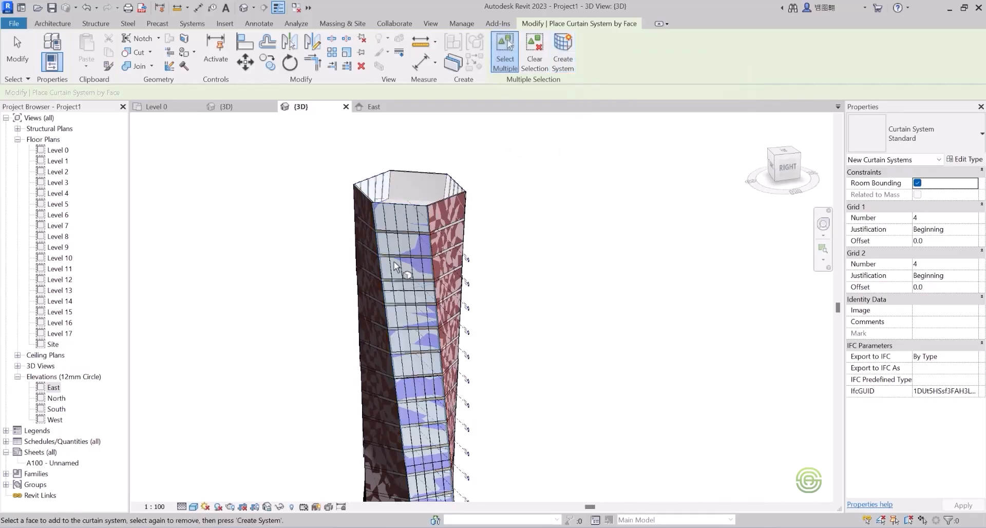
Examine the curtain grids and brick walls around the tower and over its full height, and leave the curtain-system command
scroll(394, 265, up, 2)
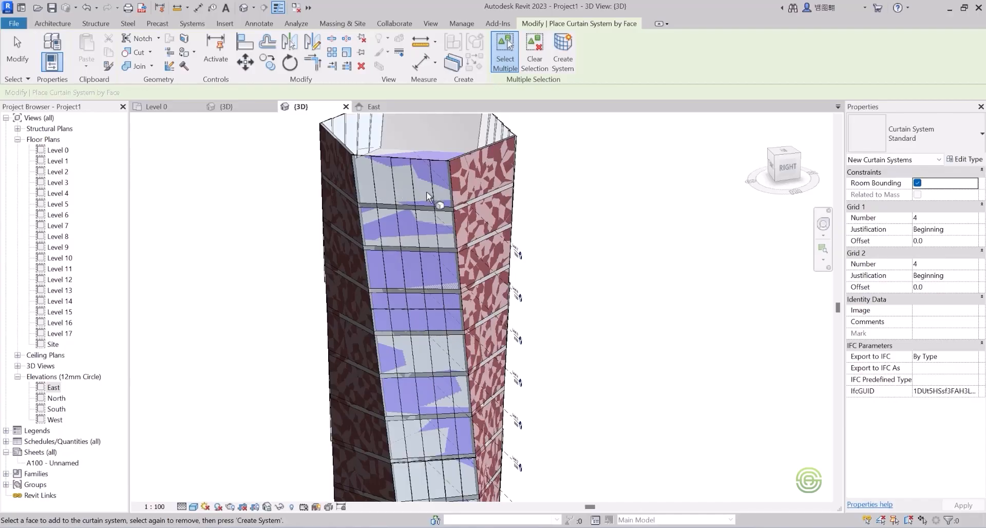
shift+middle_drag(434, 203, 380, 205)
scroll(391, 207, down, 3)
shift+middle_drag(445, 214, 425, 254)
scroll(413, 201, down, 2)
scroll(412, 228, up, 2)
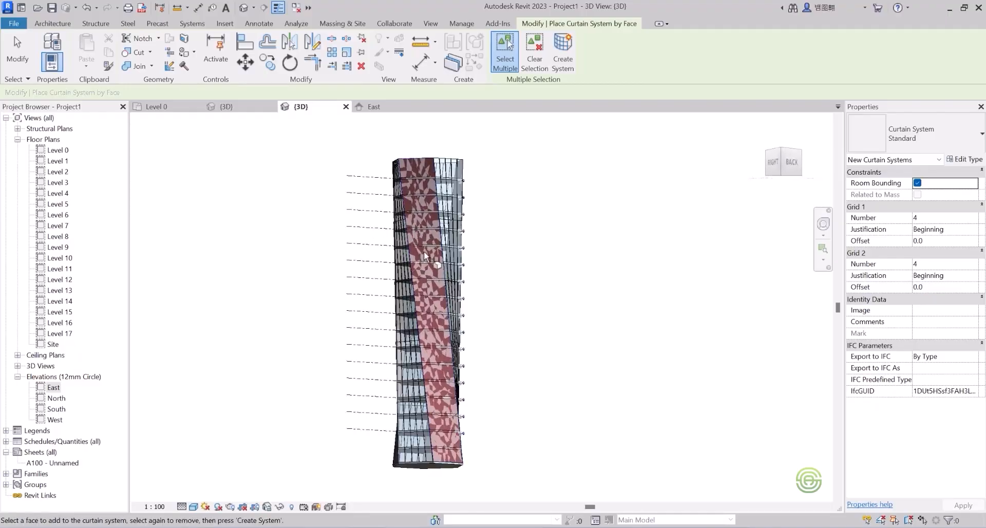
scroll(396, 327, up, 3)
scroll(442, 192, down, 3)
scroll(478, 240, down, 1)
scroll(445, 181, up, 2)
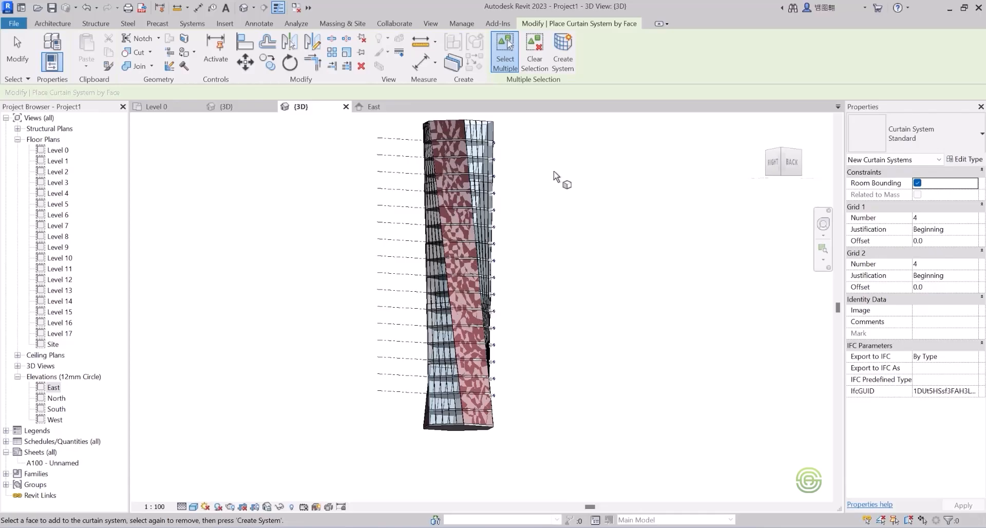
key(Escape)
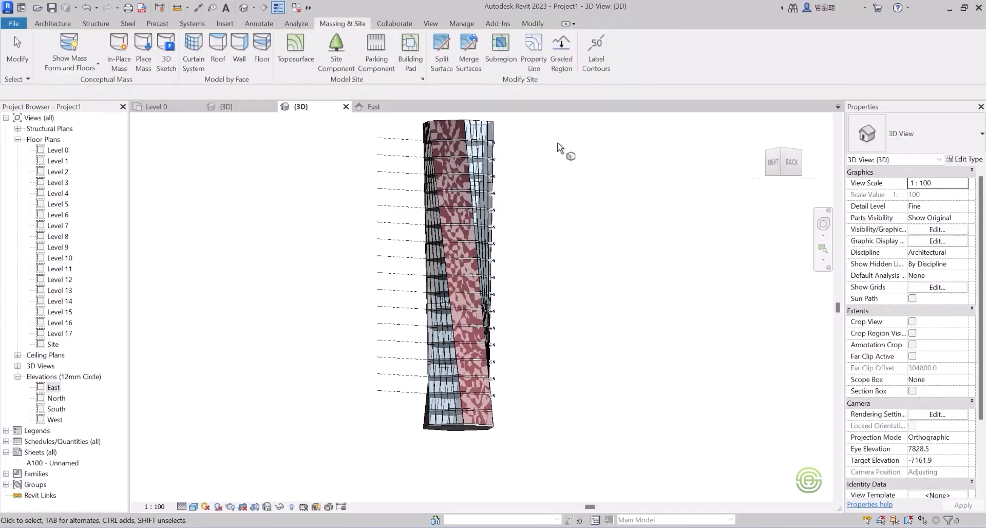
Create a Roof_Pitched-50SS-220Ins-20MPan-225Purl roof by face on the tower's top mass face, referenced to Level 17
shift+middle_drag(448, 264, 504, 227)
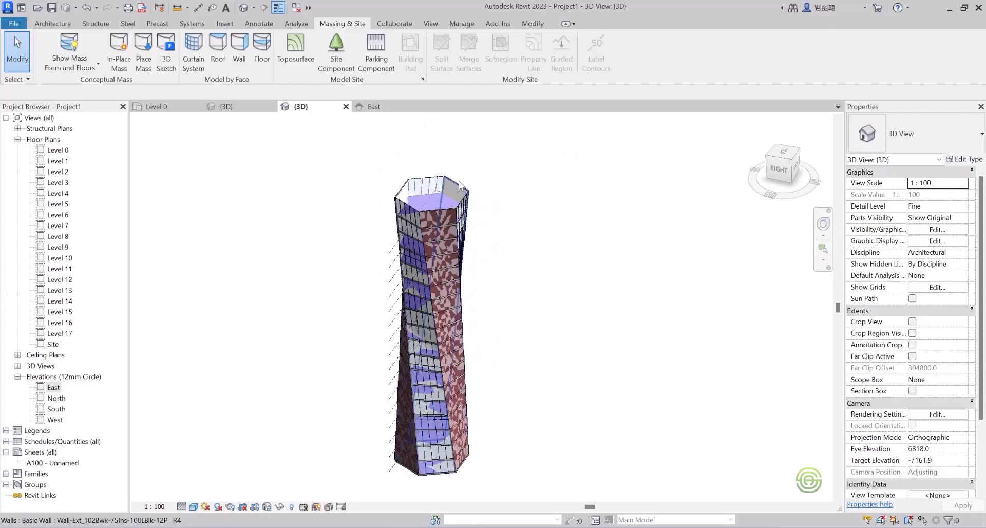
click(218, 47)
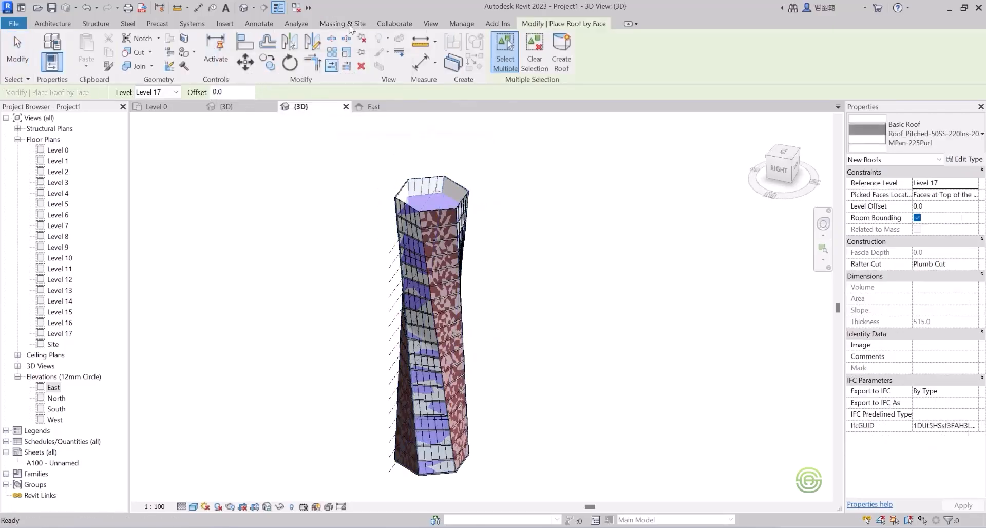
scroll(418, 165, up, 5)
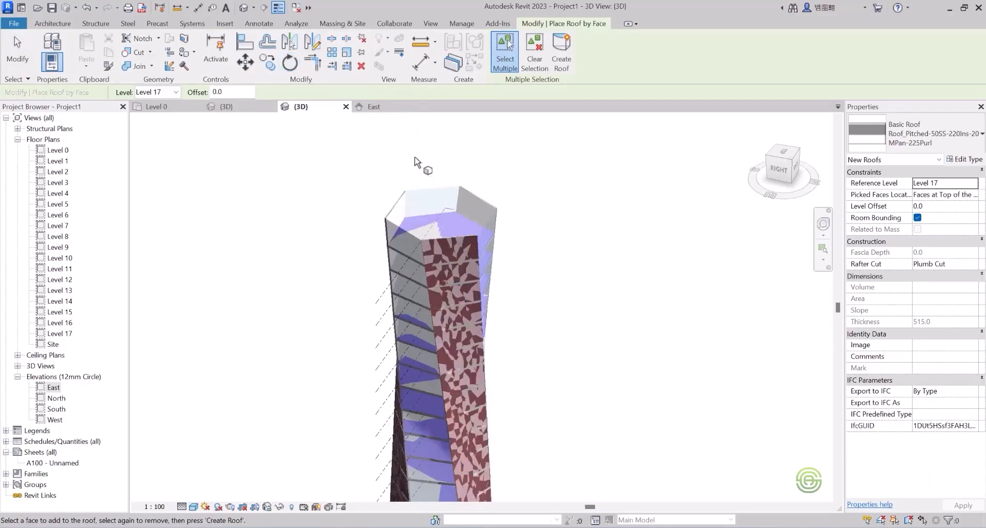
scroll(497, 207, up, 2)
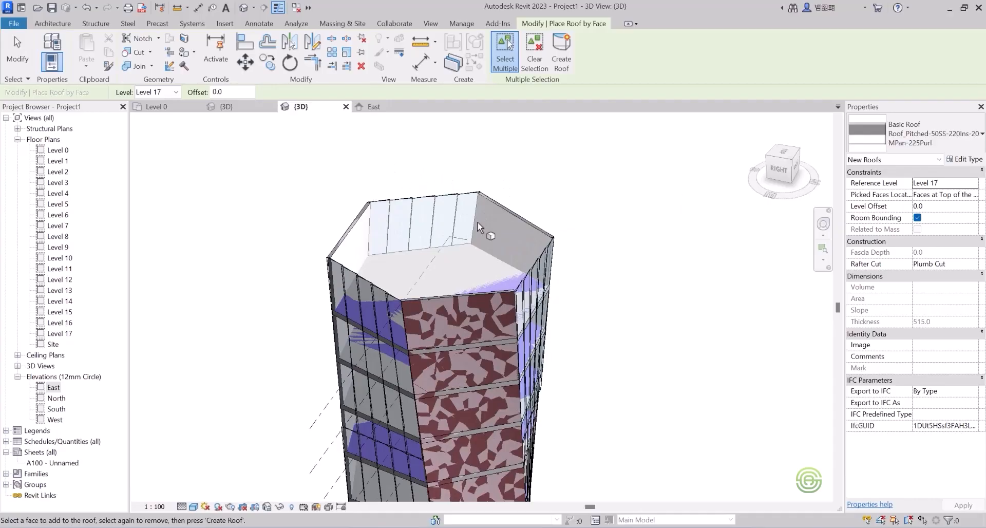
scroll(477, 217, up, 3)
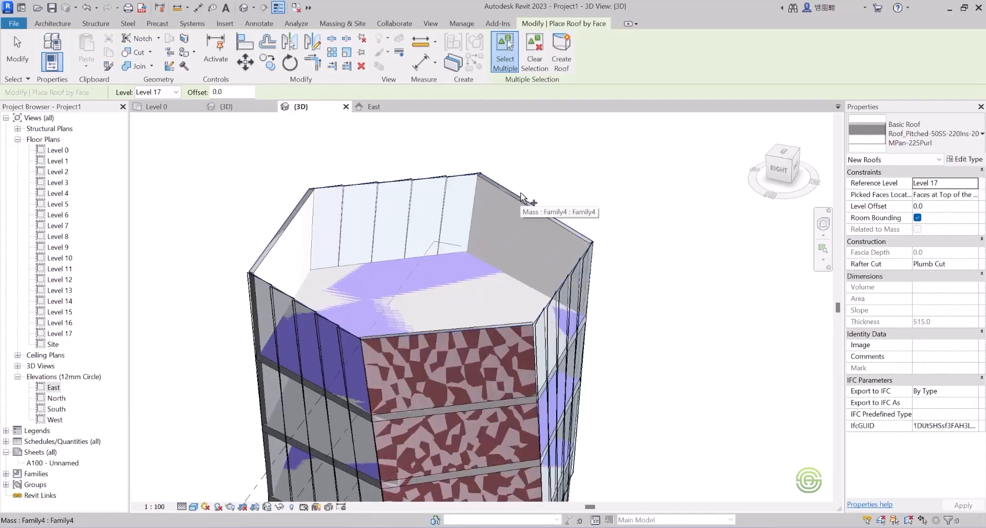
click(522, 198)
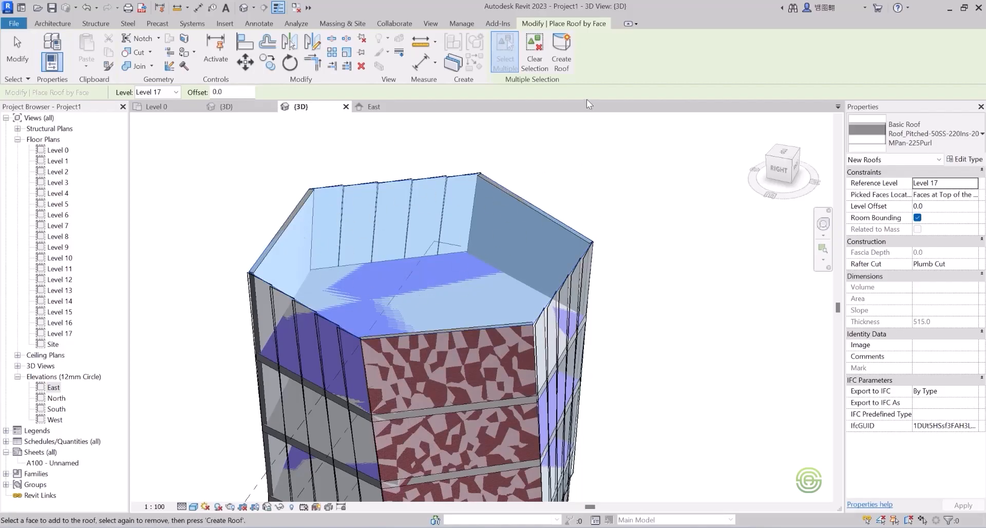
click(566, 48)
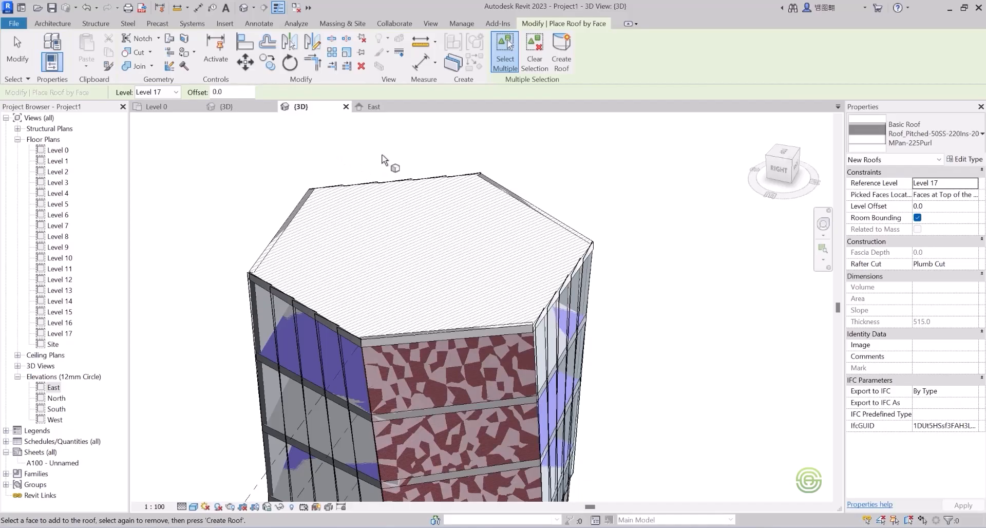
Leave the roof-by-face command and examine the new roof and the whole tower's walls and curtain systems
key(Escape)
scroll(396, 198, down, 2)
scroll(353, 281, up, 2)
scroll(353, 276, down, 2)
shift+middle_drag(359, 266, 402, 199)
scroll(408, 227, down, 3)
scroll(399, 200, down, 3)
shift+middle_drag(415, 248, 414, 252)
scroll(404, 242, down, 1)
scroll(406, 268, down, 2)
shift+middle_drag(408, 303, 408, 315)
scroll(408, 315, up, 2)
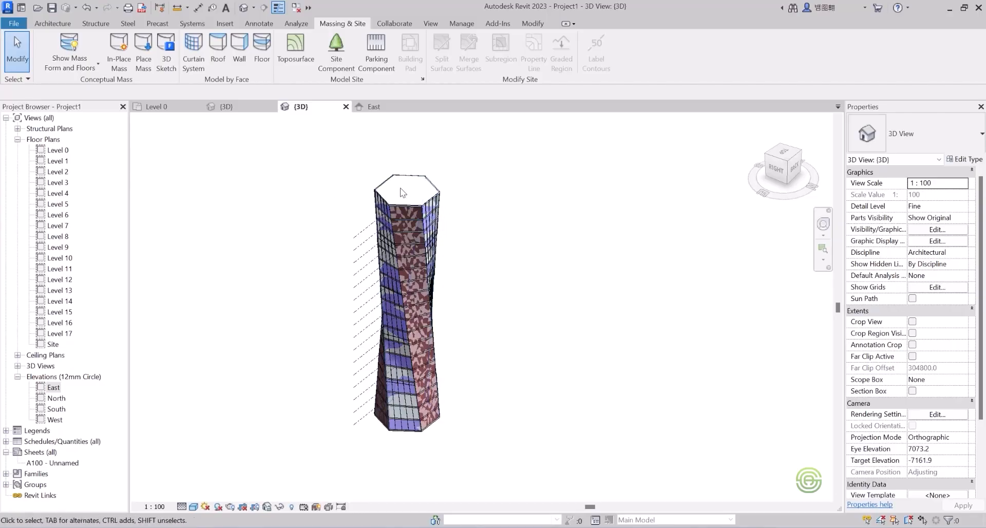
scroll(403, 192, up, 8)
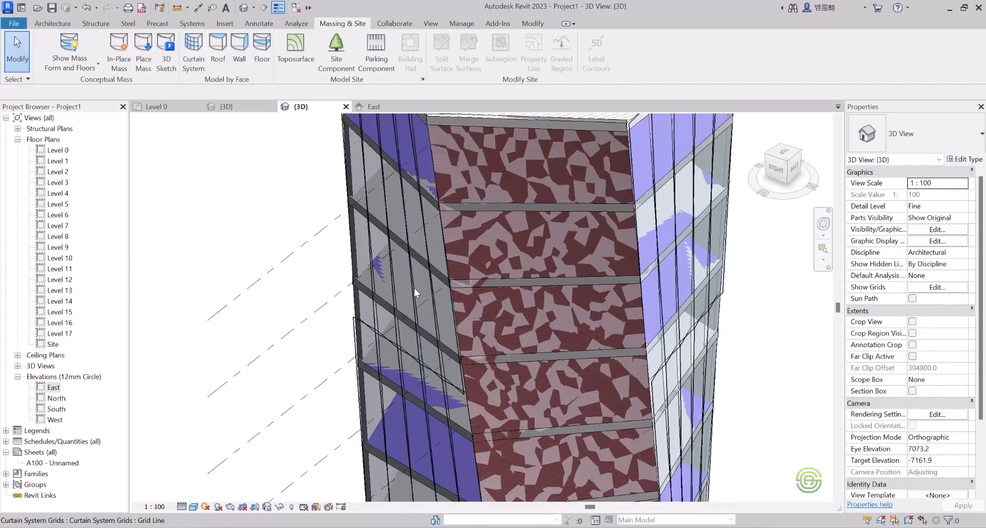
scroll(389, 282, down, 5)
scroll(397, 177, down, 2)
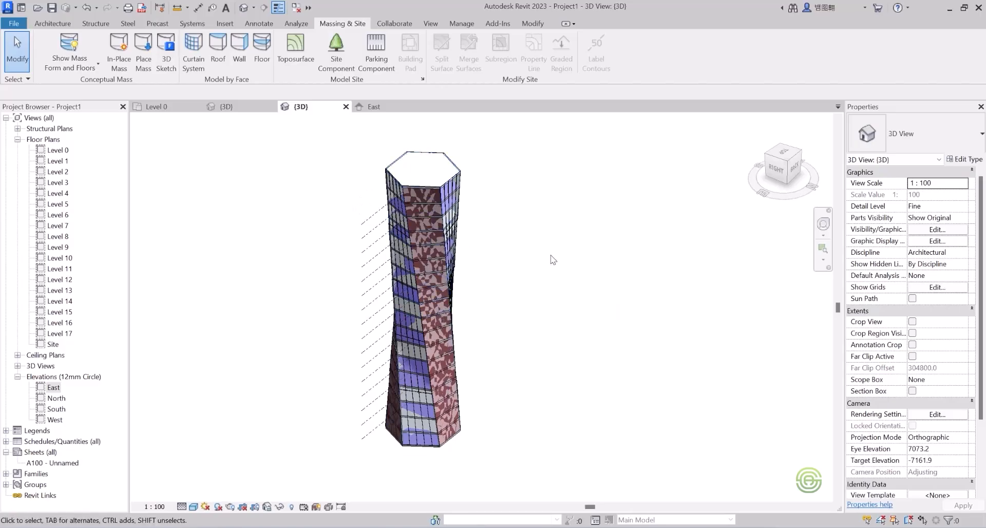
Examine up close how the floor slabs meet the brick wall and the mass surface near the tower's upper levels
scroll(427, 219, up, 5)
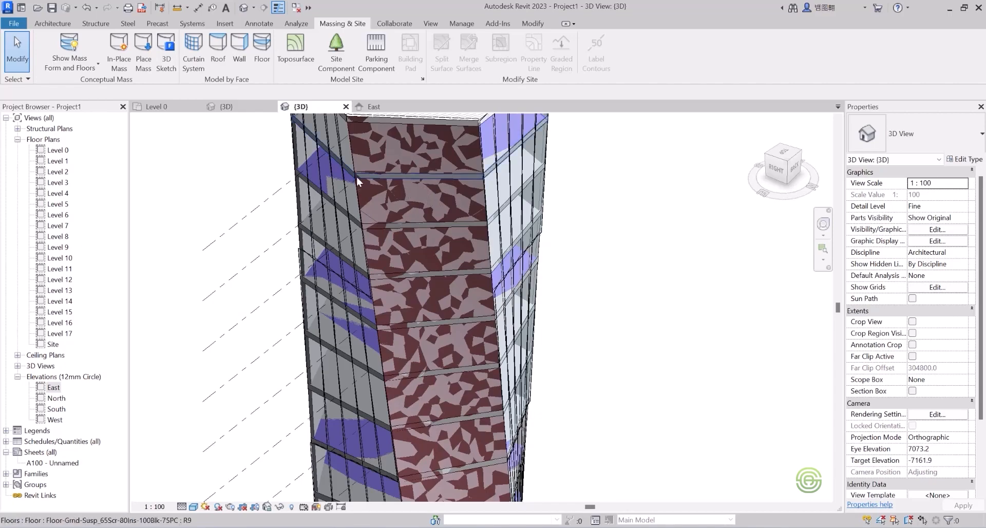
scroll(428, 201, up, 3)
scroll(439, 214, up, 5)
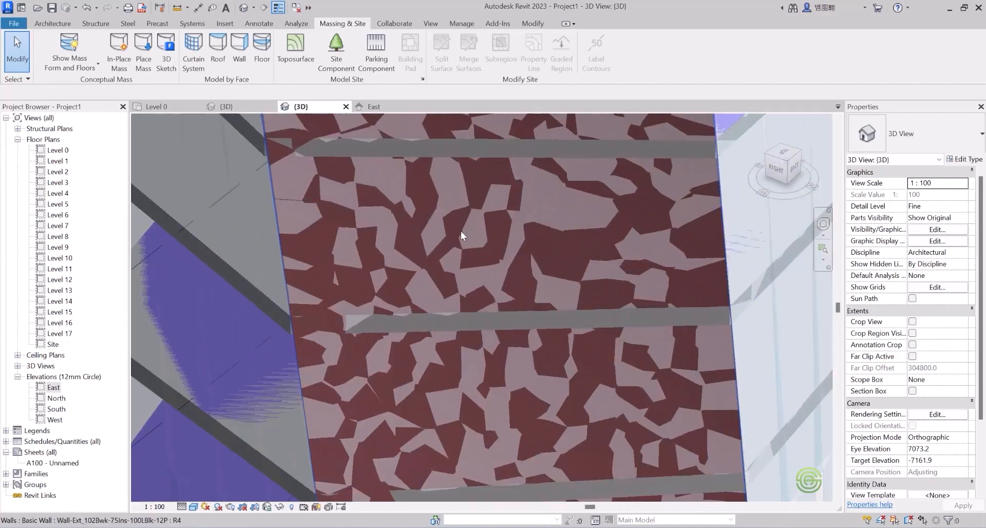
shift+middle_drag(461, 231, 478, 203)
scroll(483, 190, up, 6)
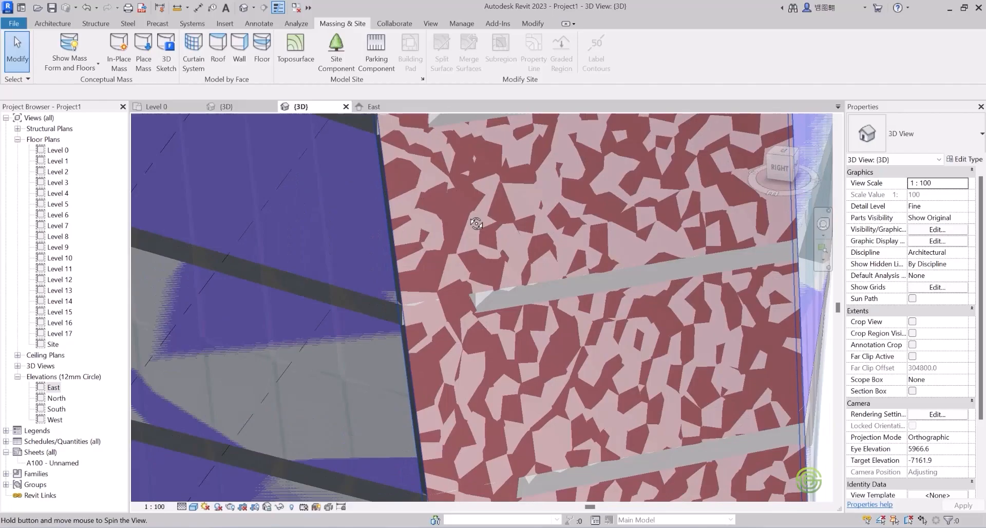
scroll(484, 178, up, 4)
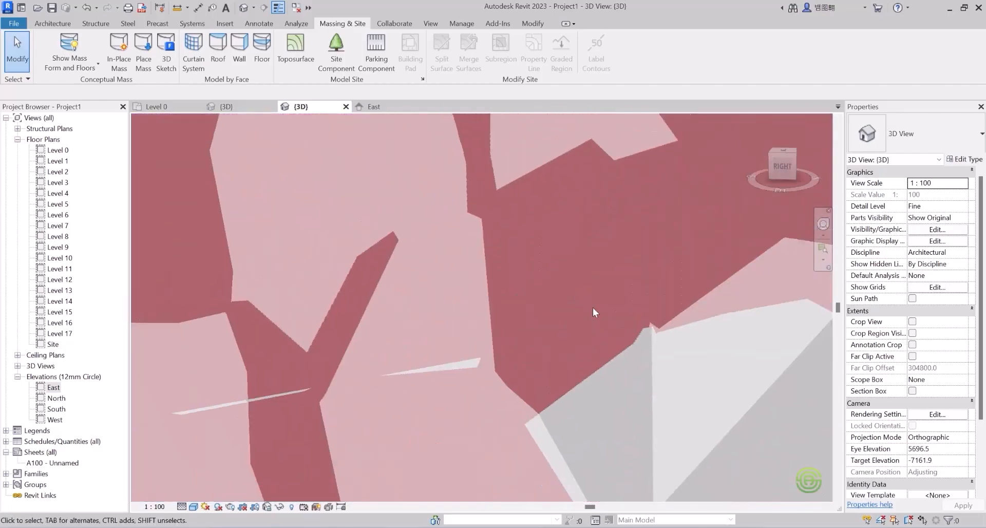
scroll(593, 307, down, 2)
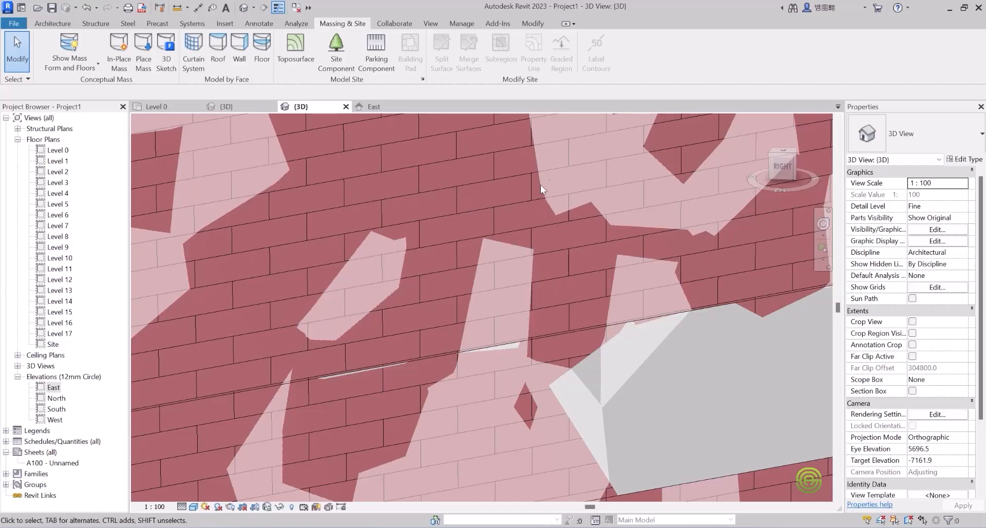
shift+middle_drag(477, 214, 511, 184)
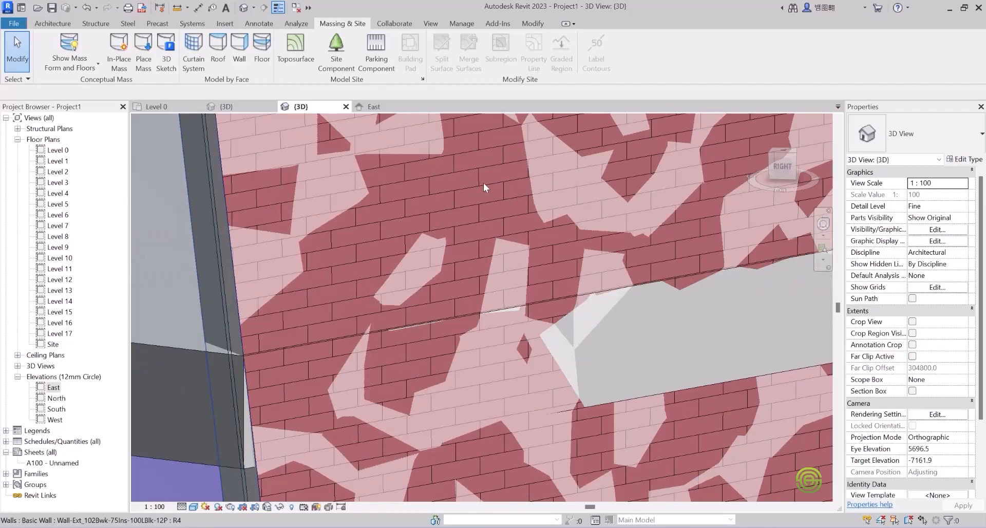
View the twisted mass in its family's 3D view and return to the whole tower in the project's 3D view
click(235, 105)
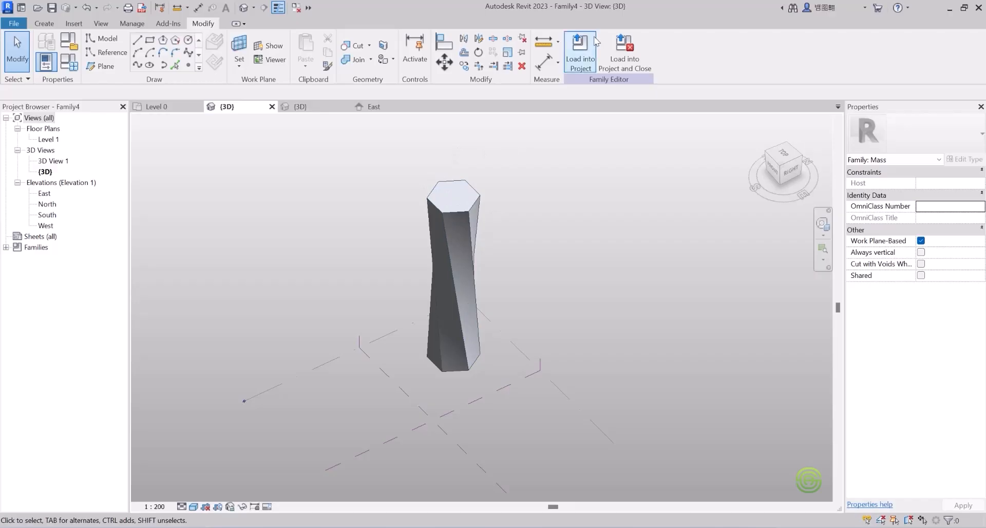
click(310, 105)
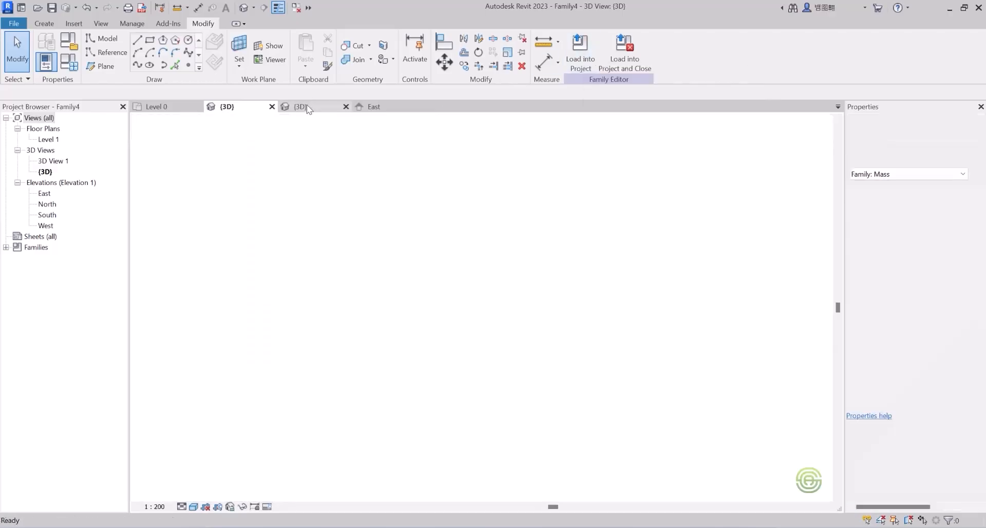
scroll(404, 241, down, 10)
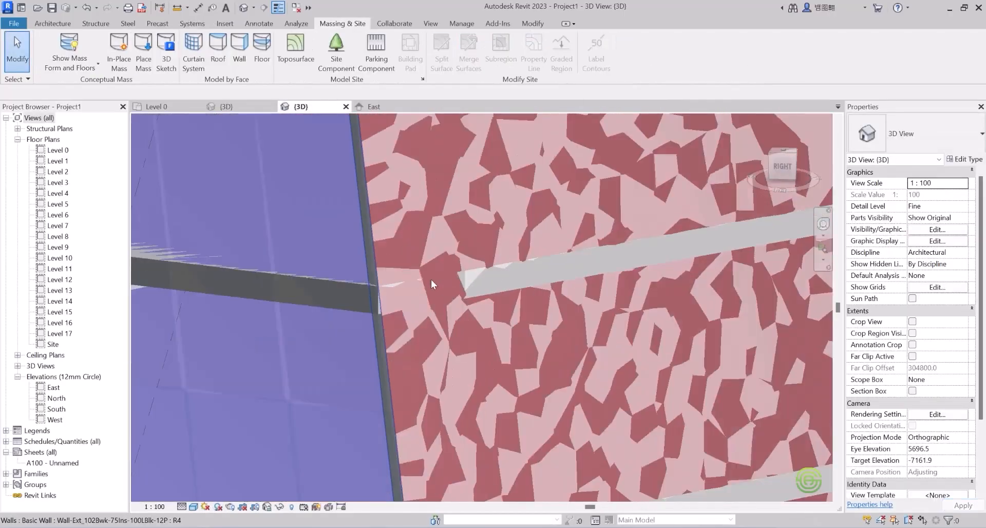
scroll(378, 341, down, 8)
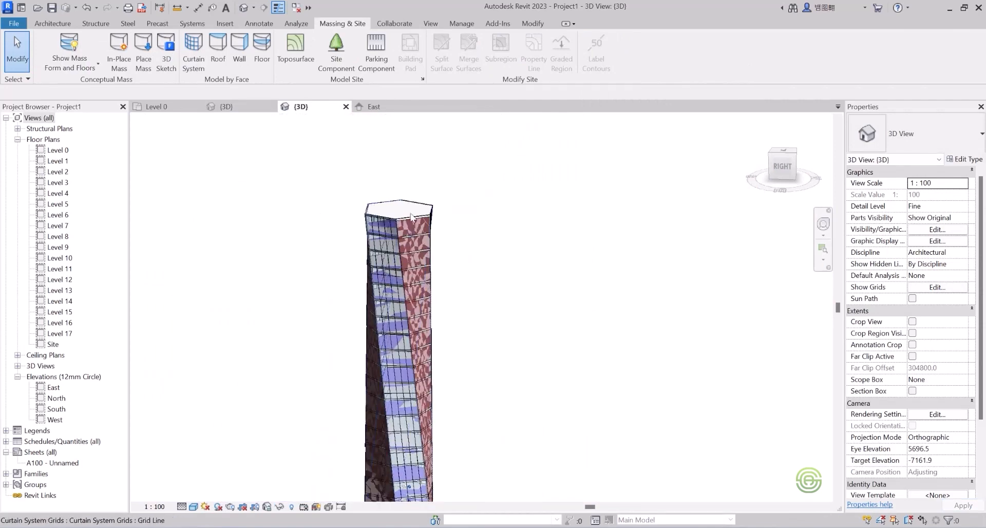
shift+middle_drag(400, 259, 366, 311)
scroll(387, 290, up, 3)
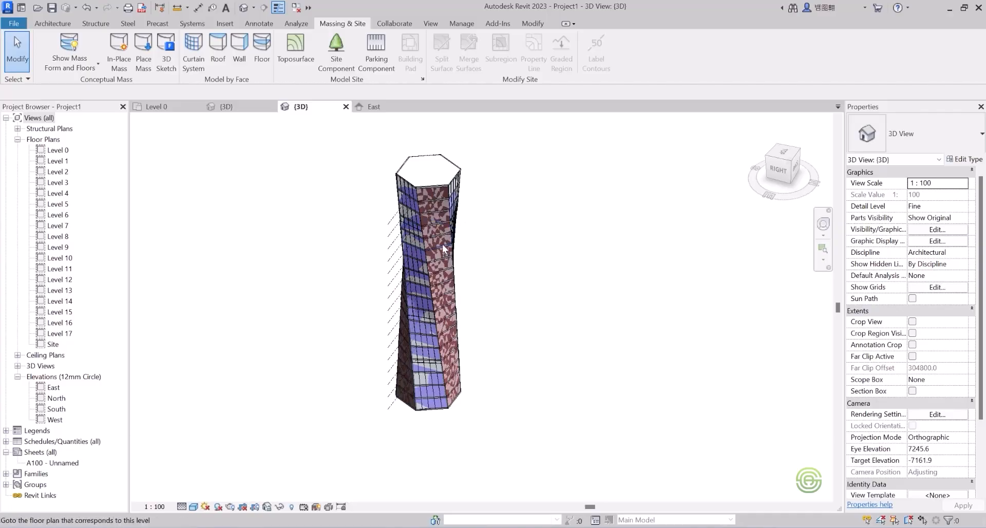
Inspect the patchy overlap of the brick wall and mass surfaces, from the upper floors to the roof edge
scroll(440, 199, up, 6)
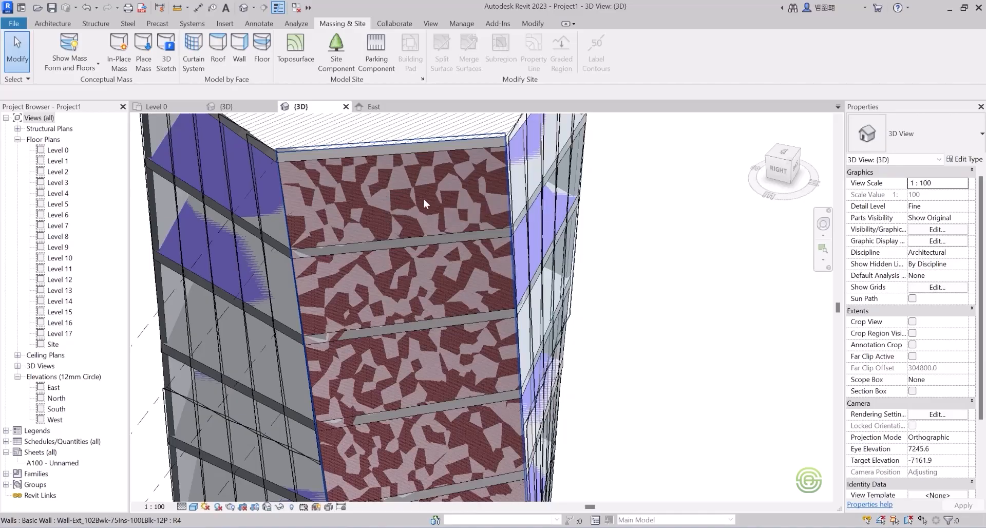
shift+middle_drag(430, 203, 528, 185)
scroll(483, 259, down, 2)
shift+middle_drag(480, 270, 433, 153)
scroll(422, 257, down, 3)
scroll(439, 182, up, 5)
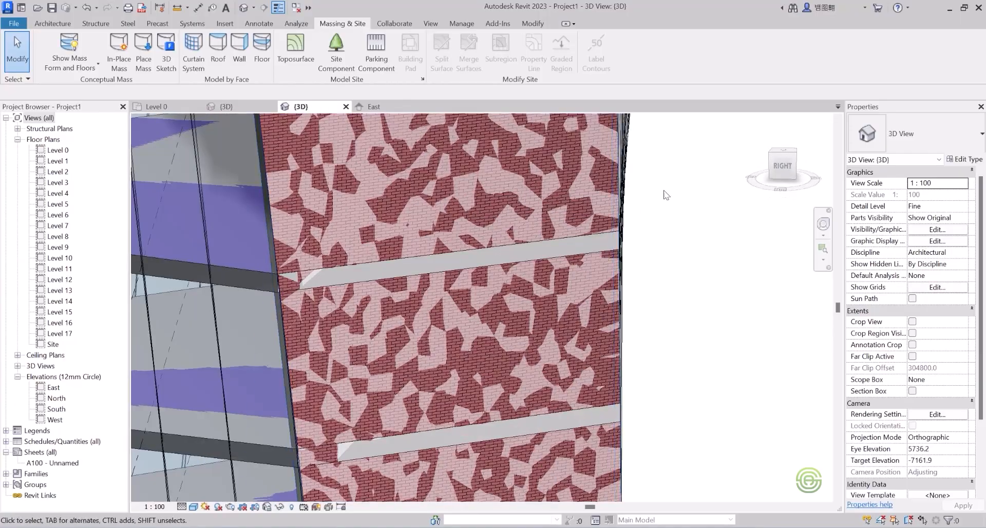
scroll(596, 269, down, 3)
scroll(471, 155, up, 2)
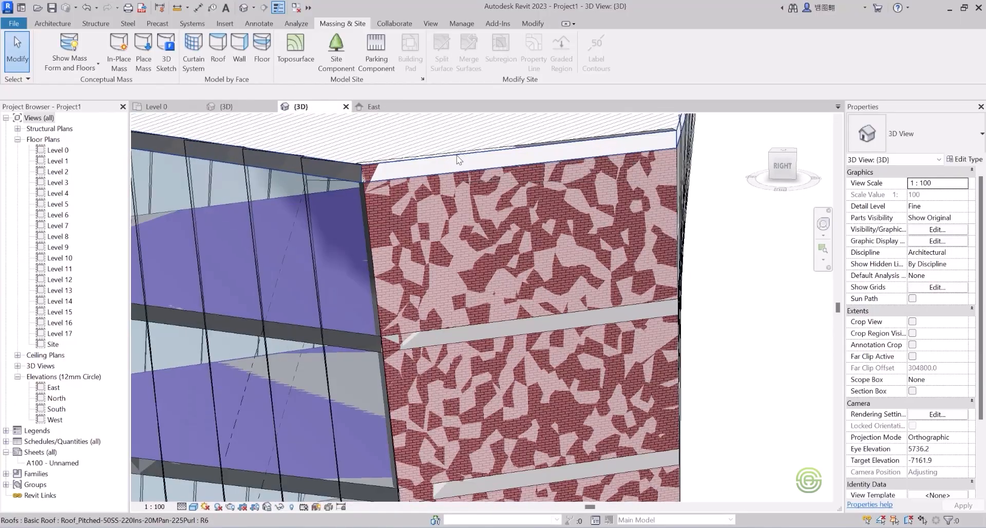
Select the Family4 mass among the overlapping elements at the roof edge and remove it from the 3D view
shift+middle_drag(459, 160, 533, 204)
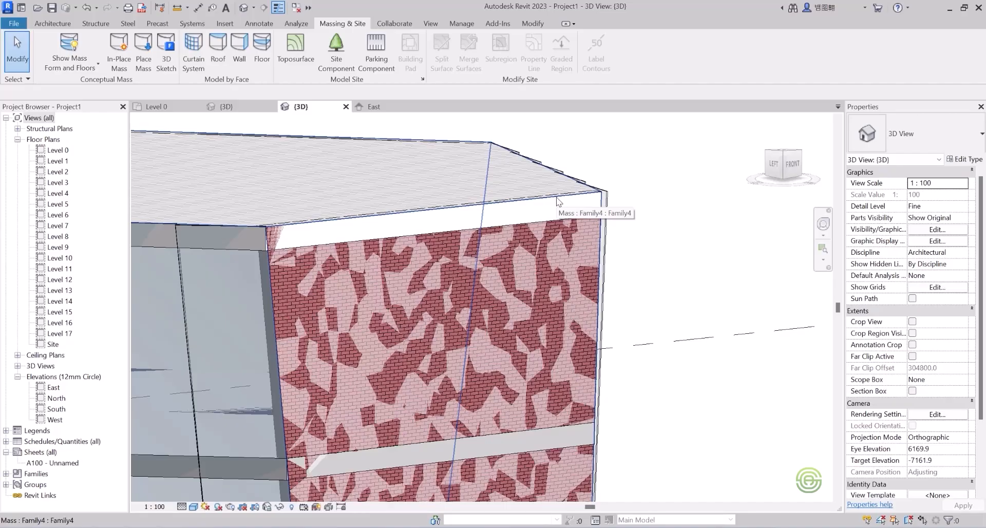
key(Tab)
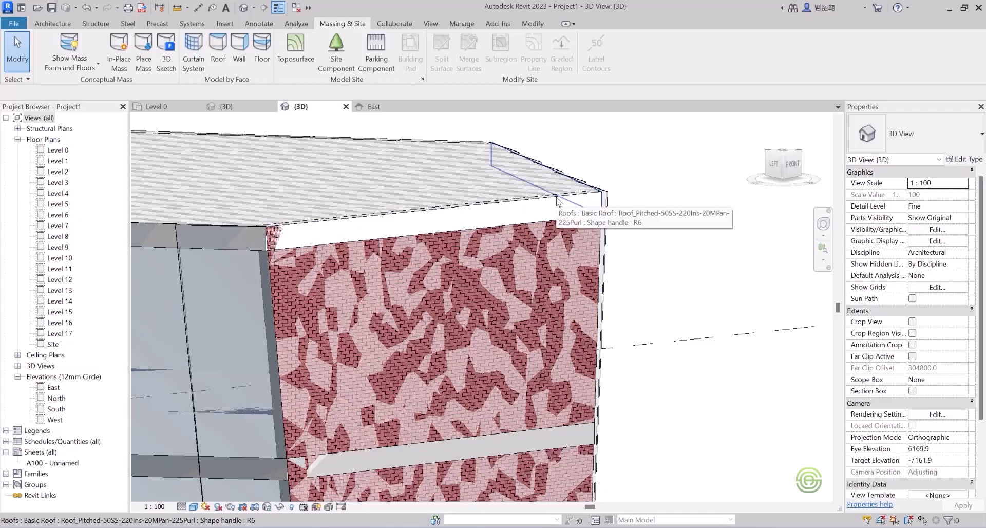
key(Tab)
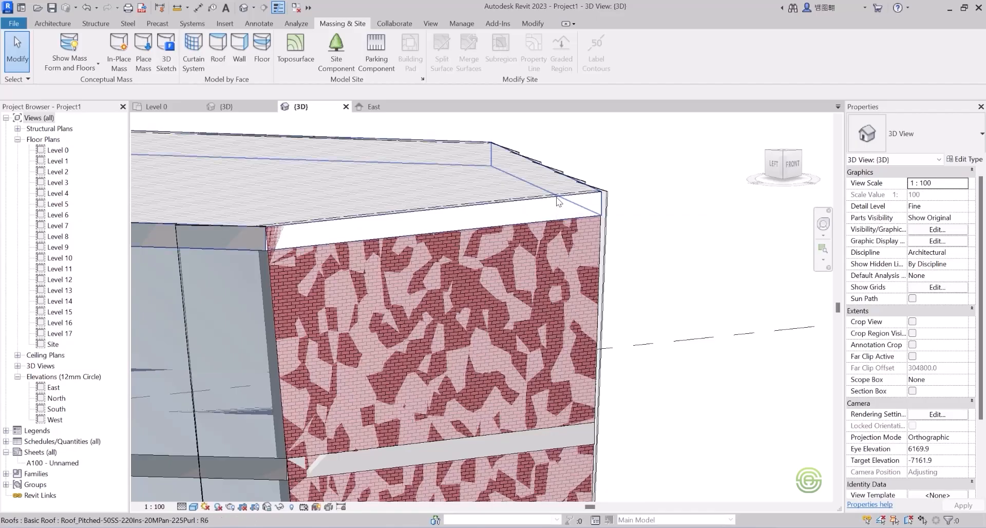
key(Tab)
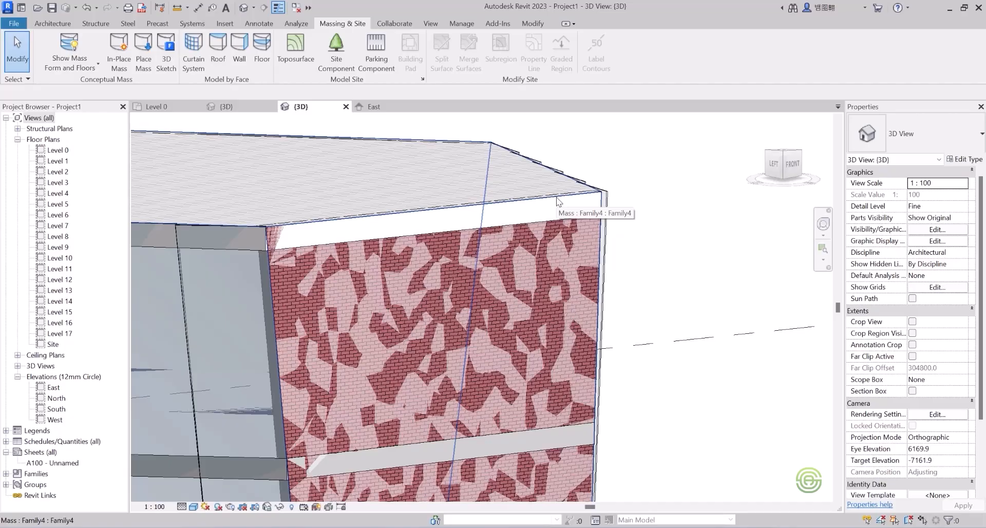
click(558, 202)
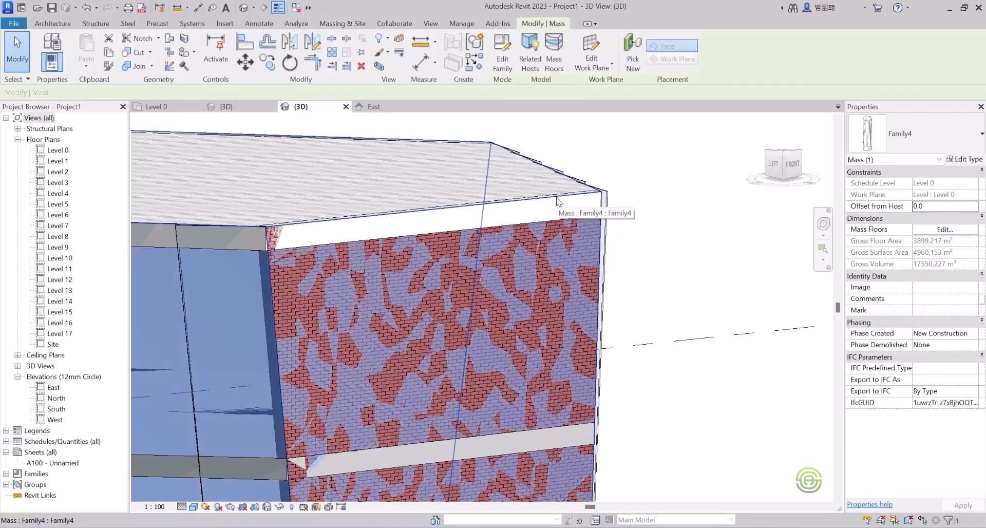
key(Escape)
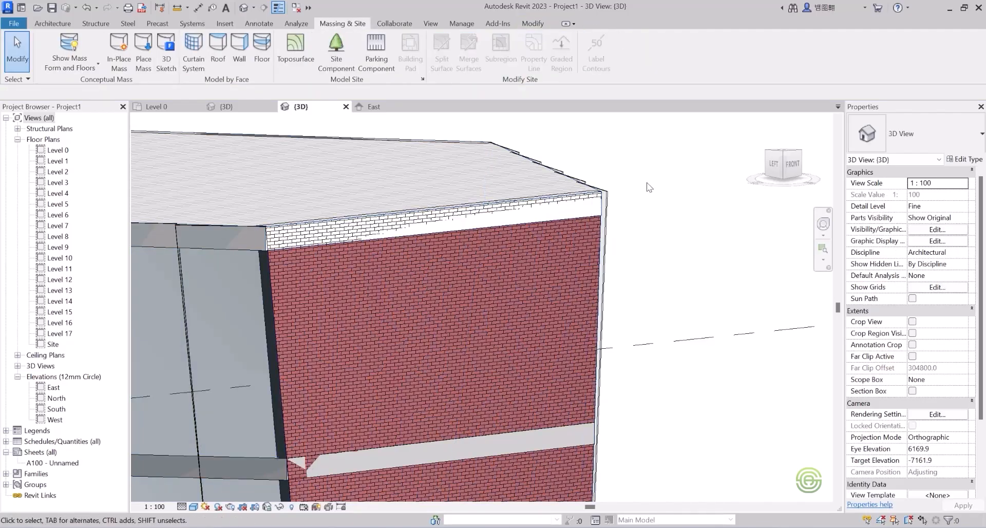
Examine the tower without its mass from several sides, checking the brick walls, curtain systems, floors and roof
scroll(521, 244, down, 3)
scroll(506, 260, down, 3)
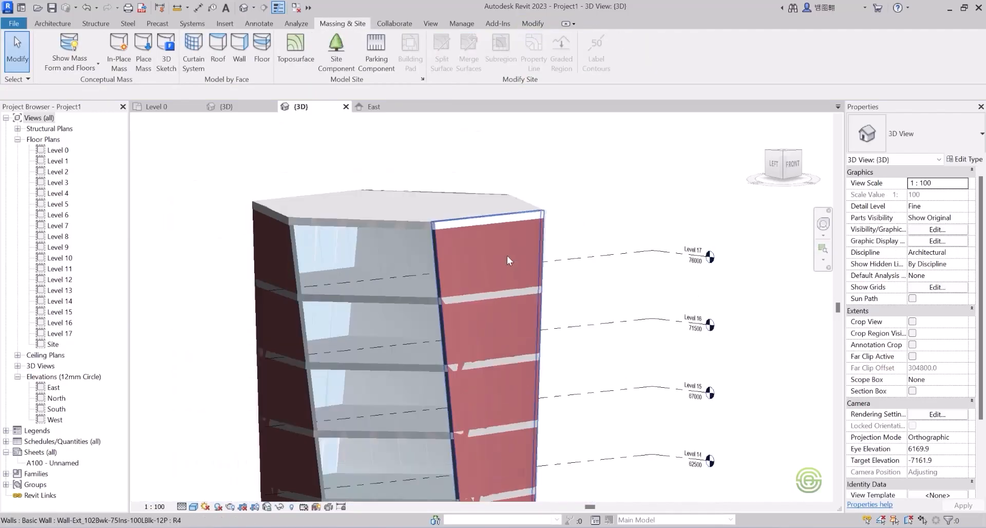
scroll(501, 268, down, 6)
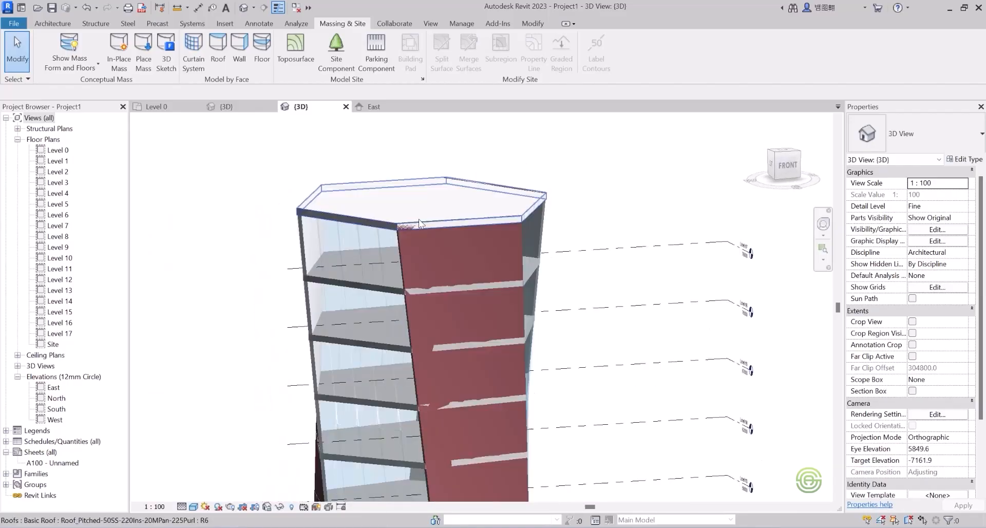
shift+middle_drag(446, 310, 522, 289)
scroll(421, 354, up, 2)
scroll(423, 344, up, 1)
scroll(479, 271, down, 4)
shift+middle_drag(443, 284, 539, 333)
scroll(423, 286, up, 2)
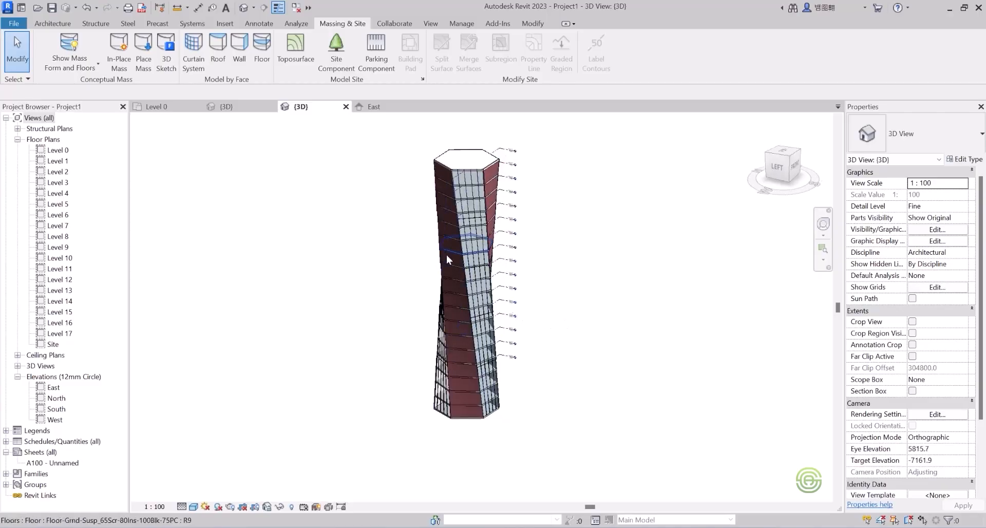
scroll(442, 181, up, 2)
scroll(442, 176, up, 3)
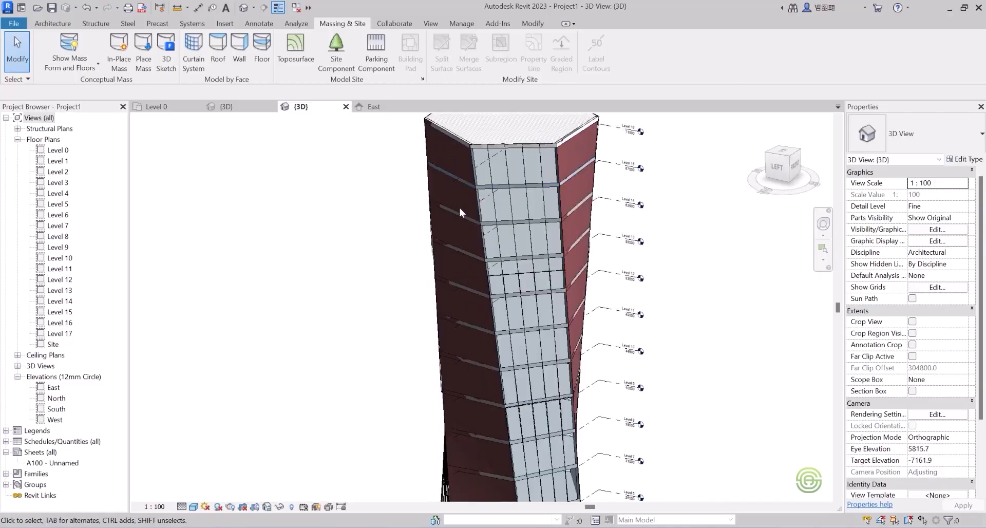
scroll(451, 208, down, 5)
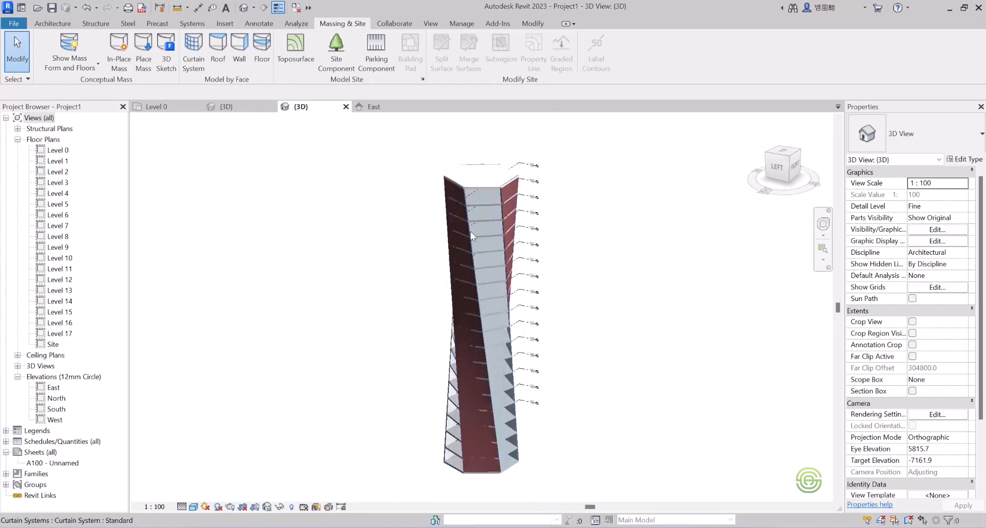
scroll(520, 193, up, 2)
scroll(520, 193, up, 3)
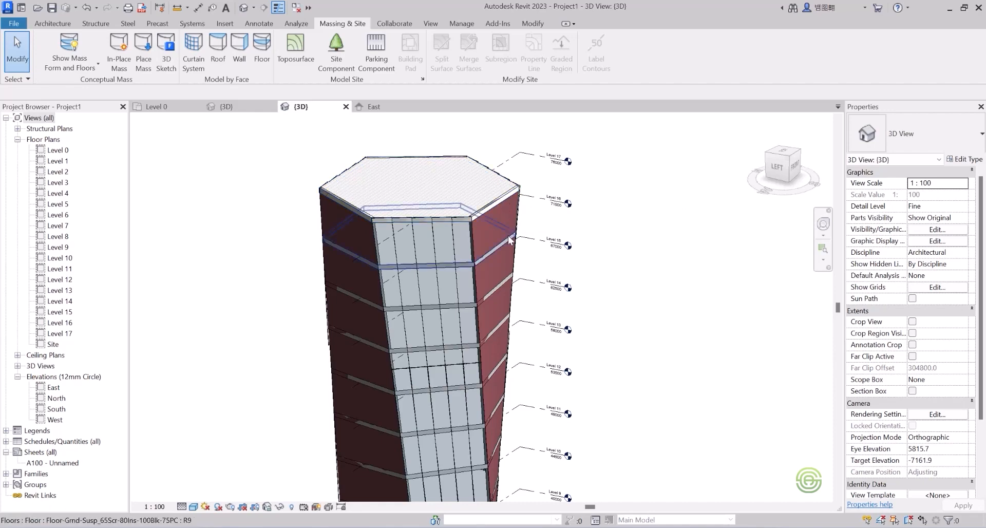
scroll(490, 243, down, 8)
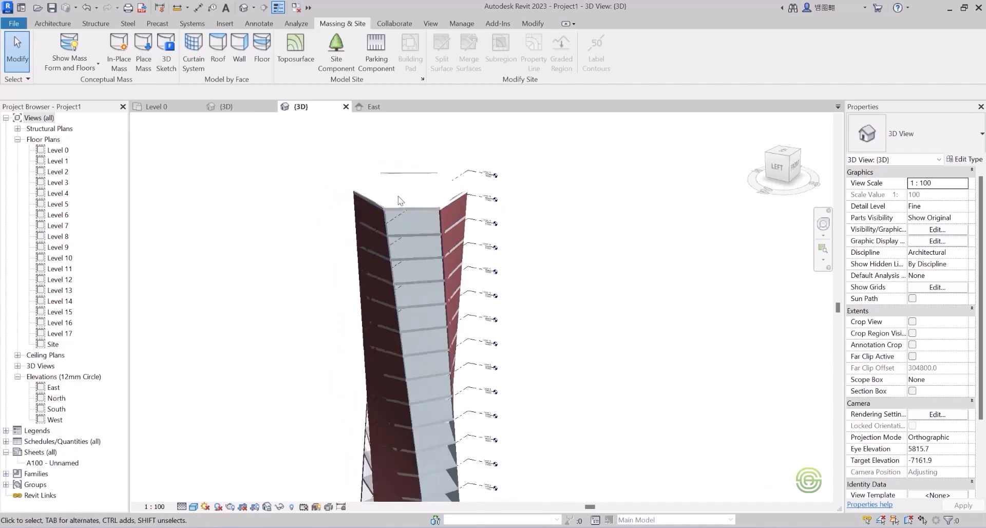
shift+middle_drag(407, 217, 461, 242)
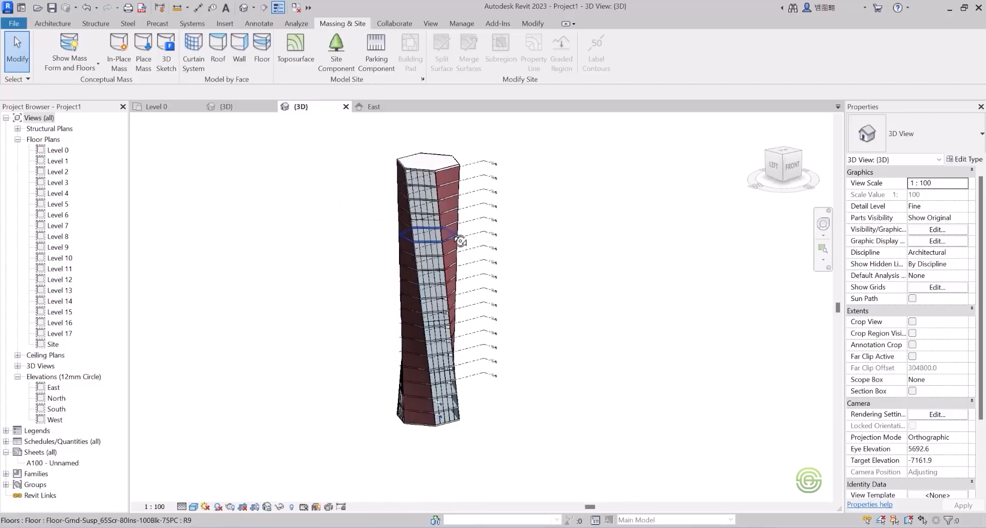